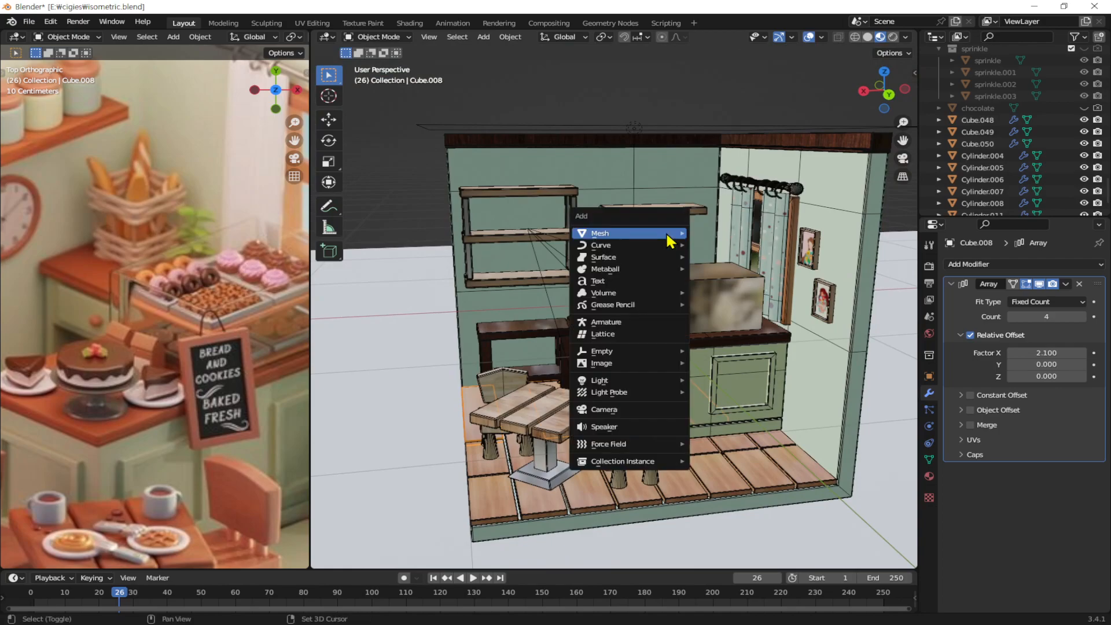
Step: Add a cube, isolate it in local view and scale it down uniformly to about 0.233
click(729, 250)
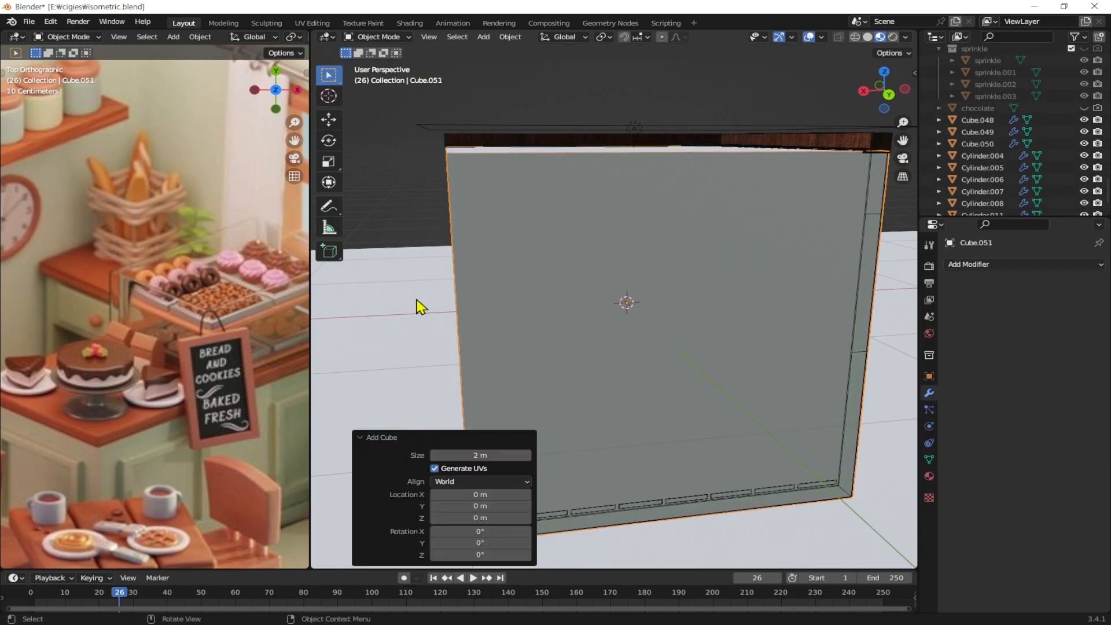
key(KP_Divide)
middle_drag(611, 354, 696, 311)
key(s)
click(634, 354)
Step: Stretch the cube to about 1.593 along Z and narrow it to about 0.521 along X
scroll(643, 347, up, 3)
key(s)
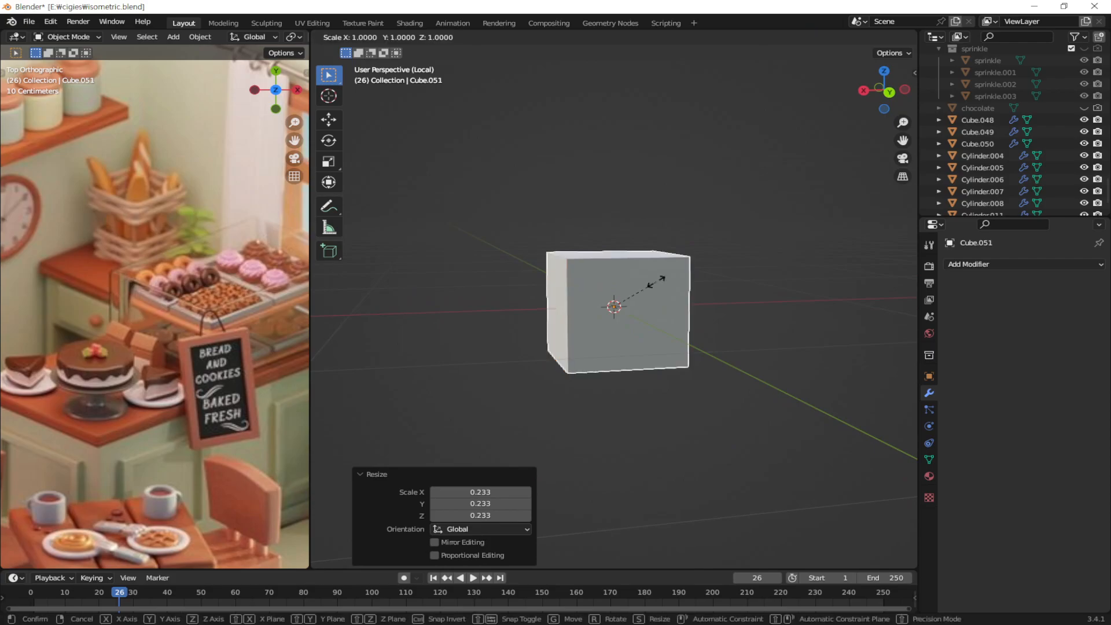
key(z)
click(660, 365)
middle_drag(658, 367, 694, 370)
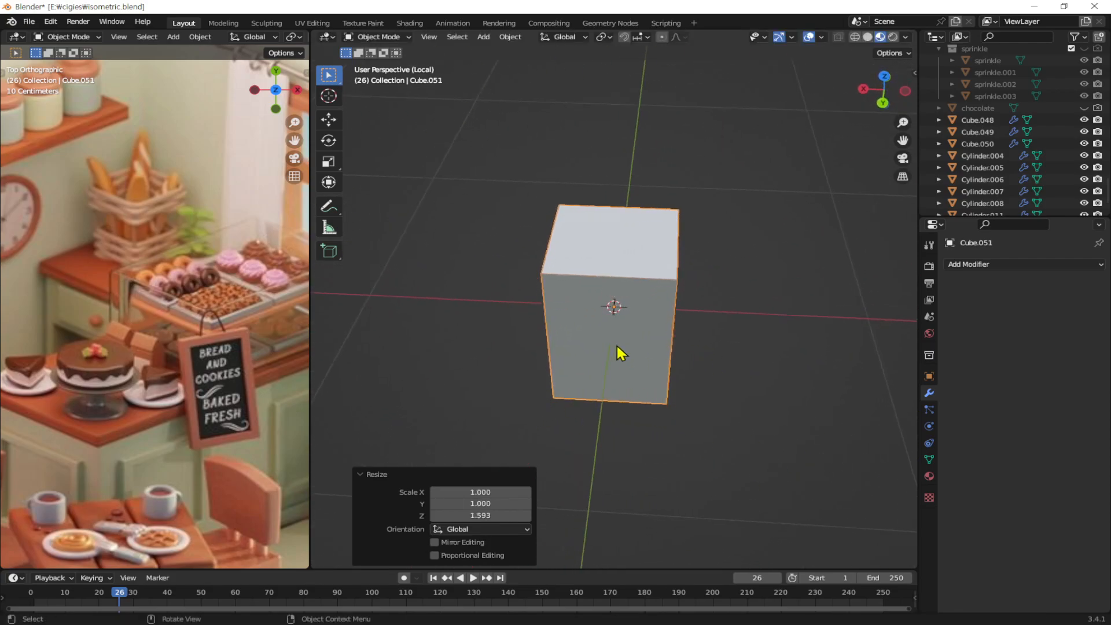
key(s)
key(x)
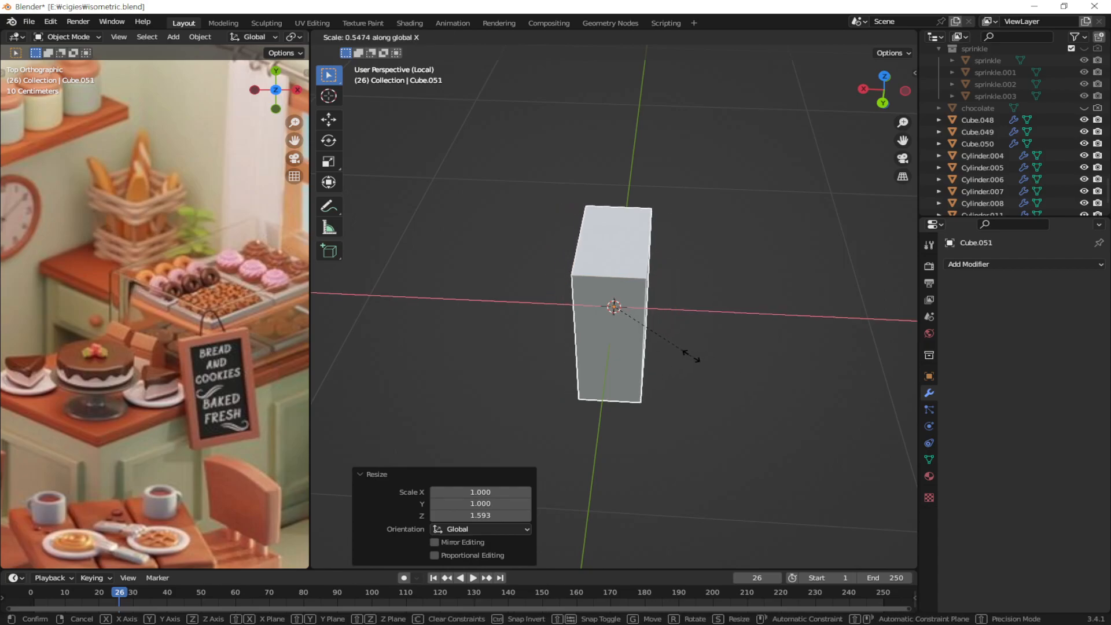
click(687, 355)
middle_drag(687, 355, 491, 285)
middle_drag(621, 319, 571, 305)
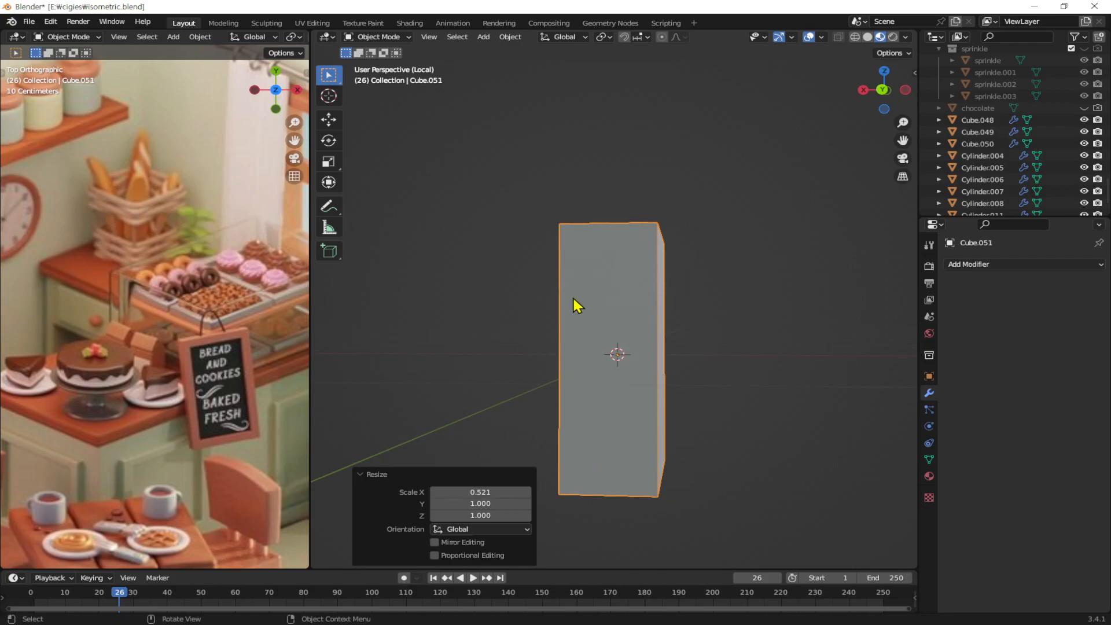
Step: Check the paper bags in the reference image, and lower the block's top face about 0.221 m along Z
scroll(51, 366, up, 5)
mouse_move(342, 388)
shift+middle_down()
mouse_move(344, 359)
mouse_move(341, 381)
shift+middle_up()
shift+middle_drag(159, 400, 148, 303)
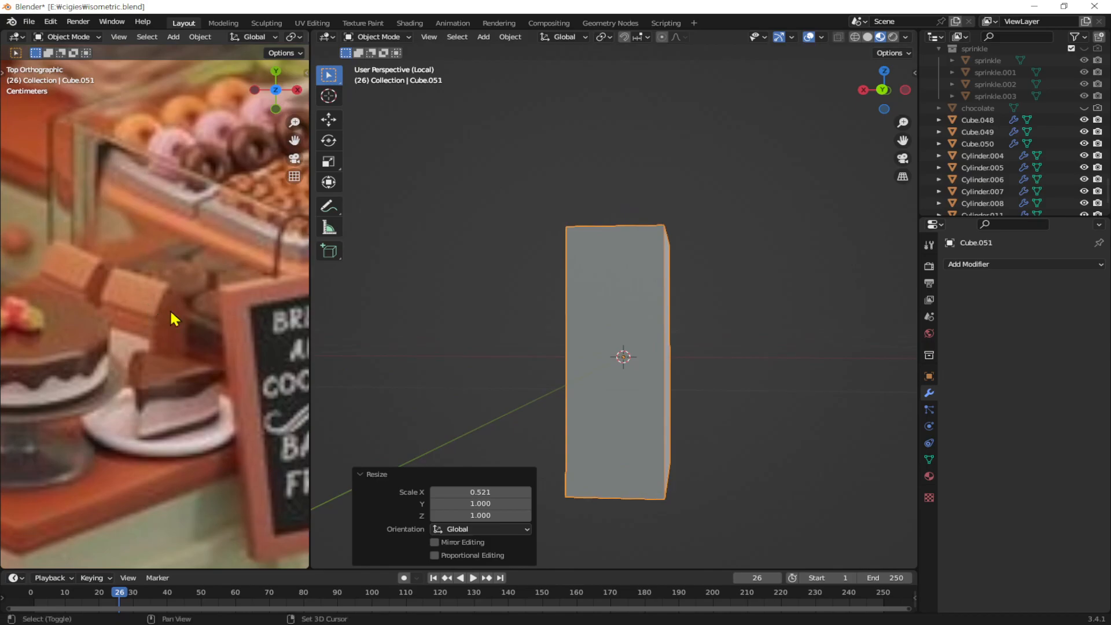
mouse_move(632, 349)
middle_down()
mouse_move(628, 359)
mouse_move(566, 259)
mouse_move(595, 298)
mouse_move(617, 301)
mouse_move(618, 338)
middle_up()
click(646, 253)
middle_drag(634, 264, 638, 309)
key(Tab)
click(630, 246)
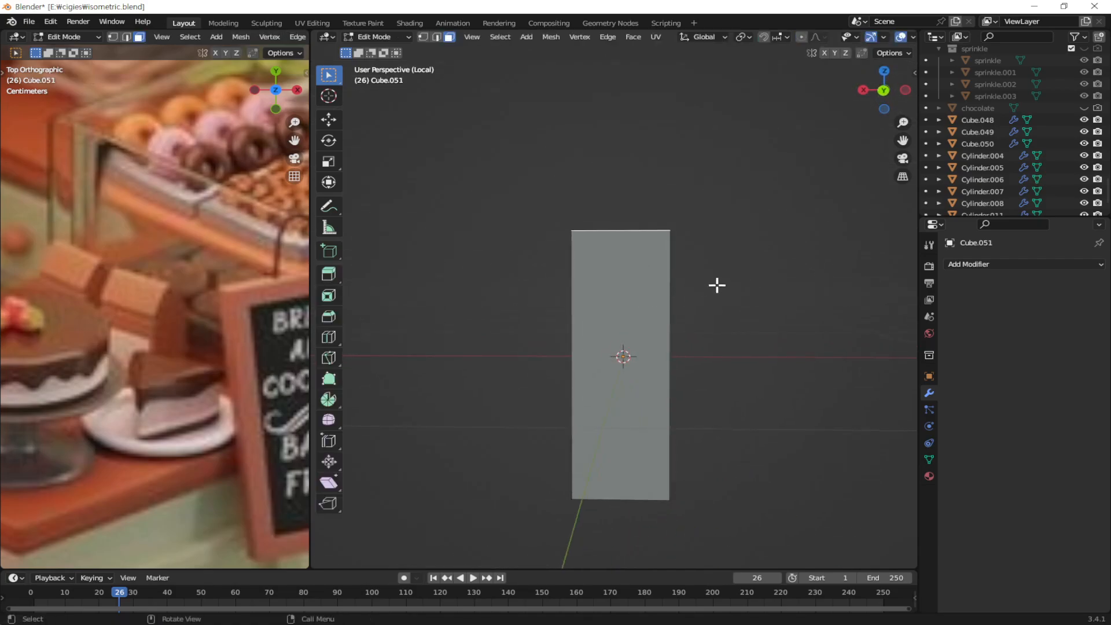
key(g)
key(z)
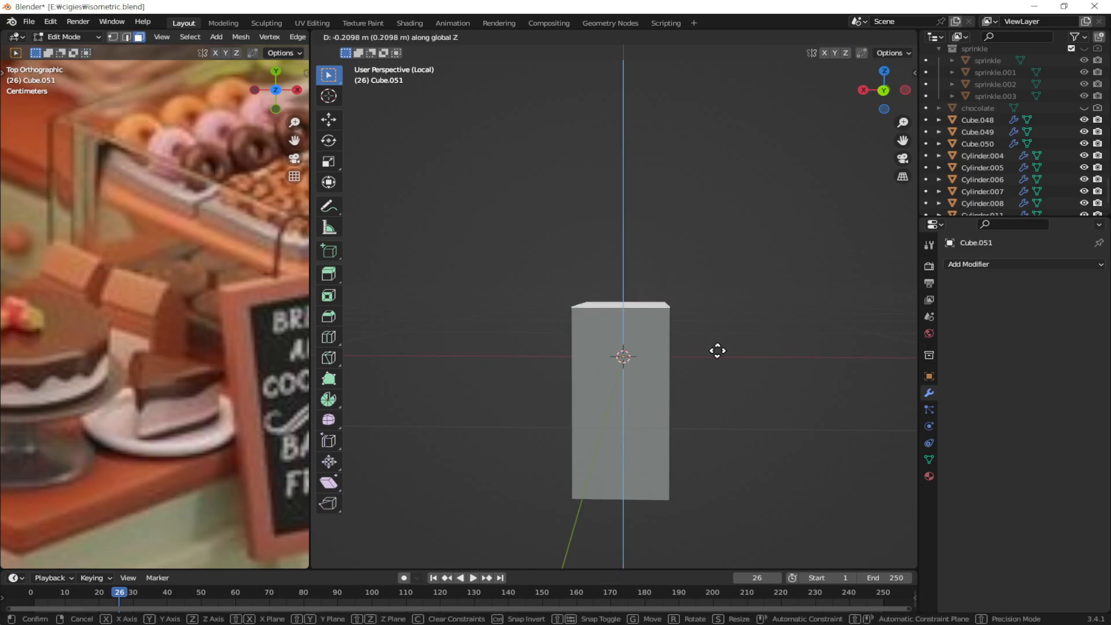
click(718, 354)
Step: Extrude the top face up about 0.199 m and narrow it along X into a slim ridge
middle_drag(631, 358, 685, 365)
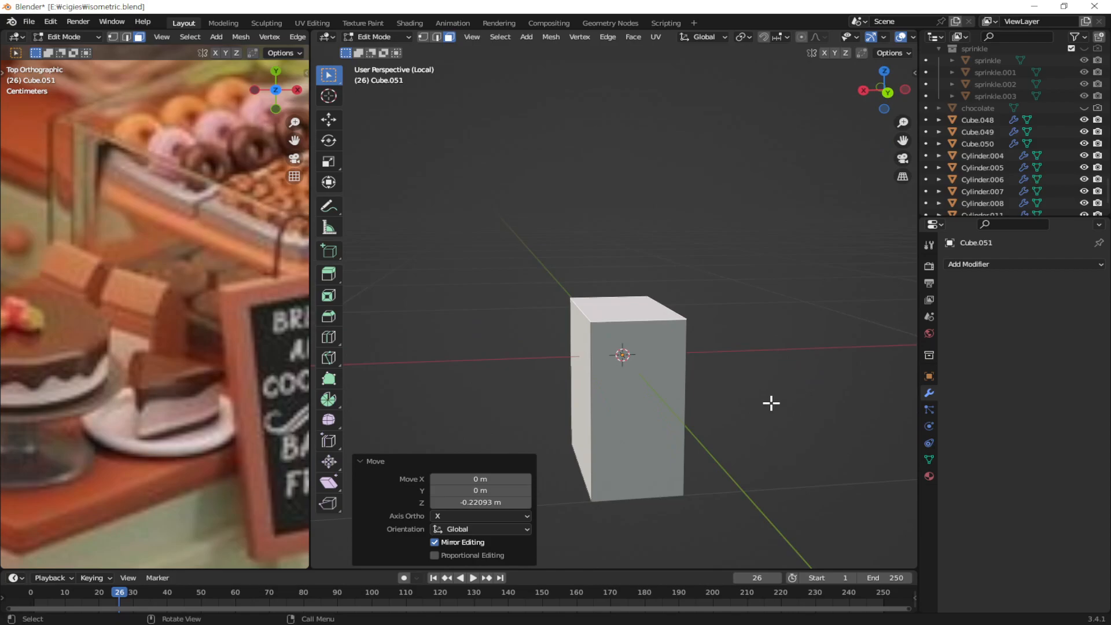
key(e)
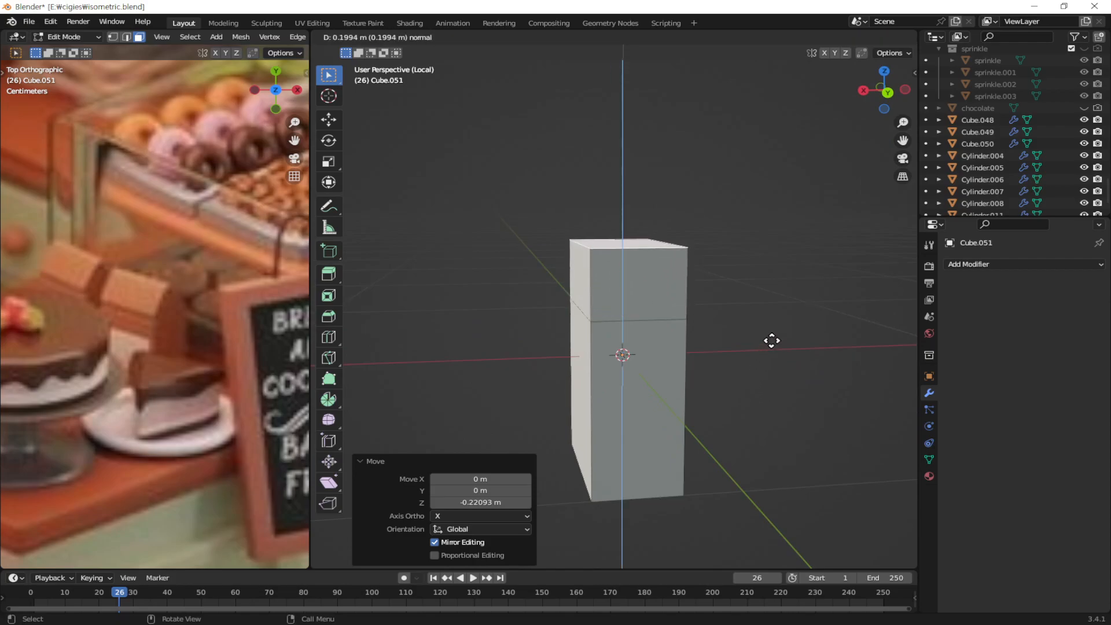
click(772, 344)
middle_drag(607, 397, 766, 386)
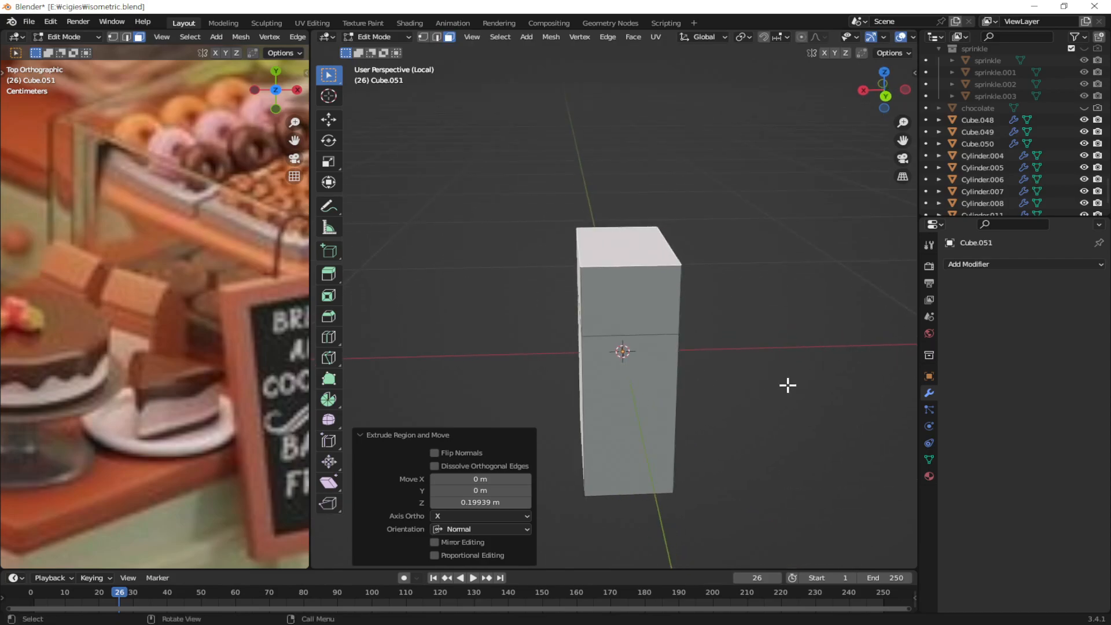
key(s)
key(x)
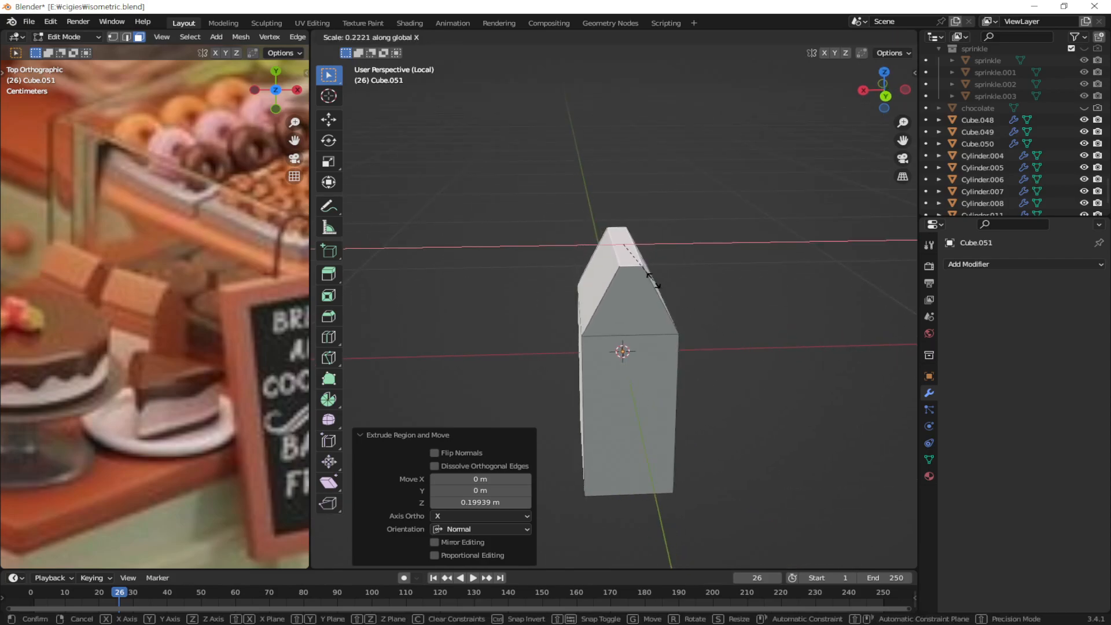
click(636, 261)
Step: Scale the shoulder edges below the ridge to about 0.864 along X so the bag body tapers upward
middle_drag(642, 347, 731, 394)
key(s)
key(x)
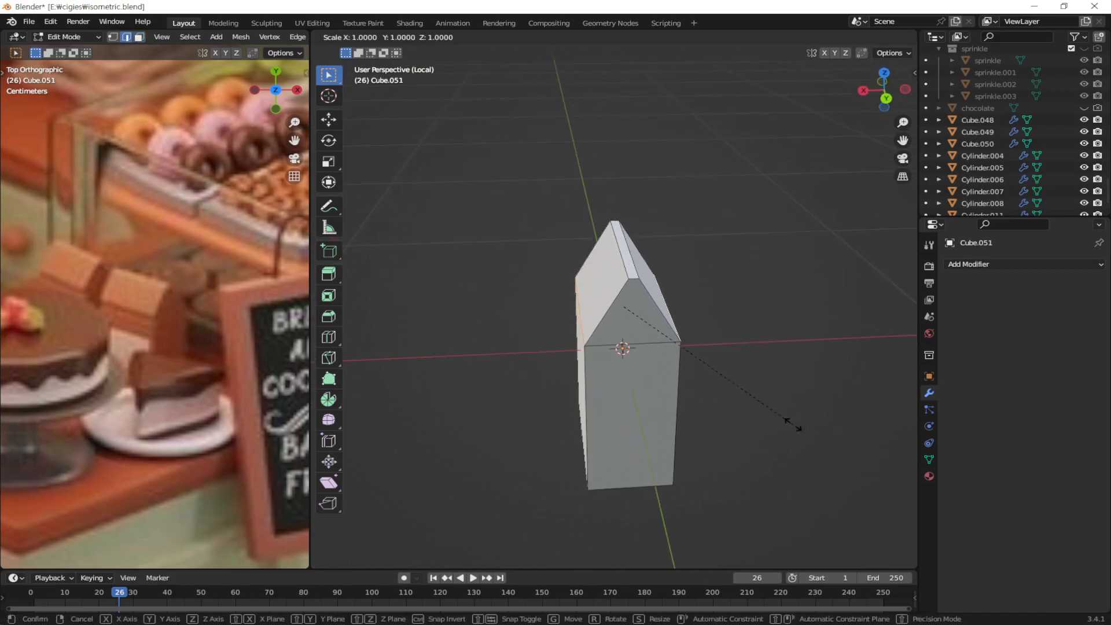
click(741, 441)
alt+middle_drag(741, 442, 694, 461)
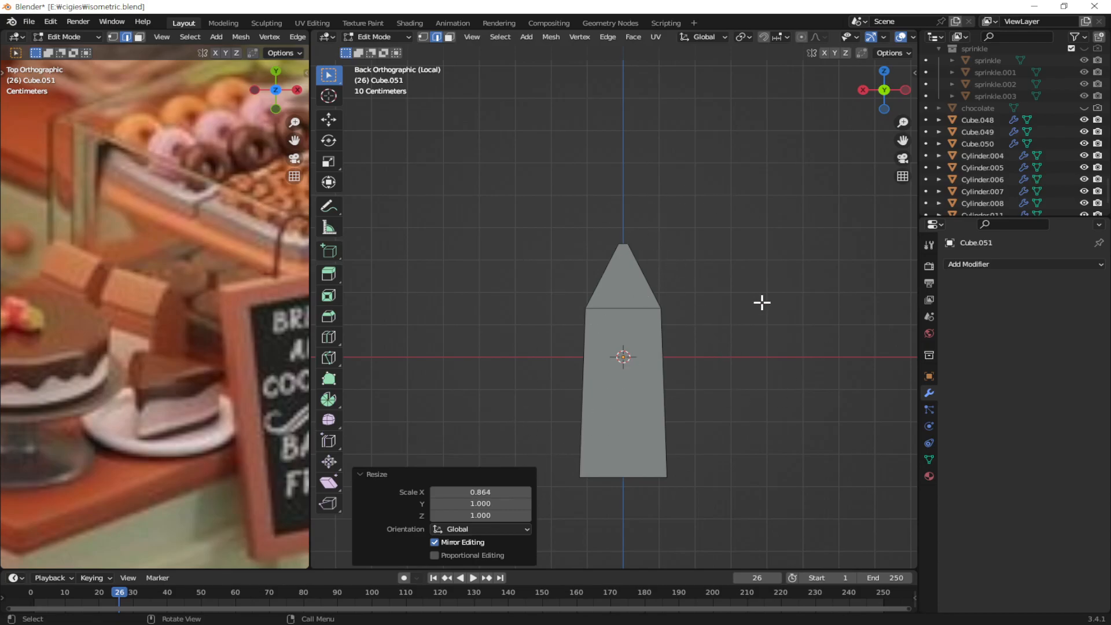
Step: Add a centred loop cut running lengthwise around the bag through the ridge and both end faces
middle_drag(659, 366, 647, 406)
key(ctrl+r)
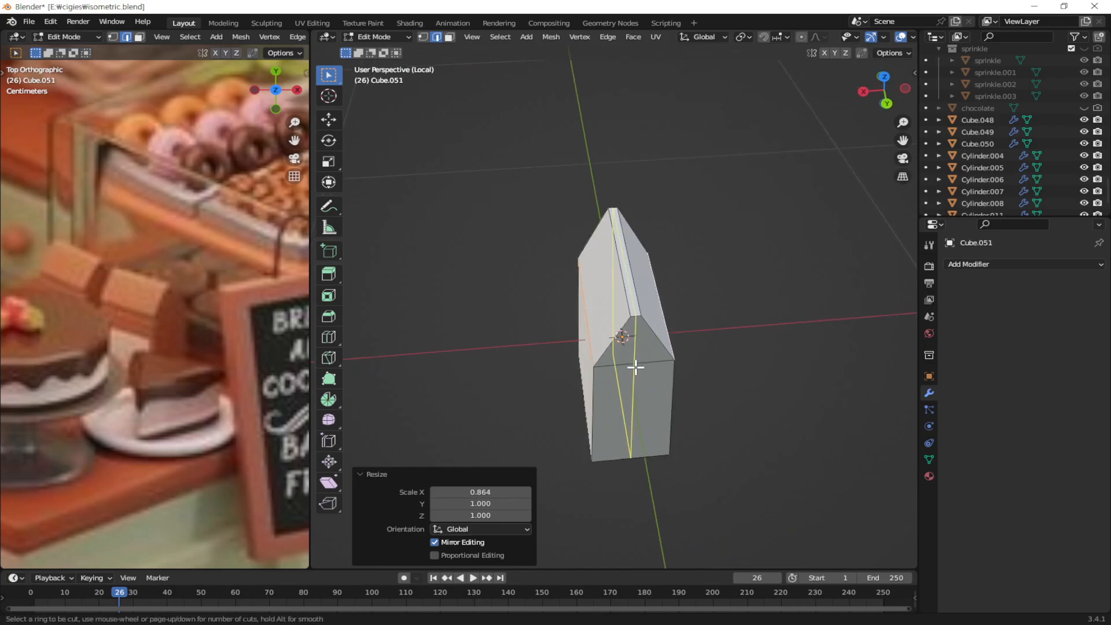
click(635, 367)
right_click(635, 367)
middle_drag(641, 403, 766, 365)
key(alt+a)
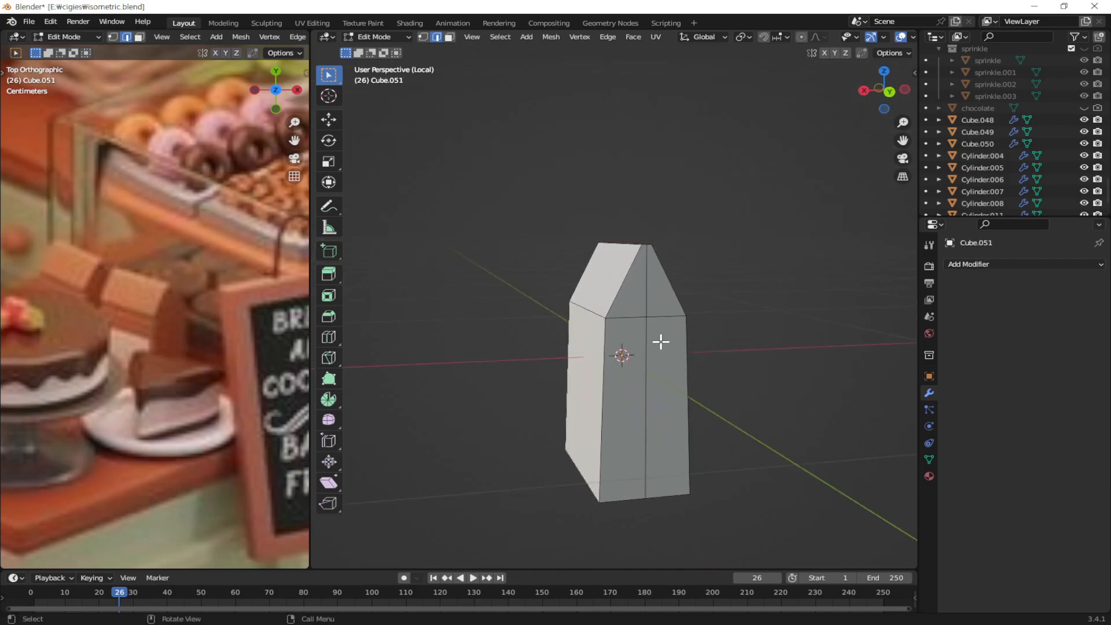
Step: Scale the middle shoulder vertices on both end faces inward along Y to crease the bag's sides
key(1)
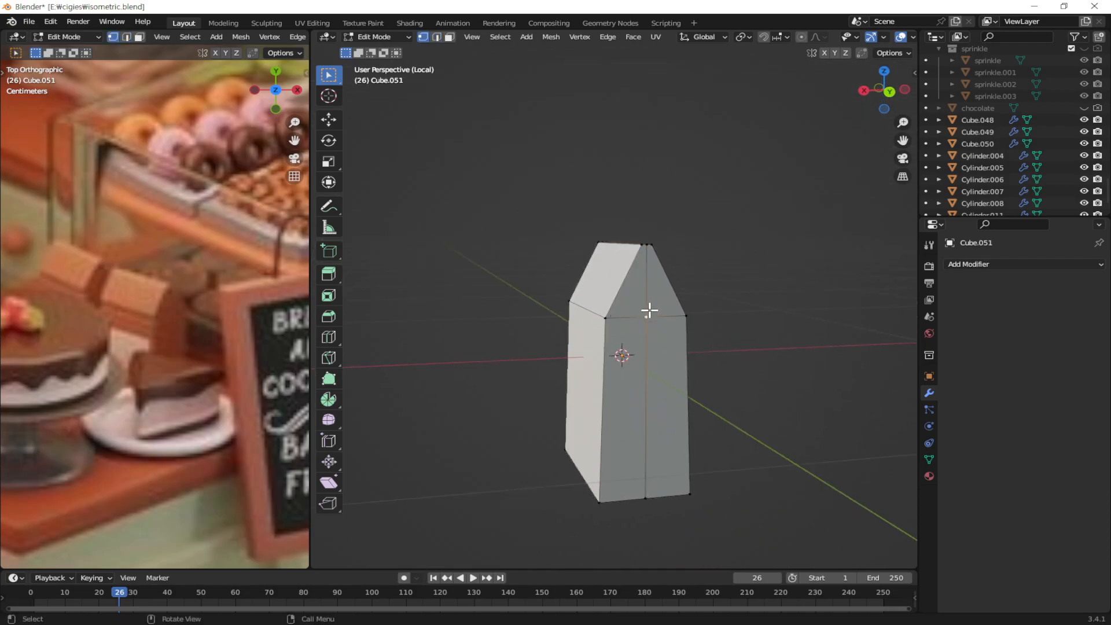
middle_drag(663, 302, 30, 344)
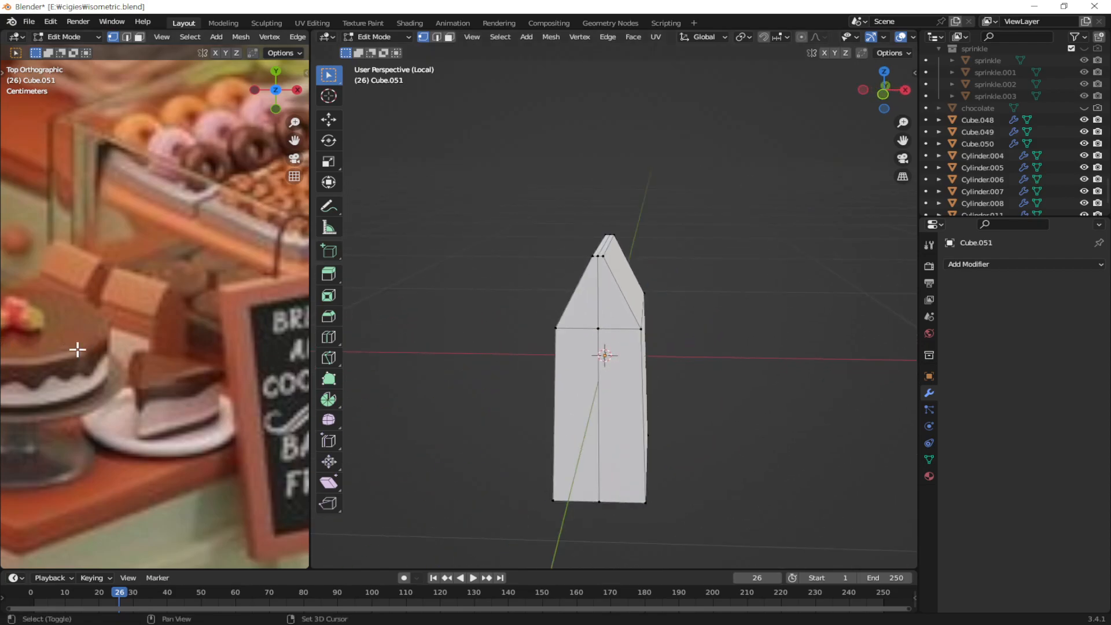
middle_drag(601, 329, 462, 388)
key(s)
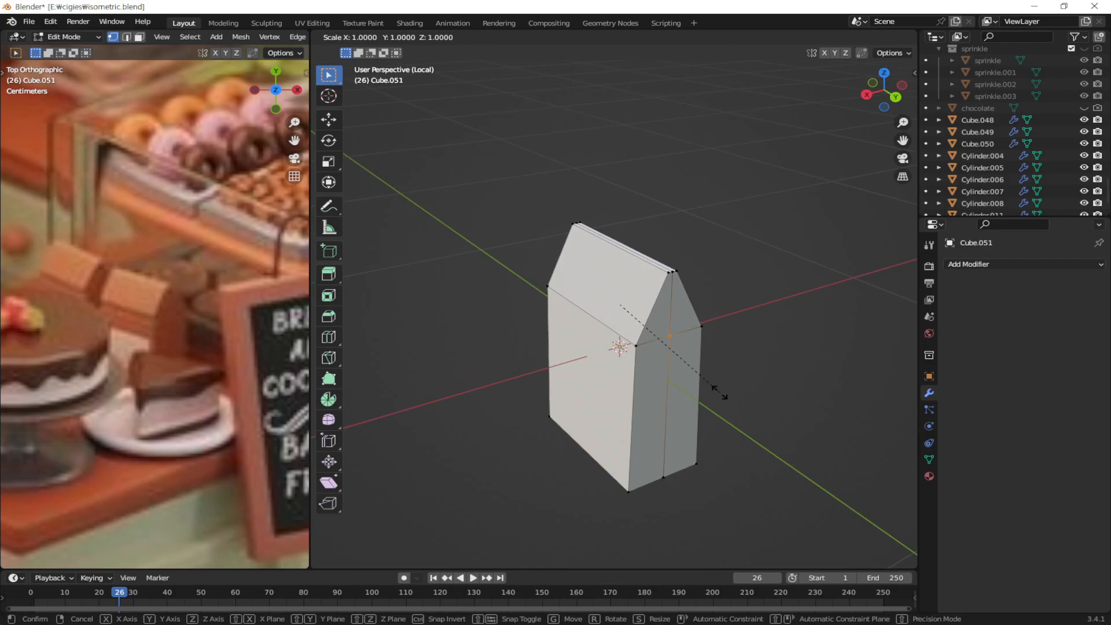
key(y)
click(688, 386)
middle_drag(685, 385, 778, 402)
Step: Scale the centre vertices at the bag's bottom edge slightly inward to continue the side creases
key(Tab)
click(778, 404)
middle_drag(705, 426, 595, 362)
click(653, 323)
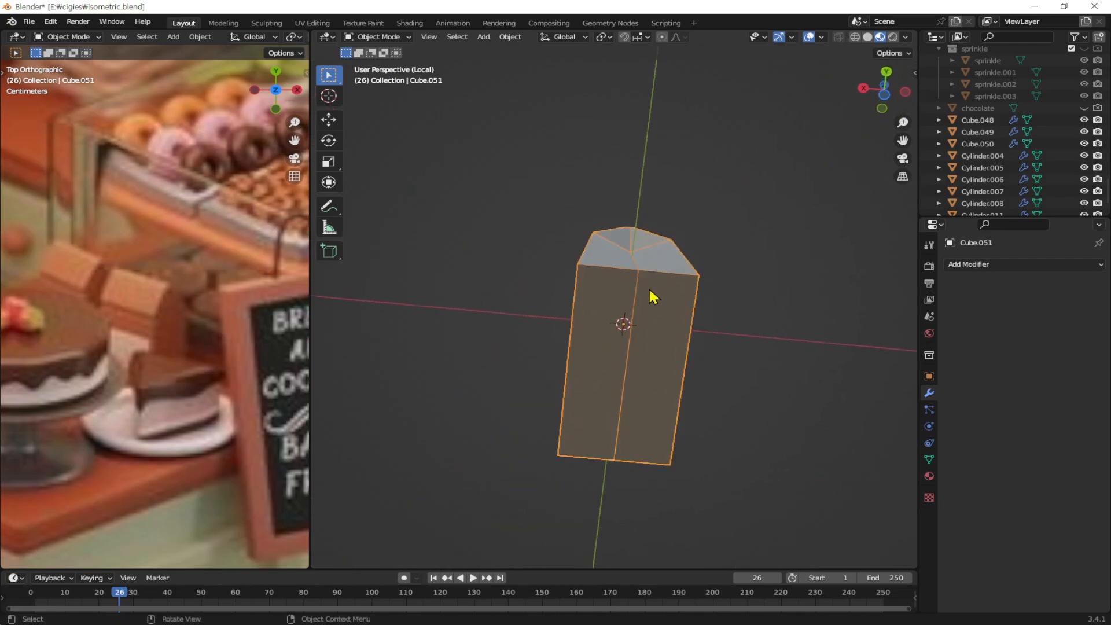
key(Tab)
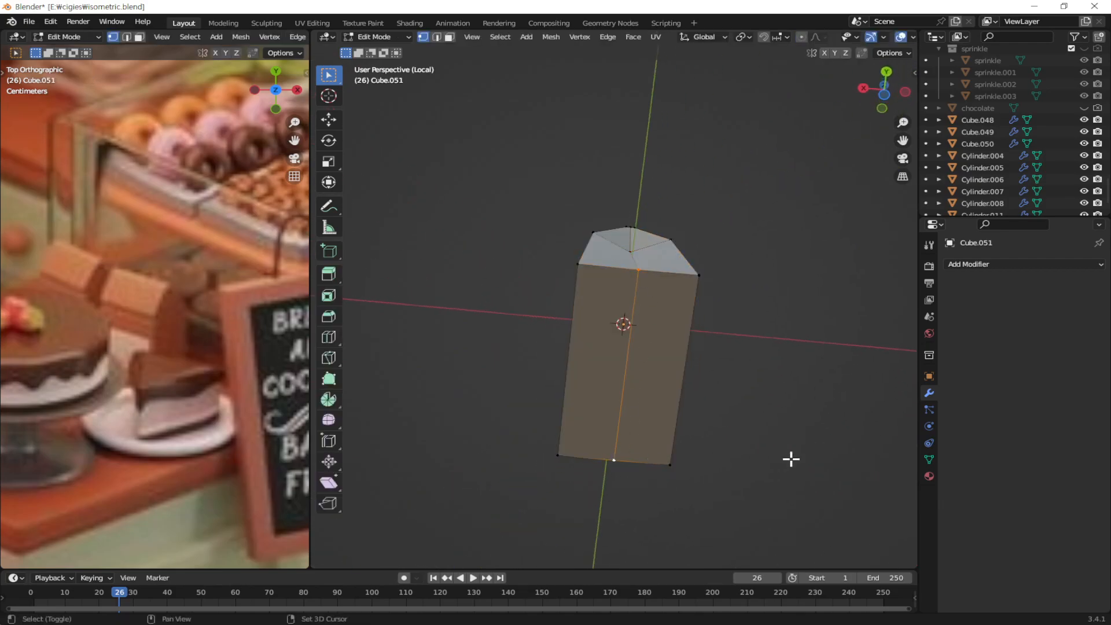
key(s)
click(803, 440)
middle_drag(759, 415, 646, 377)
key(Tab)
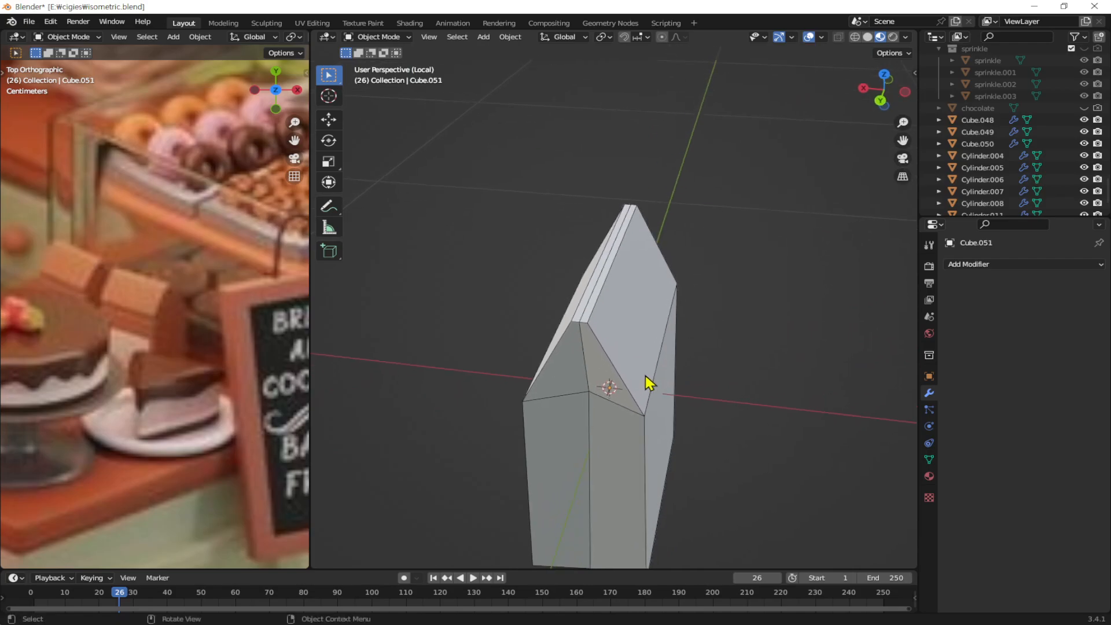
Step: Extrude the sloped and ridge faces of the bag's top and scale them about 1.117 along X and Z only
click(631, 316)
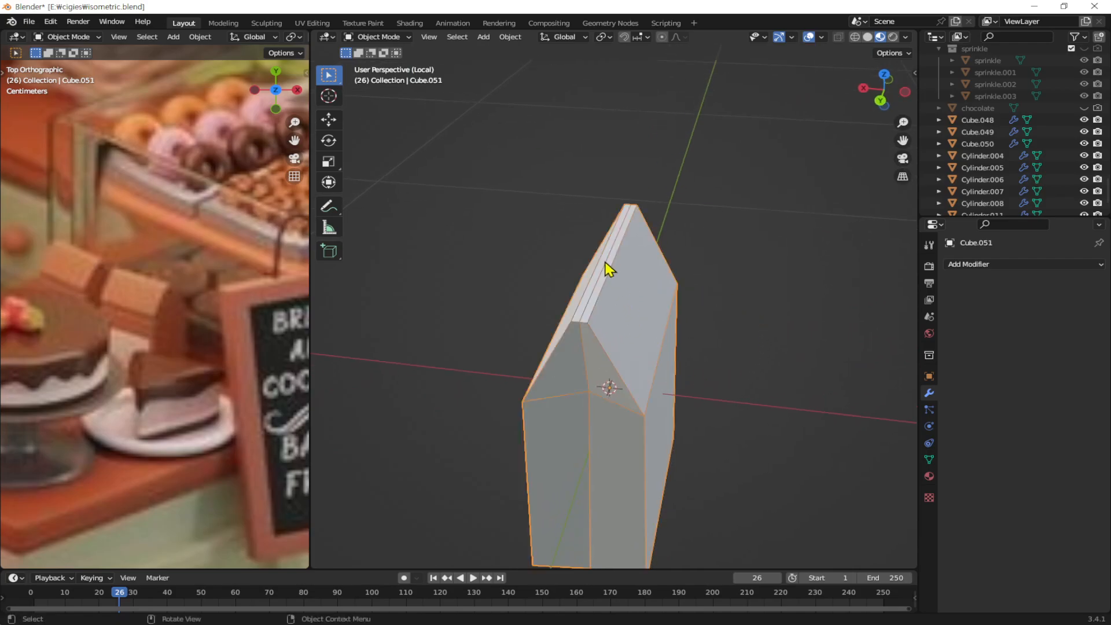
key(Tab)
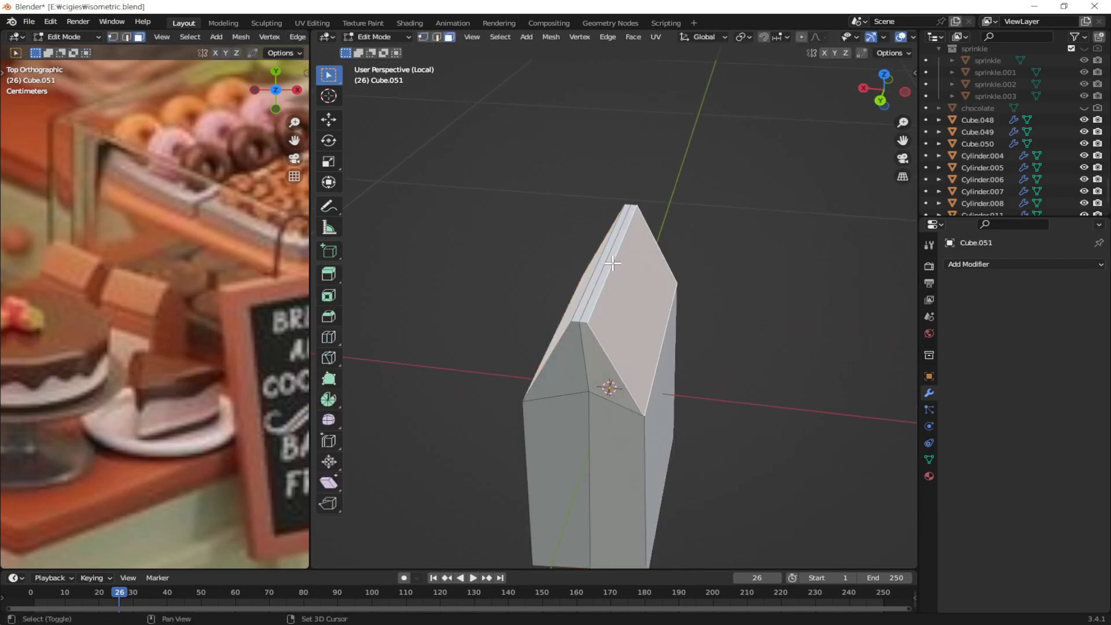
middle_drag(603, 260, 607, 329)
shift+click(660, 323)
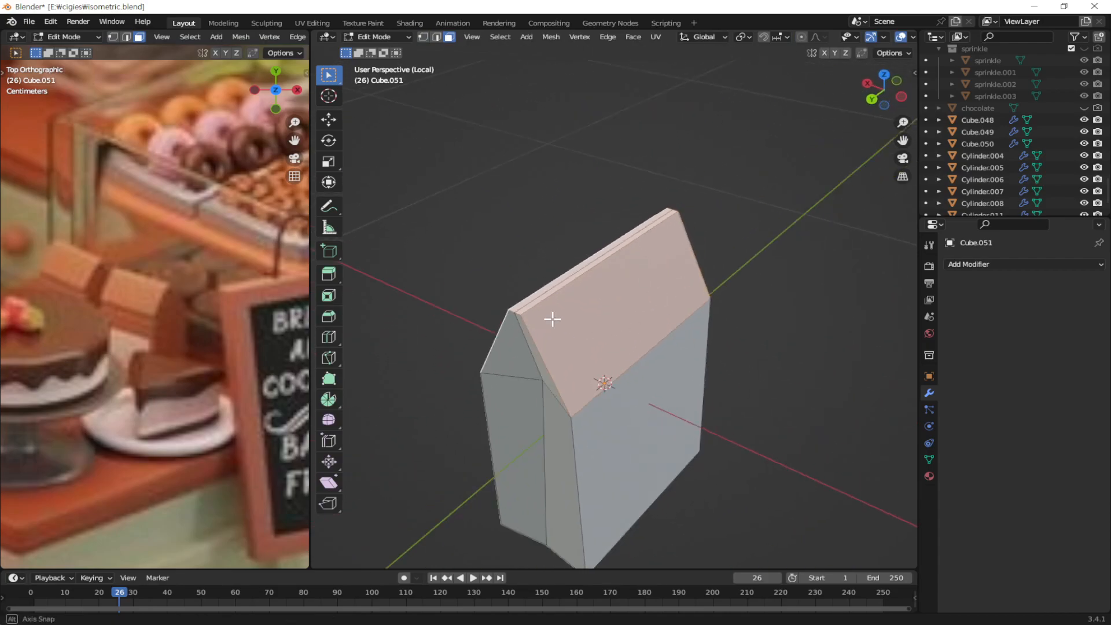
middle_drag(541, 318, 676, 320)
middle_drag(620, 266, 663, 330)
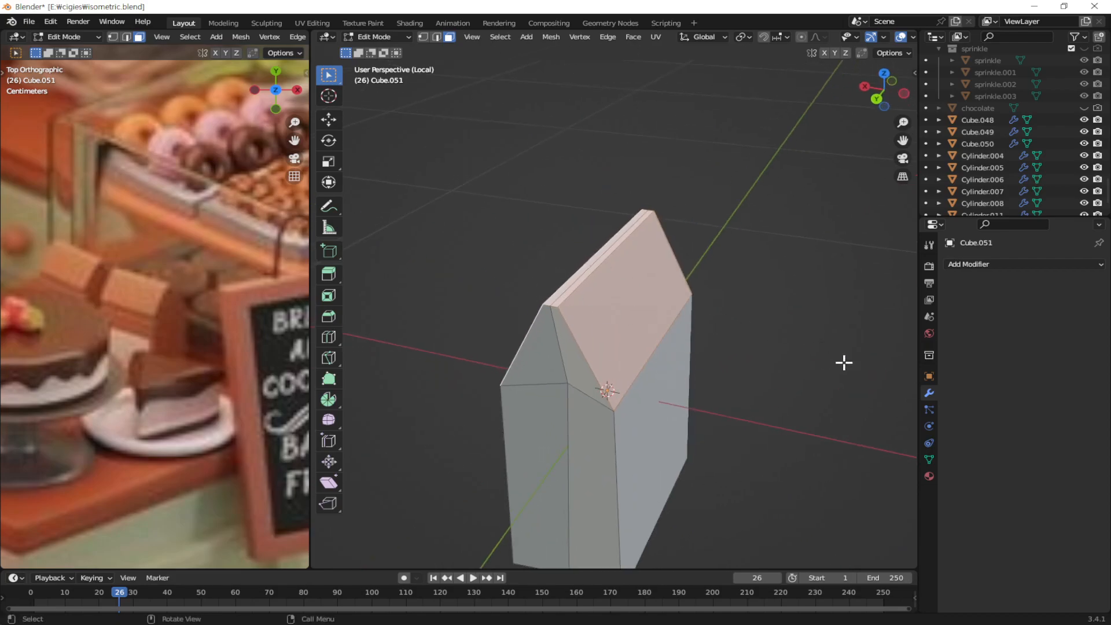
key(e)
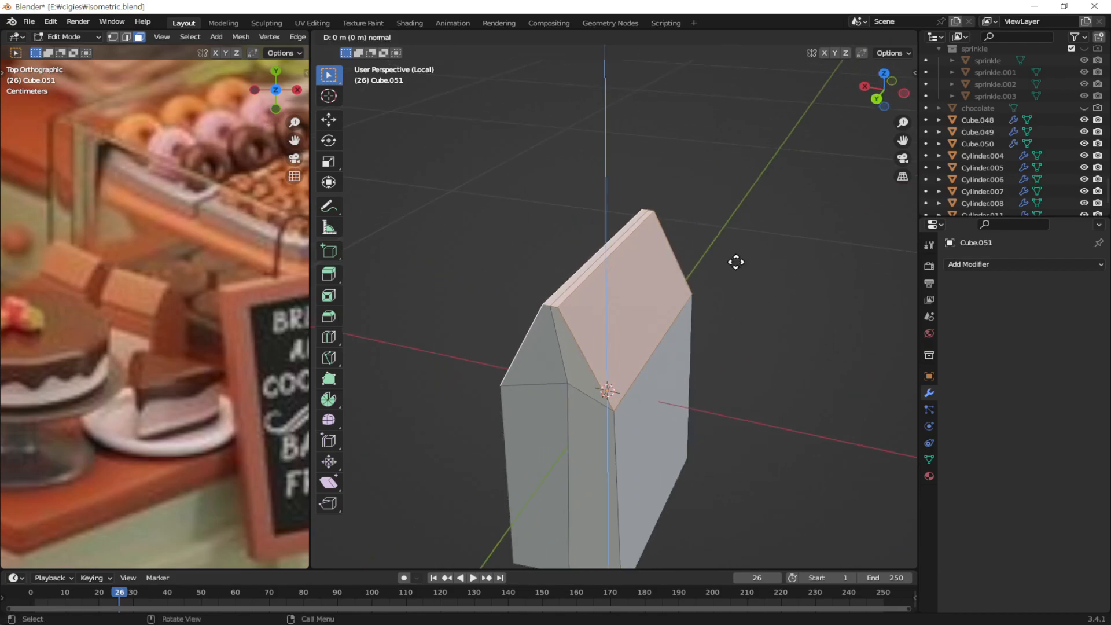
key(Escape)
key(s)
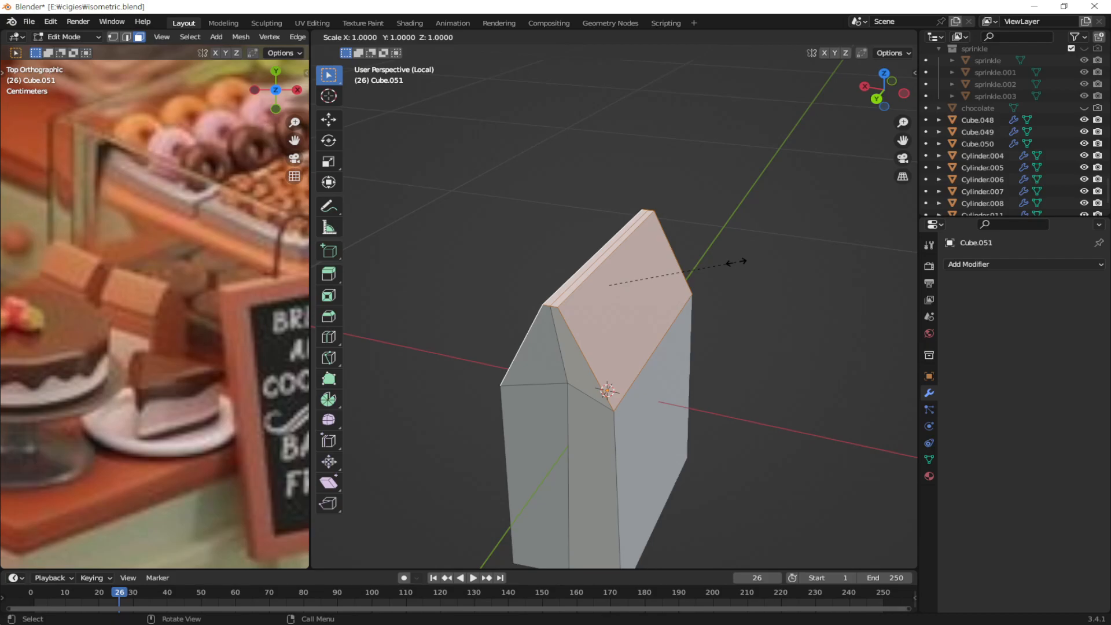
key(shift+y)
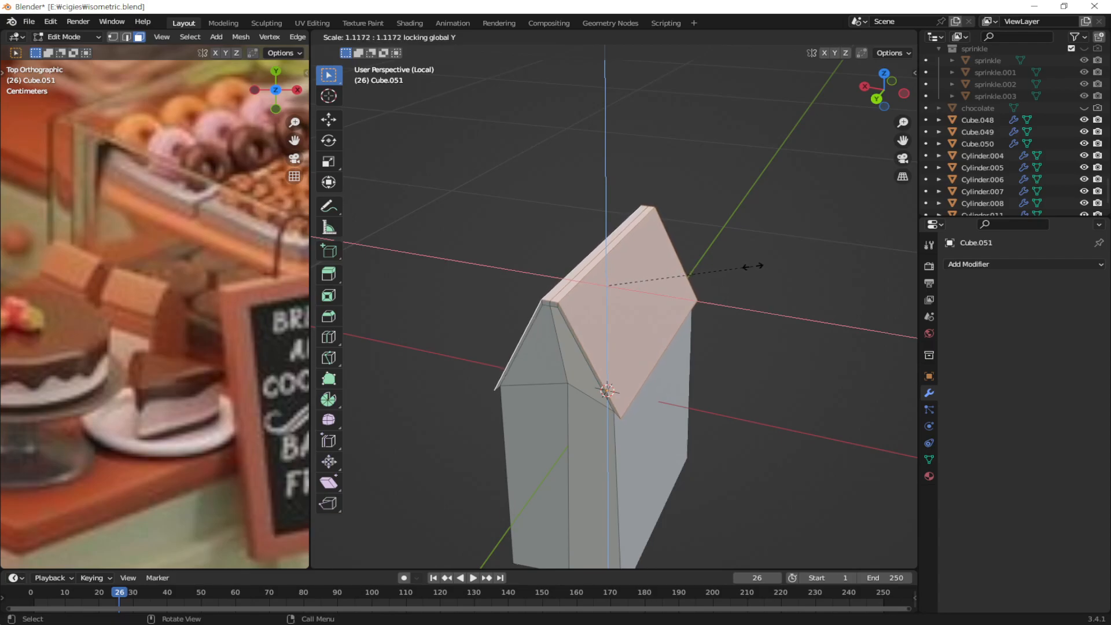
click(751, 266)
middle_drag(751, 267, 705, 326)
Step: Raise the extruded top faces about 0.015 m along Z to thicken the folded flap
scroll(706, 325, up, 3)
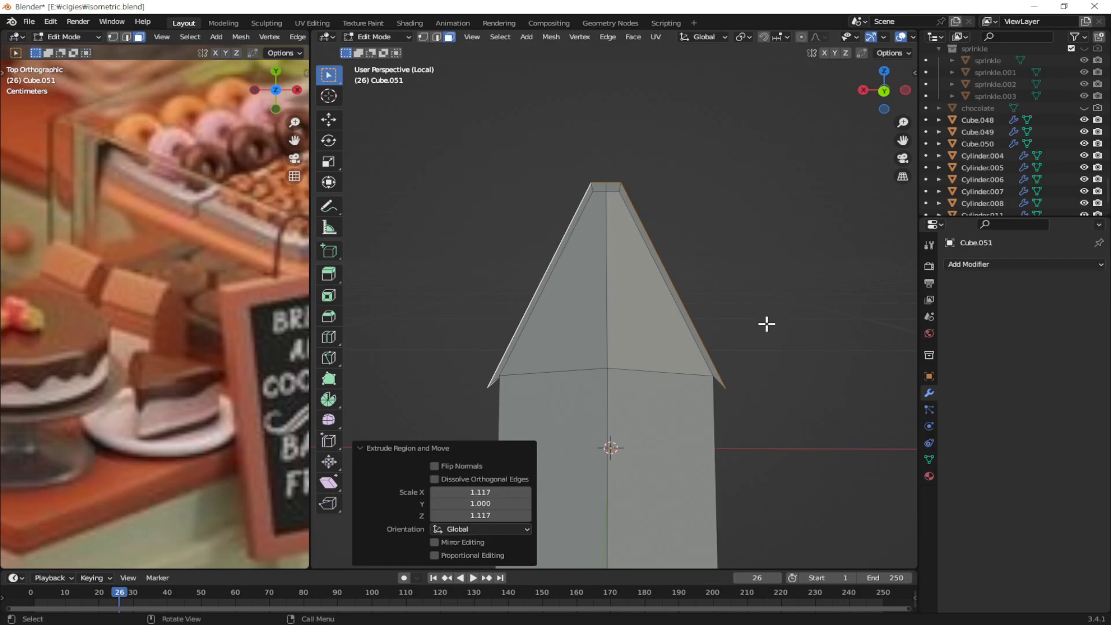
key(g)
key(z)
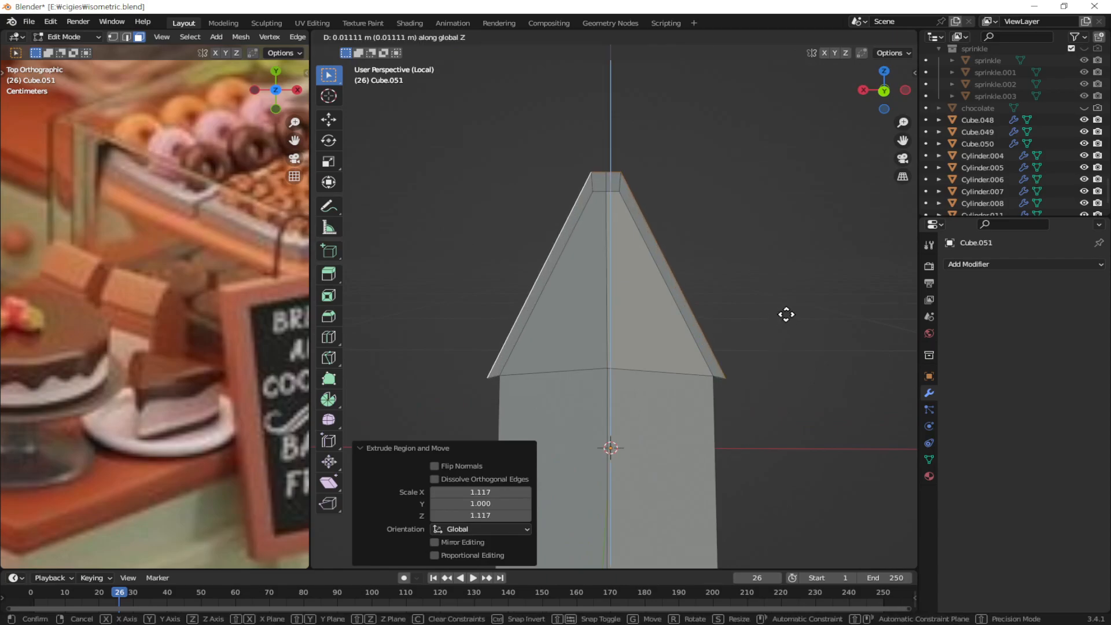
click(784, 311)
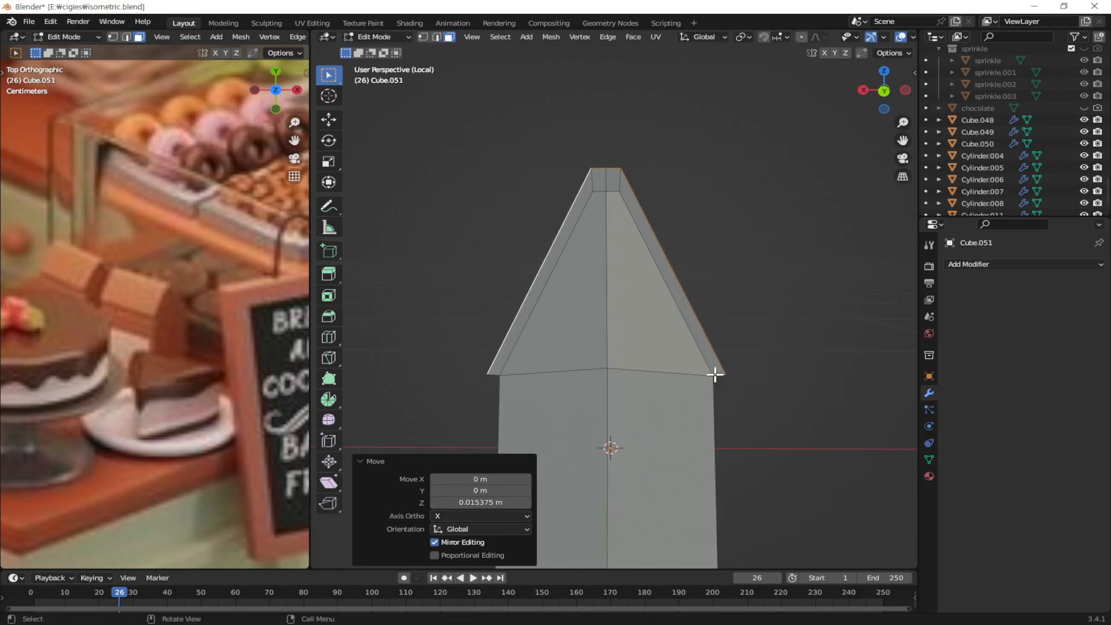
Step: Lower the two narrow ridge faces at the bag's top about 0.012 m along Z and deselect everything
middle_drag(524, 369, 733, 237)
click(625, 231)
shift+click(615, 229)
middle_drag(694, 374, 752, 292)
key(g)
key(z)
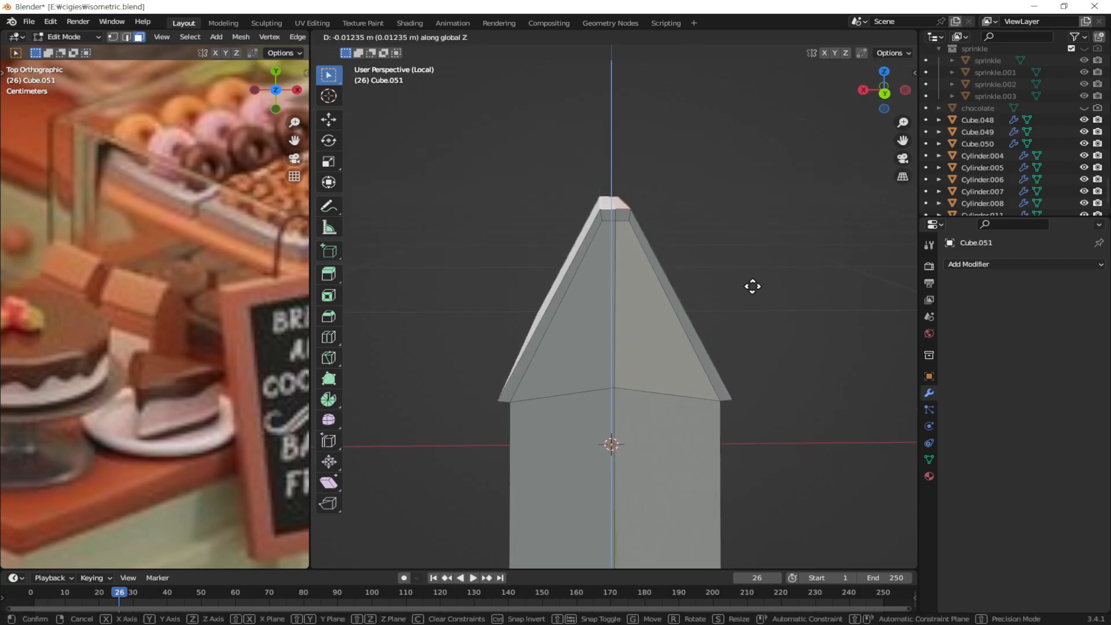
click(750, 285)
click(792, 354)
Step: Return to Object Mode and examine the paper bag's overall shape from several angles
scroll(513, 402, down, 6)
middle_drag(516, 392, 586, 383)
key(Caps_Lock)
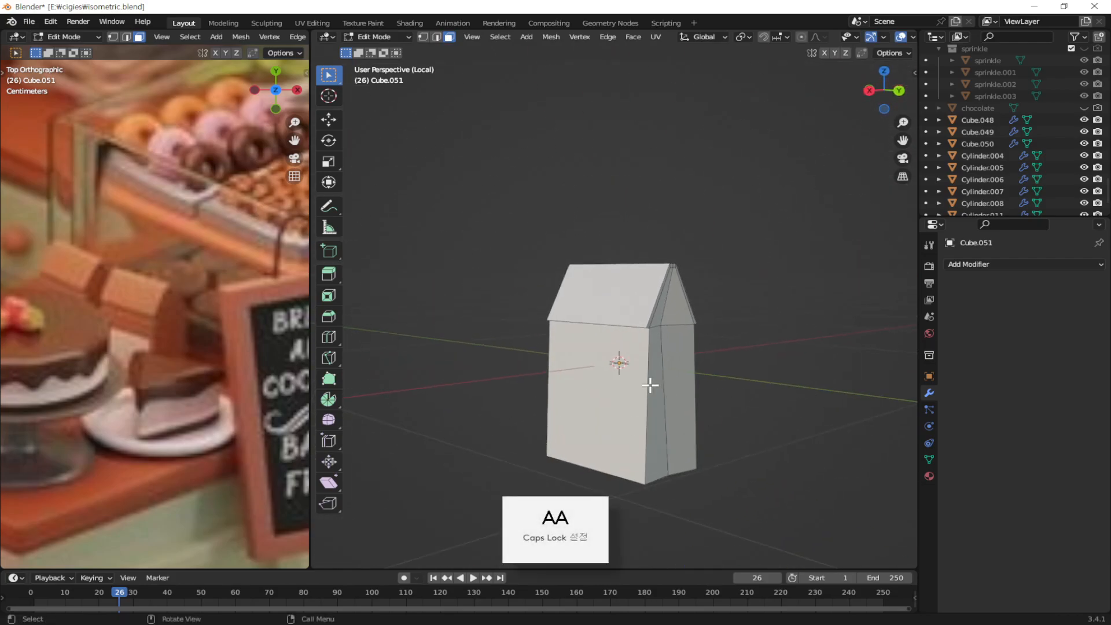
key(Tab)
middle_drag(700, 416, 715, 397)
click(737, 403)
middle_drag(663, 442, 652, 428)
shift+middle_drag(652, 428, 635, 358)
scroll(644, 272, up, 2)
middle_drag(644, 272, 627, 365)
click(628, 363)
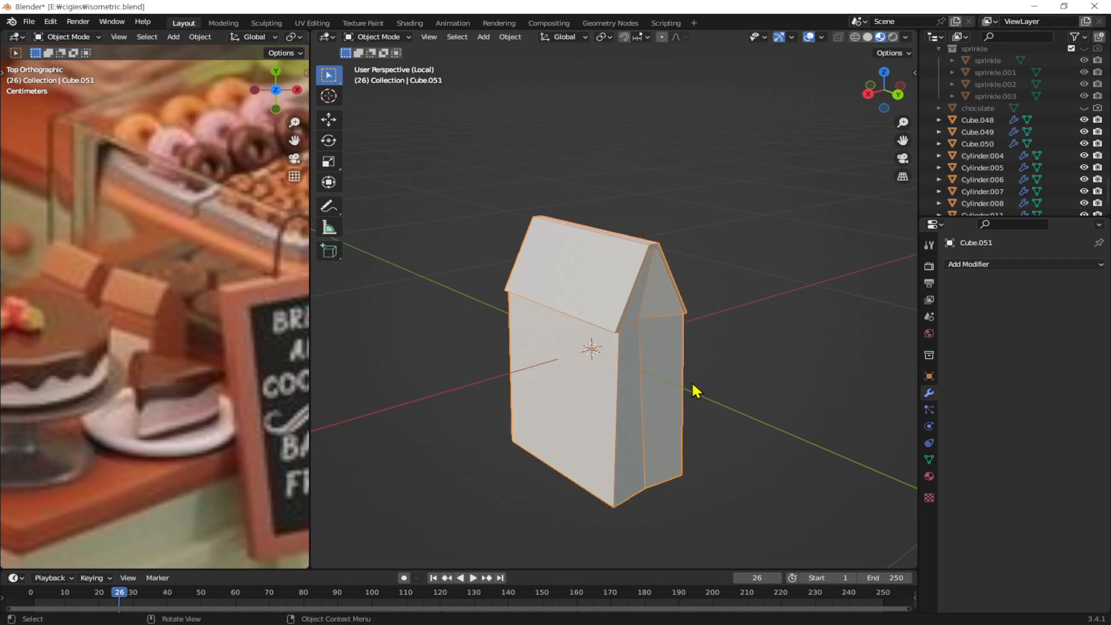
Step: Add a Bevel modifier to the paper bag with its angle limit set to 80°
click(1045, 266)
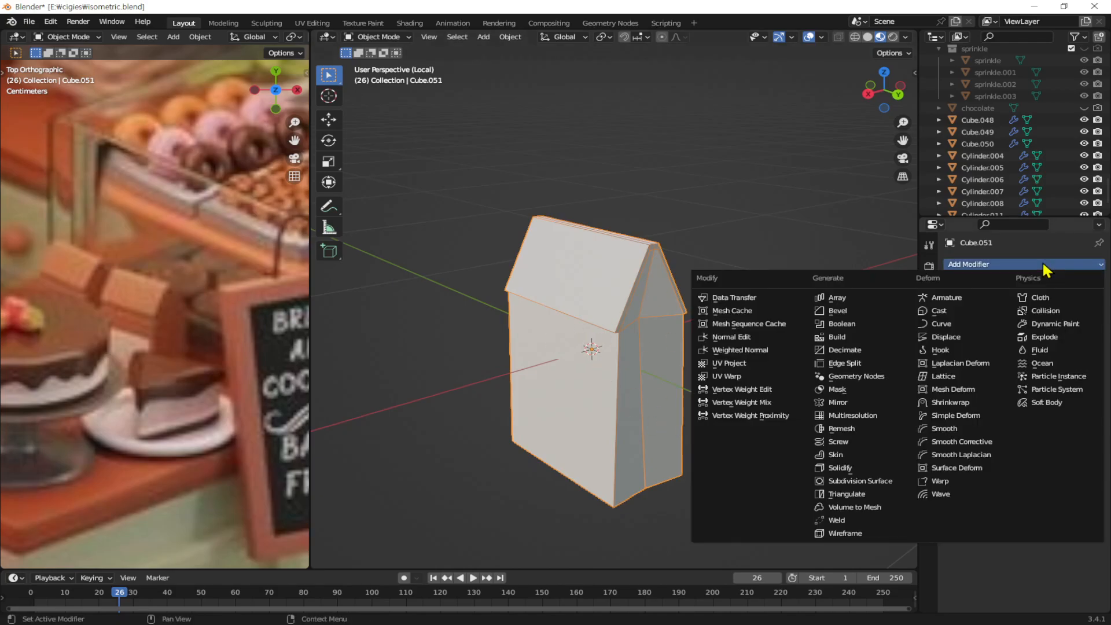
click(843, 311)
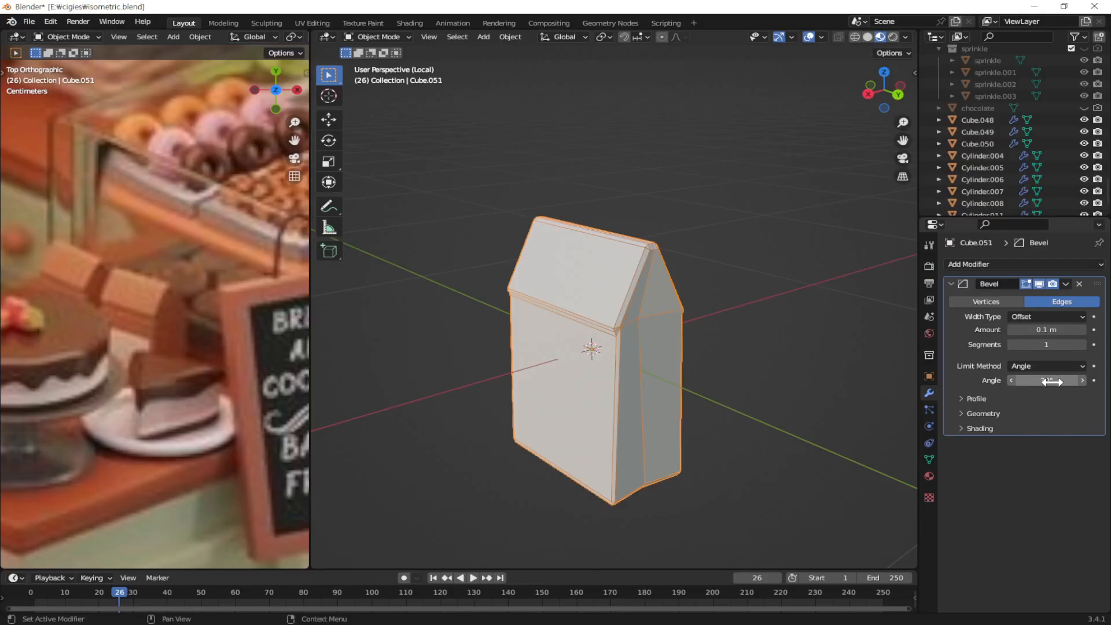
click(993, 377)
text(80)
key(Return)
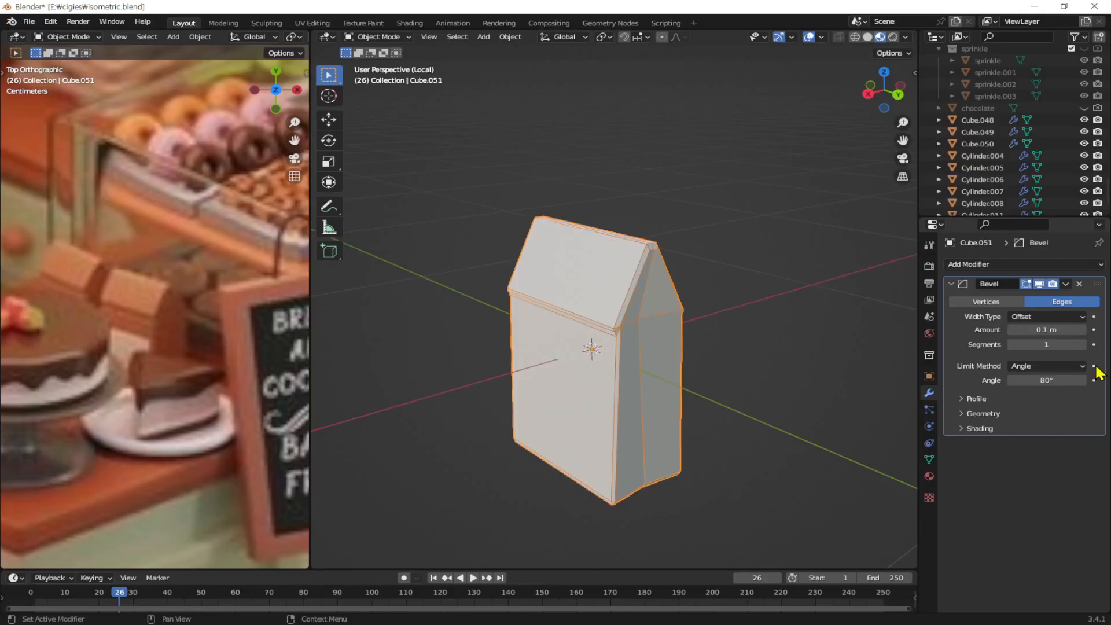
Step: Try bevel amounts of 0.05 m and 0.005 m on the paper bag
middle_drag(744, 355, 637, 314)
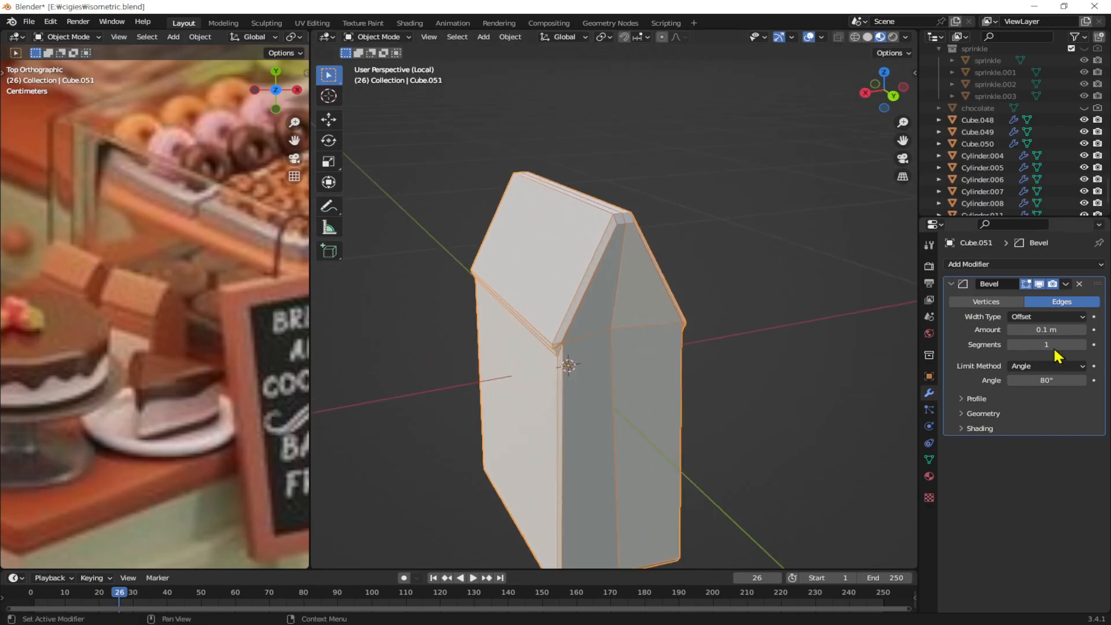
click(1071, 330)
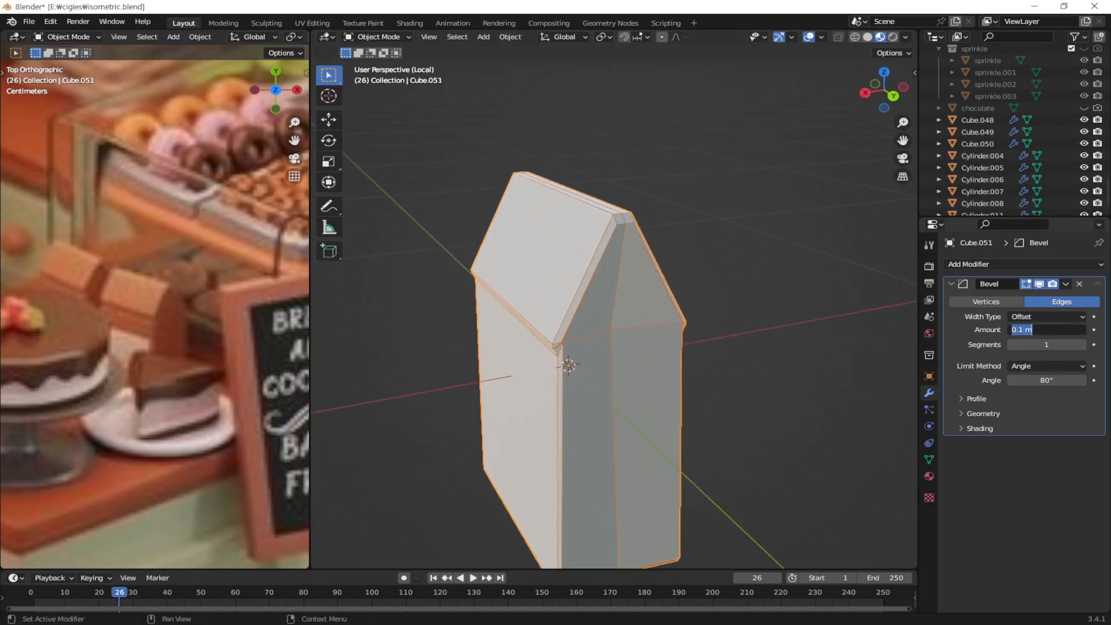
key(Return)
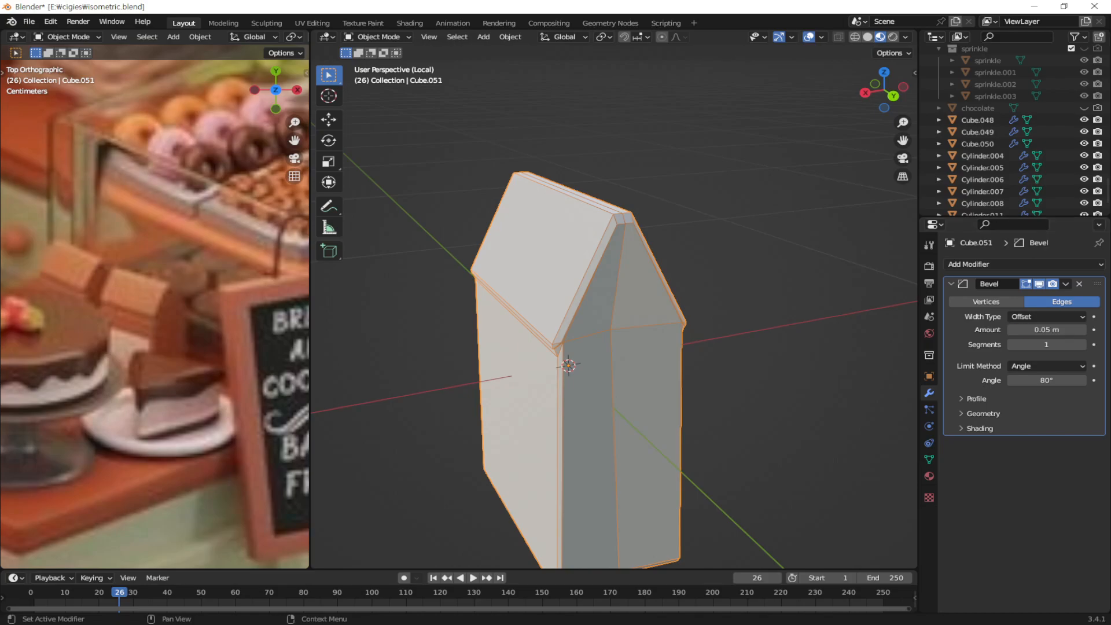
click(1036, 329)
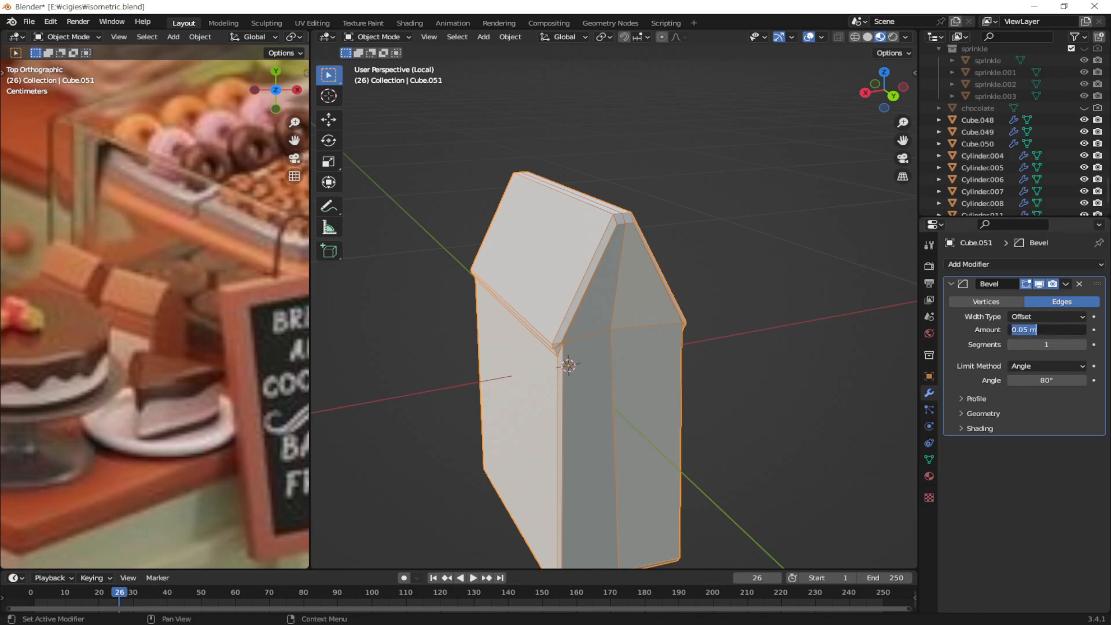
text(0.005)
key(Return)
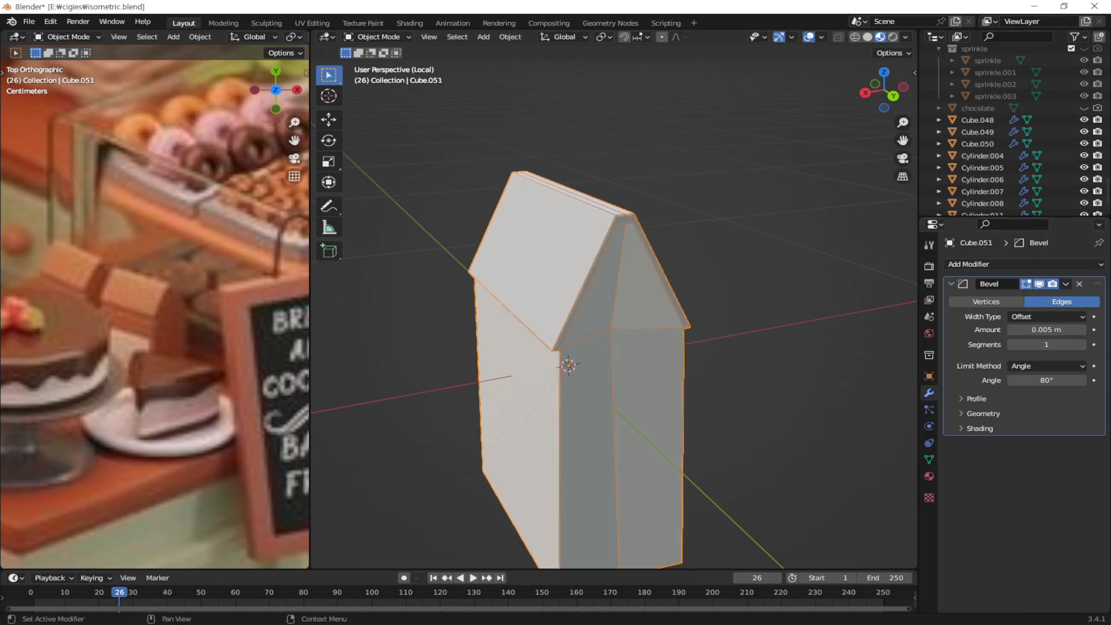
Step: Set the paper bag's bevel amount to 0.01 m, then deselect the bag and check its edges
click(1042, 329)
text(0.01)
key(Return)
key(alt+a)
mouse_move(609, 381)
middle_down()
mouse_move(640, 318)
mouse_move(856, 360)
mouse_move(691, 380)
mouse_move(590, 369)
mouse_move(573, 382)
mouse_move(602, 364)
mouse_move(610, 390)
middle_up()
scroll(658, 369, down, 4)
scroll(623, 391, up, 4)
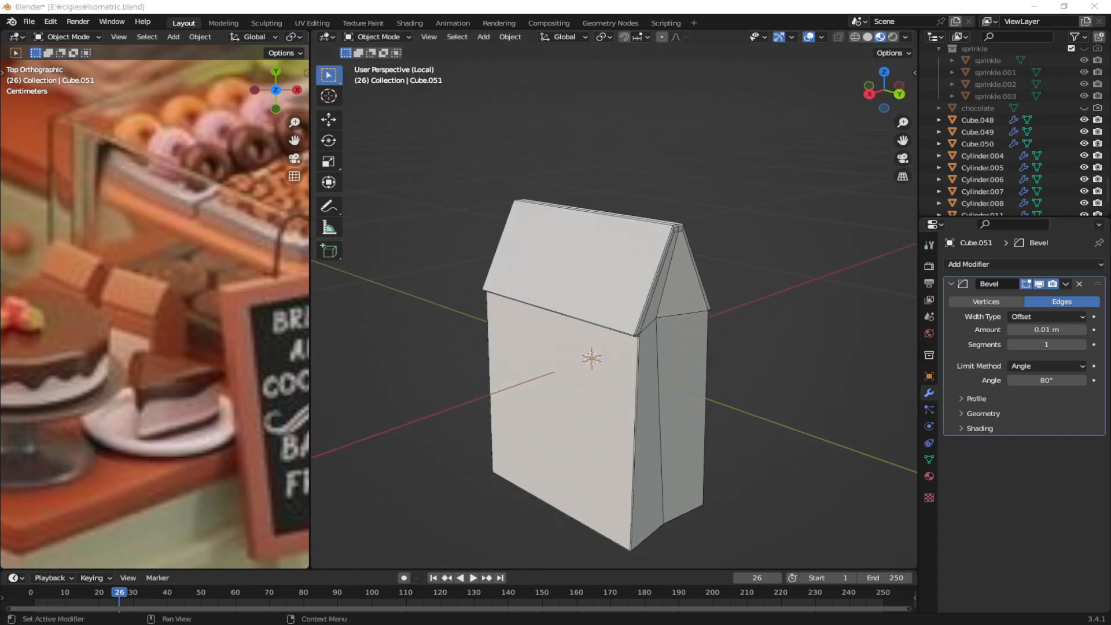
Step: Switch to the Chrome browser and run a Google image search for "bread logo"
drag(1110, 341, 362, 223)
click(358, 245)
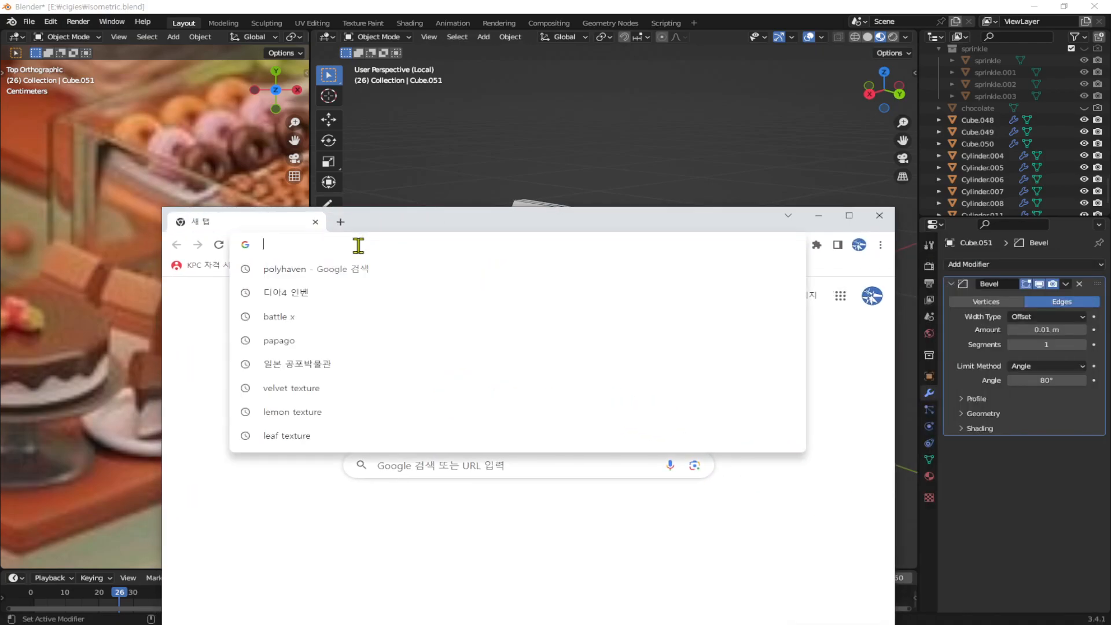
text(bread logo)
key(Return)
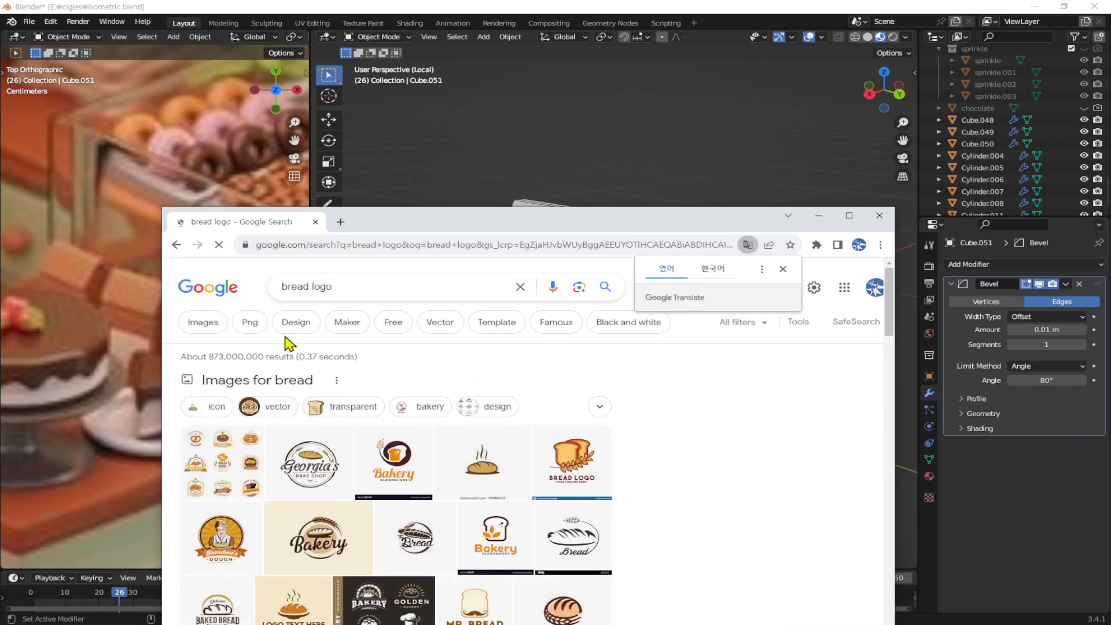
click(204, 323)
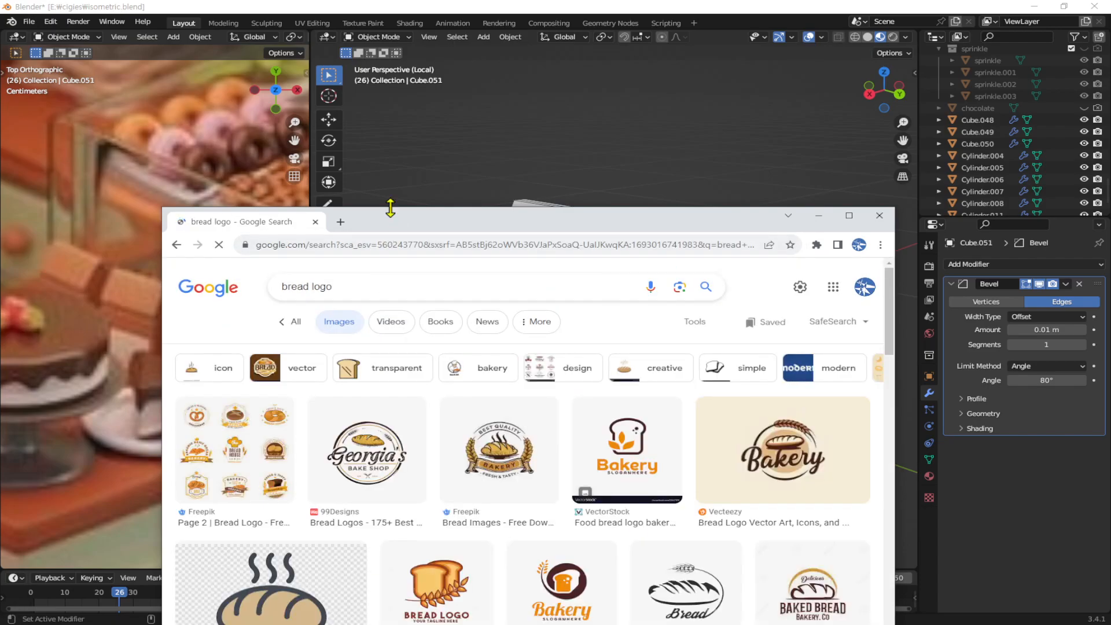
Step: Find the gold-on-black "Pastry Cake. Cookies" logo from Creative Fabrica among the image results and copy the image
scroll(579, 487, down, 3)
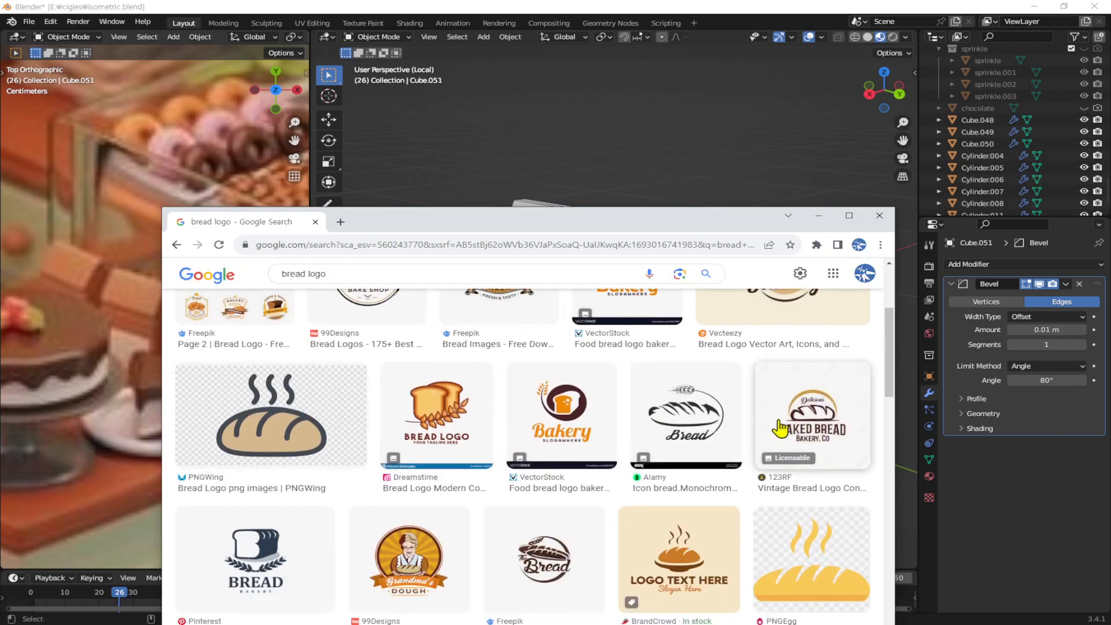
scroll(780, 428, down, 3)
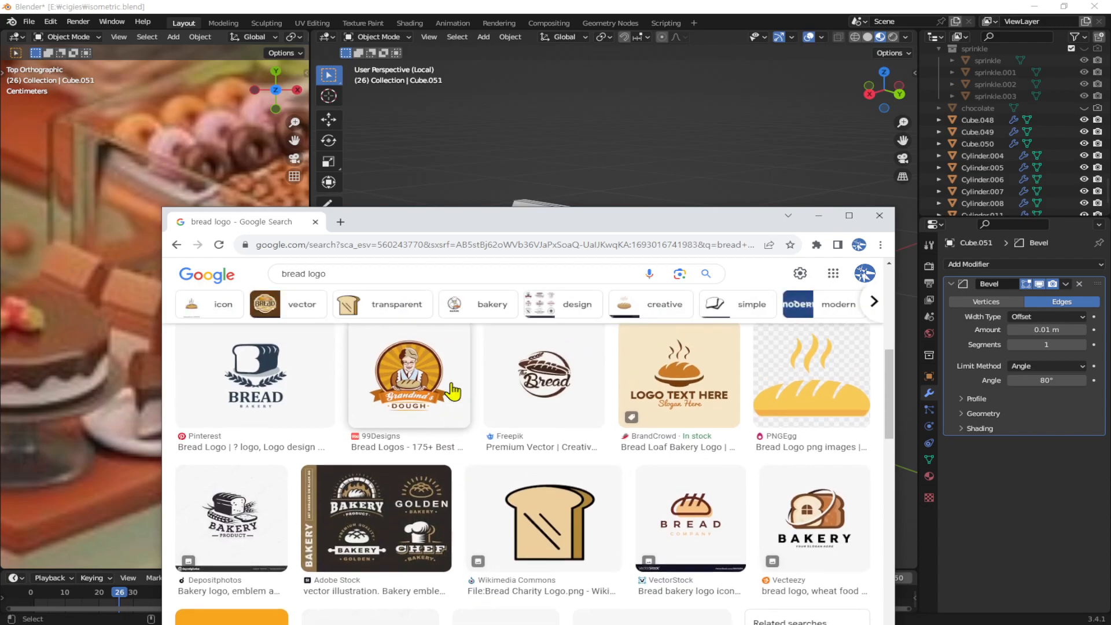
scroll(776, 452, down, 5)
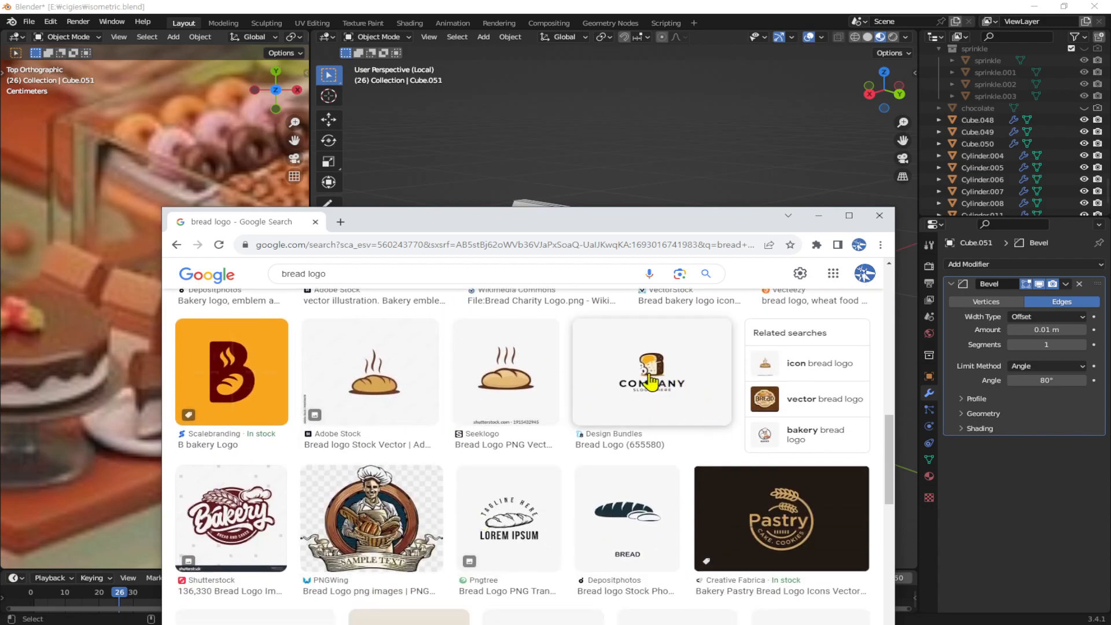
click(771, 514)
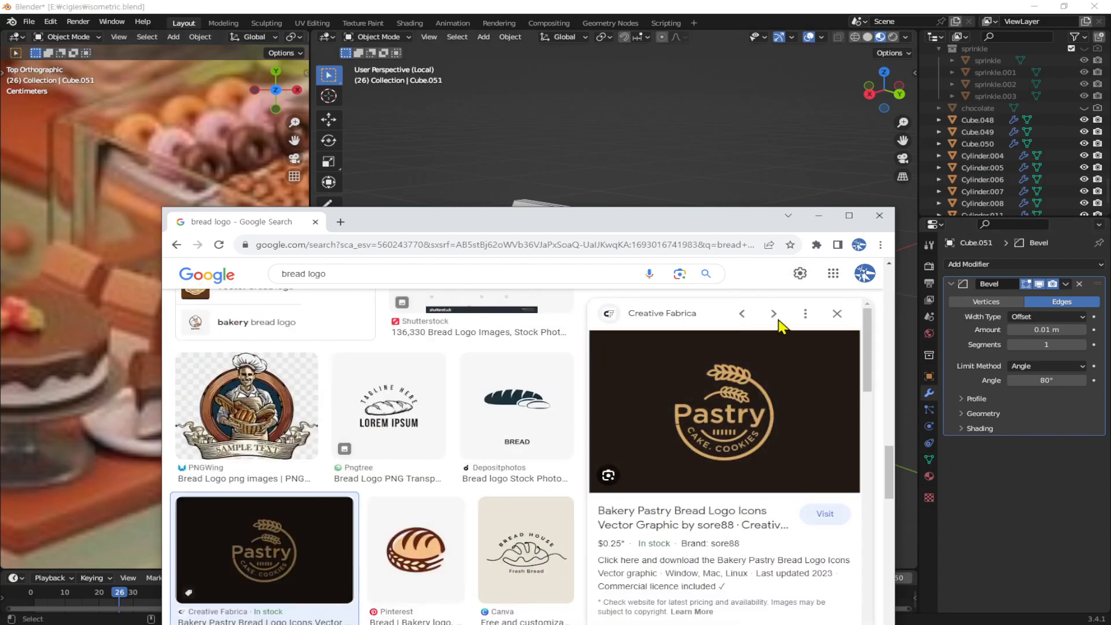
right_click(698, 384)
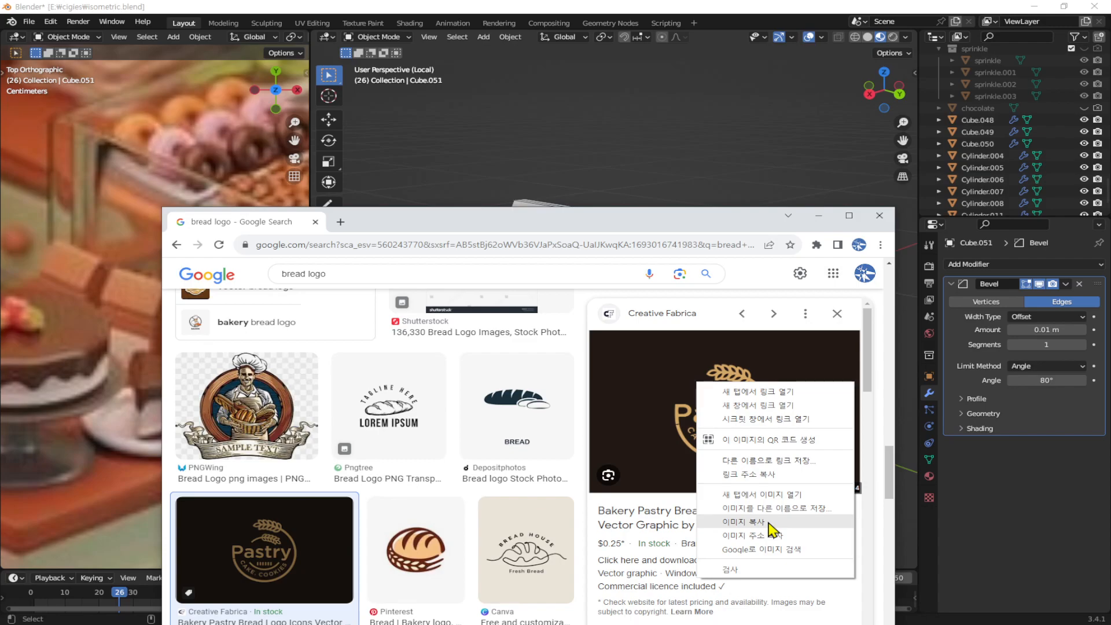
click(770, 522)
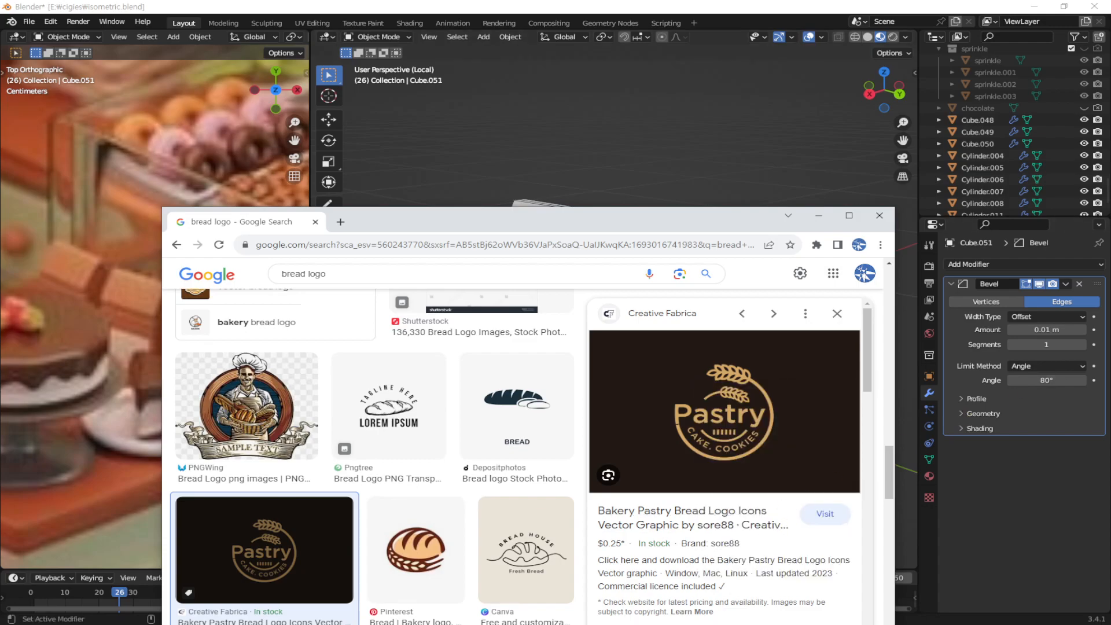
Step: Paste the Pastry logo into isometric.psd in Photoshop, shrink it to about a third and place it beside the dotted teal swatch
drag(1110, 116, 903, 68)
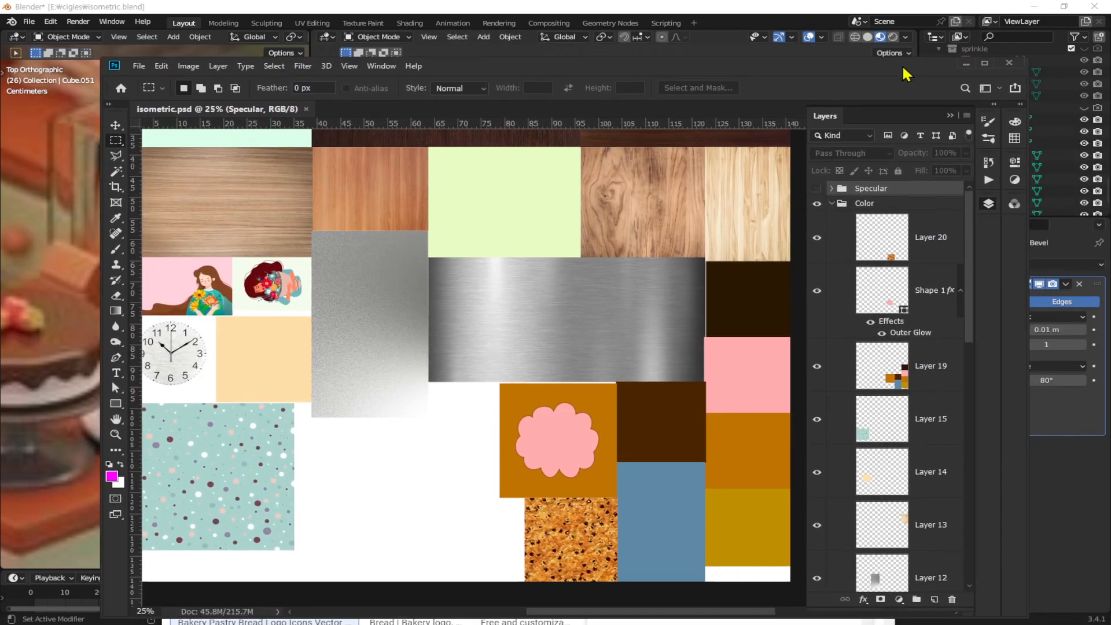
key(ctrl+v)
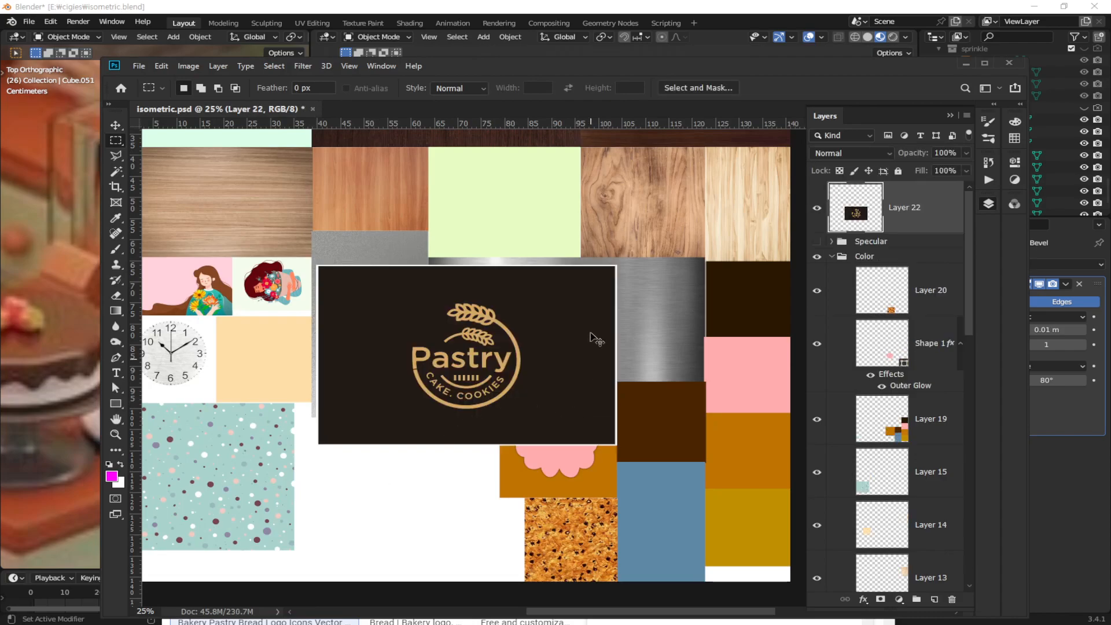
key(ctrl+t)
drag(618, 265, 408, 380)
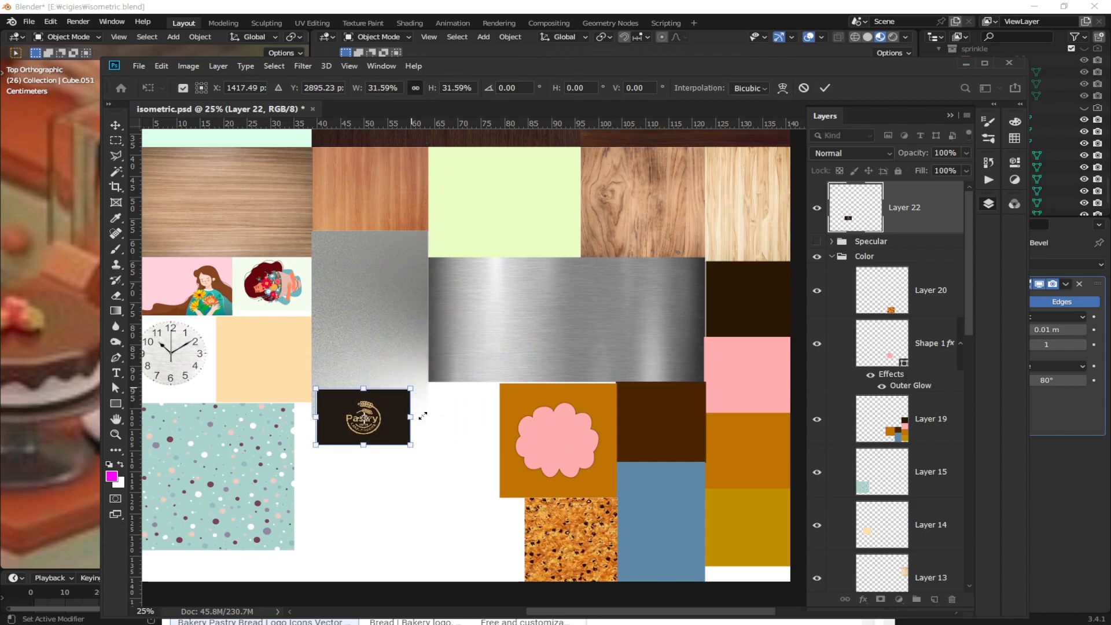
drag(388, 435, 401, 484)
key(Return)
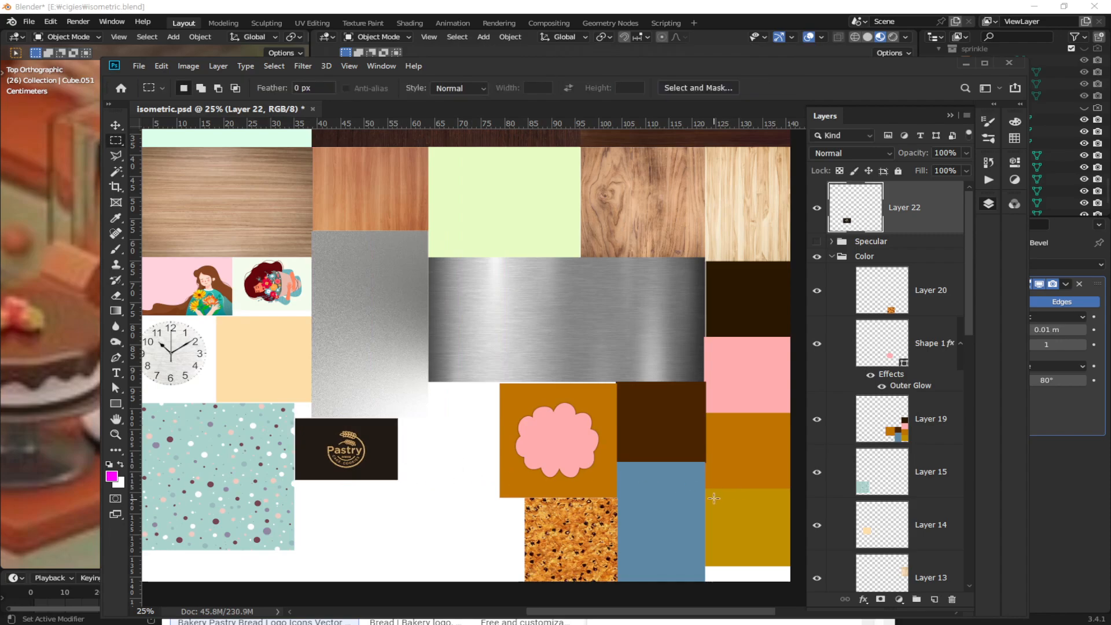
Step: Fill a logo-wide rectangle directly below the Pastry logo with a light tan colour and save isometric.psd
scroll(378, 428, down, 2)
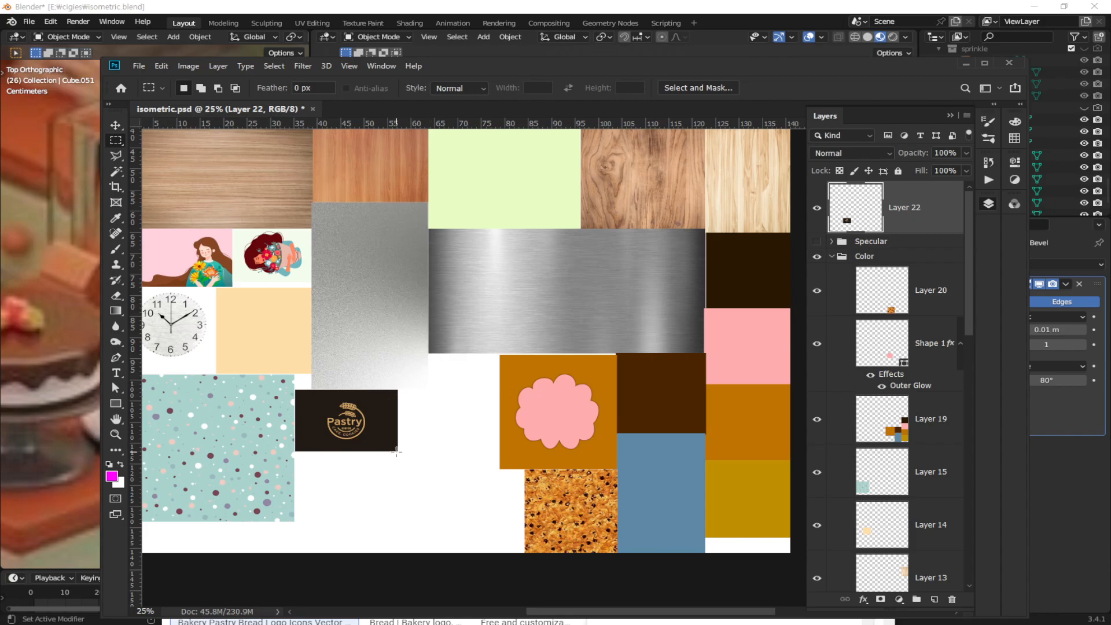
drag(397, 452, 295, 521)
click(112, 476)
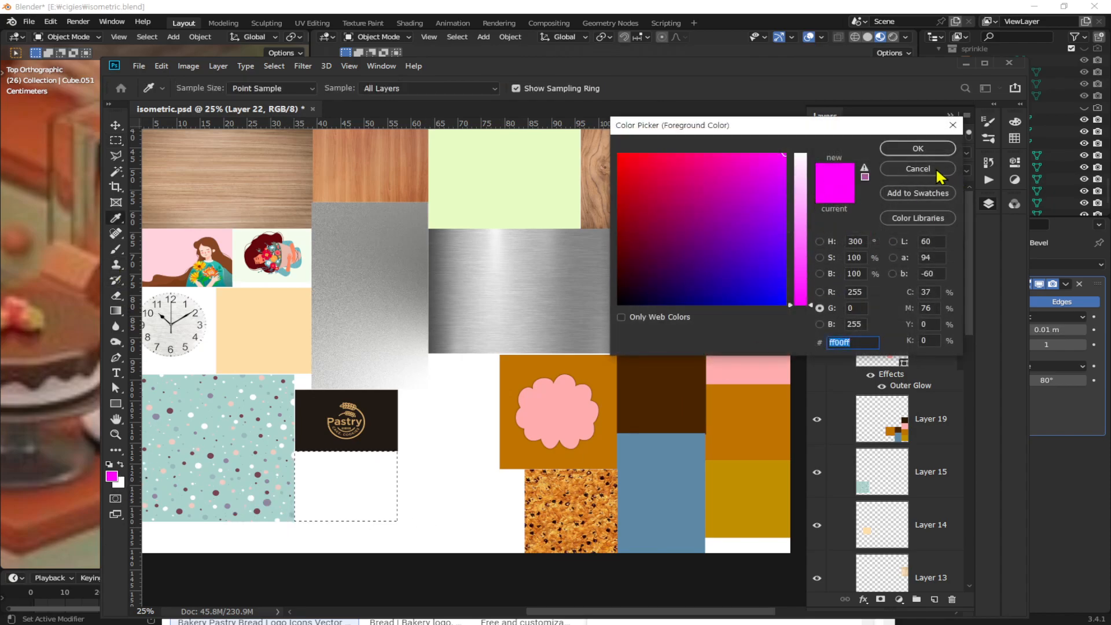
click(941, 173)
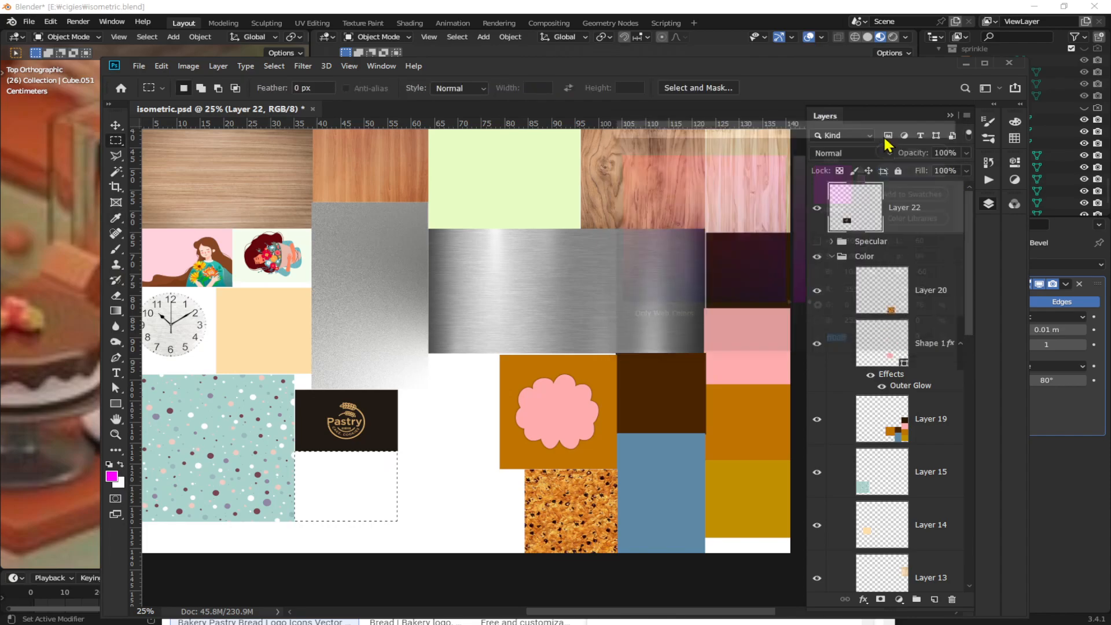
click(1016, 122)
drag(991, 333, 995, 350)
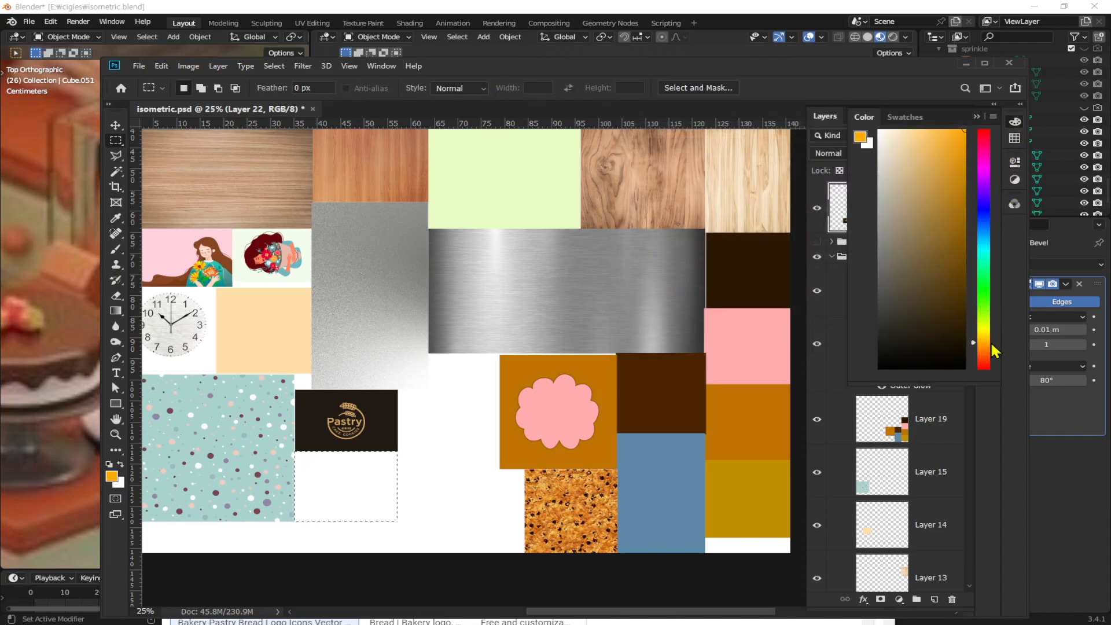
click(916, 177)
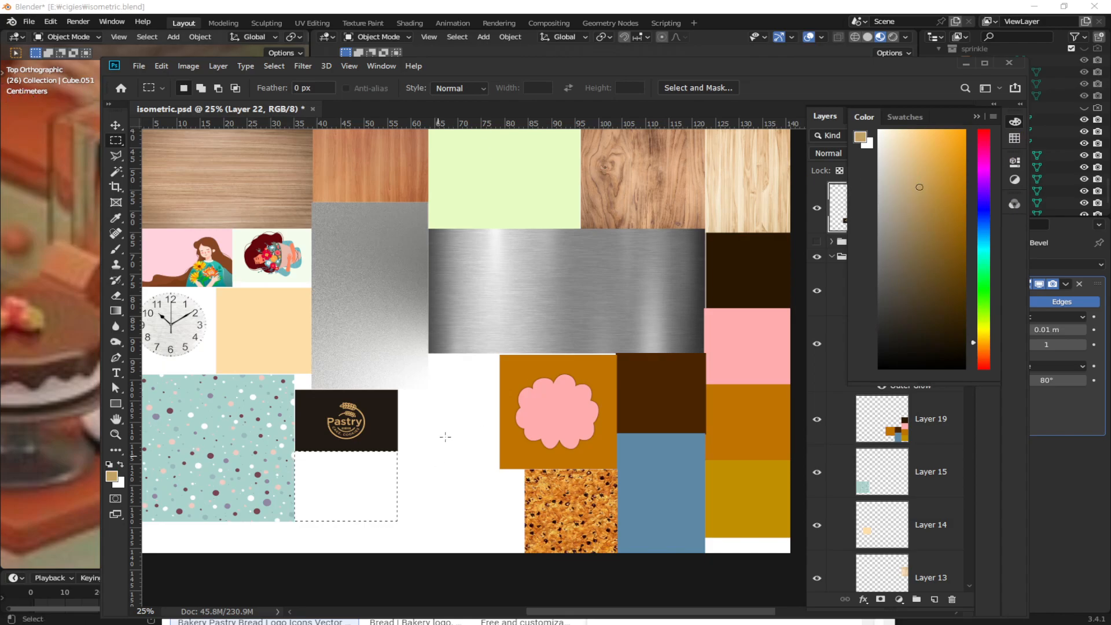
key(alt+BackSpace)
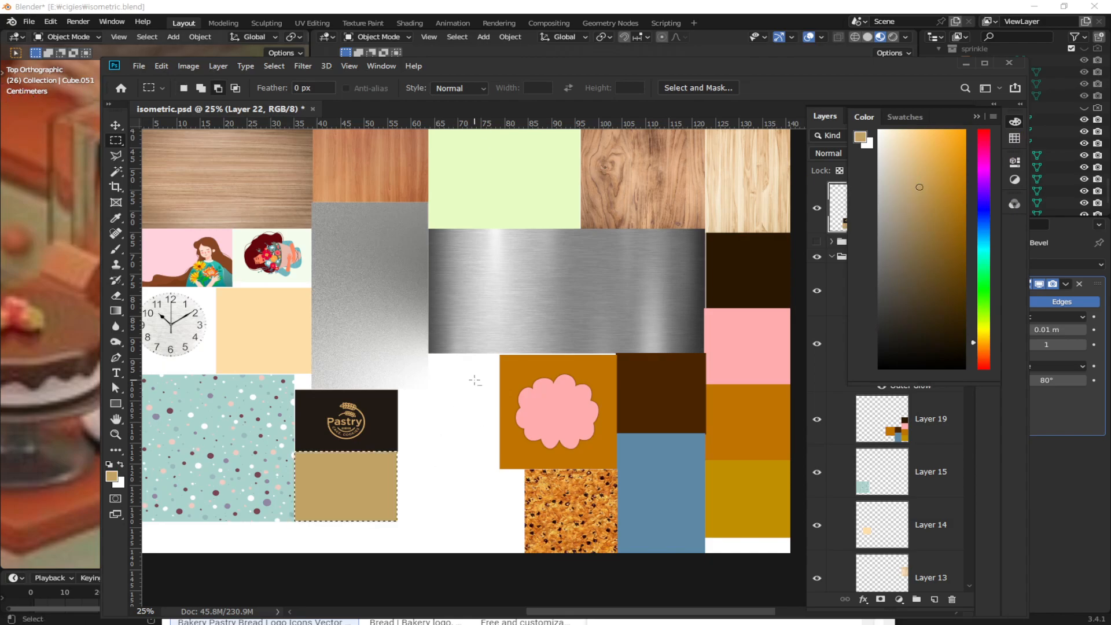
key(ctrl+d)
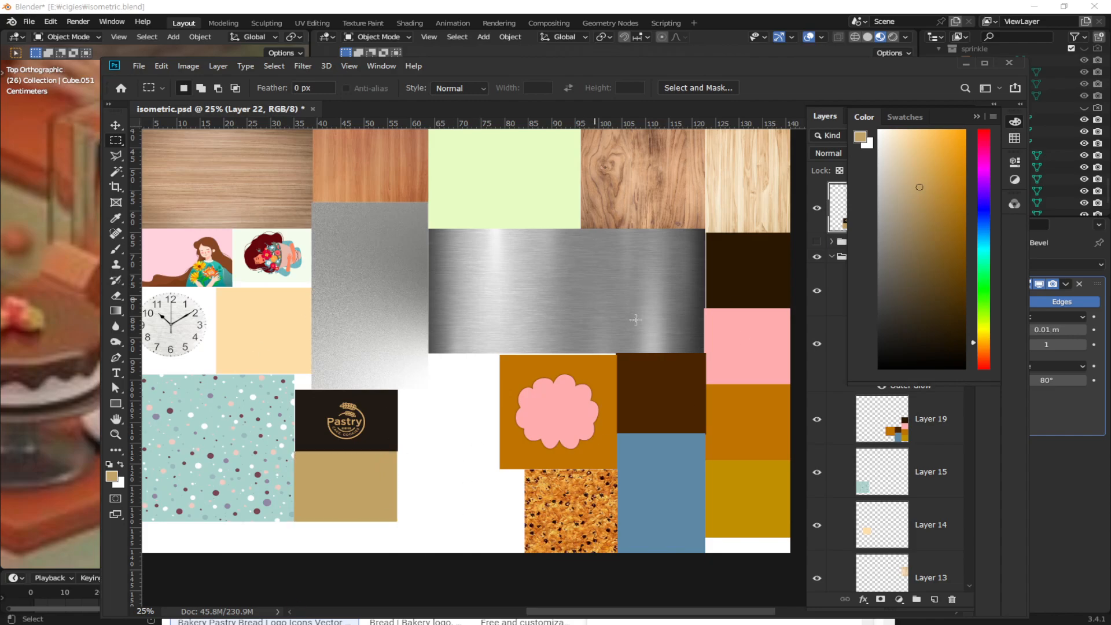
key(ctrl+s)
Step: Switch back to Blender's UV Editing workspace and raise the paper bag along Z until it floats above the cake counter
click(721, 43)
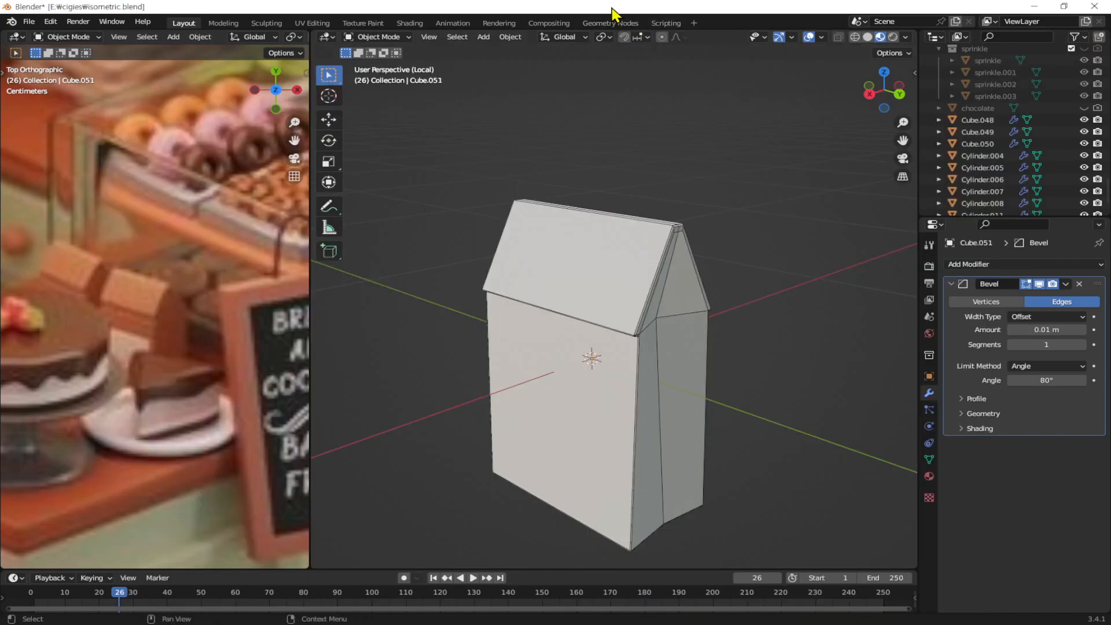
click(318, 25)
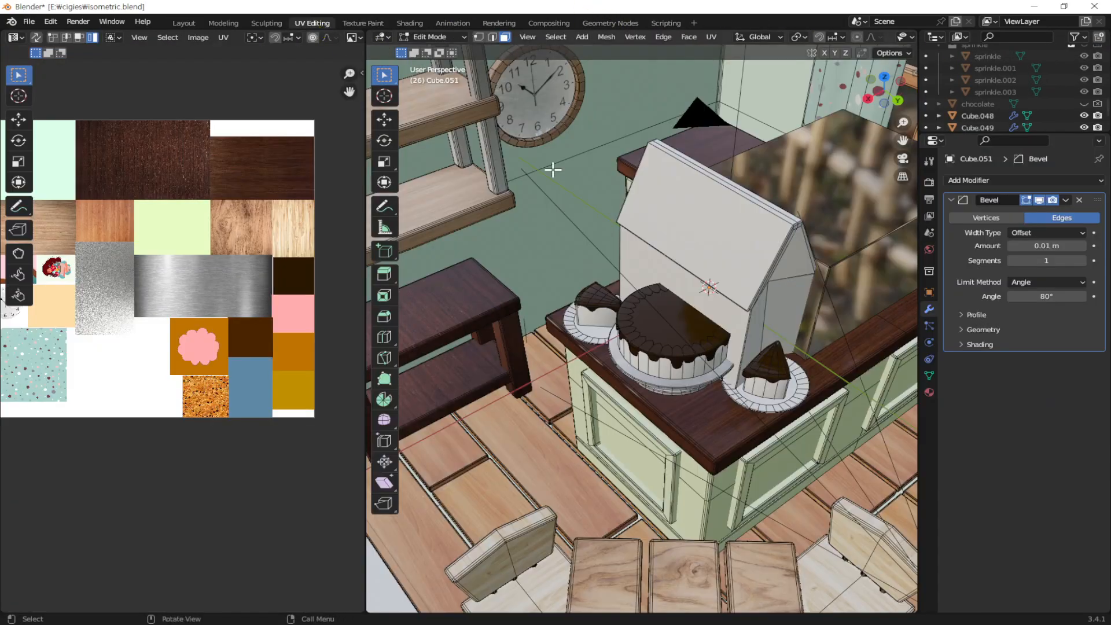
scroll(680, 275, down, 3)
click(712, 298)
middle_drag(712, 296, 666, 252)
middle_drag(715, 321, 753, 330)
key(g)
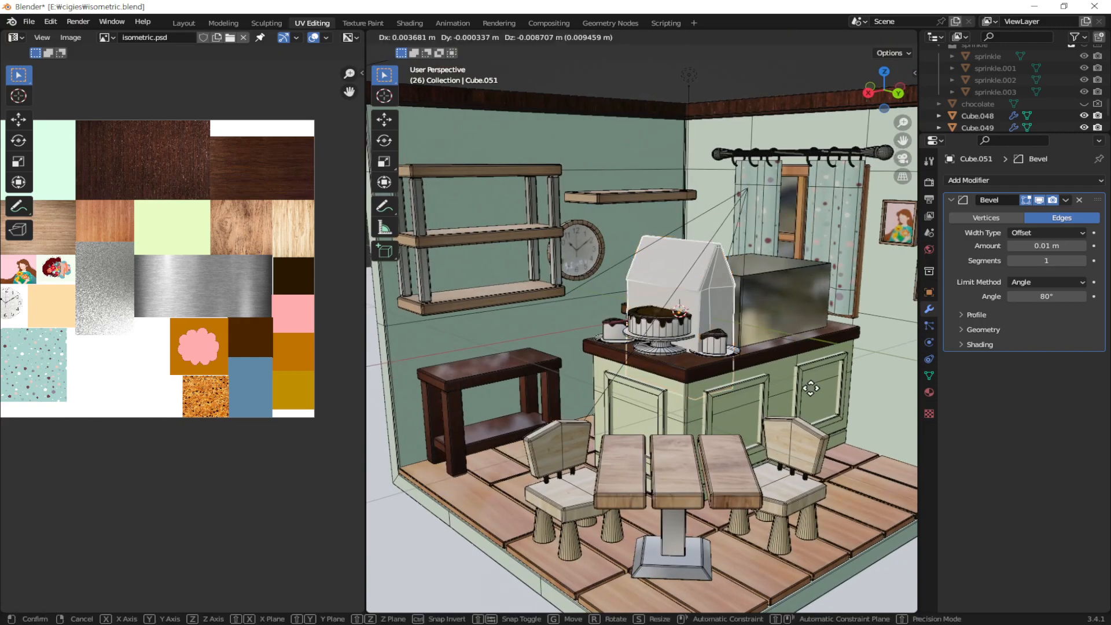
key(z)
click(819, 289)
Step: Assign the existing isometric material to the paper bag and enter Edit Mode on it
click(929, 392)
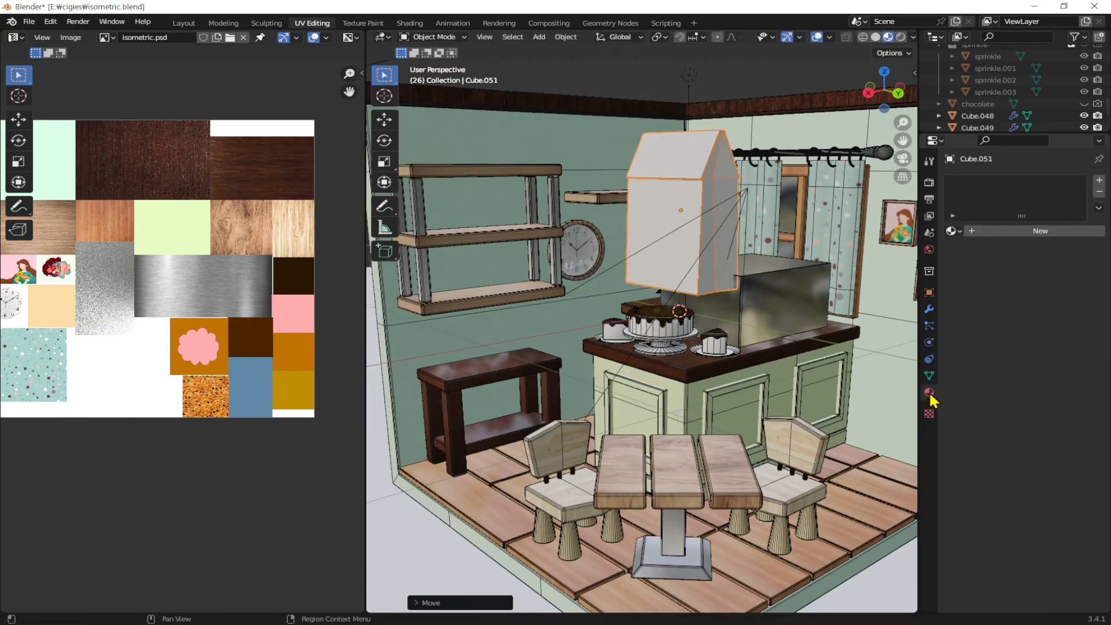
click(954, 231)
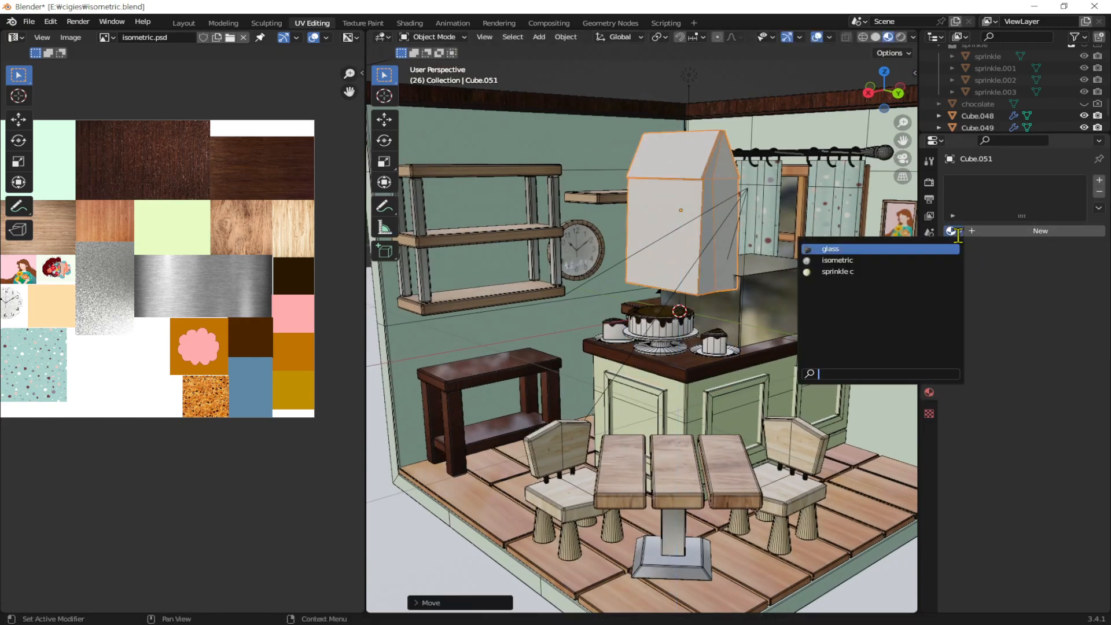
click(849, 271)
middle_drag(651, 248, 684, 262)
key(Tab)
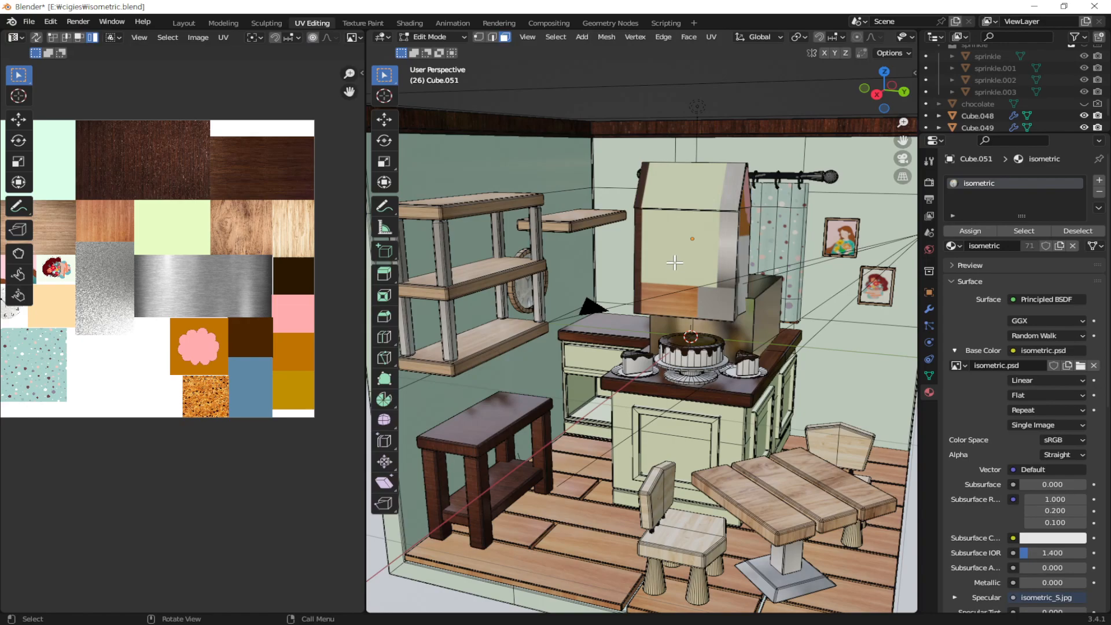
Step: Select the paper bag's front face and reload isometric.psd so the atlas includes the Pastry logo and tan swatch
click(725, 274)
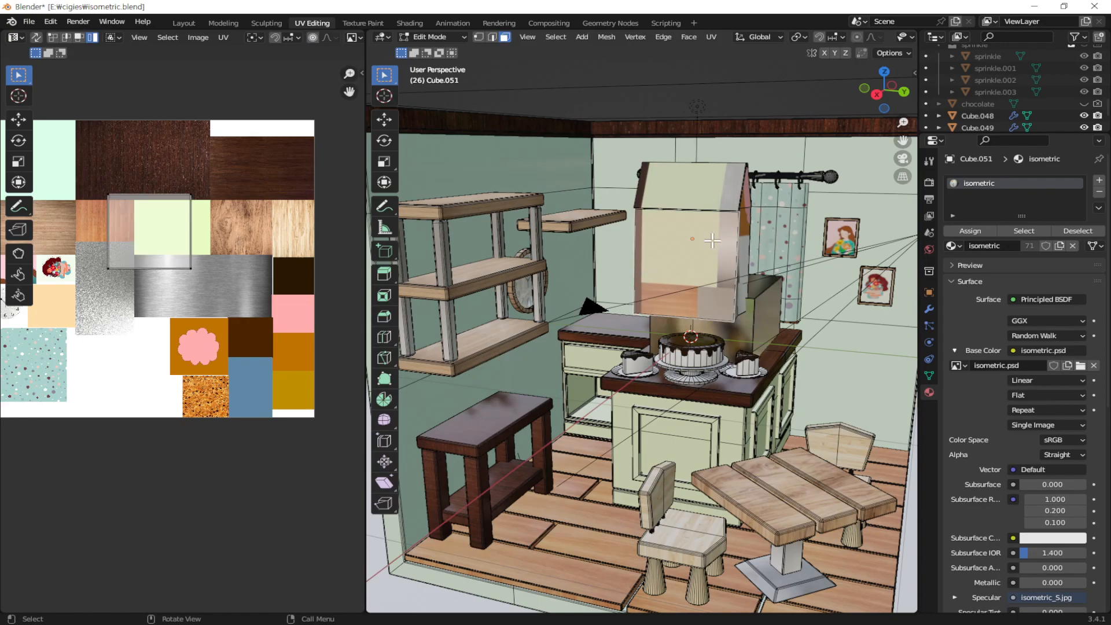
key(alt+r)
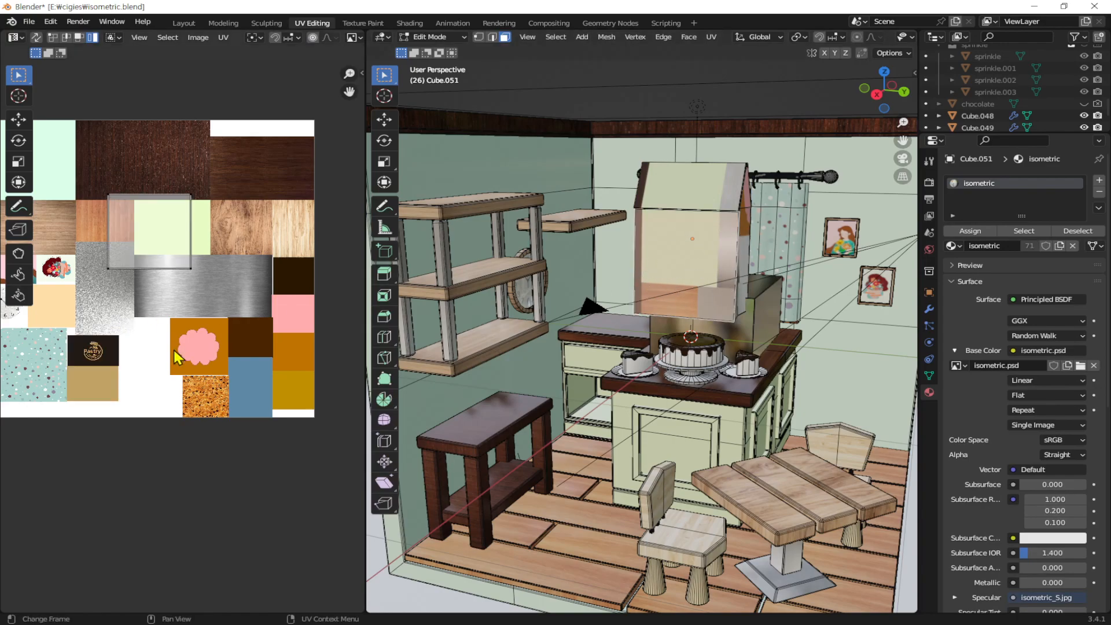
middle_drag(712, 260, 738, 296)
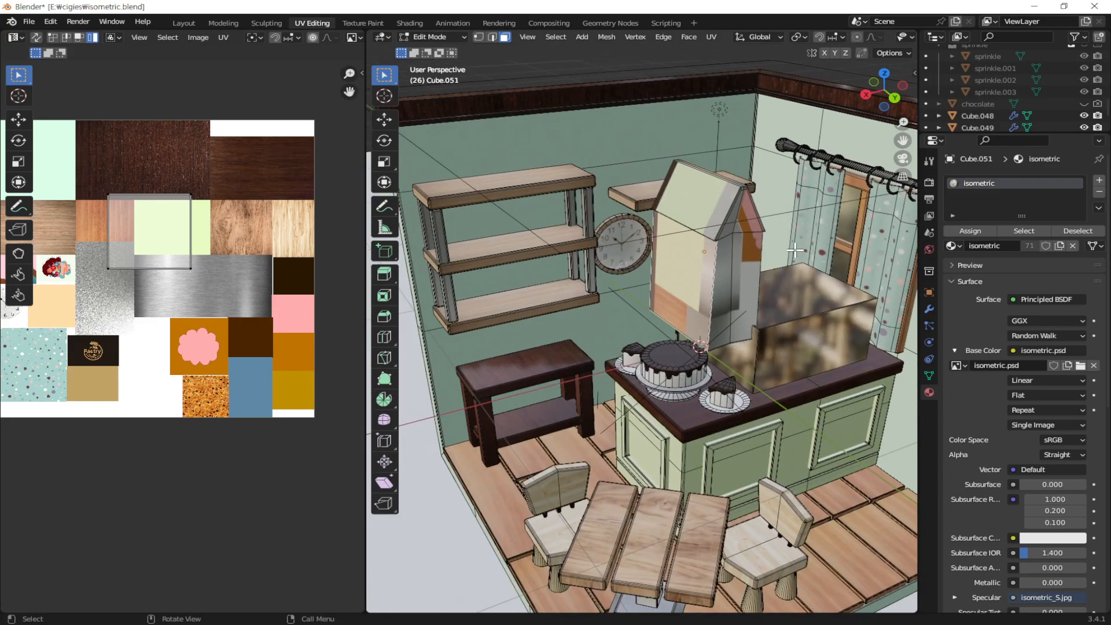
Step: Apply the rotation and scale of the paper bag in Object Mode
key(Tab)
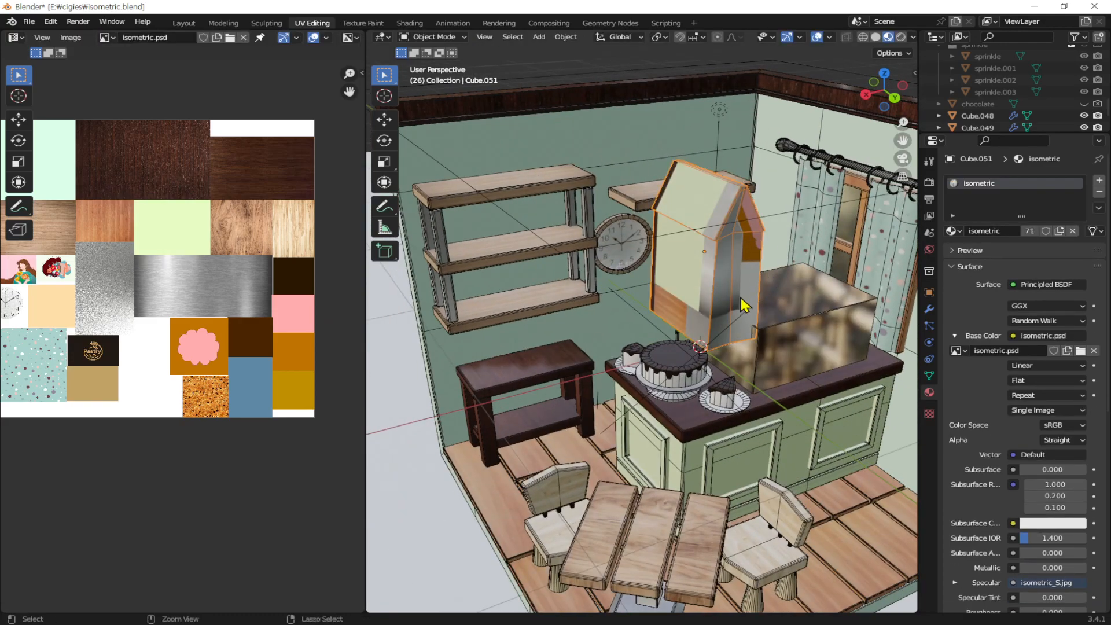
key(ctrl+a)
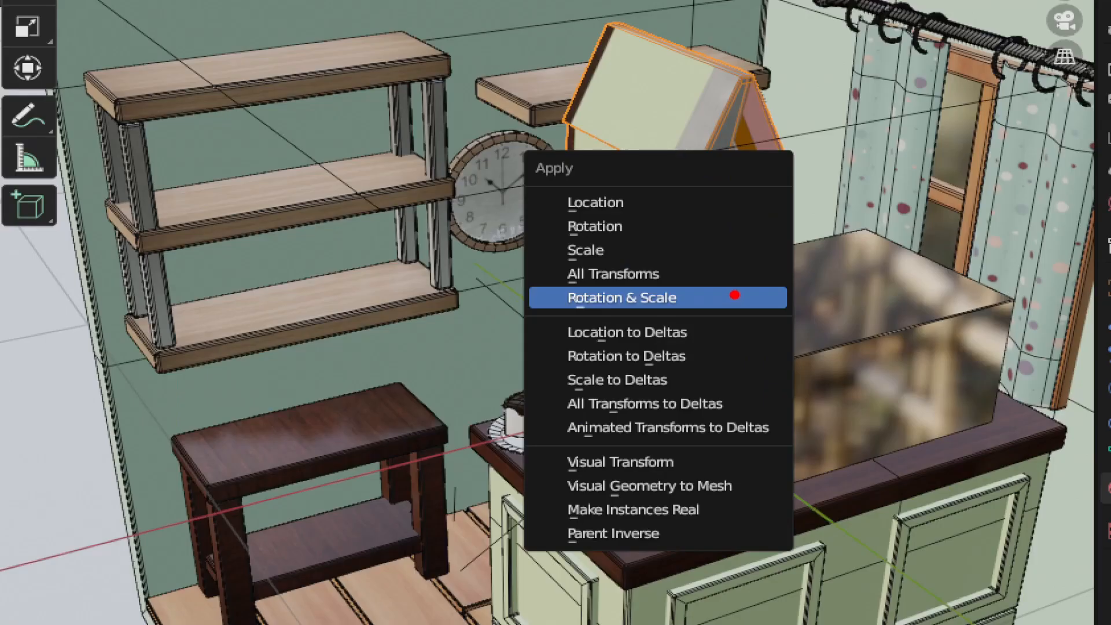
drag(546, 256, 702, 333)
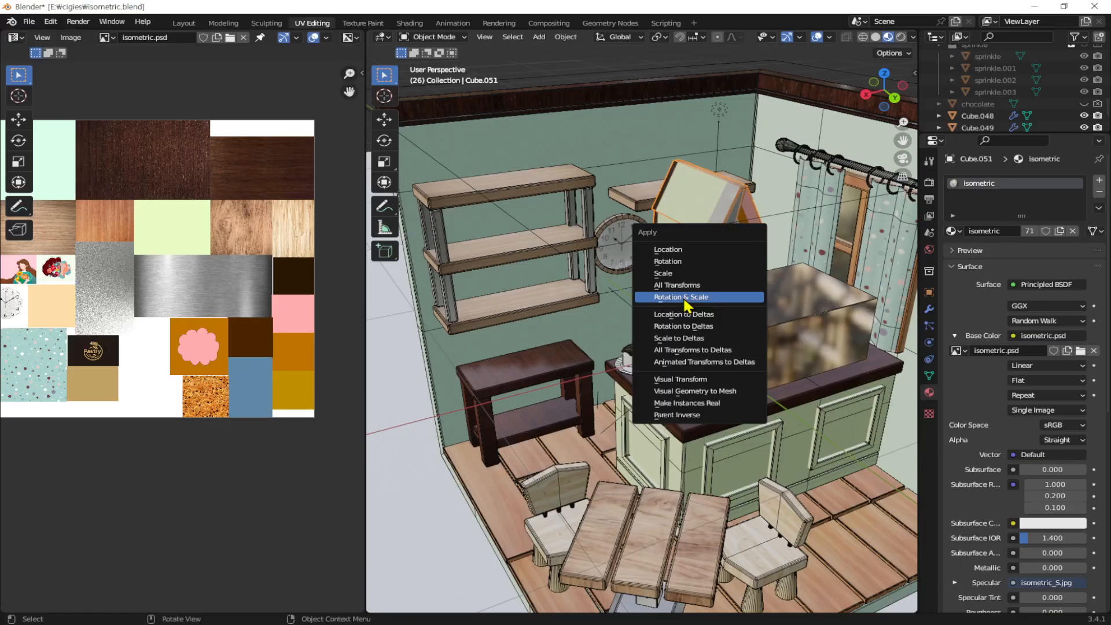
click(625, 297)
middle_drag(791, 291, 718, 295)
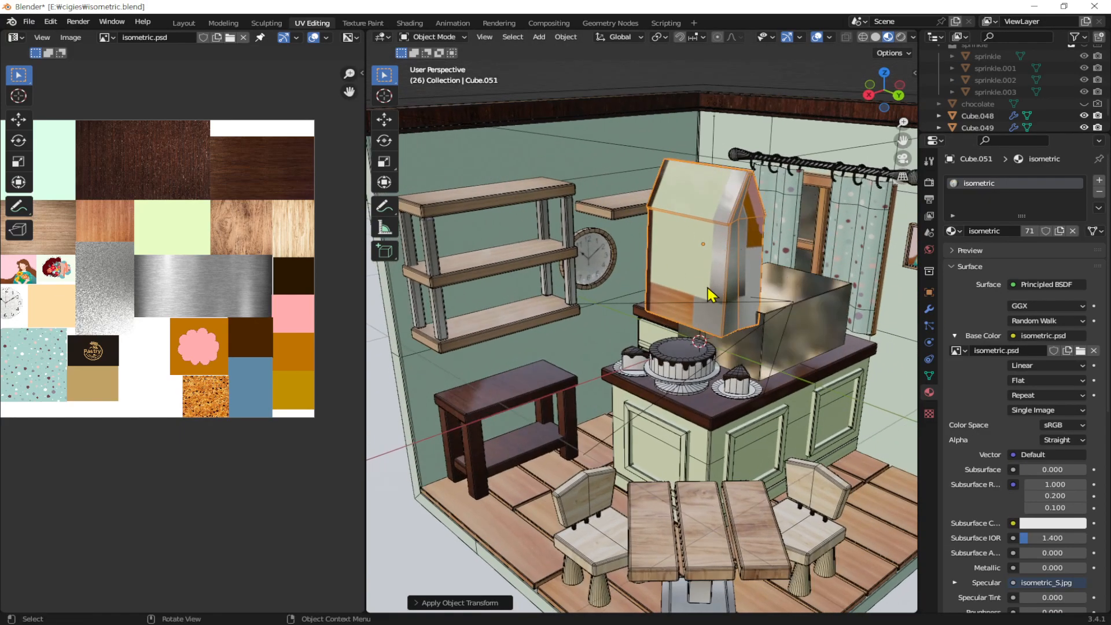
Step: Unwrap the bag's front face with Project from View in the right orthographic view
key(Tab)
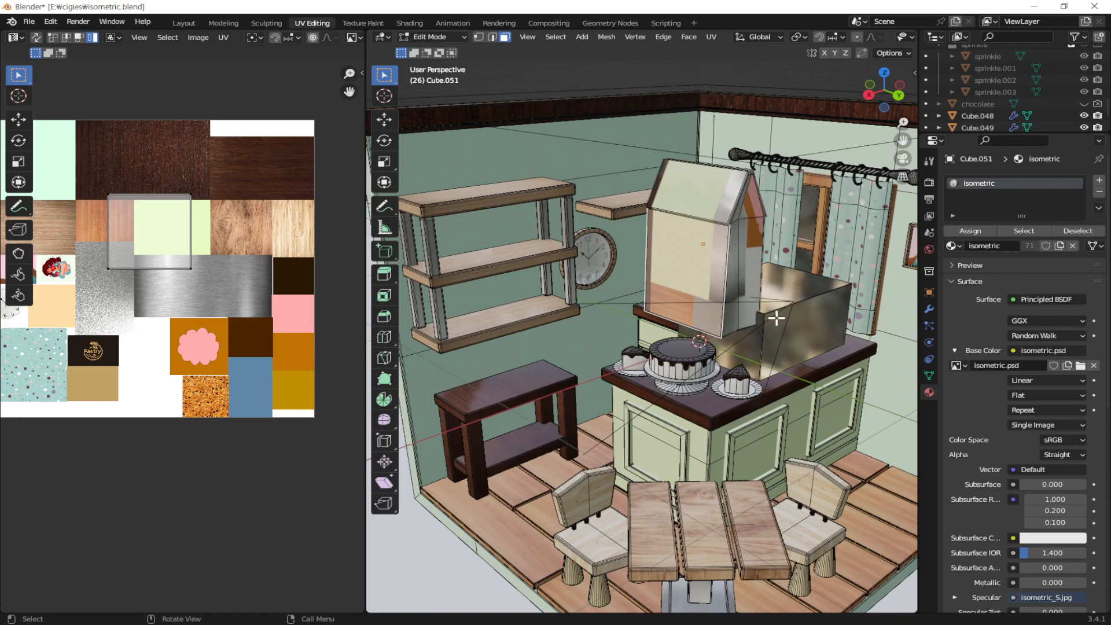
key(KP_3)
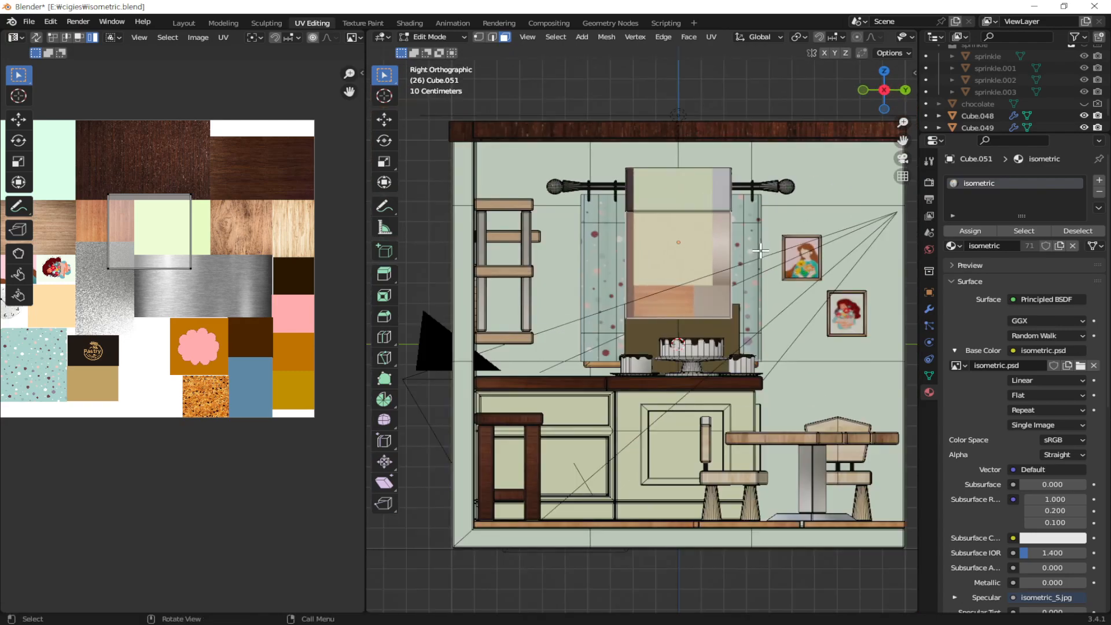
click(711, 37)
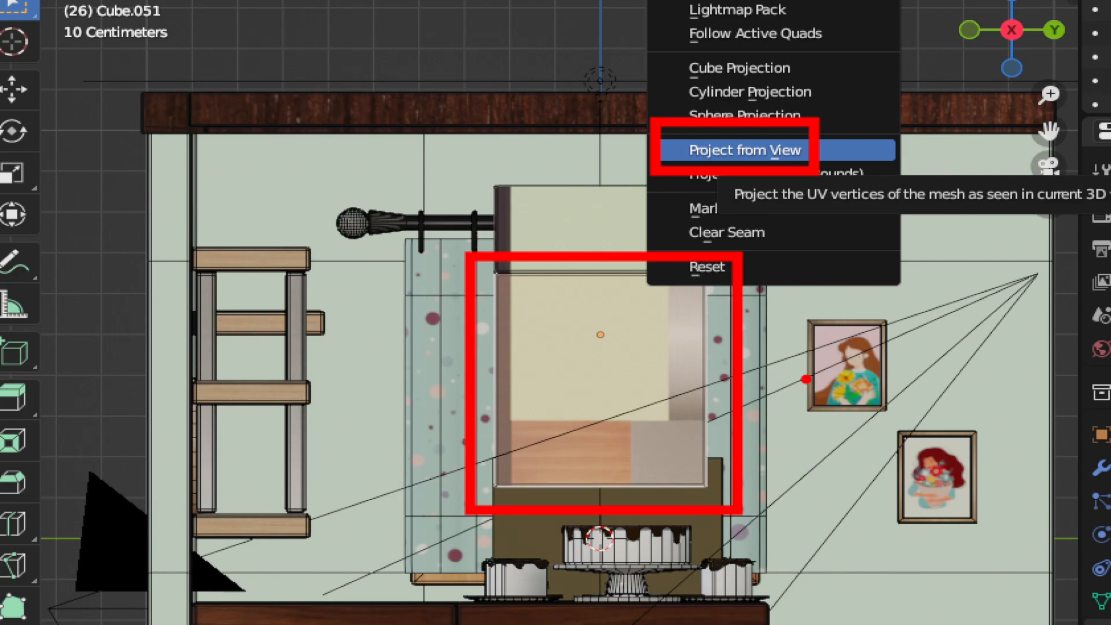
click(745, 150)
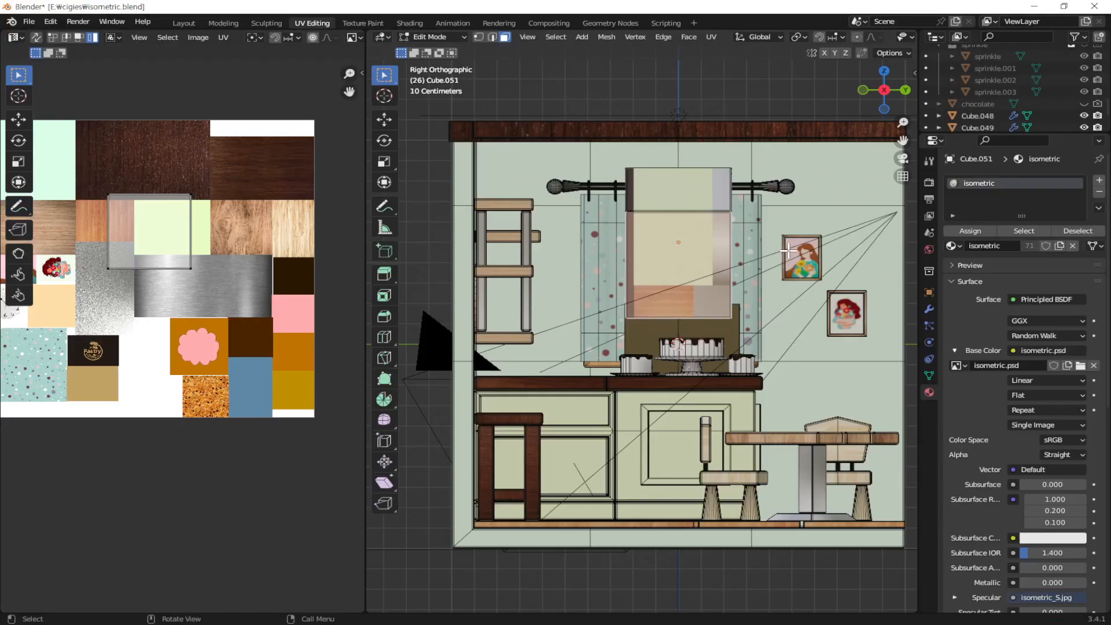
key(u)
click(689, 183)
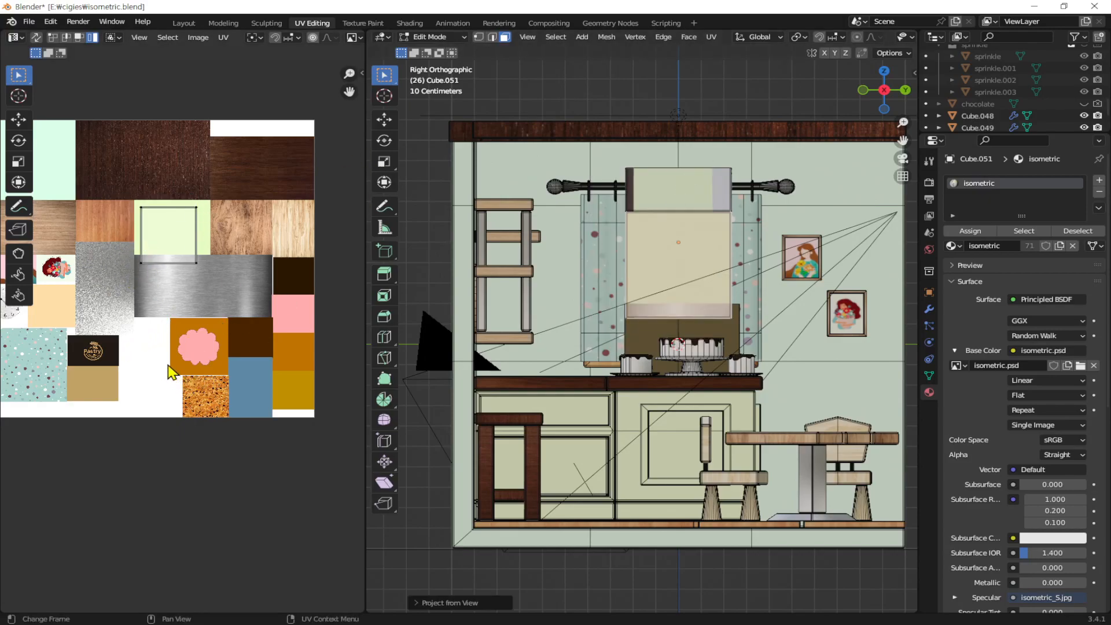
Step: Scale the front face's UVs to about 0.72 and move them over the Pastry logo in the atlas
key(a)
key(s)
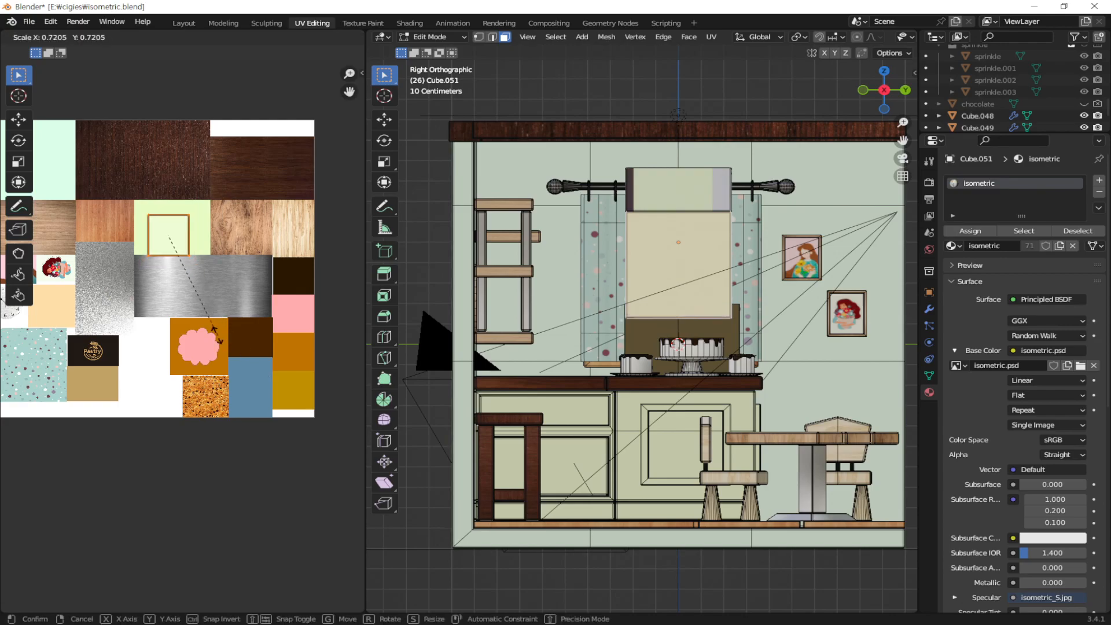
click(210, 321)
key(g)
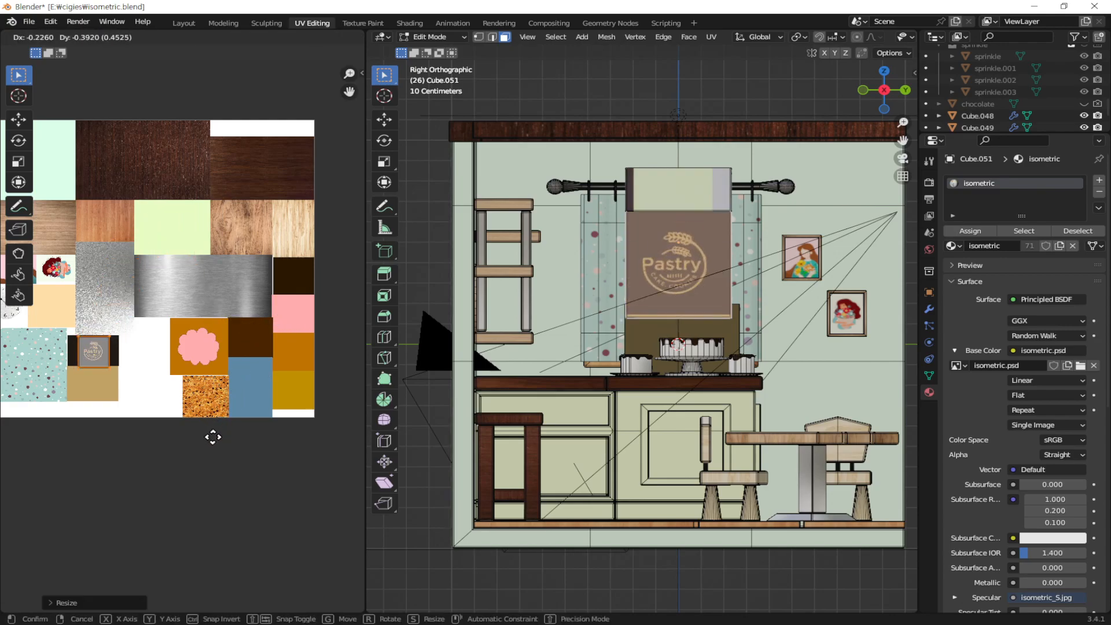
click(214, 438)
Step: Shrink the front face's UVs to about 0.92 so they fit within the logo's dark background, and return to Object Mode
scroll(161, 384, up, 6)
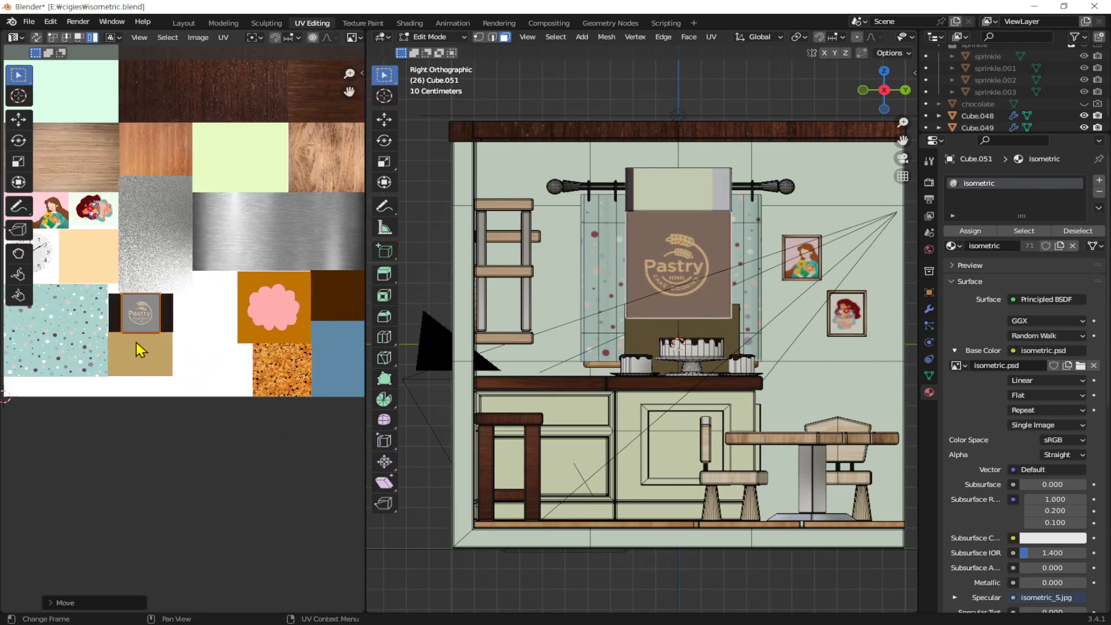
middle_drag(78, 311, 280, 390)
key(s)
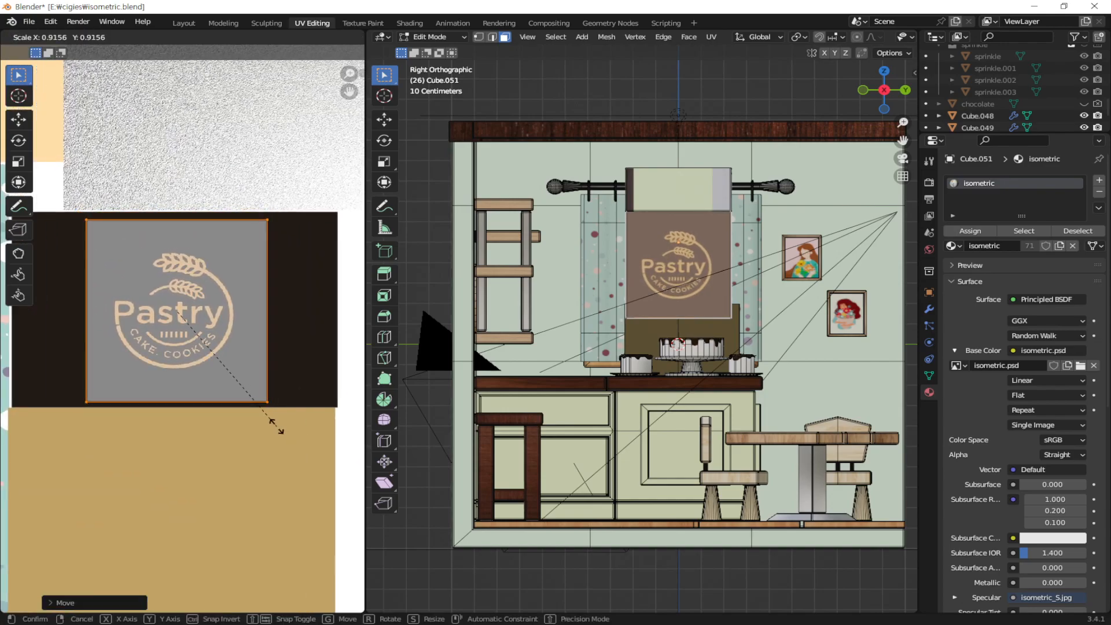
click(279, 427)
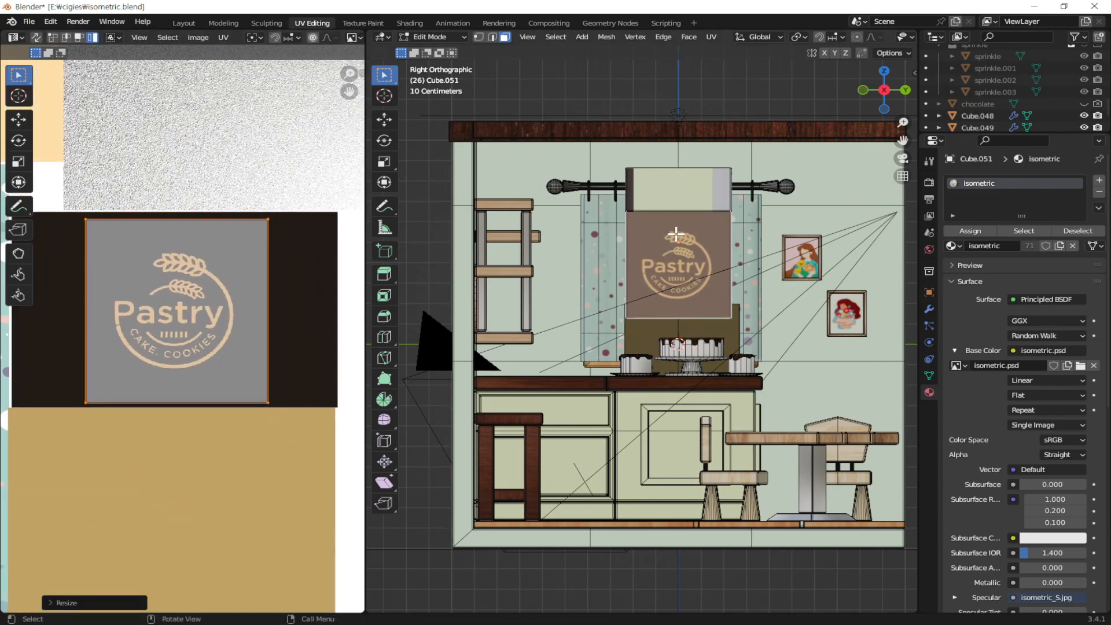
middle_drag(741, 268, 676, 290)
key(Tab)
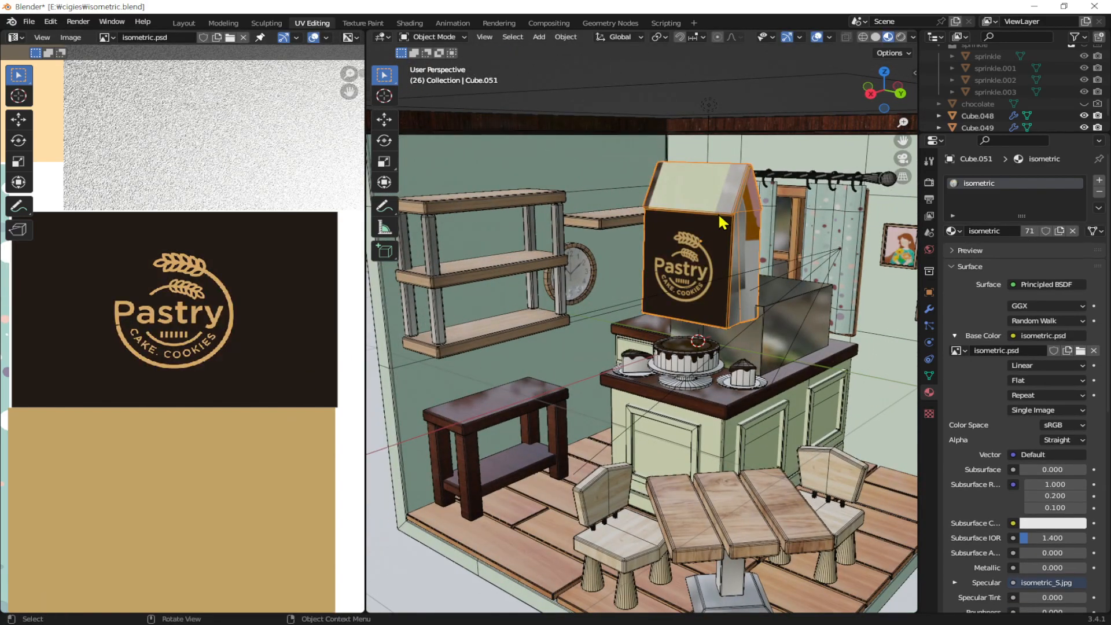
Step: Select all the bag's faces except the logo front and shrink their UVs small enough for the tan swatch
scroll(727, 266, down, 4)
scroll(708, 285, up, 3)
scroll(709, 278, down, 3)
scroll(708, 268, up, 2)
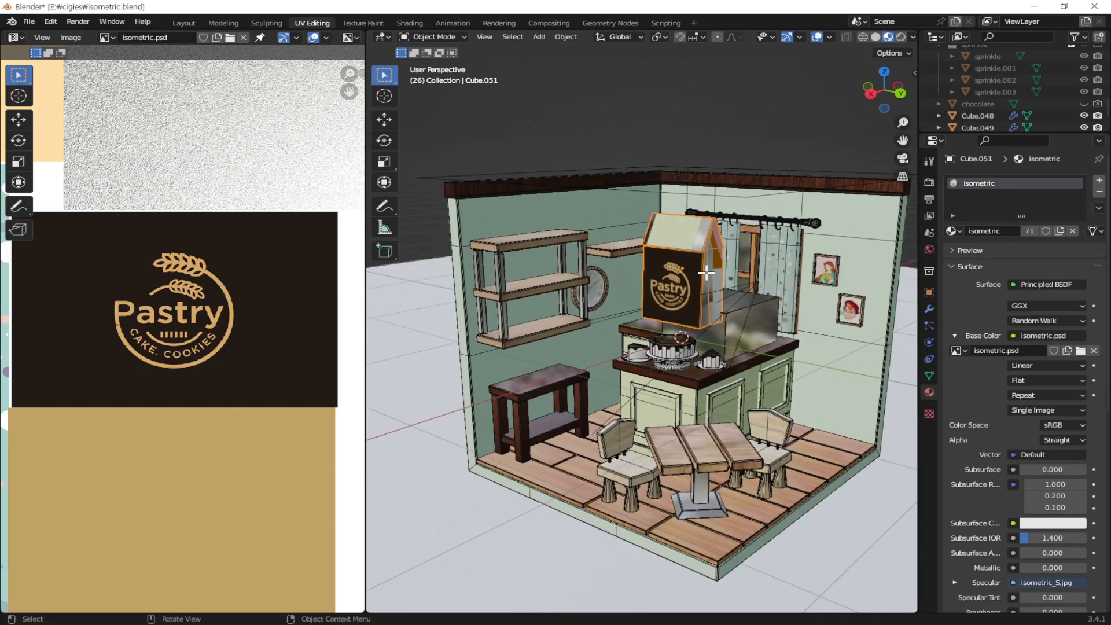
key(Tab)
scroll(145, 298, down, 5)
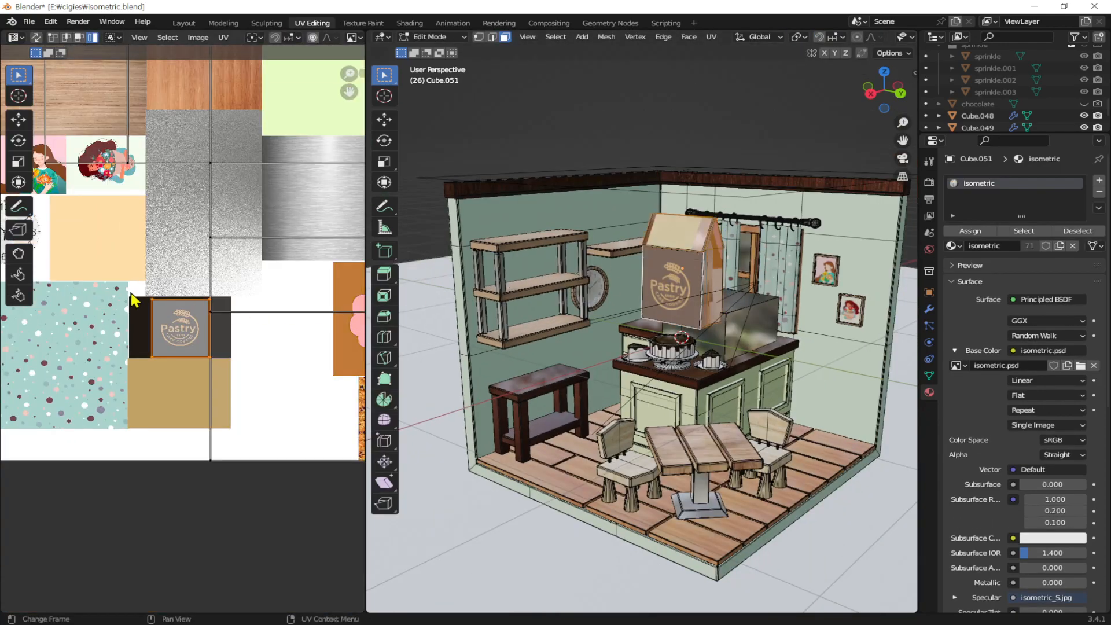
scroll(147, 299, down, 6)
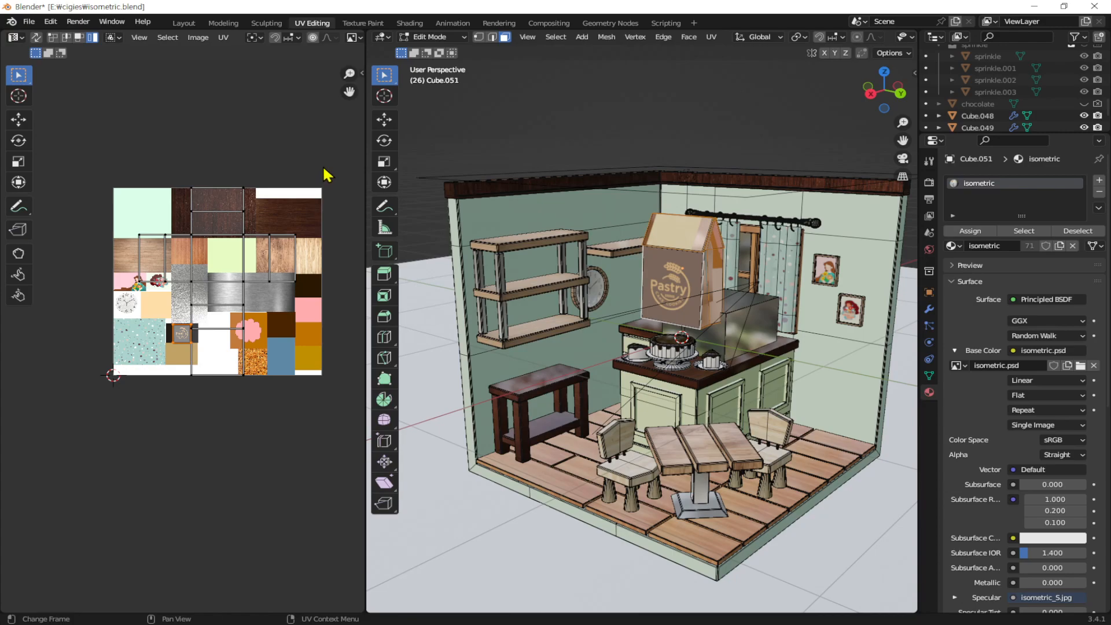
key(a)
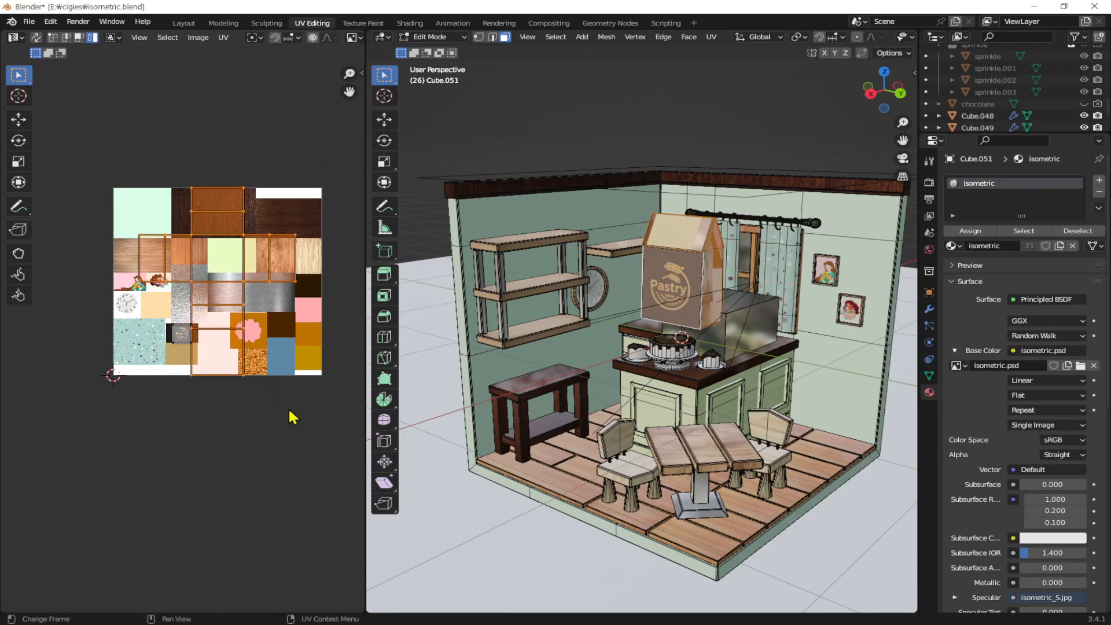
key(s)
click(224, 307)
Step: Move the shrunken UVs onto the tan swatch, reduce them slightly, and leave Edit Mode
scroll(244, 339, up, 5)
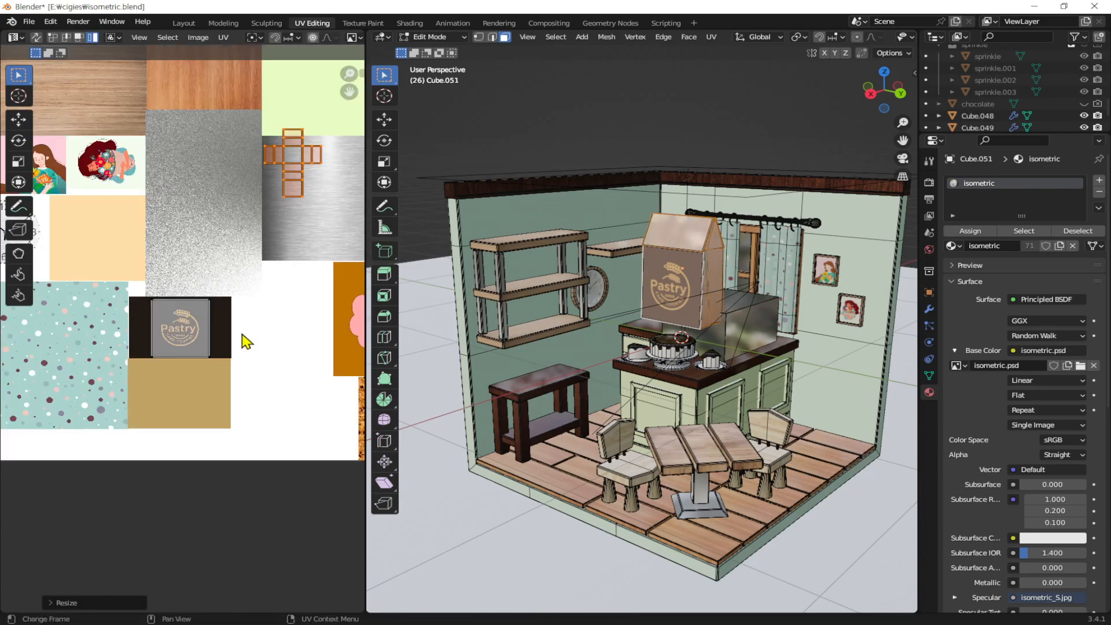
key(g)
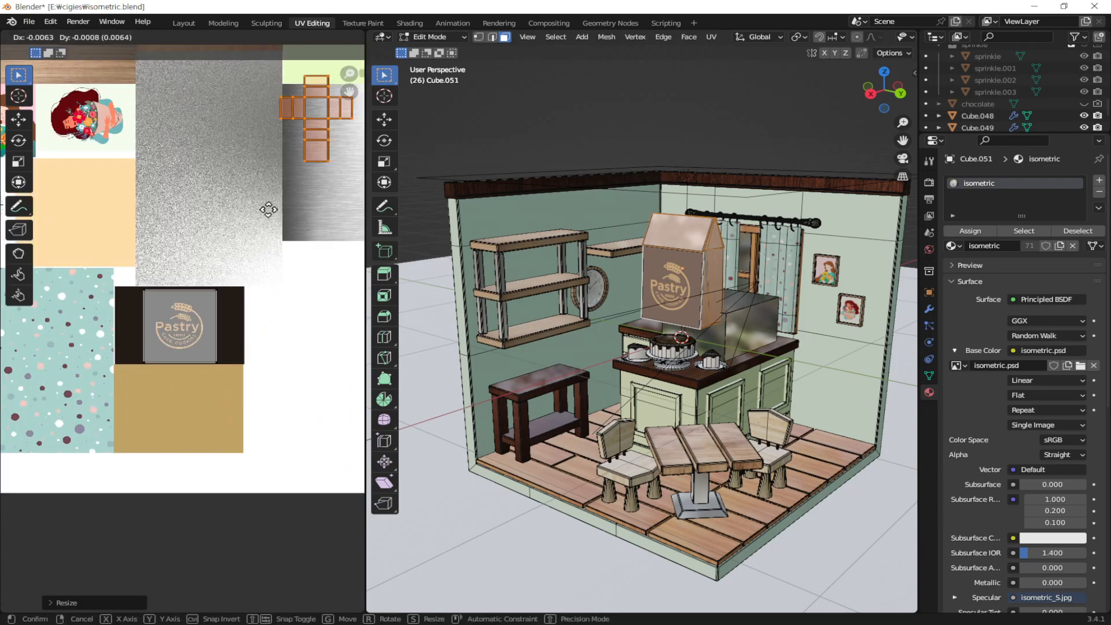
click(177, 490)
key(s)
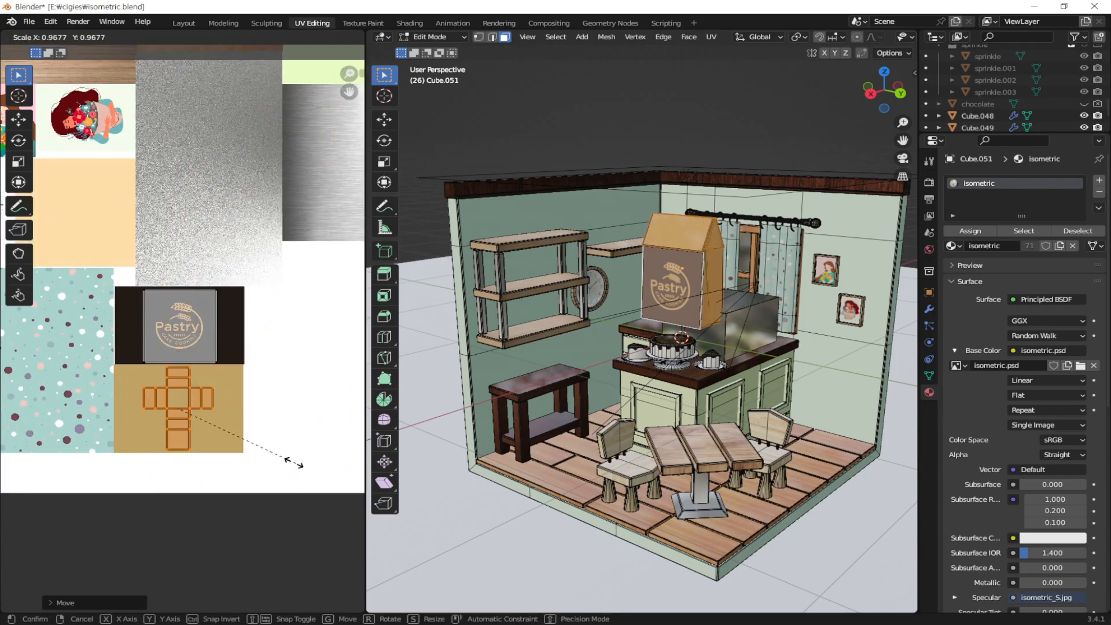
key(Tab)
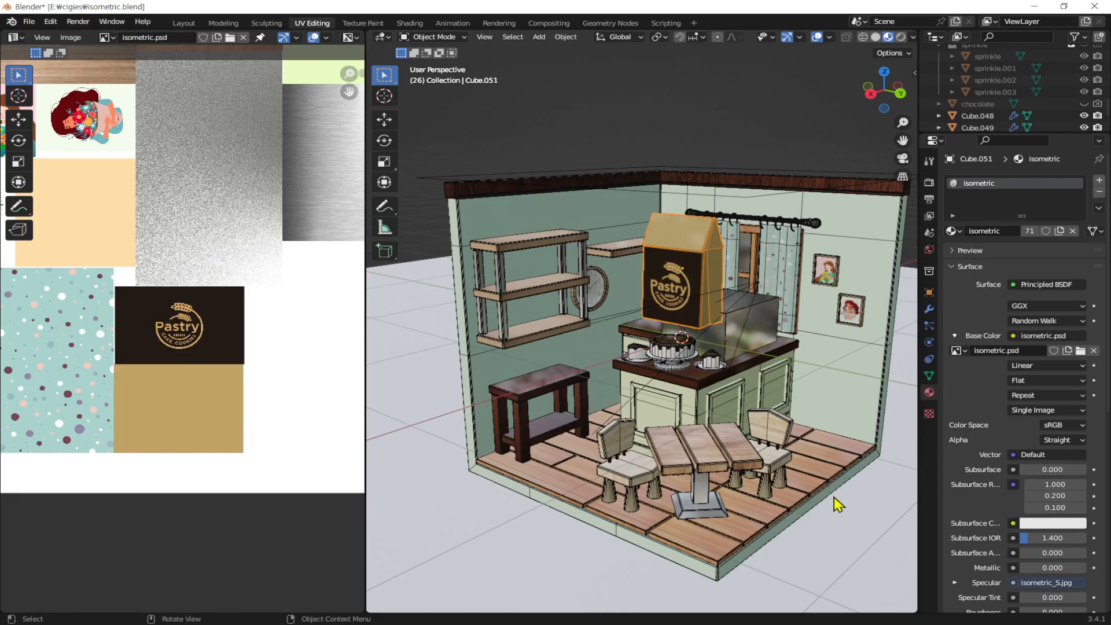
Step: Scale the textured paper bag down to about a quarter of its size
middle_drag(760, 108, 665, 284)
scroll(717, 263, up, 5)
click(666, 285)
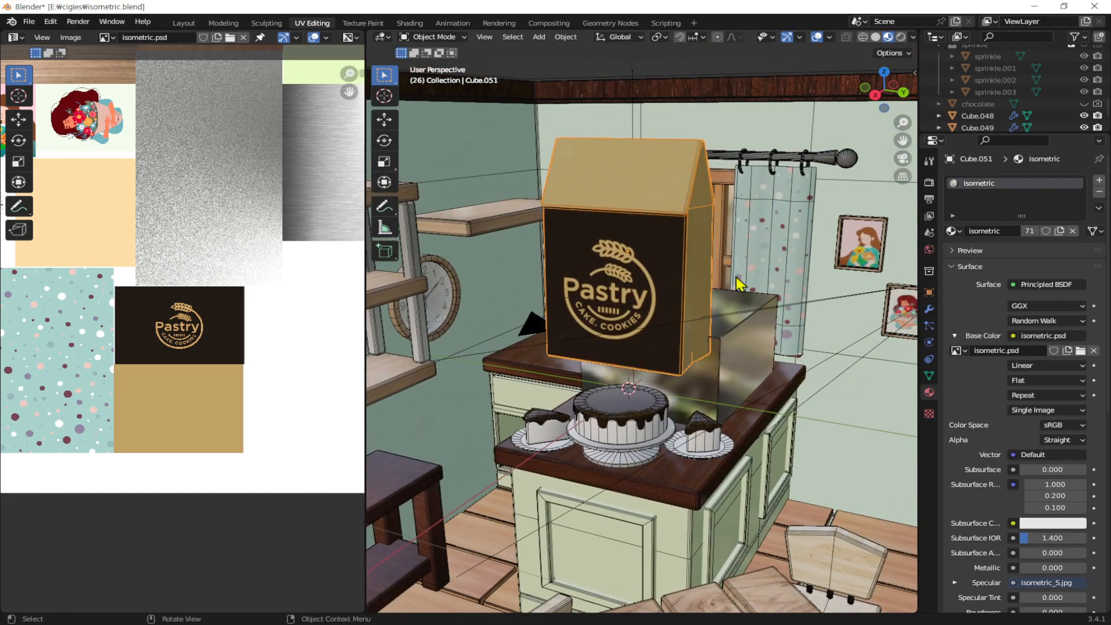
middle_drag(739, 285, 776, 325)
key(s)
click(656, 282)
Step: Lower the bag in the right orthographic view onto the counter, in line with the cake slice nearest the shelves
middle_drag(670, 347, 737, 319)
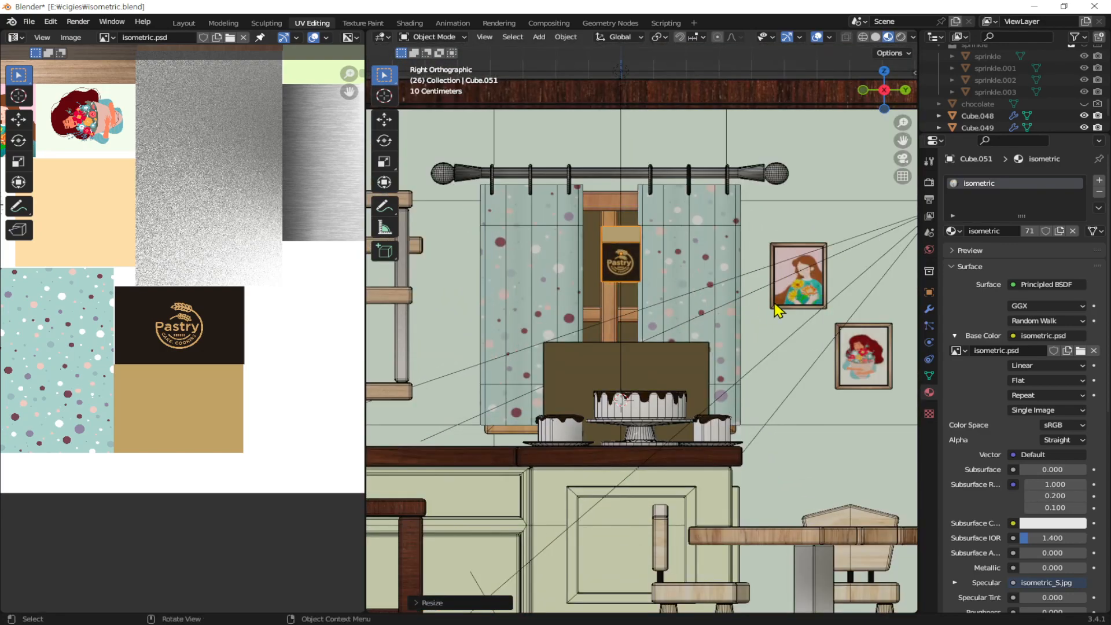
key(g)
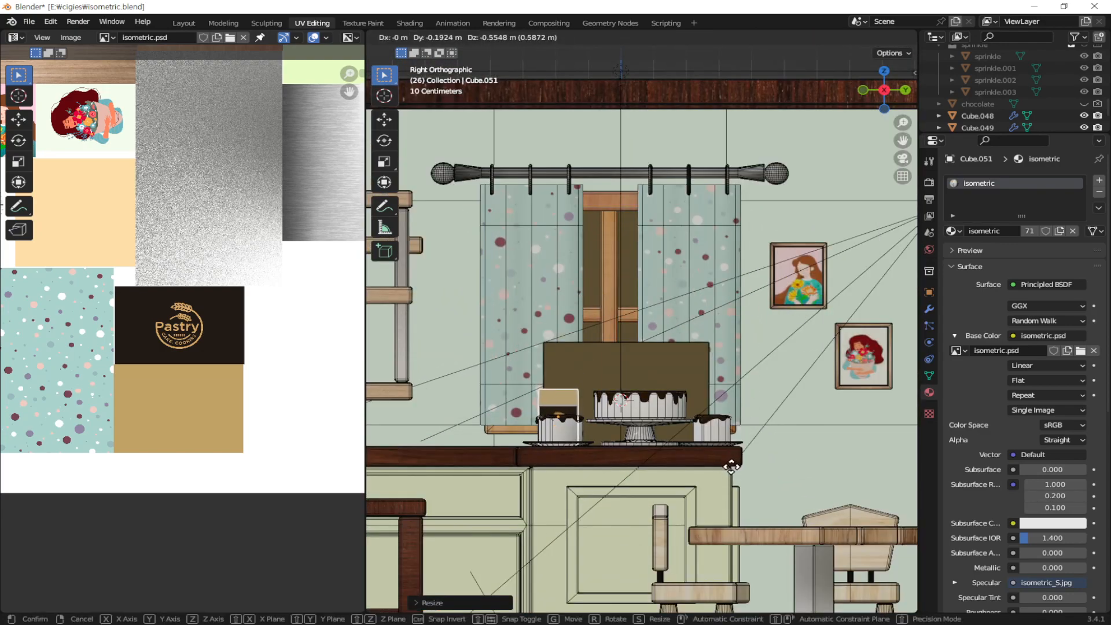
click(734, 475)
Step: Rotate the bag about 30° counterclockwise in the top view and shift it slightly closer to the display case
middle_drag(648, 388, 641, 466)
scroll(589, 377, up, 3)
scroll(588, 373, up, 1)
shift+middle_drag(617, 375, 744, 389)
middle_drag(744, 389, 679, 419)
scroll(746, 410, up, 2)
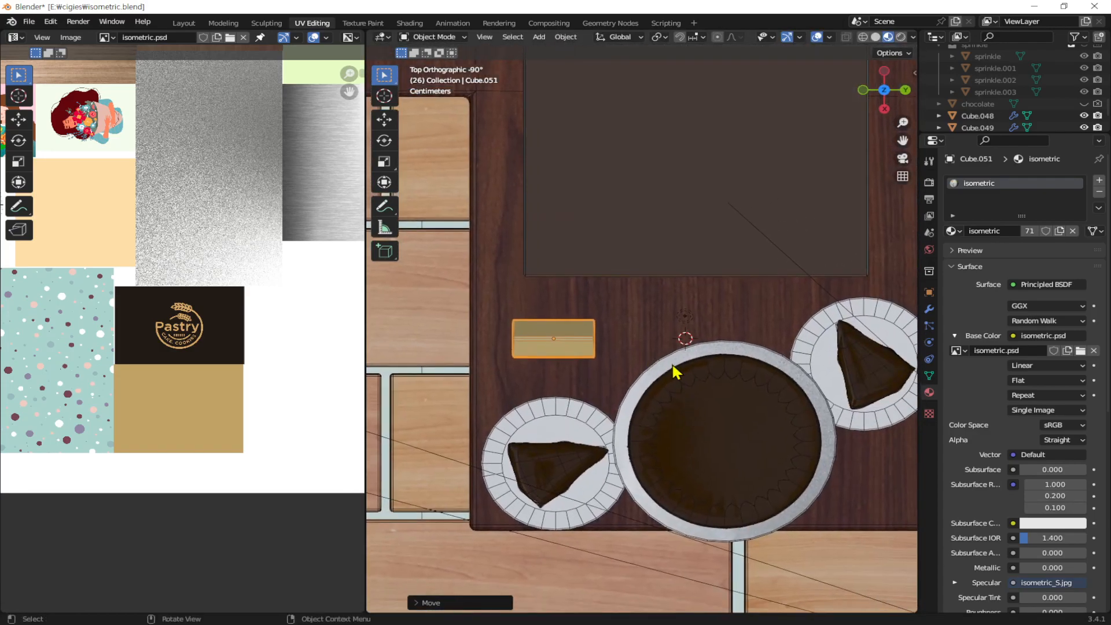
key(r)
click(673, 309)
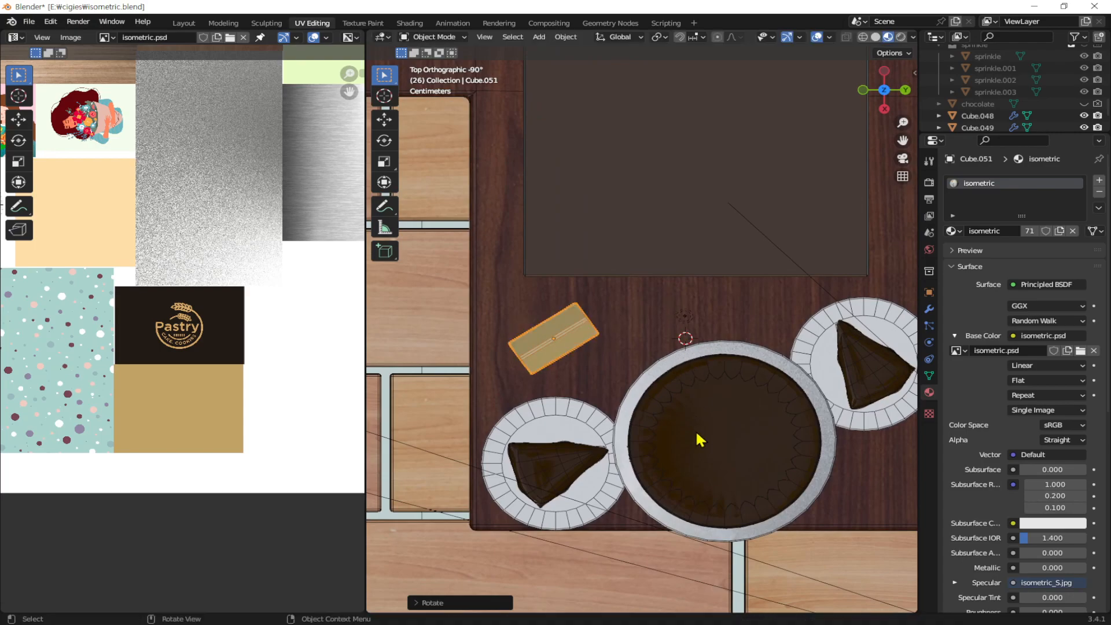
middle_drag(659, 424, 635, 434)
key(g)
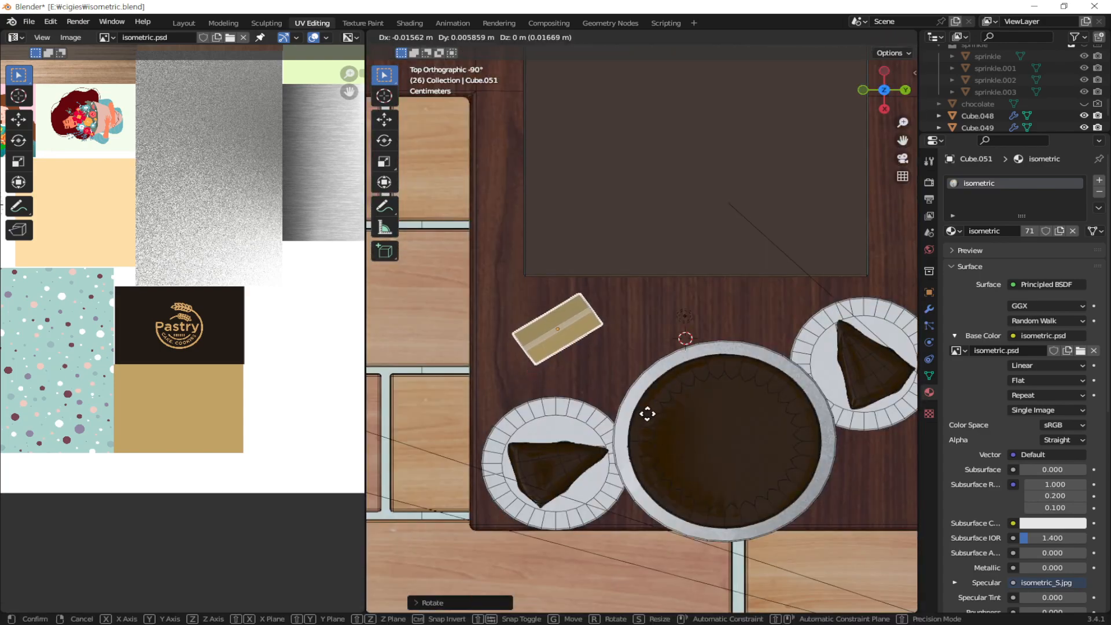
click(654, 408)
Step: Duplicate the bag and place the copy right beside it, about 0.12 m along Y
key(shift+d)
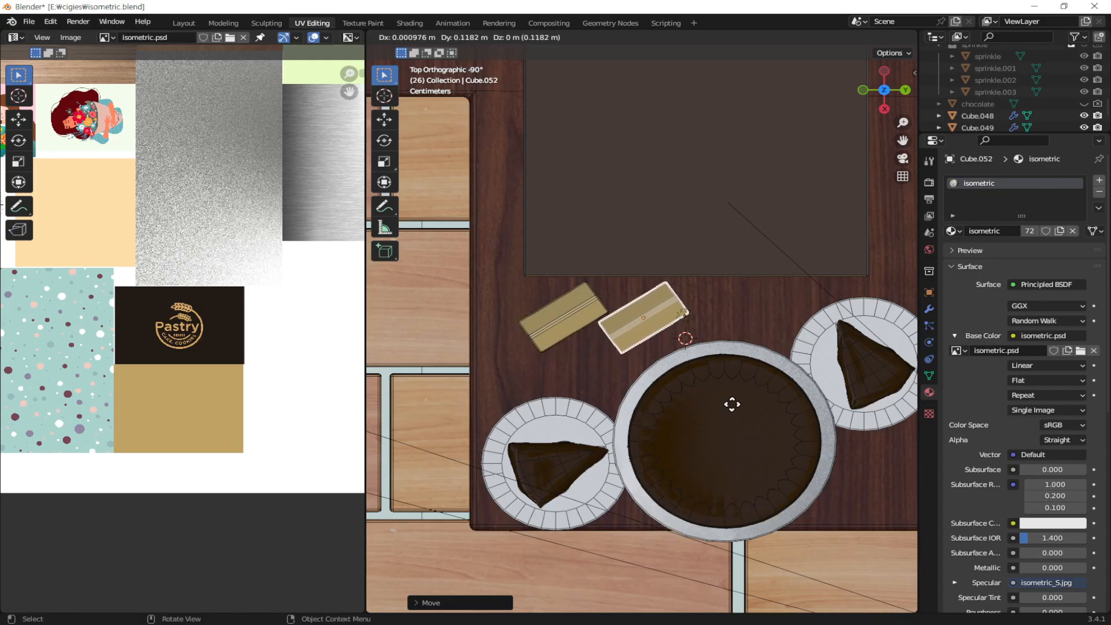
click(732, 404)
middle_drag(734, 491, 740, 549)
scroll(711, 394, up, 3)
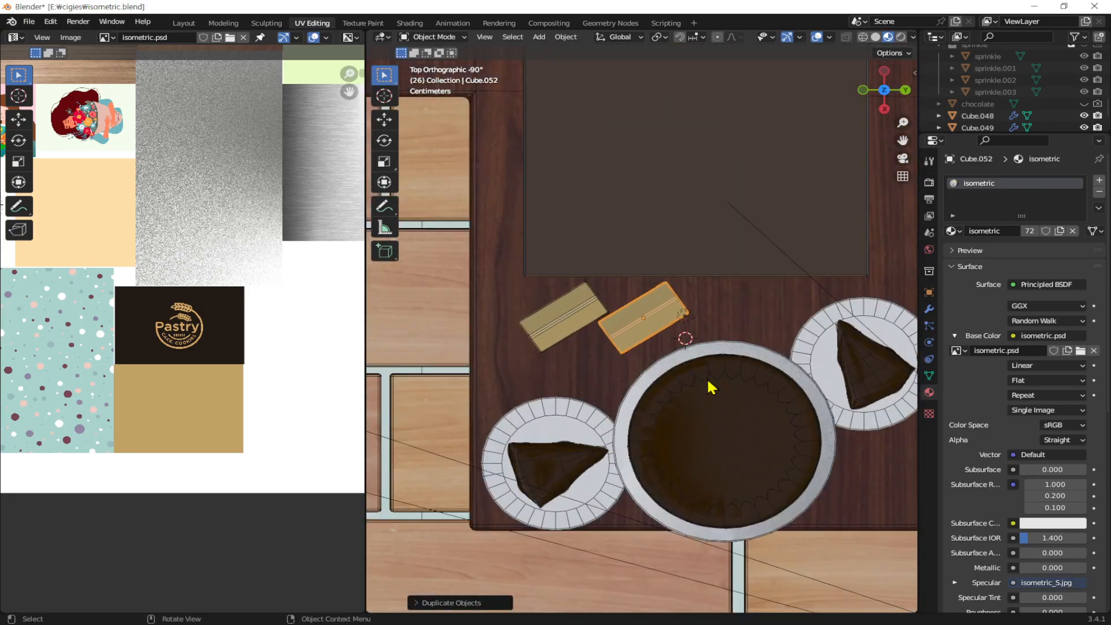
scroll(818, 397, down, 5)
middle_drag(732, 484, 760, 385)
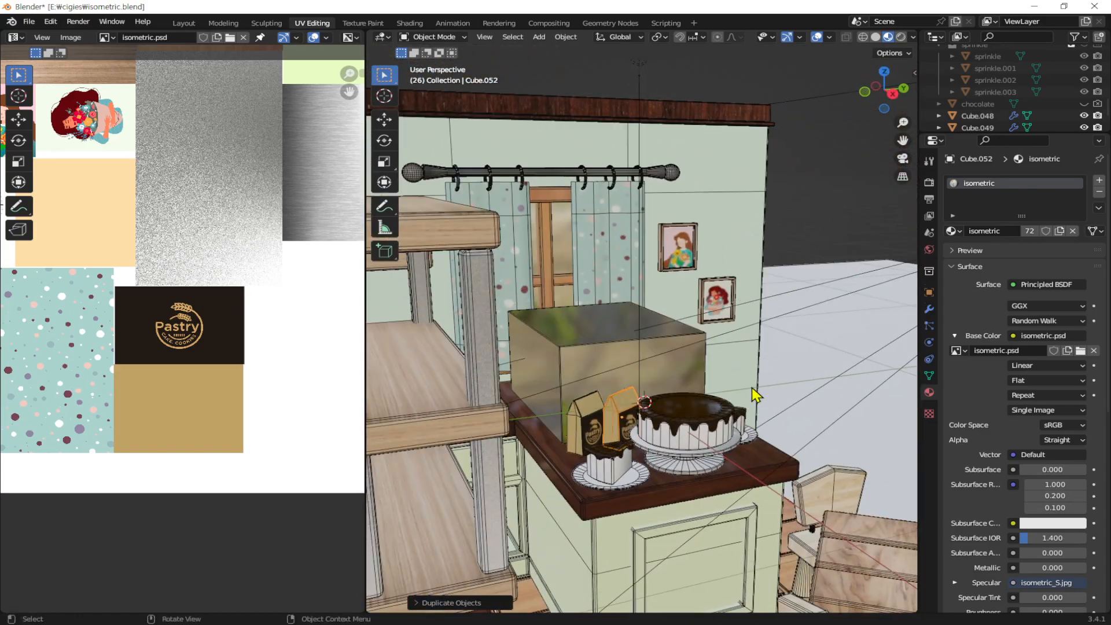
Step: Delete the duplicated paper bag and scale the remaining bag up slightly
key(Delete)
click(595, 445)
middle_drag(595, 444, 629, 445)
key(s)
click(635, 454)
Step: Raise the enlarged bag about 0.023 m along Z in the right orthographic view so it rests on the counter
key(KP_3)
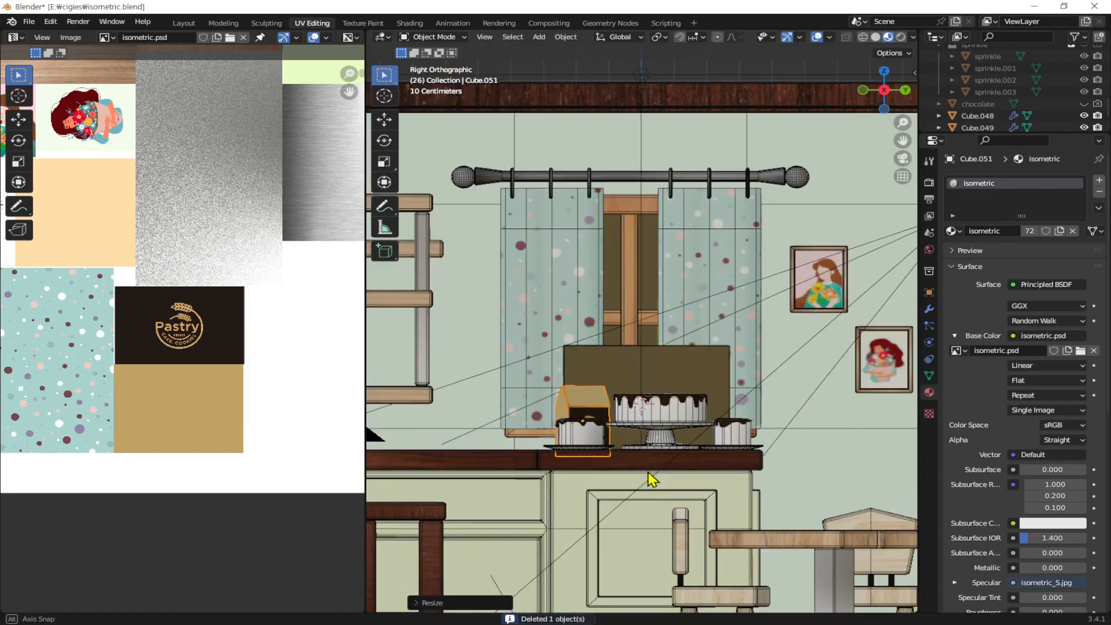
key(g)
key(z)
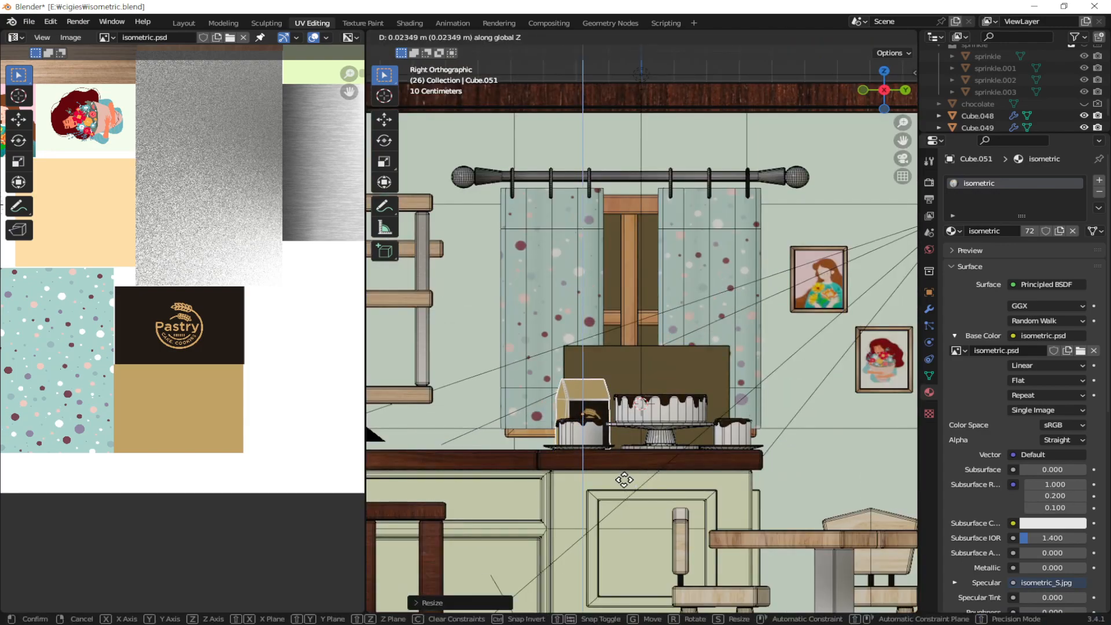
click(625, 480)
Step: Shift the bag slightly across the counter in the top view, keeping it between the display case and the cake slice
middle_drag(626, 484, 661, 553)
scroll(624, 336, up, 1)
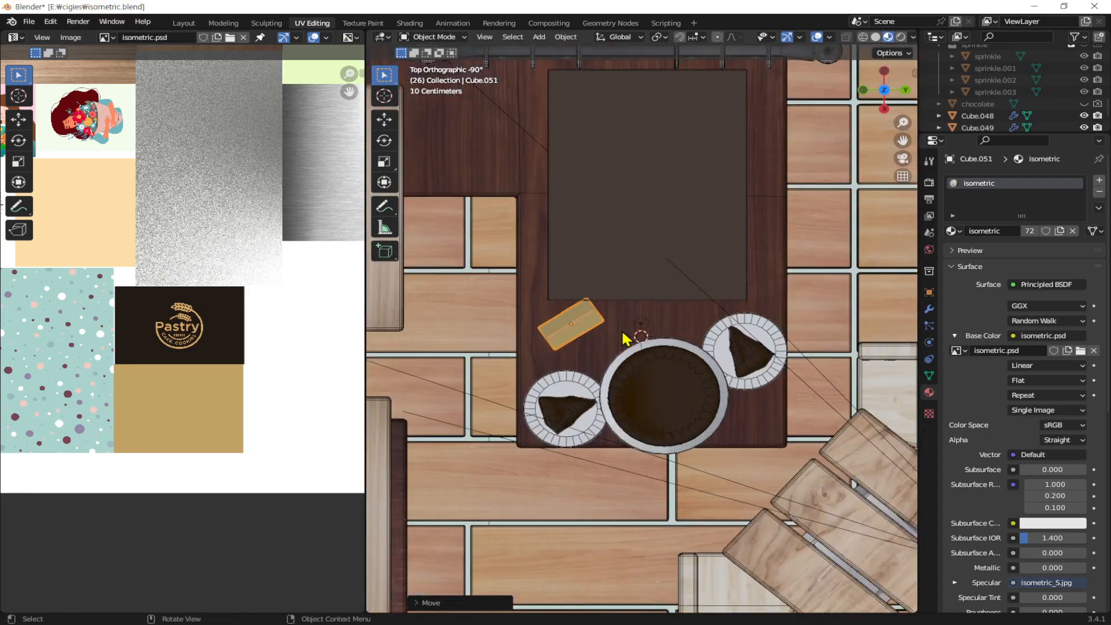
scroll(624, 335, up, 1)
key(g)
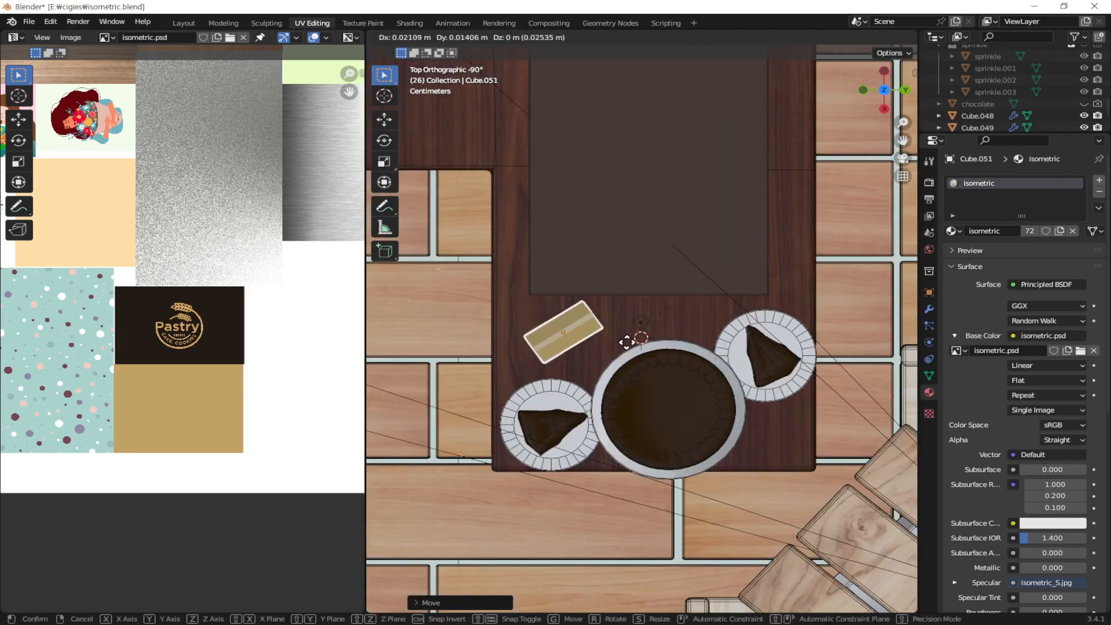
click(634, 341)
Step: Duplicate the bag about 0.15 m along Y to stand beside the first, and nudge the original bag slightly
key(shift+d)
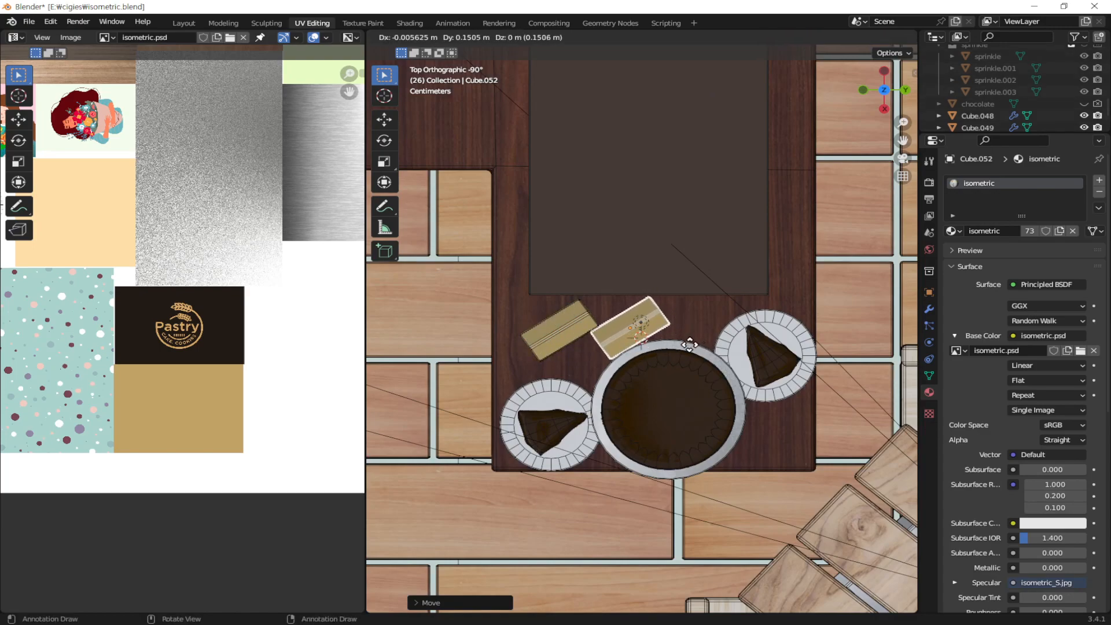
click(689, 345)
click(577, 346)
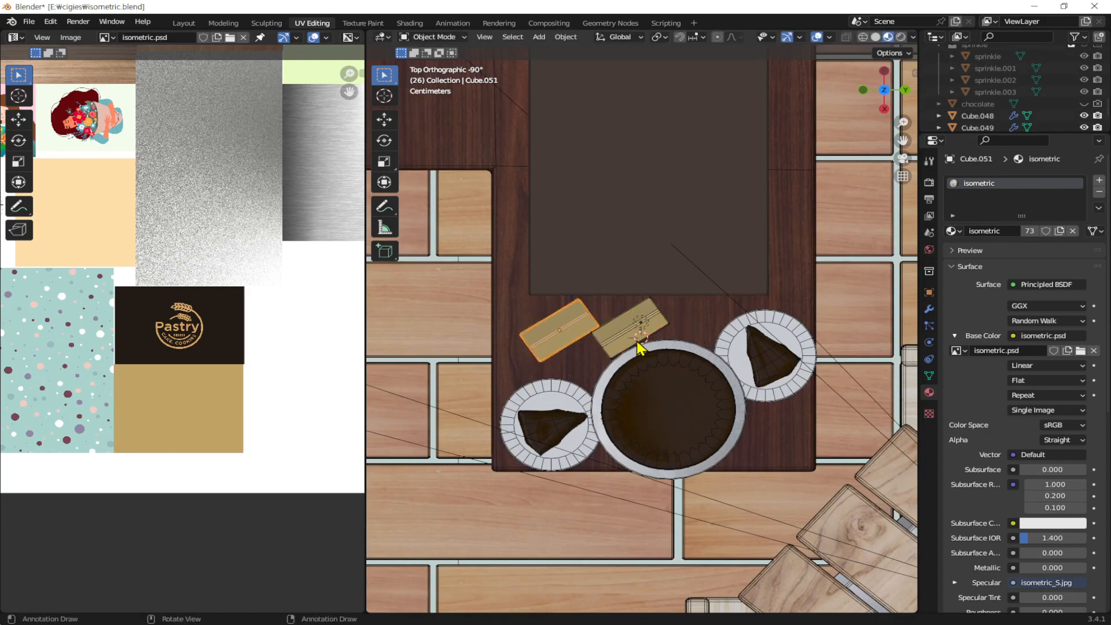
key(g)
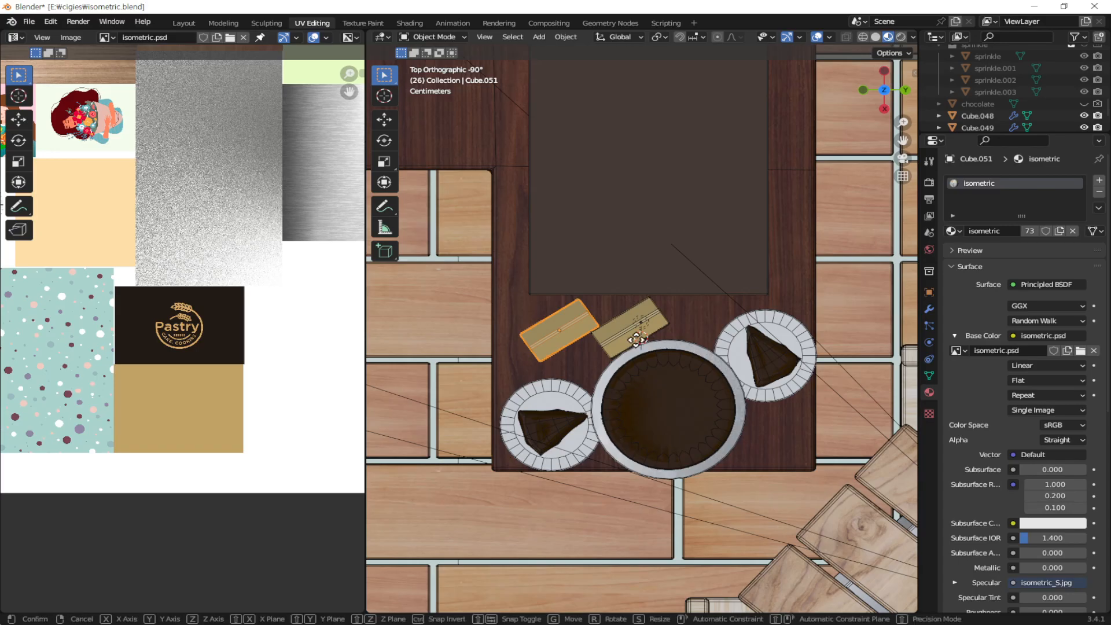
click(633, 337)
middle_drag(633, 340, 692, 372)
scroll(640, 429, up, 2)
scroll(696, 366, up, 3)
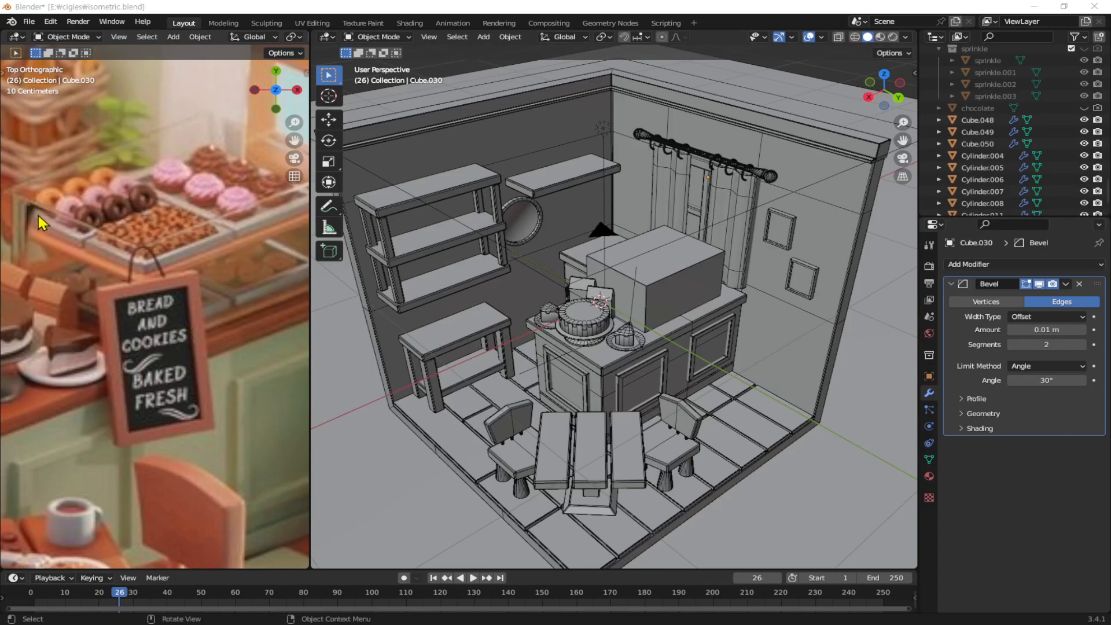
Step: Add a 2 m cube at the world origin in the back orthographic view and isolate it in local view
middle_drag(683, 310, 609, 269)
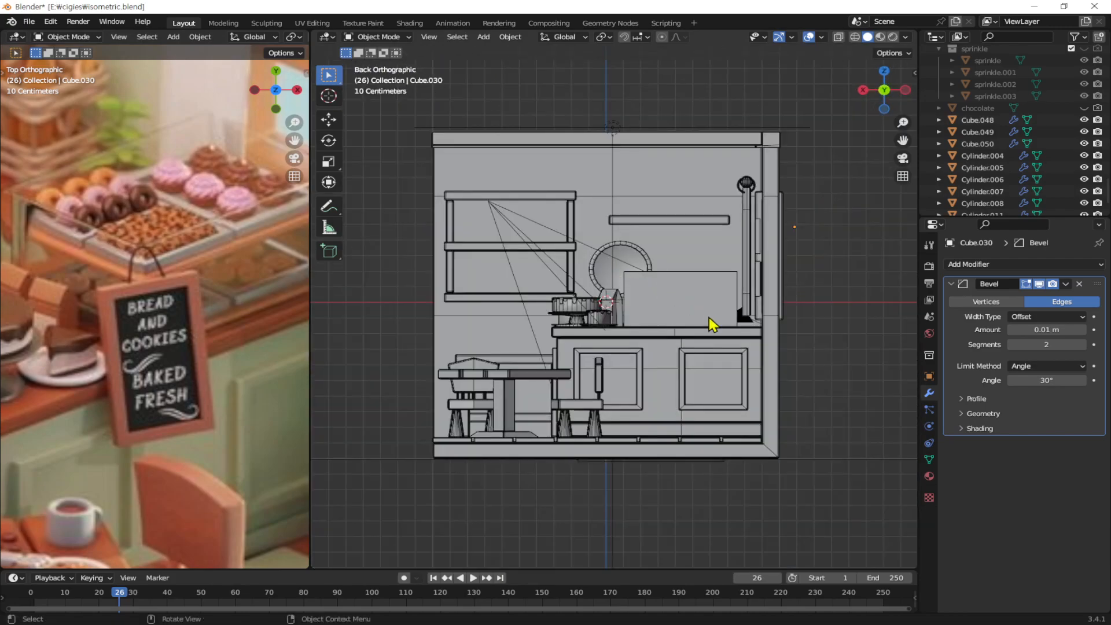
key(shift+a)
mouse_move(675, 330)
click(738, 342)
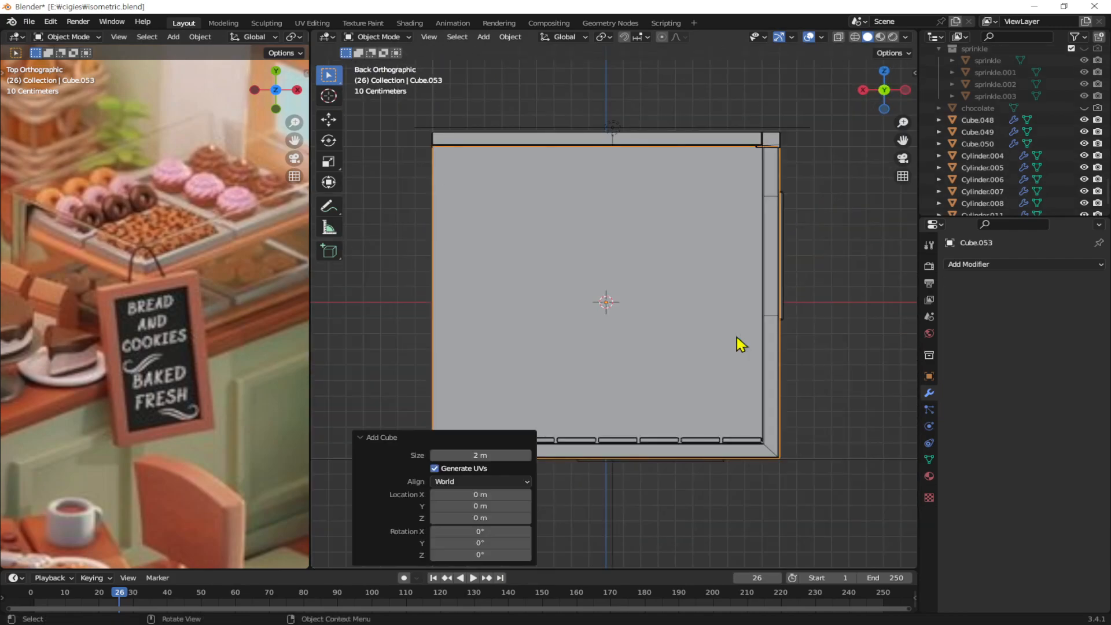
scroll(710, 339, down, 3)
scroll(711, 342, down, 1)
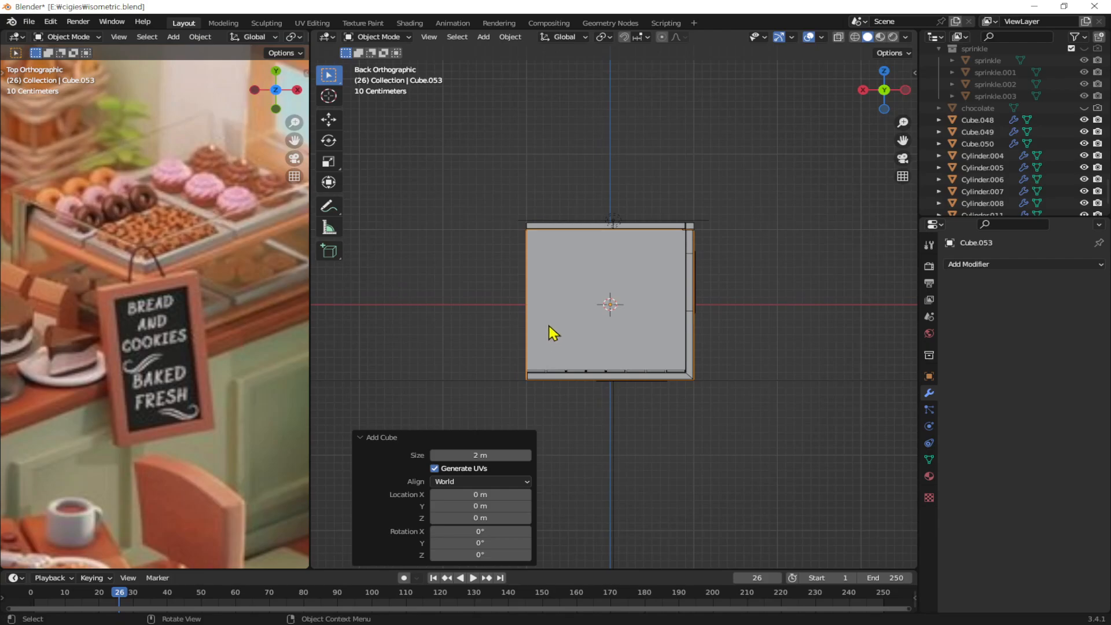
key(KP_Divide)
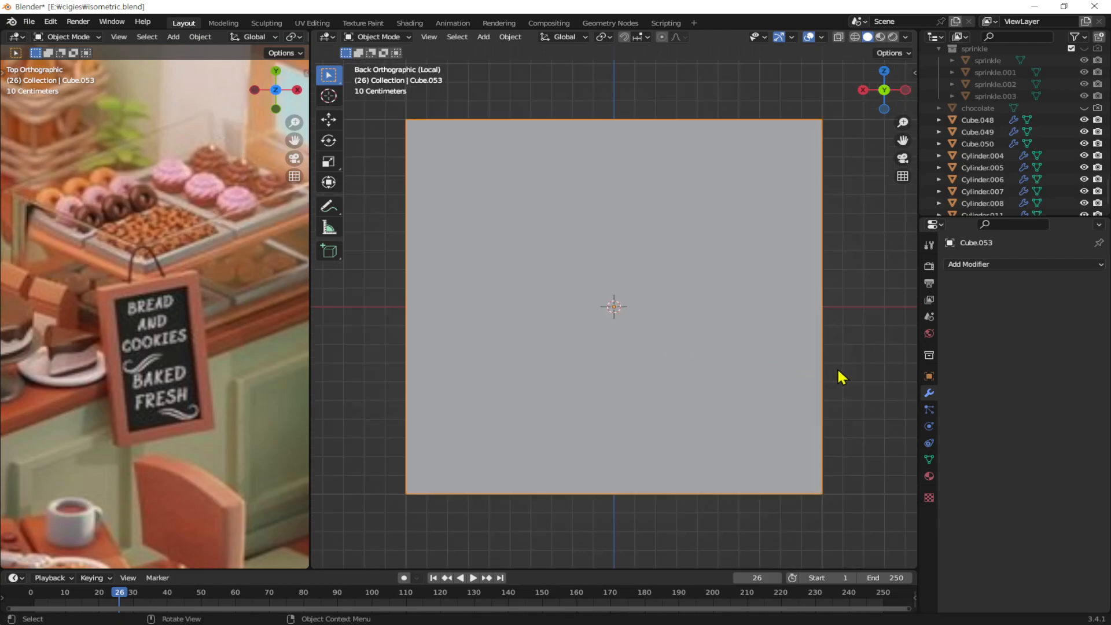
Step: Scale the cube to about 0.577 along X and 0.086 along Y to form a thin upright board
key(s)
key(x)
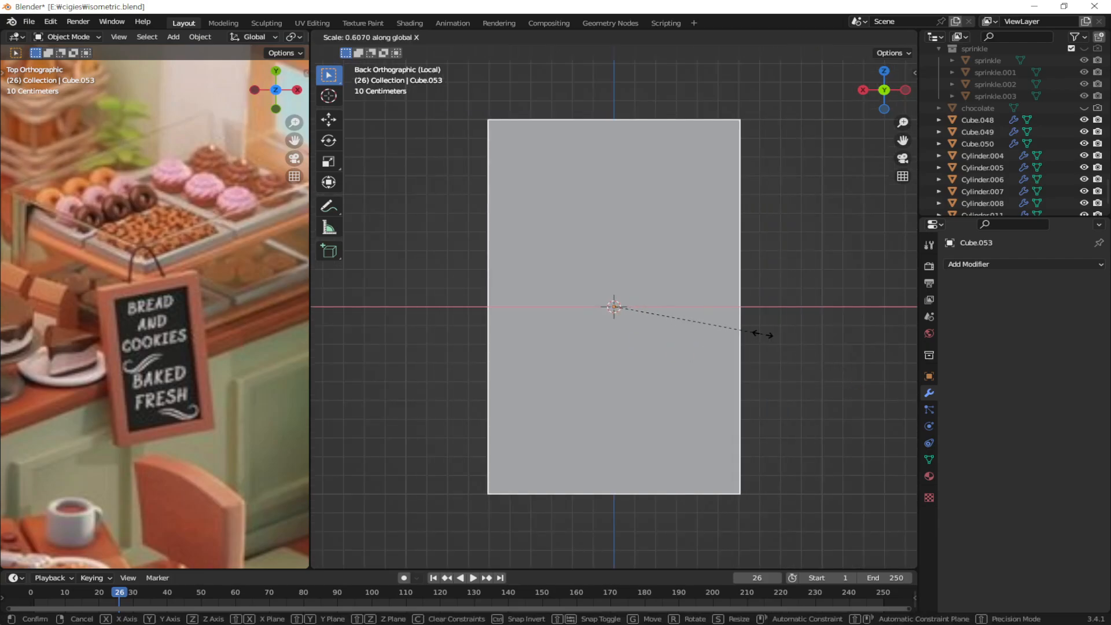
click(758, 336)
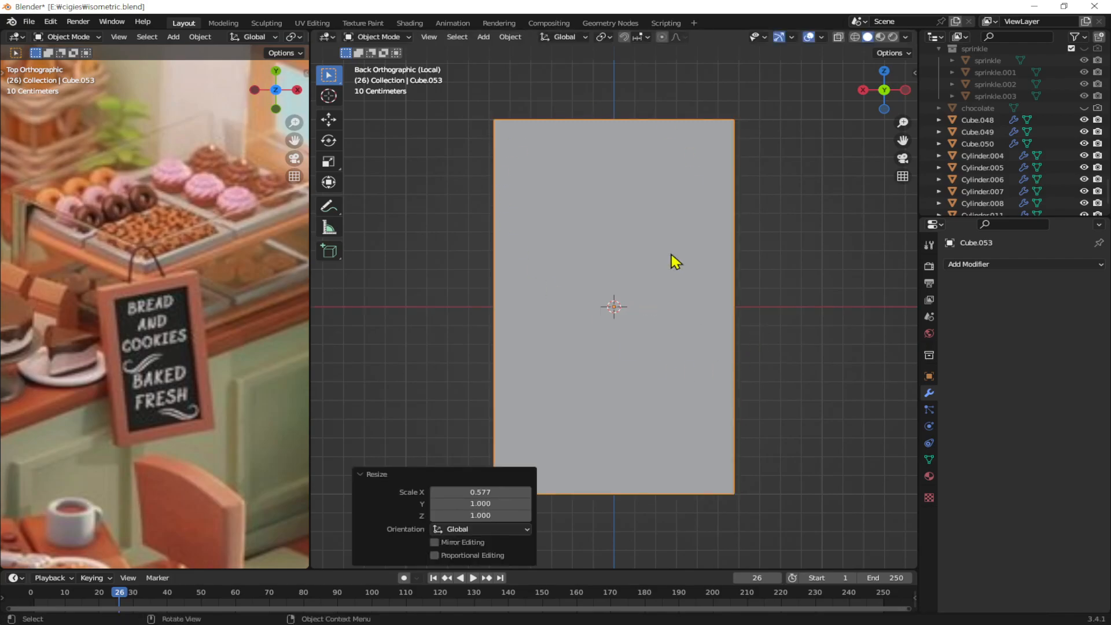
scroll(658, 329, down, 1)
mouse_move(705, 323)
middle_down()
mouse_move(727, 315)
mouse_move(575, 315)
mouse_move(697, 333)
middle_up()
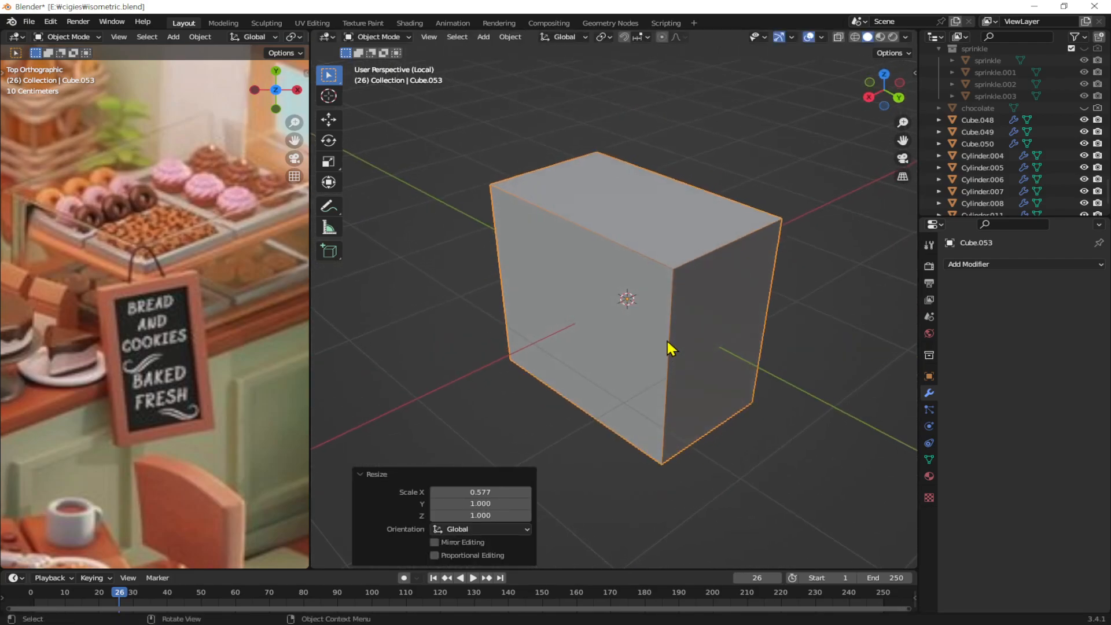
key(s)
key(y)
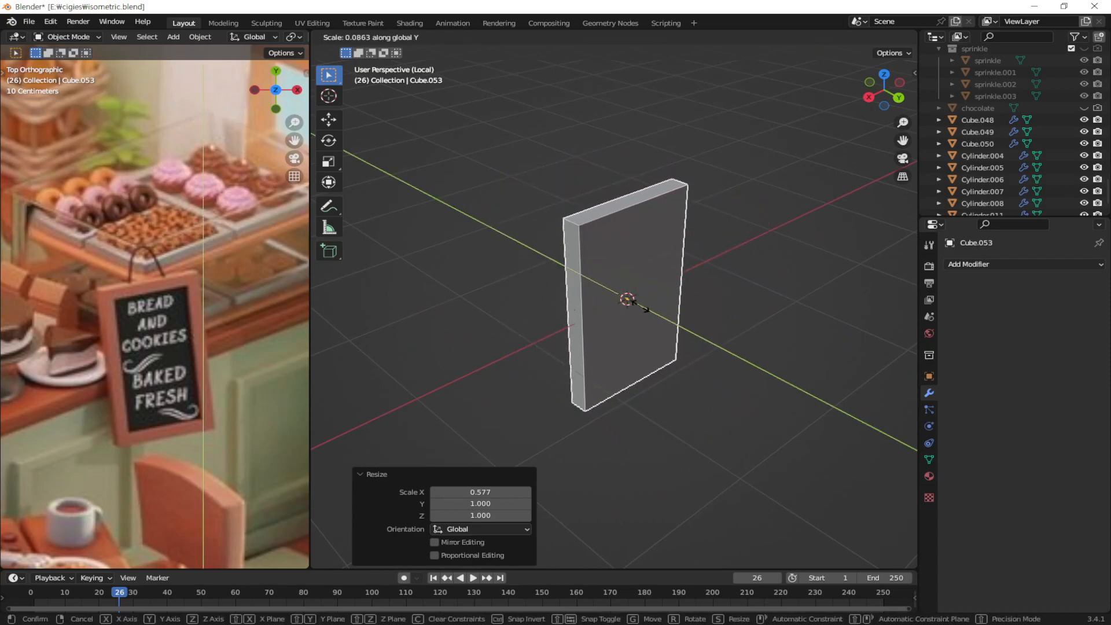
click(640, 309)
Step: Enter Edit Mode on the board and select its large front face from the back orthographic view
middle_drag(659, 300, 580, 252)
scroll(690, 306, up, 1)
scroll(738, 323, up, 1)
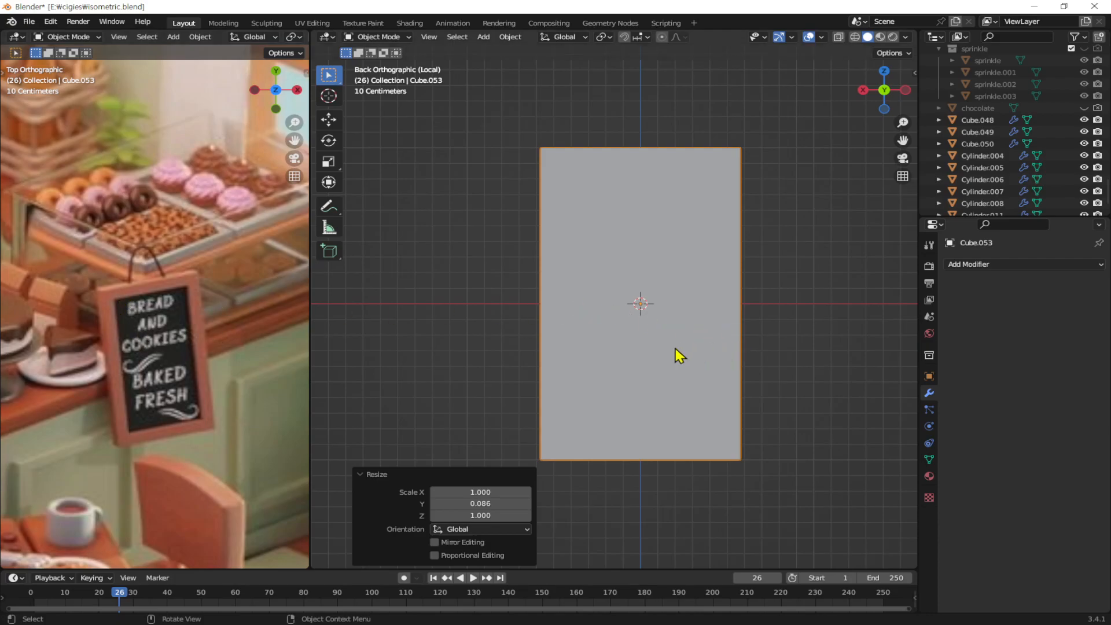
key(Tab)
click(792, 345)
middle_drag(574, 328, 575, 266)
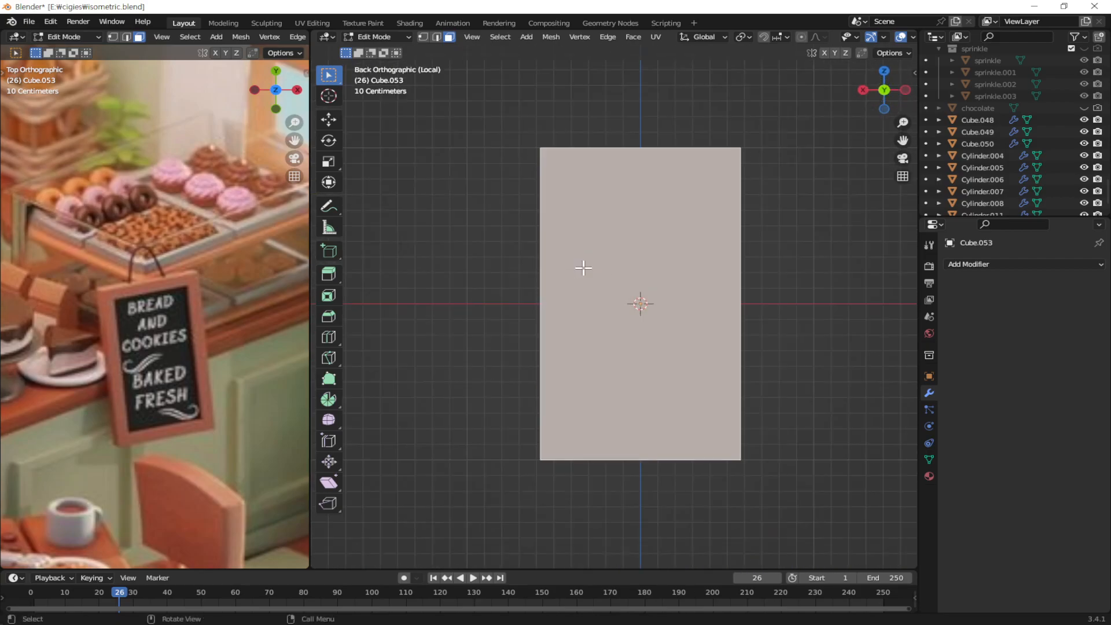
Step: Try to inset the board's front face by about 0.14 m and undo the inset
key(i)
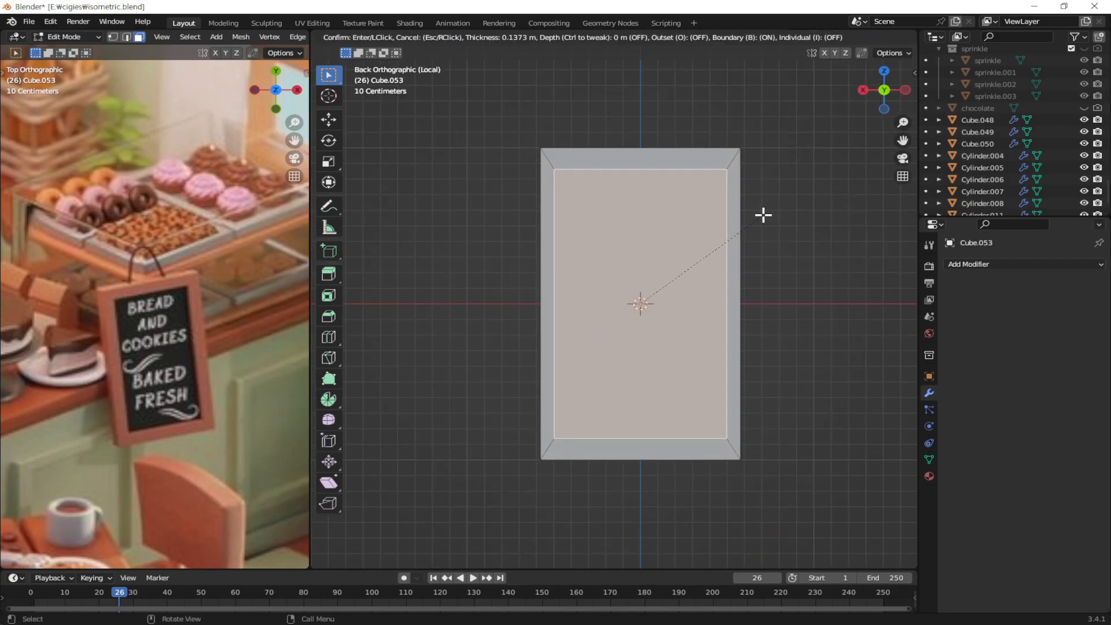
click(764, 215)
key(ctrl+z)
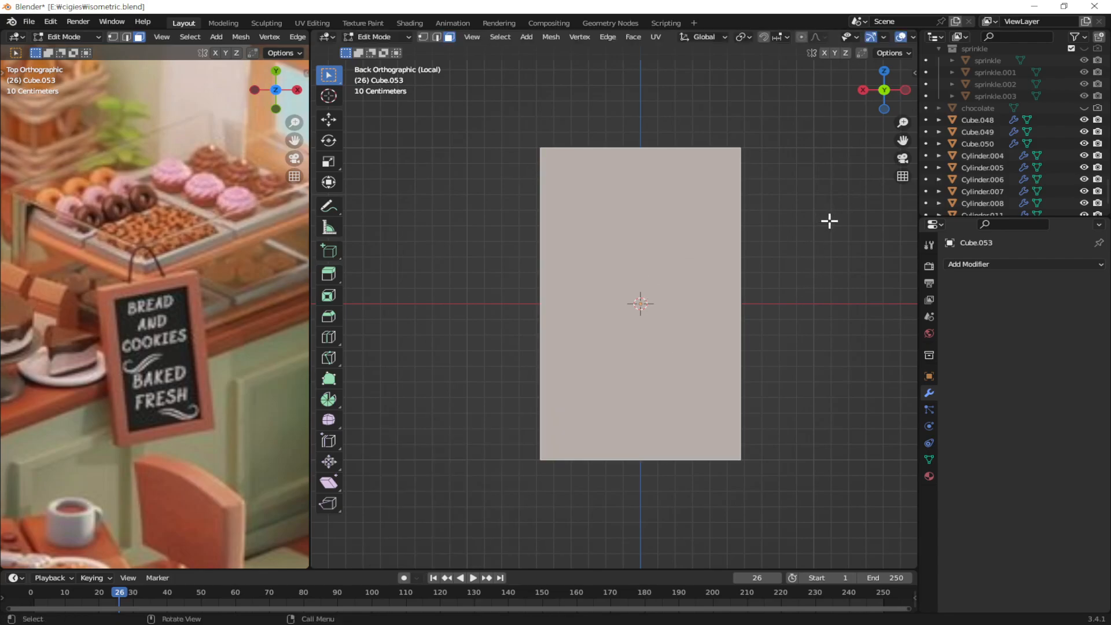
Step: Show the board's transform values and apply its Rotation & Scale in Object Mode
key(n)
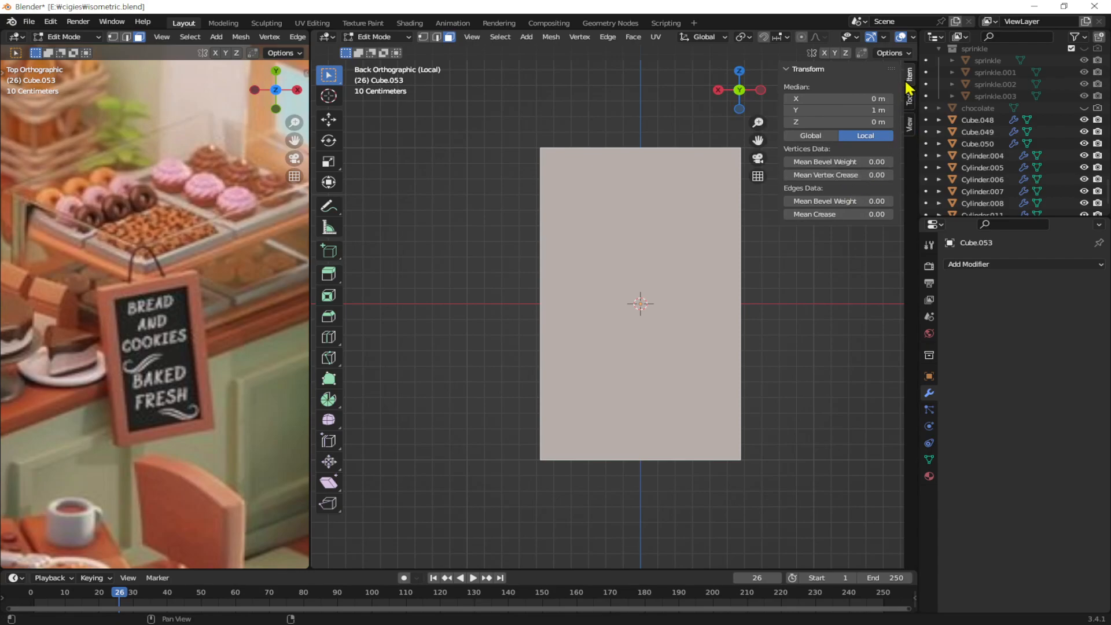
key(Tab)
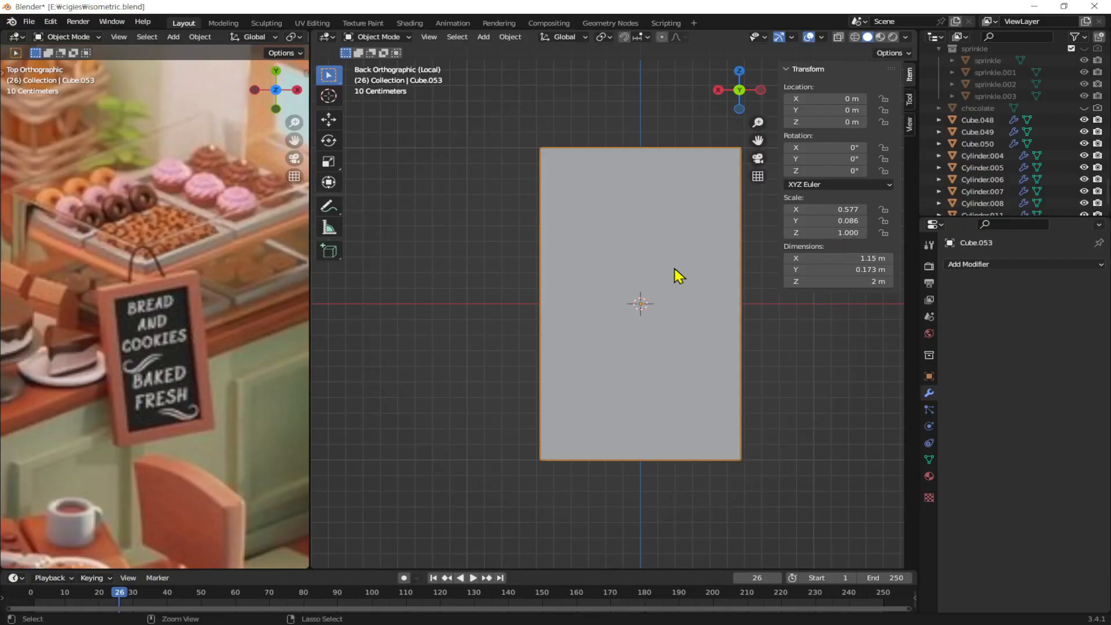
key(ctrl+a)
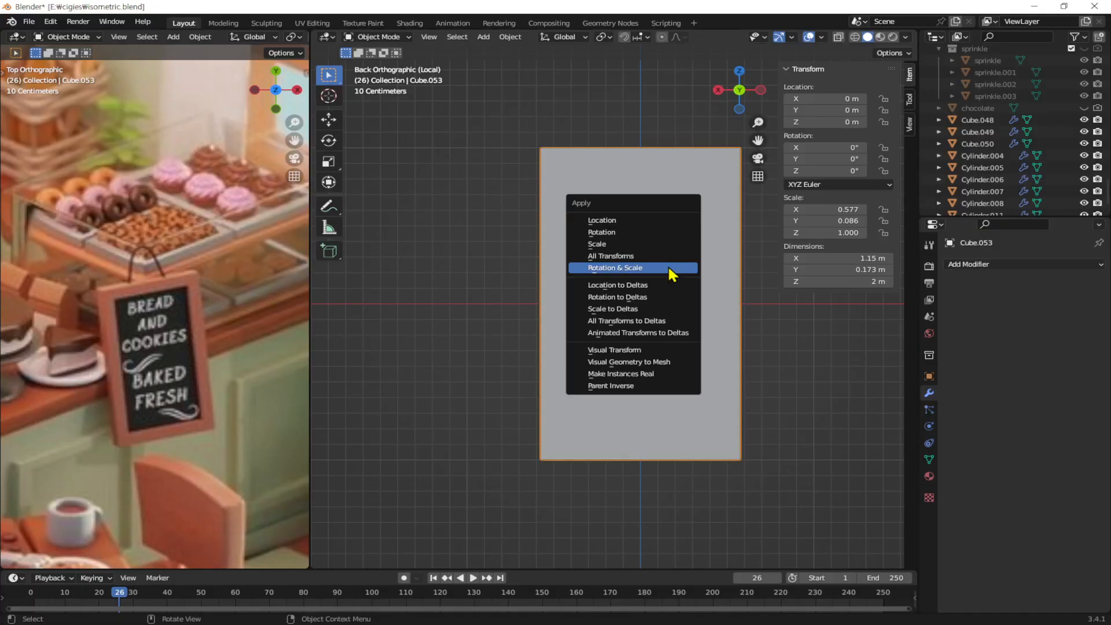
click(668, 266)
Step: Inset the board's front face about 0.124 m and extrude it inward about 0.11 m to form a recessed frame
key(Tab)
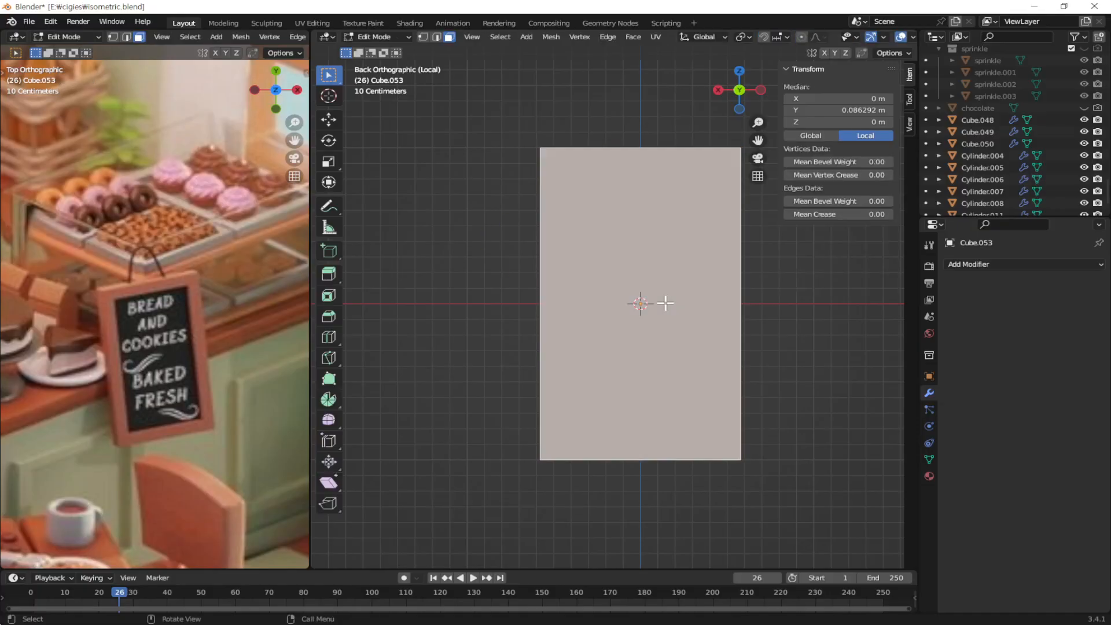
key(i)
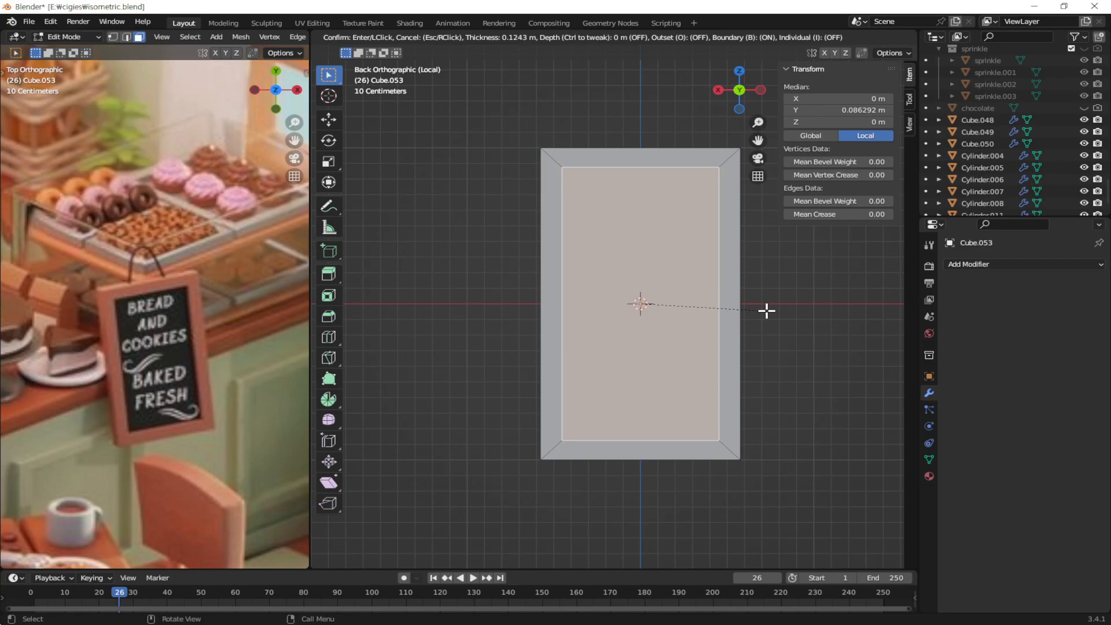
click(767, 310)
middle_drag(659, 254, 762, 303)
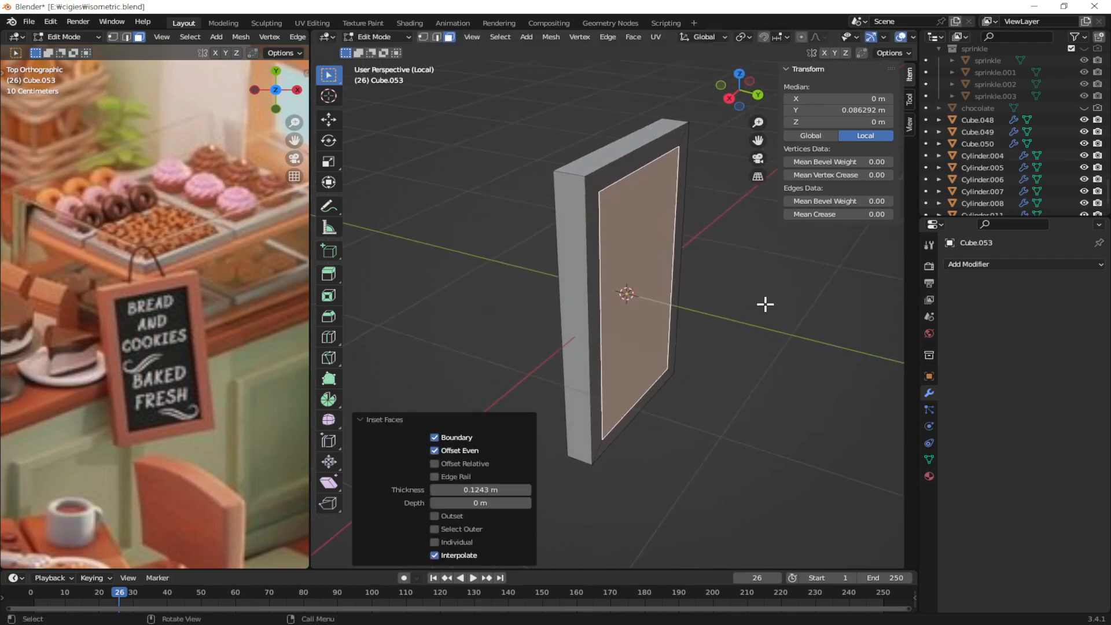
key(e)
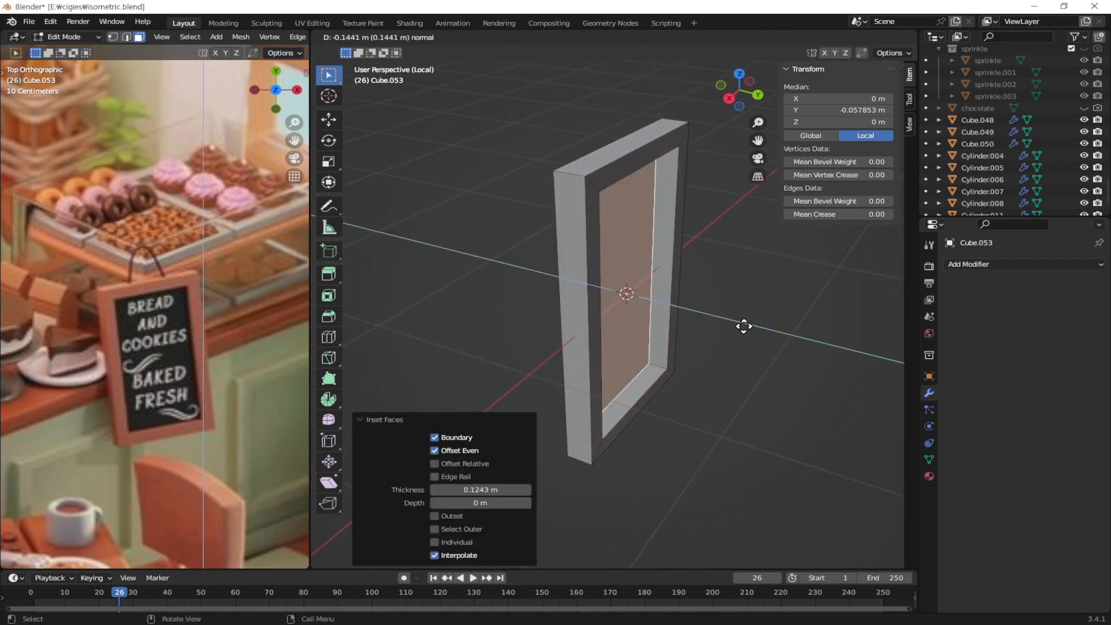
click(758, 342)
Step: Split the recessed center face from the surrounding frame and return to Object Mode
middle_drag(764, 349, 662, 258)
right_click(663, 259)
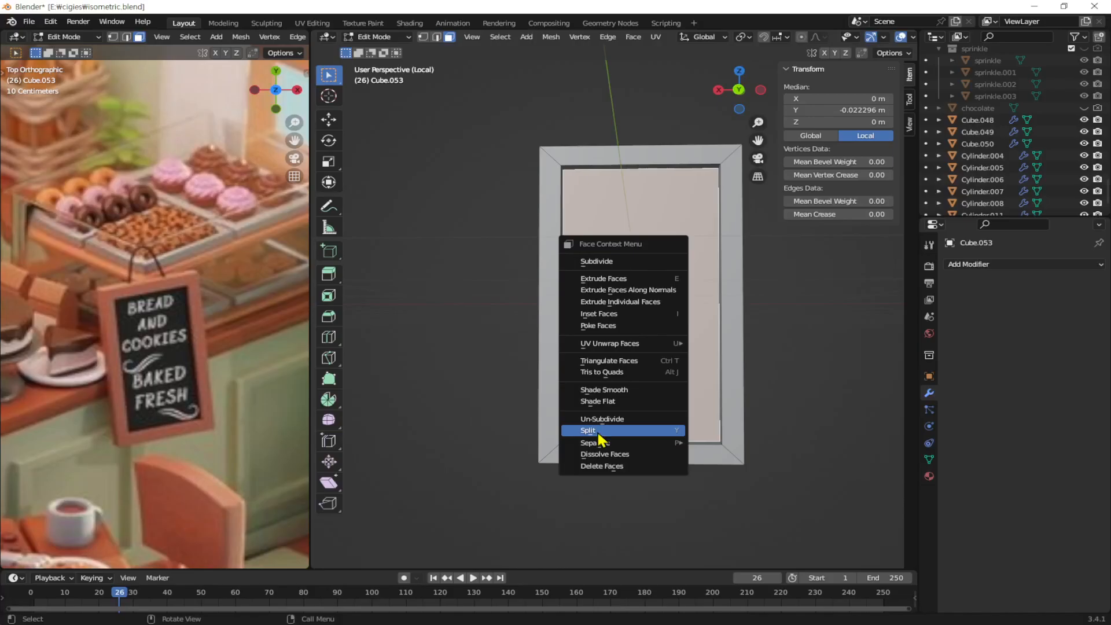
click(598, 432)
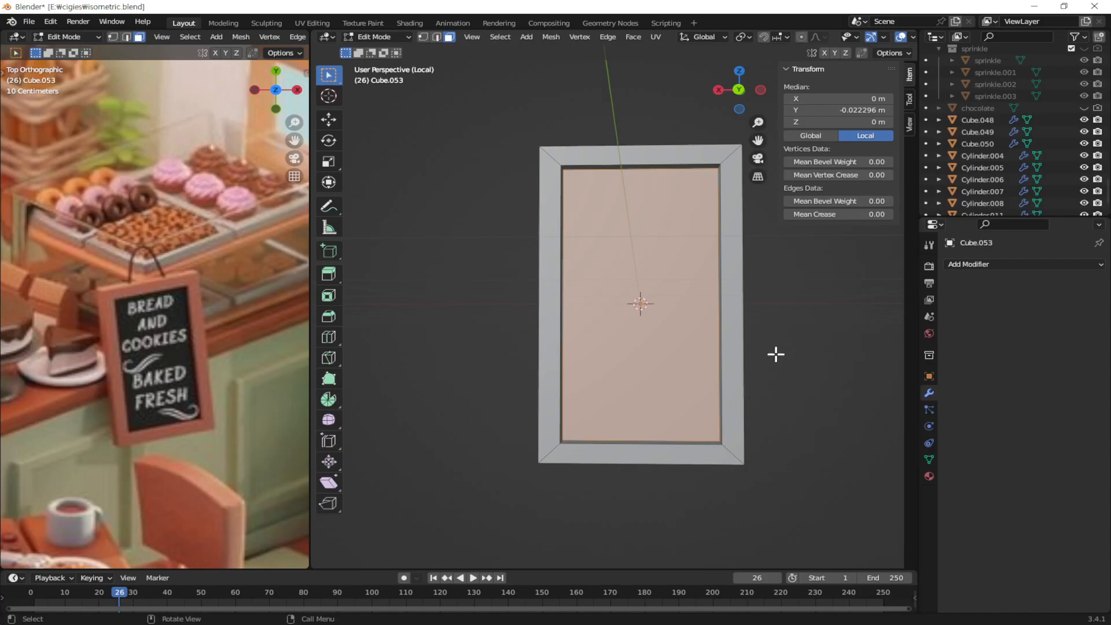
click(777, 345)
middle_drag(647, 251, 686, 291)
key(Tab)
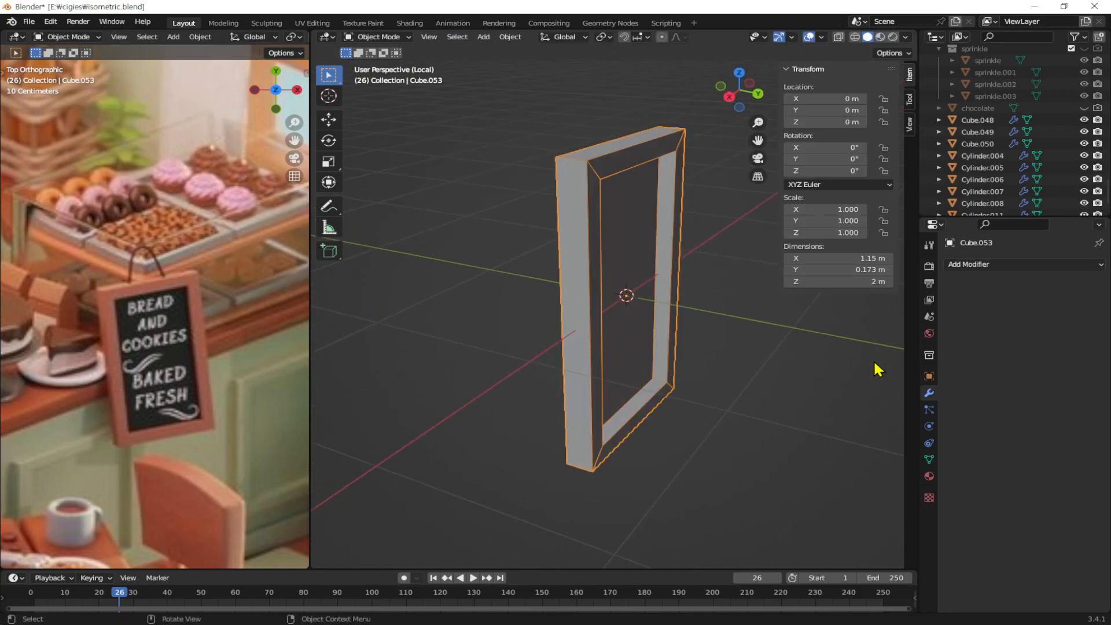
Step: Add a Bevel modifier to the framed board with an amount of 0.005 m
click(984, 264)
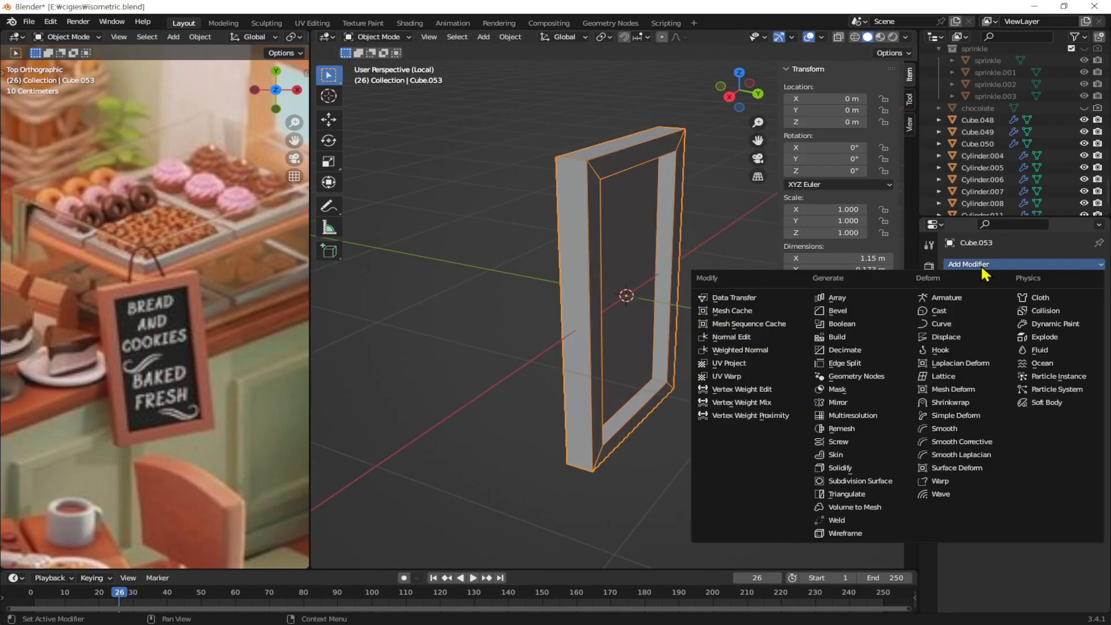
click(853, 310)
click(1033, 327)
text(0.005)
key(Return)
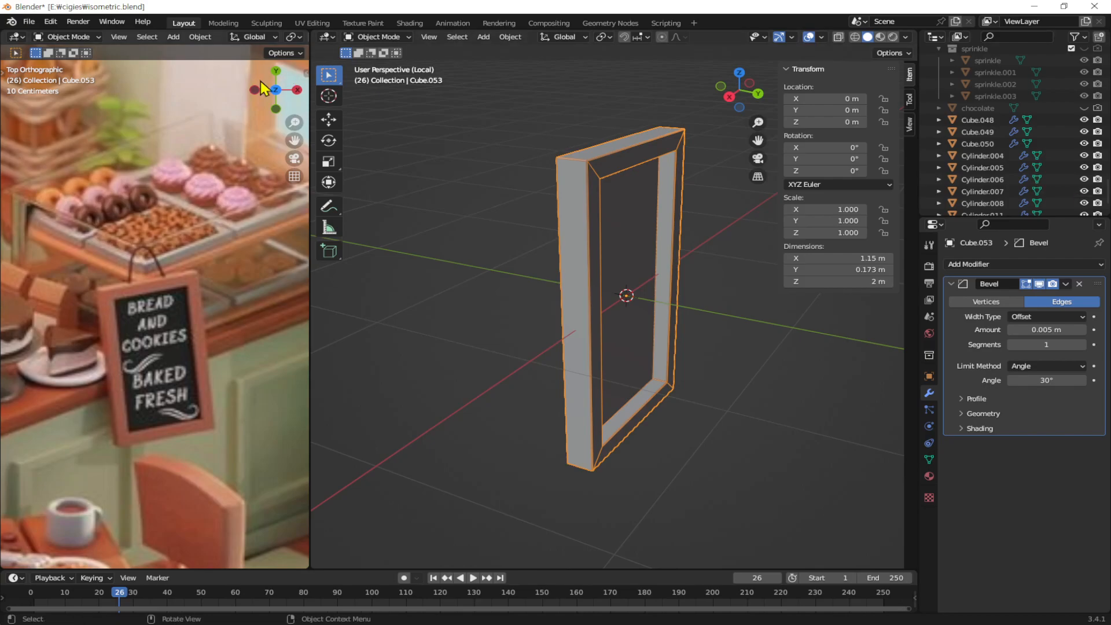
Step: Set the board's bevel amount to 0.01 m and deselect the board to check its edges
click(1047, 330)
text(0.01)
key(Return)
middle_drag(828, 387, 563, 301)
click(792, 401)
middle_drag(689, 322, 608, 389)
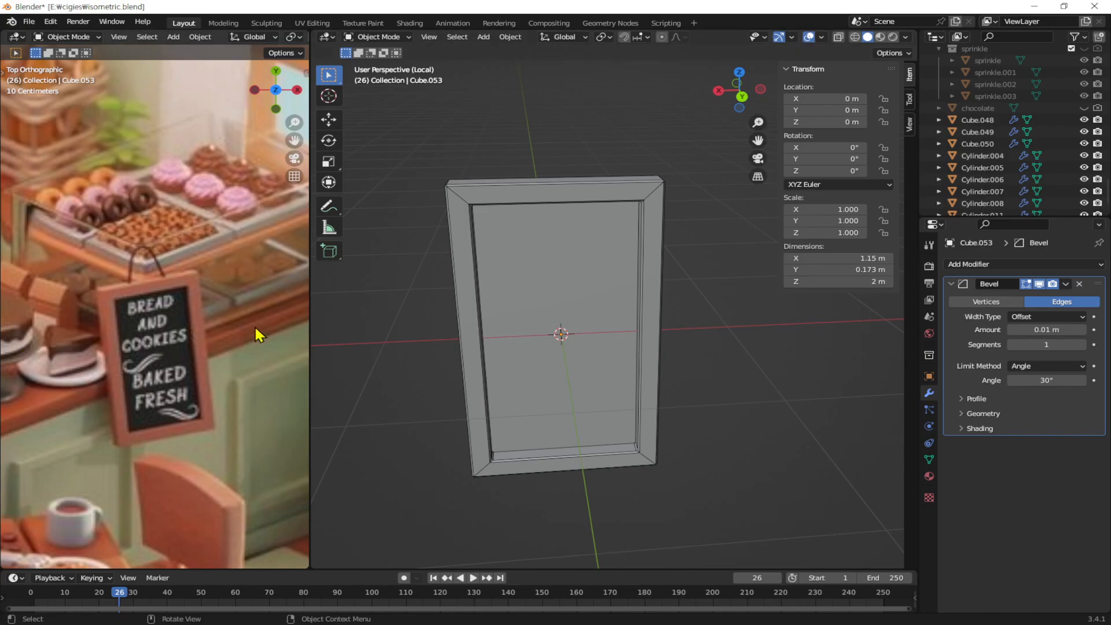
middle_drag(554, 386, 570, 379)
middle_drag(586, 389, 590, 390)
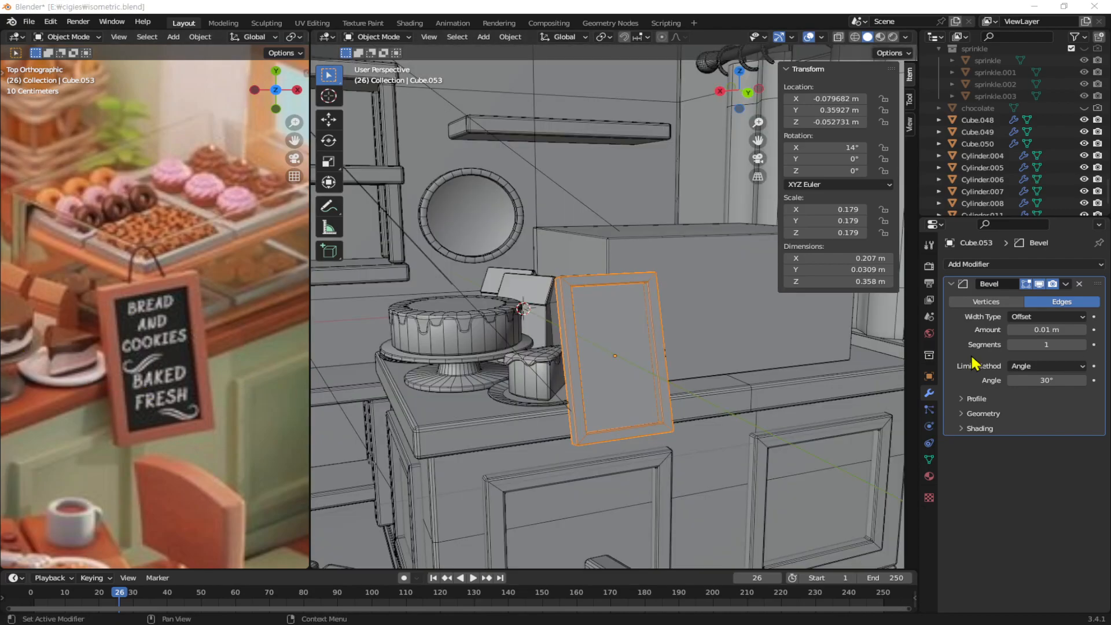
scroll(598, 390, up, 2)
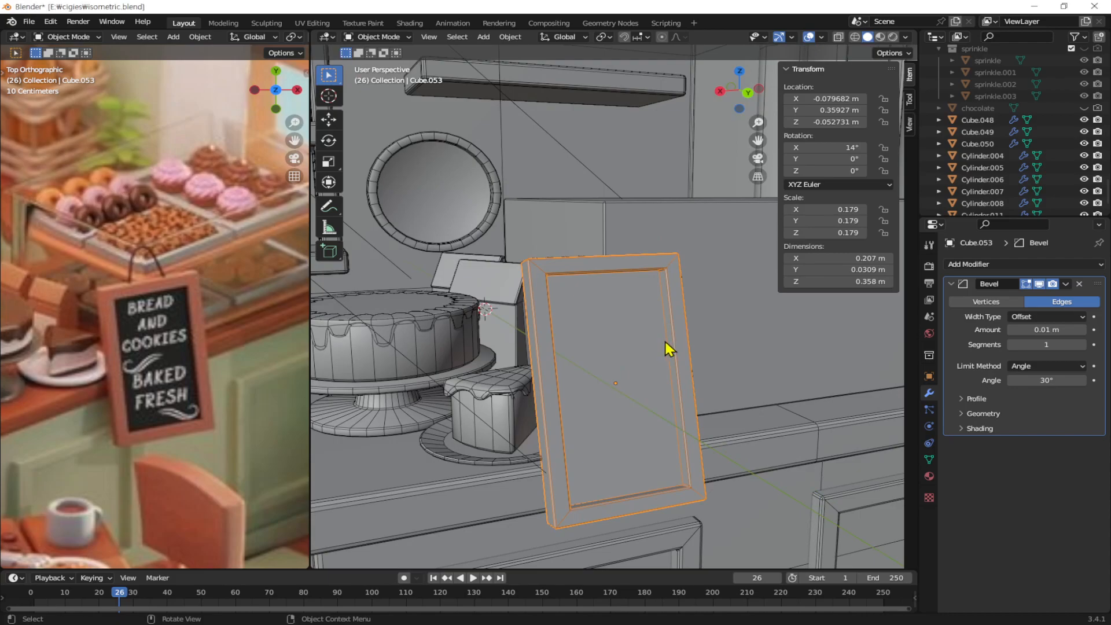
Step: Check the framed sign's wood and chalkboard materials from behind in Material Preview, and return to Solid shading
key(z)
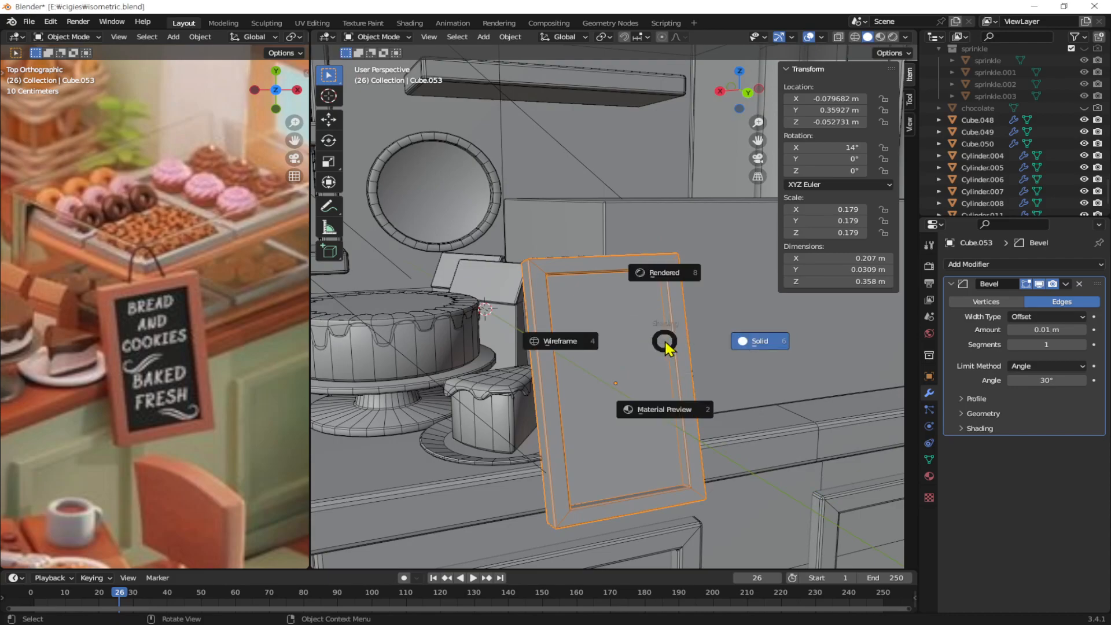
click(660, 413)
middle_drag(525, 264, 654, 282)
shift+middle_drag(591, 256, 615, 297)
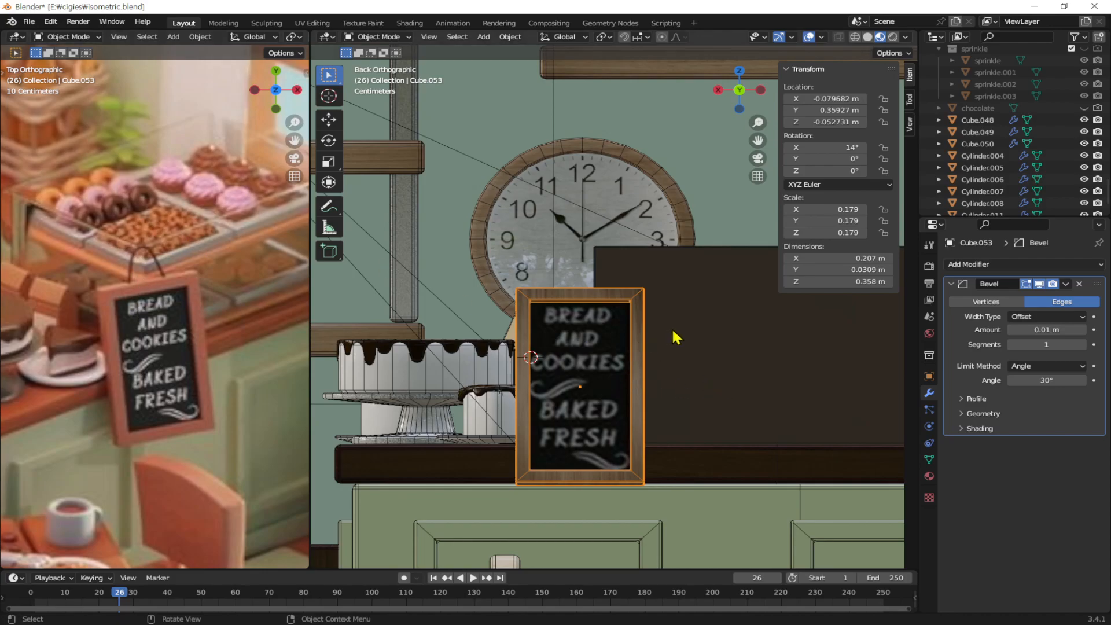
key(Tab)
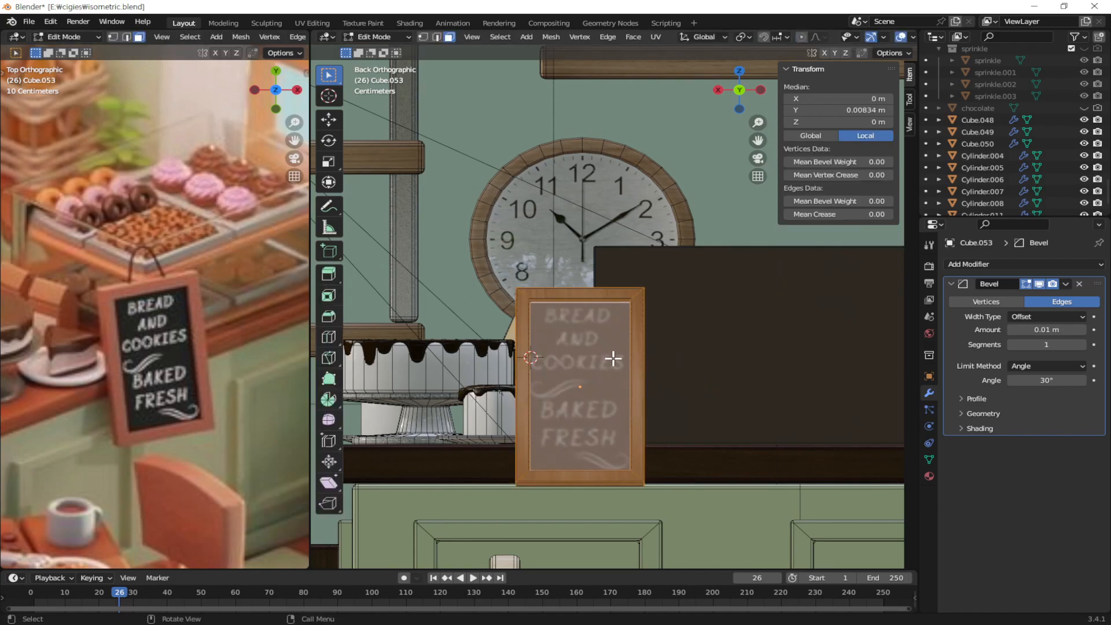
key(Tab)
key(z)
click(758, 357)
shift+middle_drag(606, 337, 653, 357)
scroll(622, 343, down, 2)
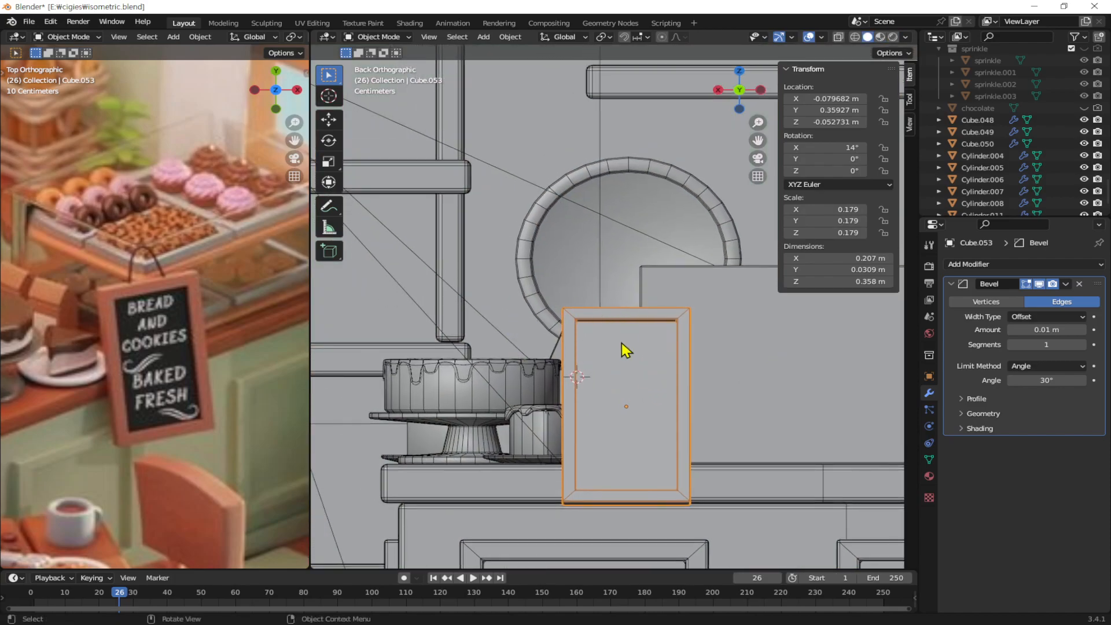
Step: Add a Path curve to the scene for the sign's hanging cord
key(shift+a)
mouse_move(672, 362)
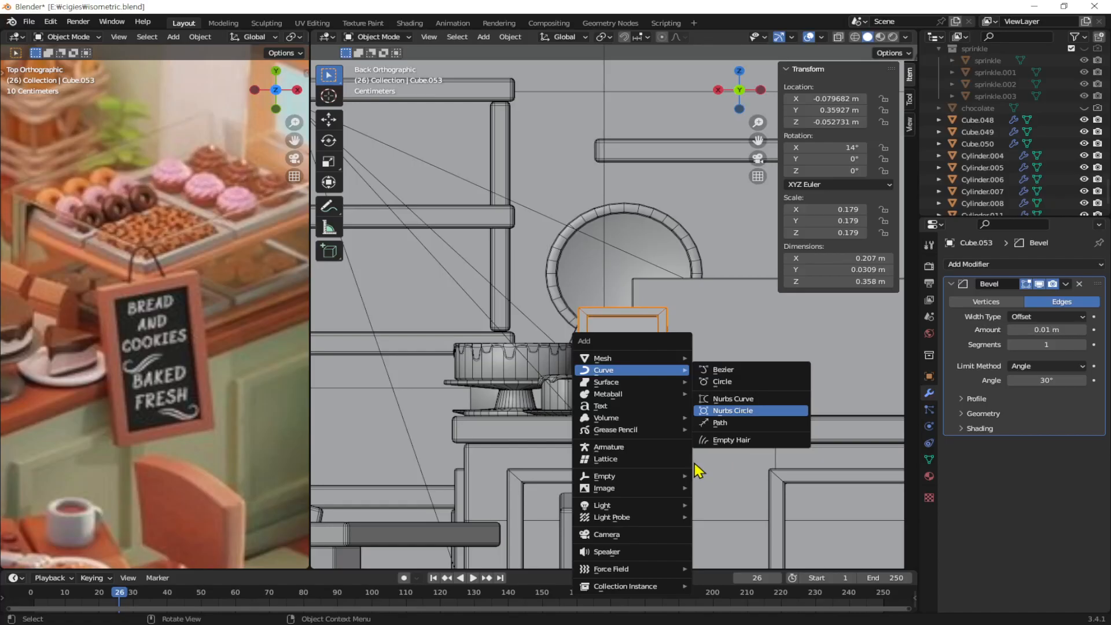
key(Escape)
key(shift+a)
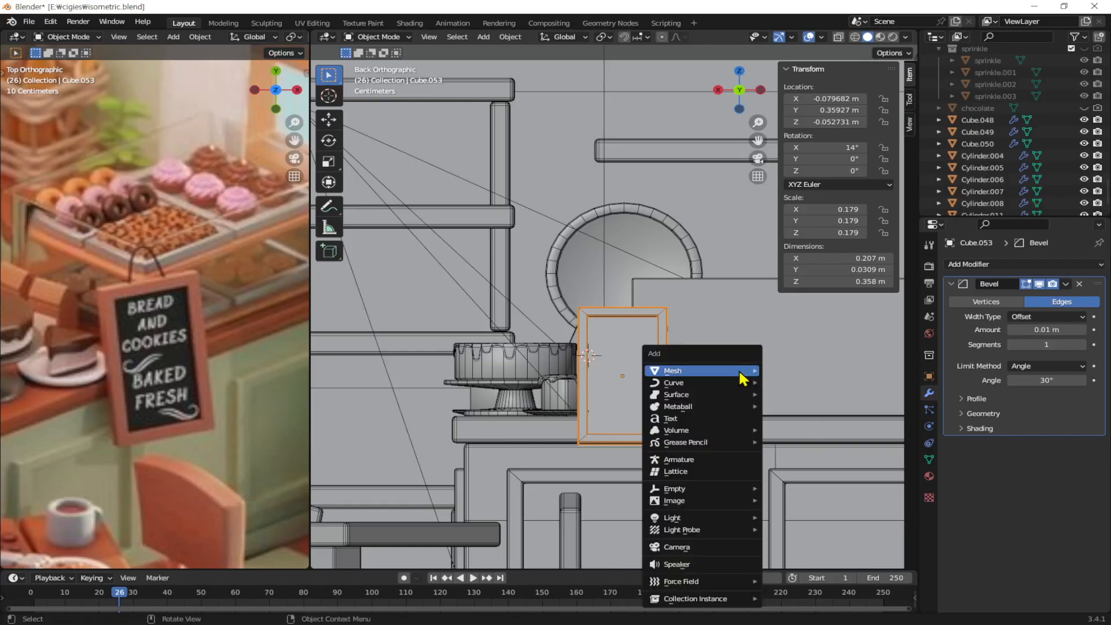
mouse_move(745, 382)
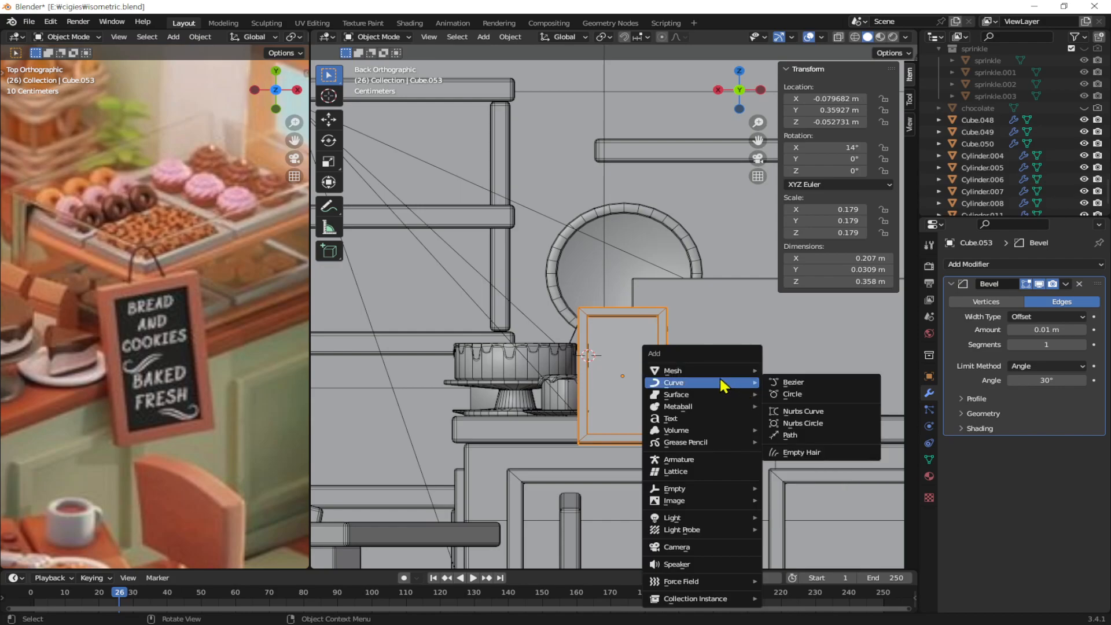
click(798, 434)
scroll(677, 387, down, 4)
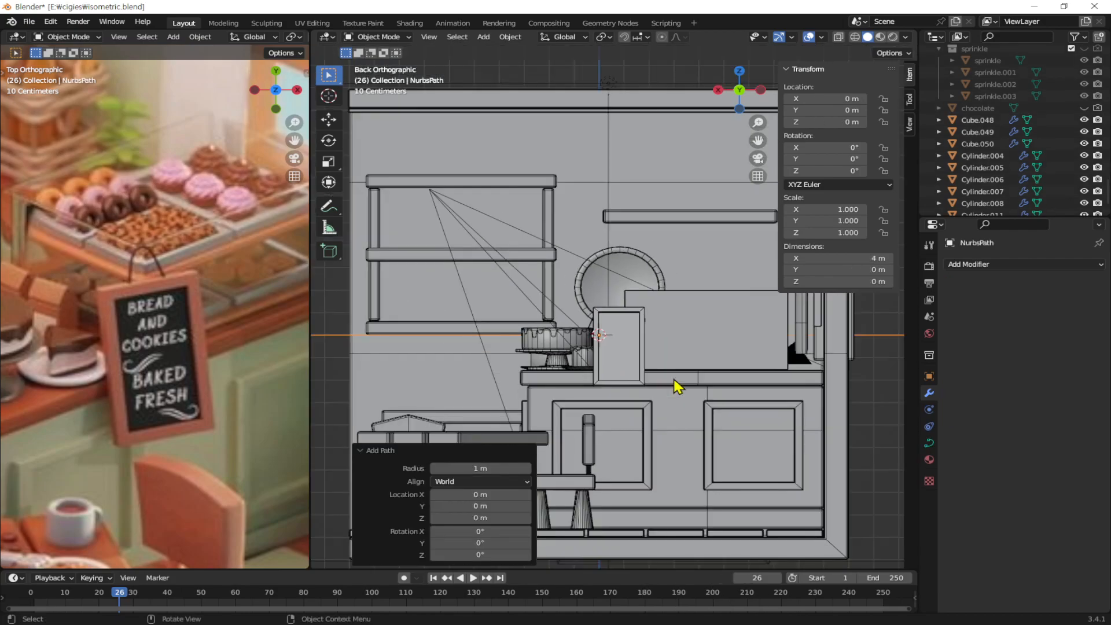
Step: Scale the path down to about 0.027 and place it just above the sign's upper edge
key(g)
click(787, 366)
key(s)
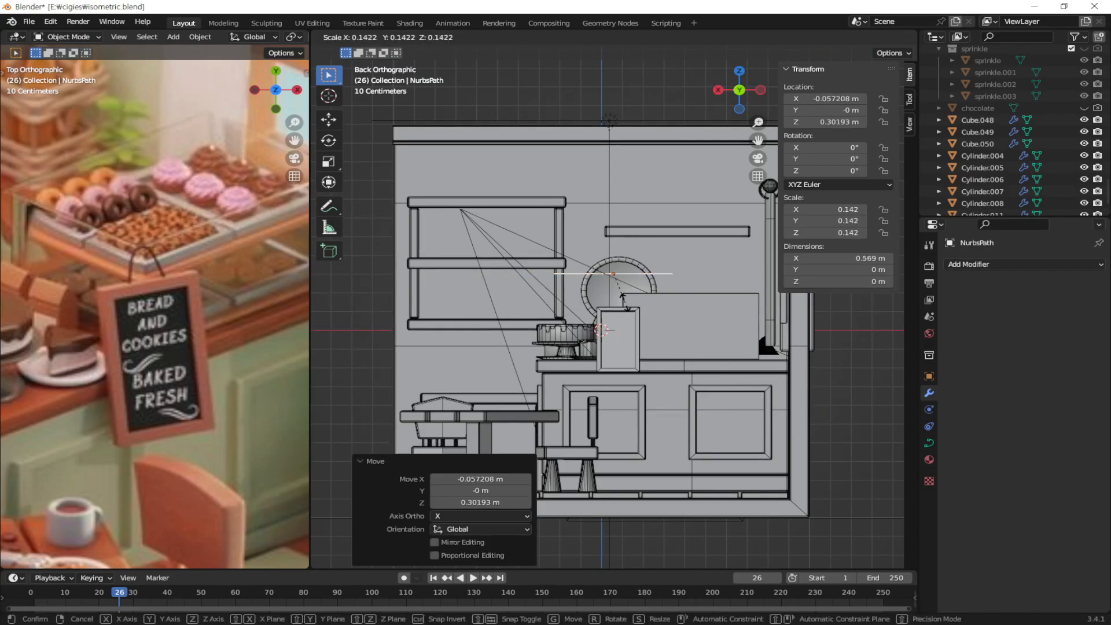
click(614, 280)
scroll(658, 320, up, 6)
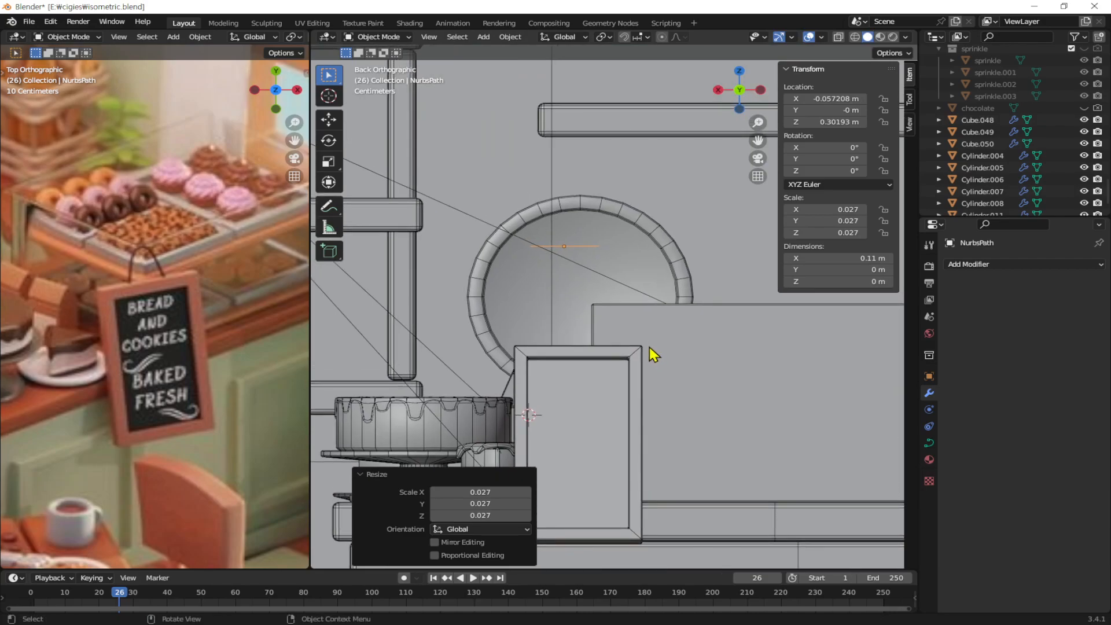
key(g)
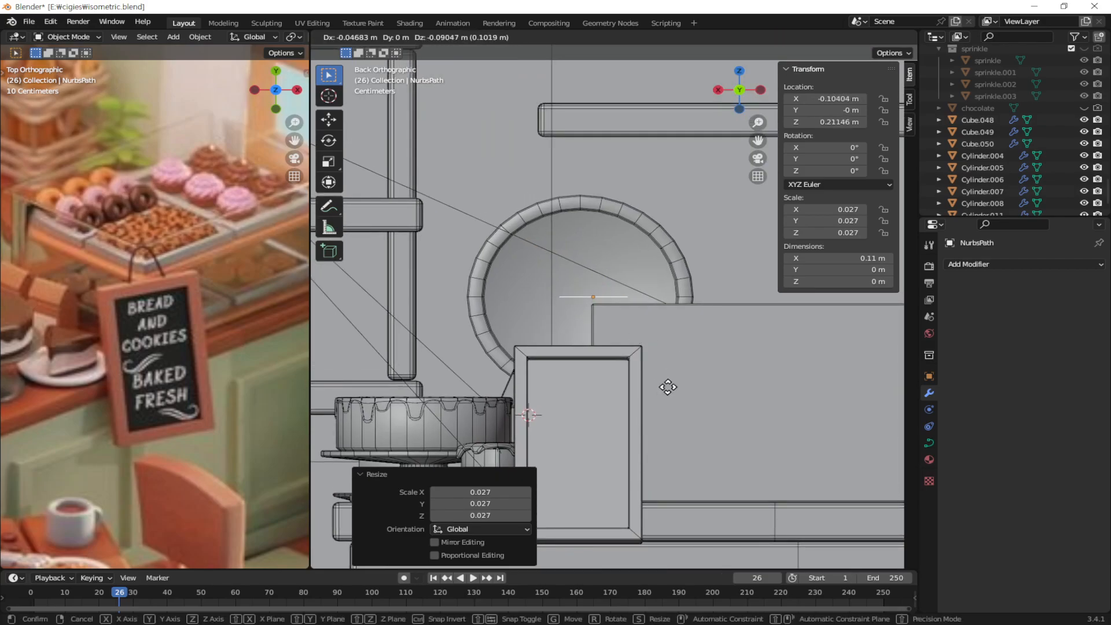
click(673, 396)
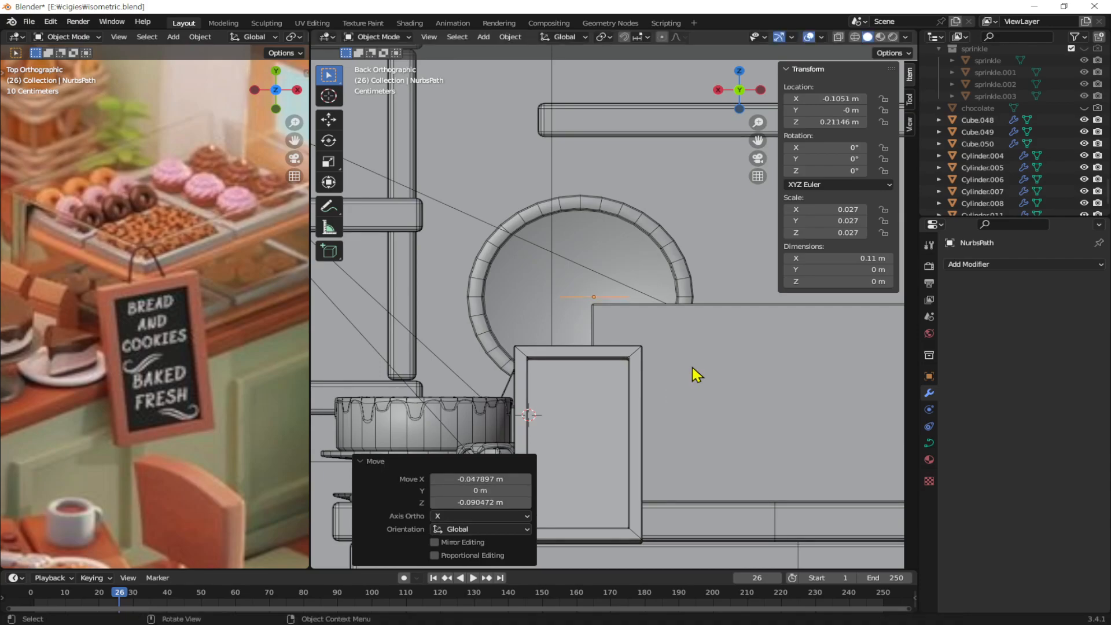
Step: Pull the path's two end points down onto the frame's upper edge and scale them closer together to form an arch
key(Tab)
scroll(642, 365, up, 4)
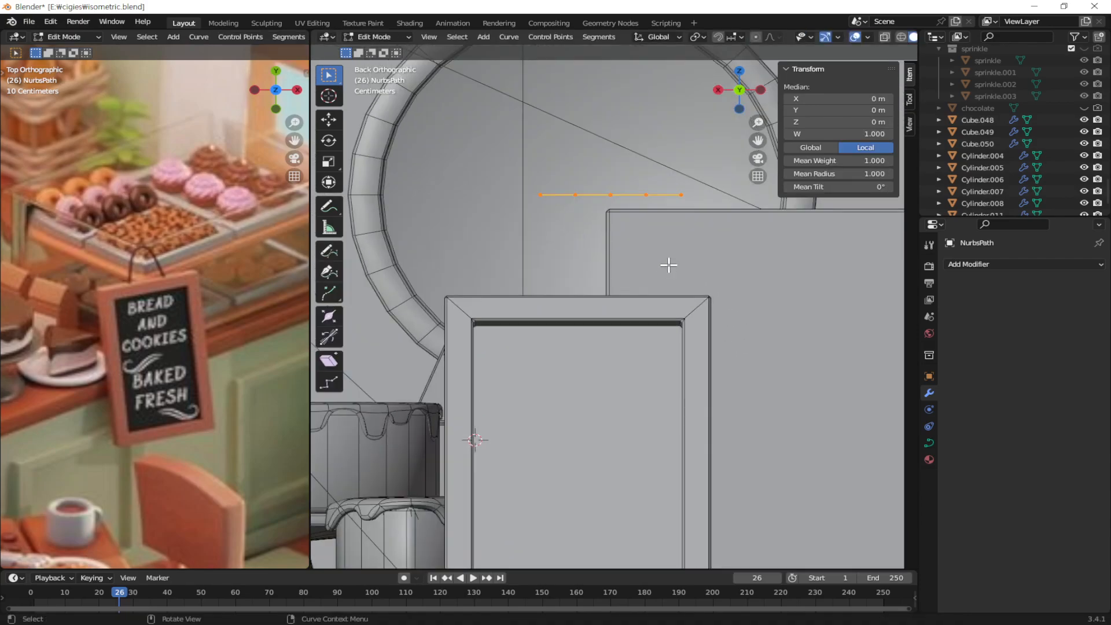
drag(700, 174, 672, 217)
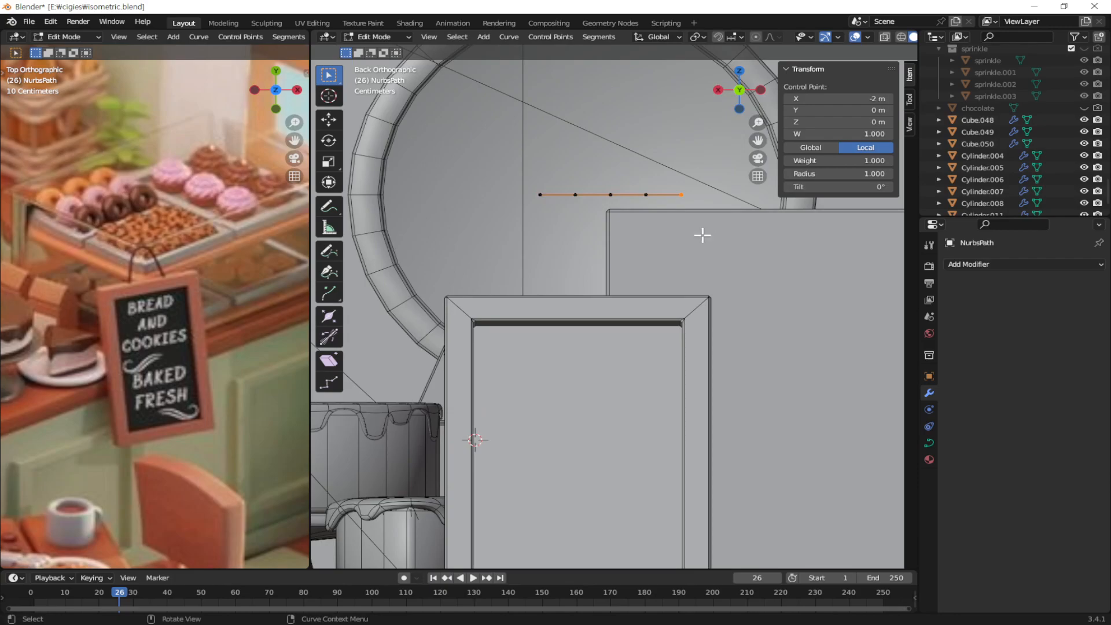
shift+click(540, 194)
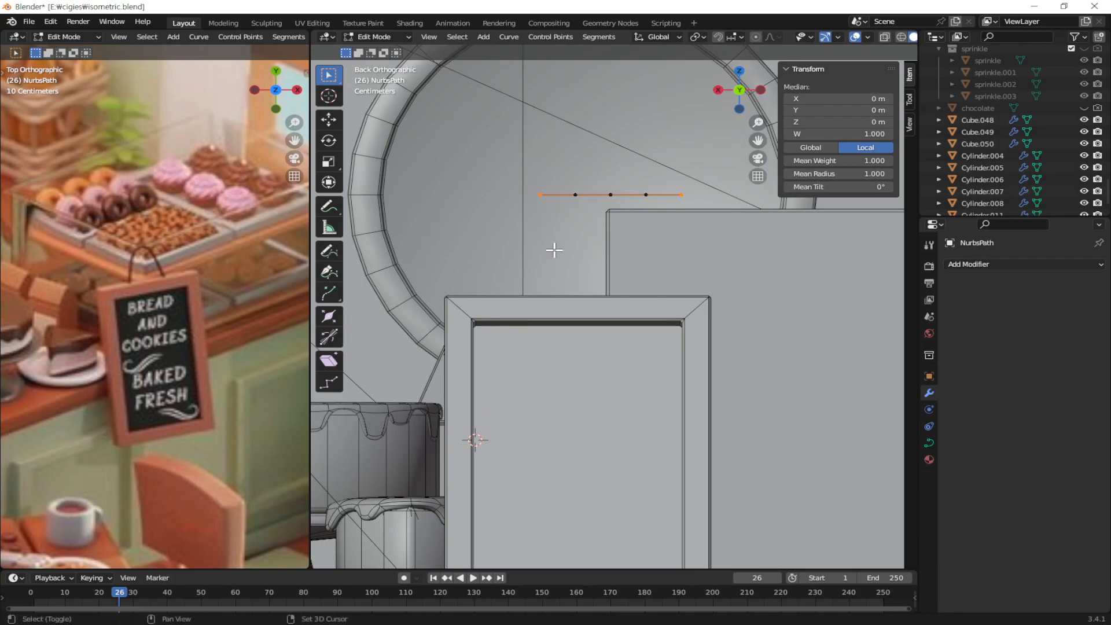
key(g)
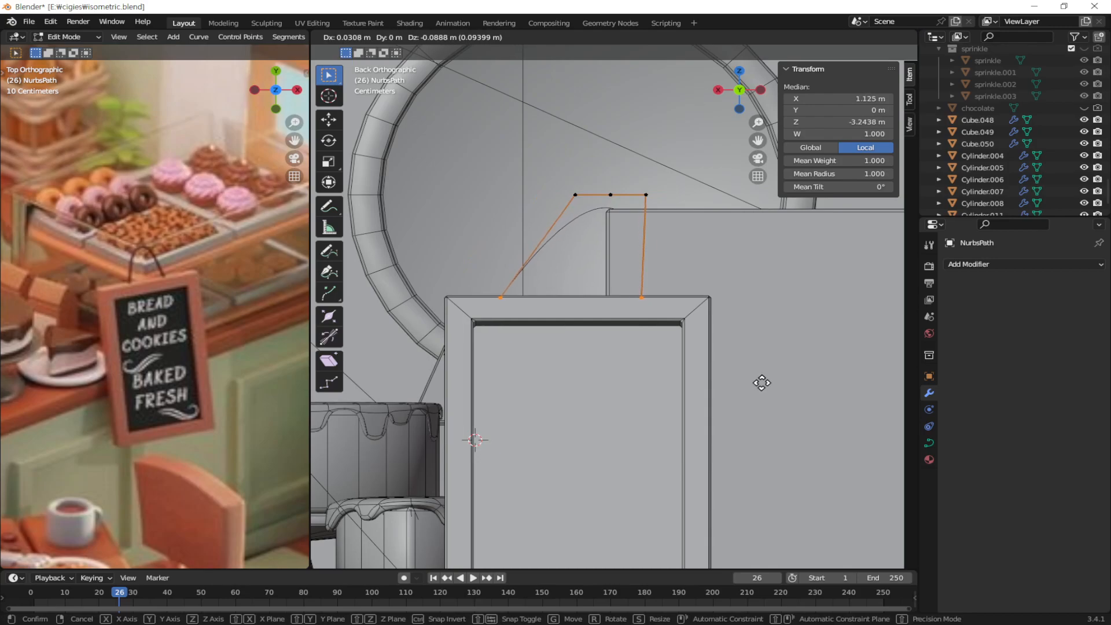
click(761, 382)
key(s)
click(711, 365)
key(g)
click(741, 396)
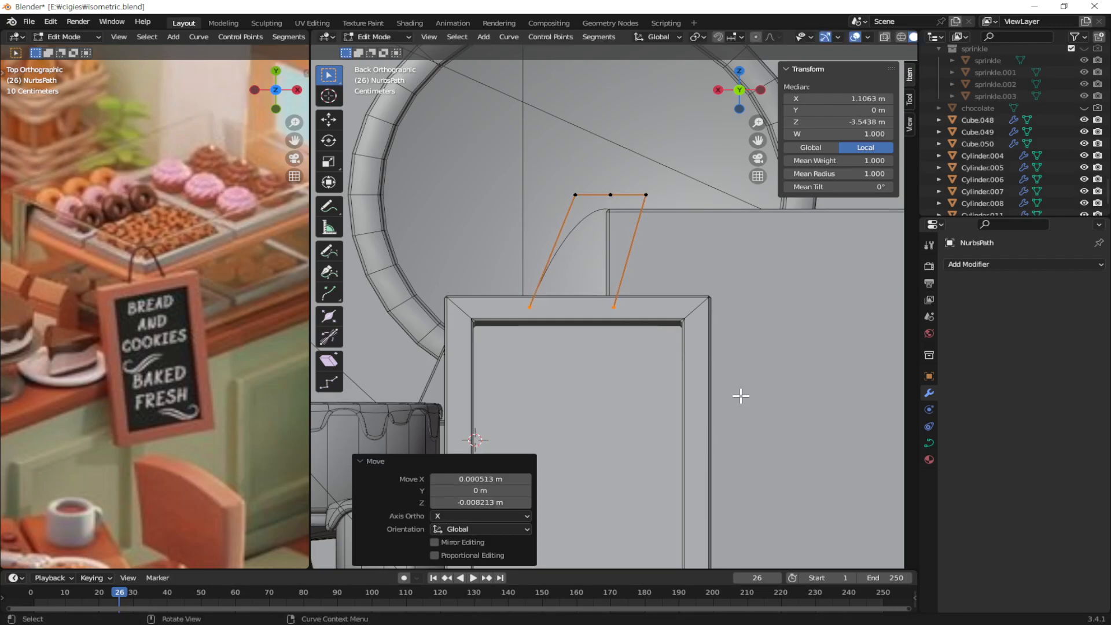
Step: Move the whole path along Y to about 0.254 m, close behind the leaning sign
alt+middle_drag(601, 349, 734, 355)
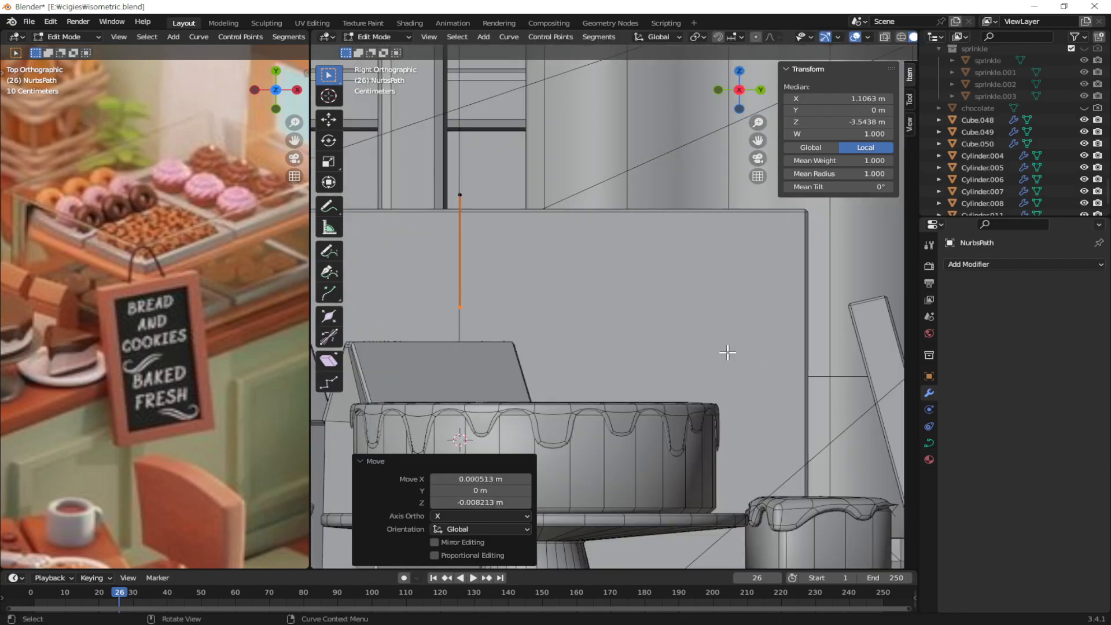
key(Tab)
shift+middle_drag(629, 367, 514, 372)
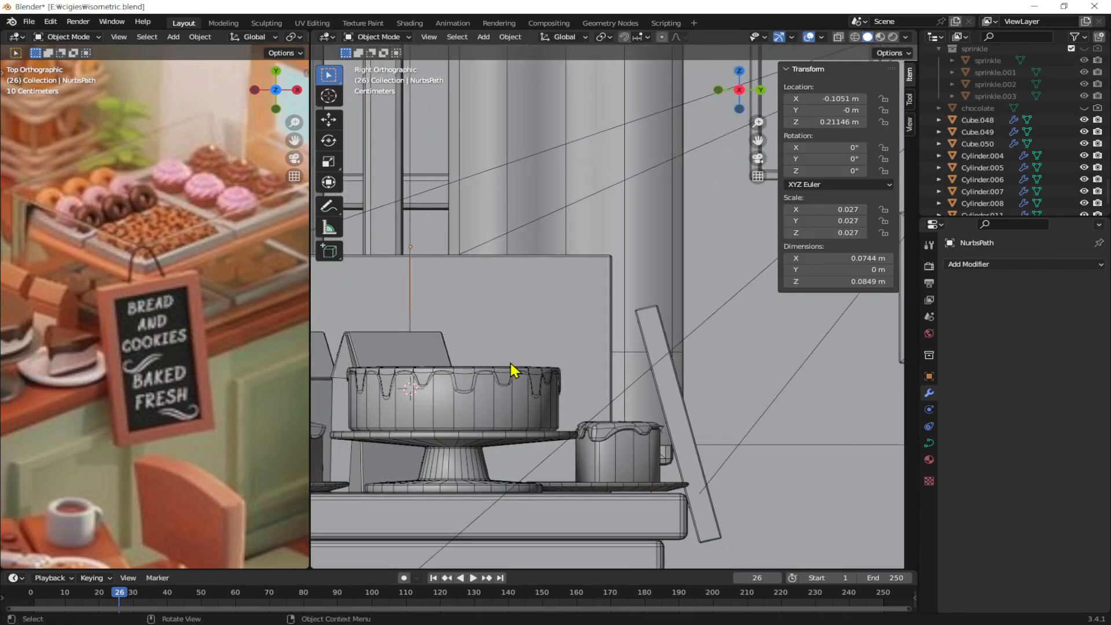
key(g)
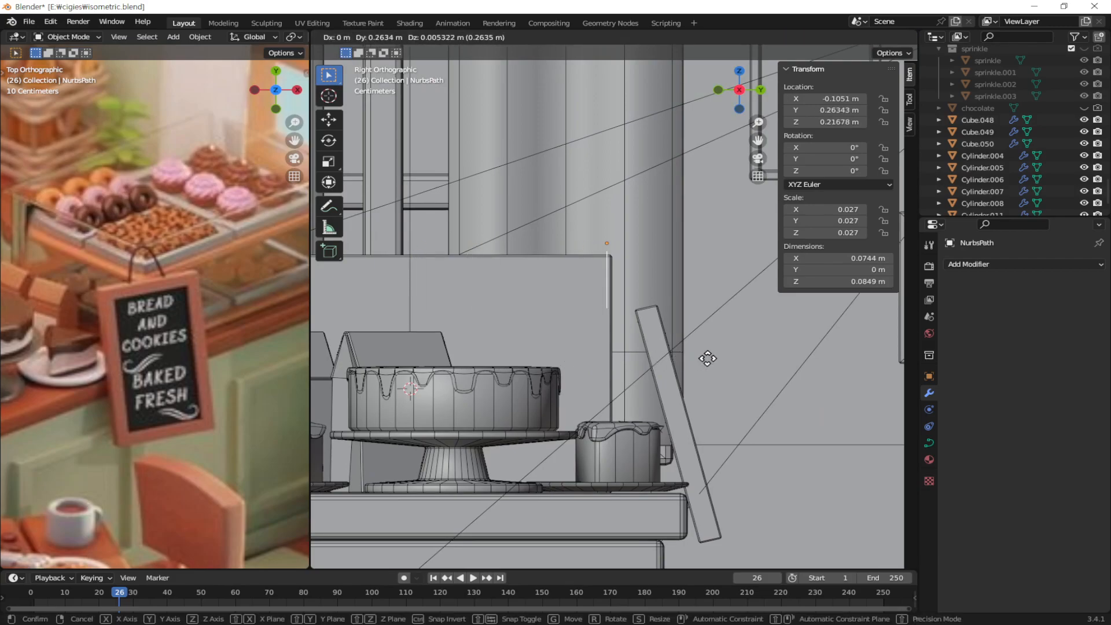
key(y)
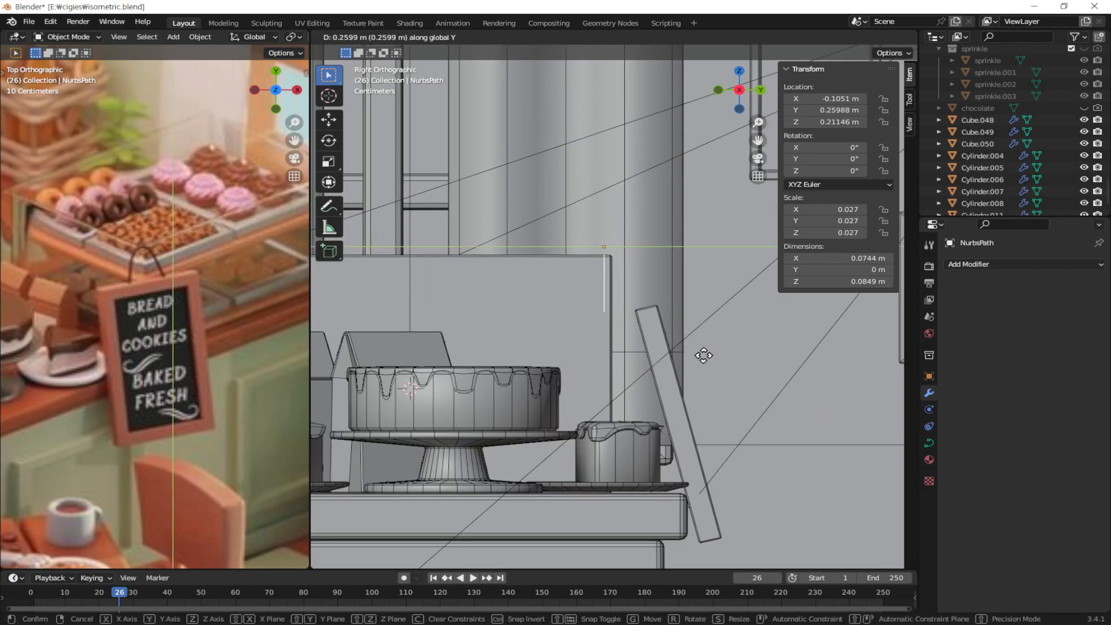
click(702, 361)
Step: Move the path's two end points about 0.067 m along Y onto the upper end of the sign
key(Tab)
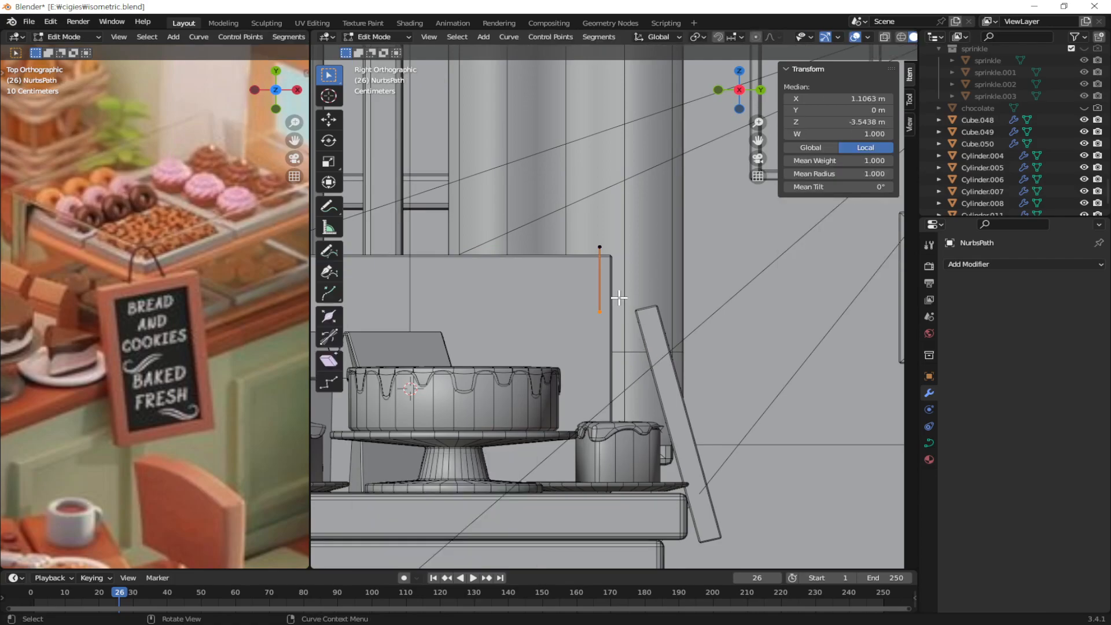
key(g)
key(y)
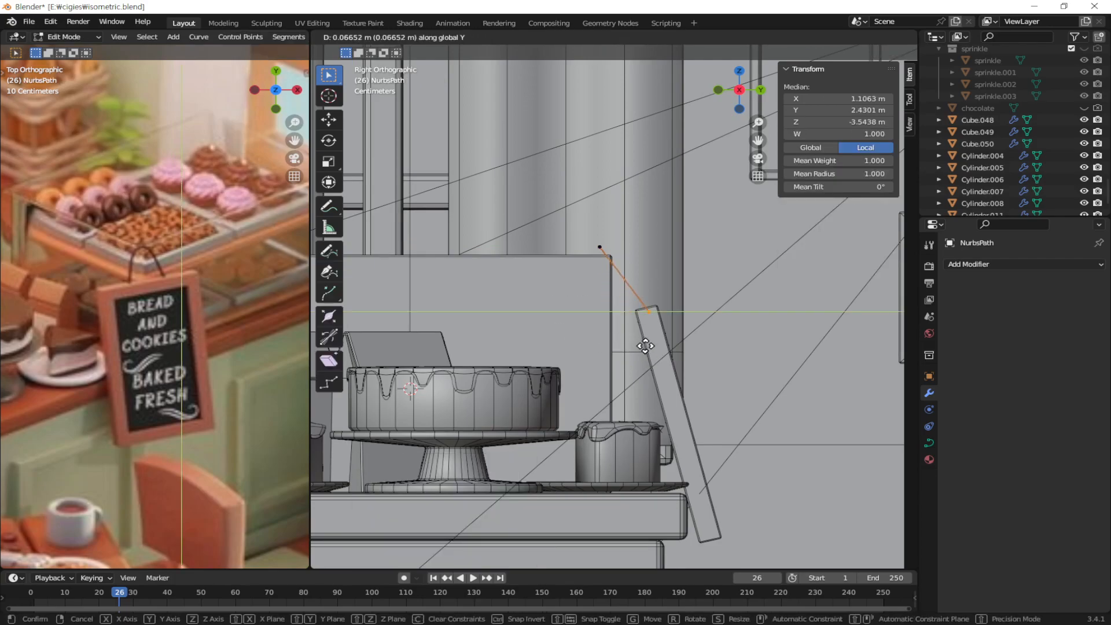
click(646, 347)
Step: Select the three middle points of the cord path and raise them about 0.012 m along Z
middle_drag(646, 346, 650, 278)
scroll(651, 278, up, 2)
drag(670, 173, 526, 235)
mouse_move(751, 331)
middle_down()
mouse_move(739, 305)
mouse_move(734, 323)
middle_up()
key(g)
key(z)
click(735, 311)
Step: Rotate the three middle cord points about 40.4° around Z and shift them to drape around the display case's corner
middle_drag(717, 241, 654, 339)
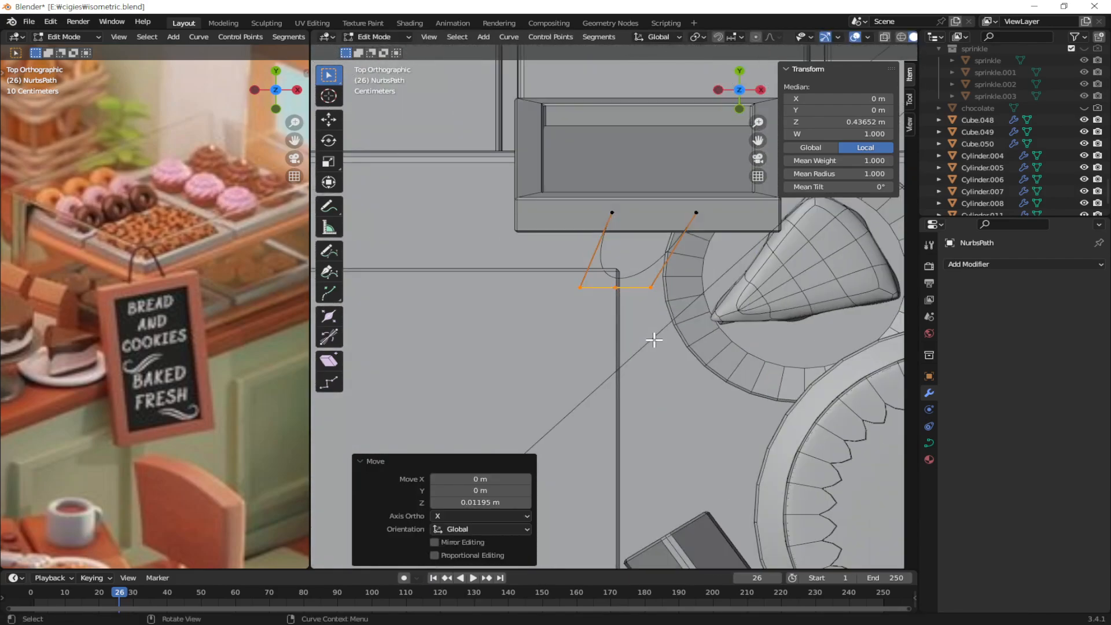
key(r)
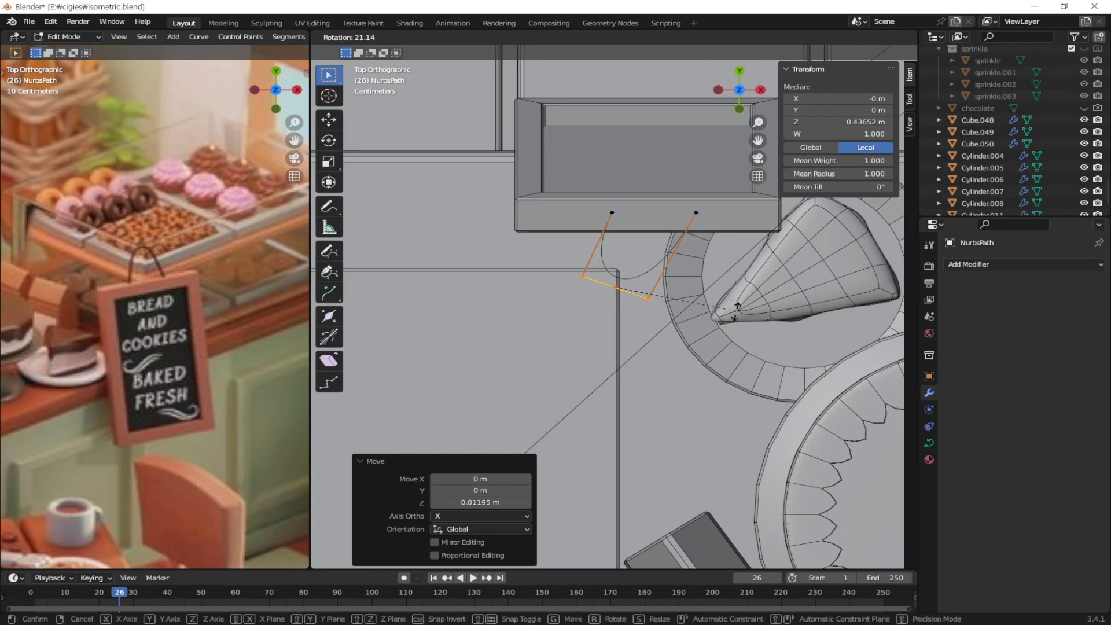
click(716, 344)
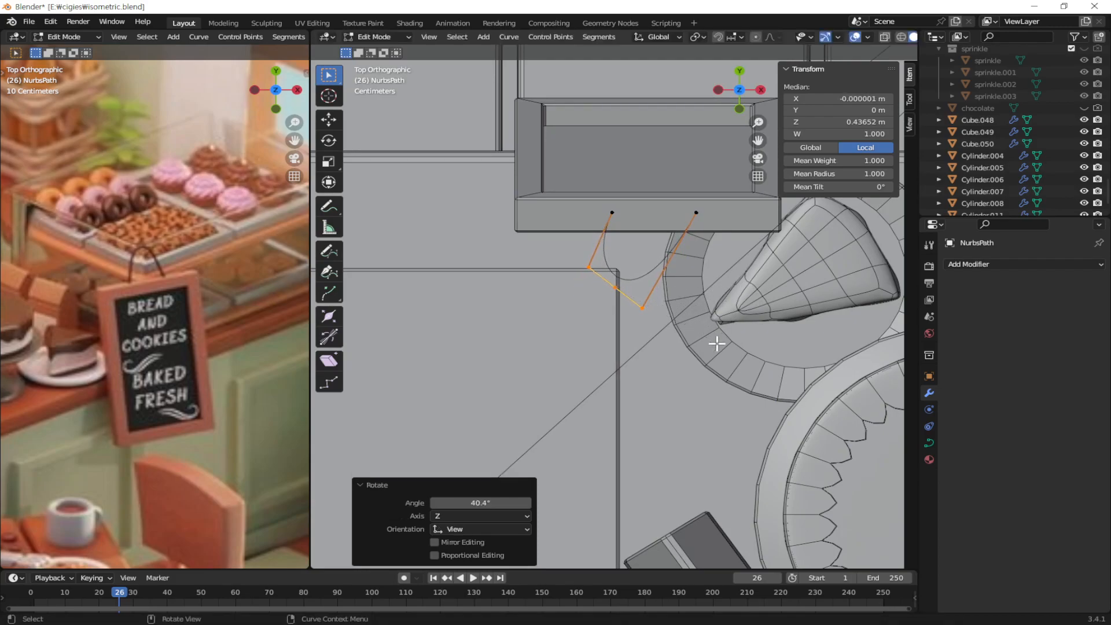
key(g)
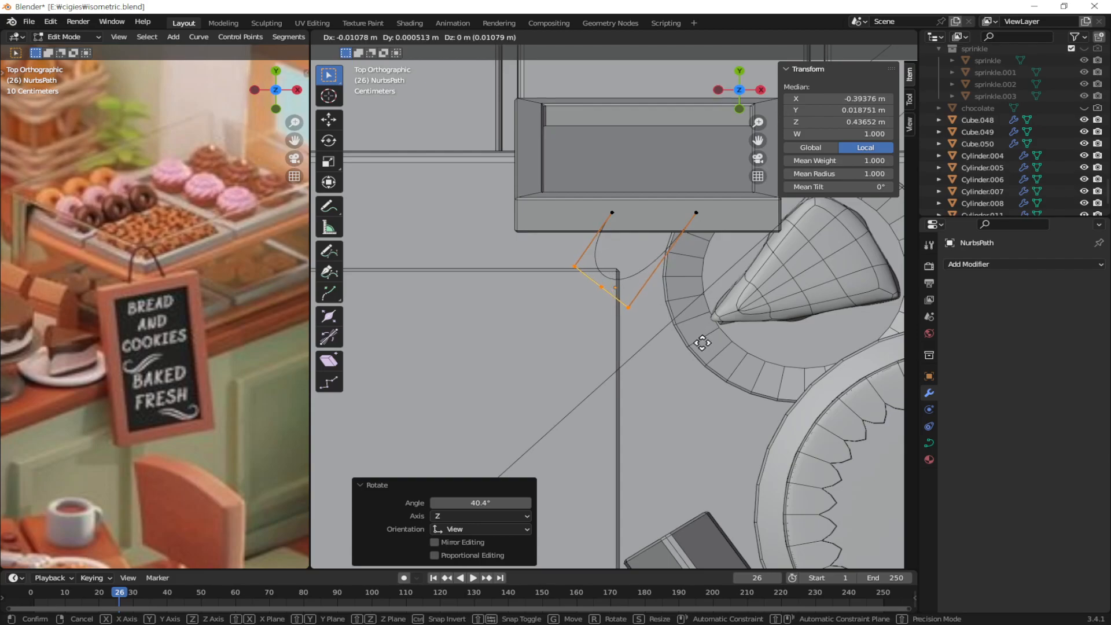
click(702, 346)
middle_drag(602, 339, 446, 355)
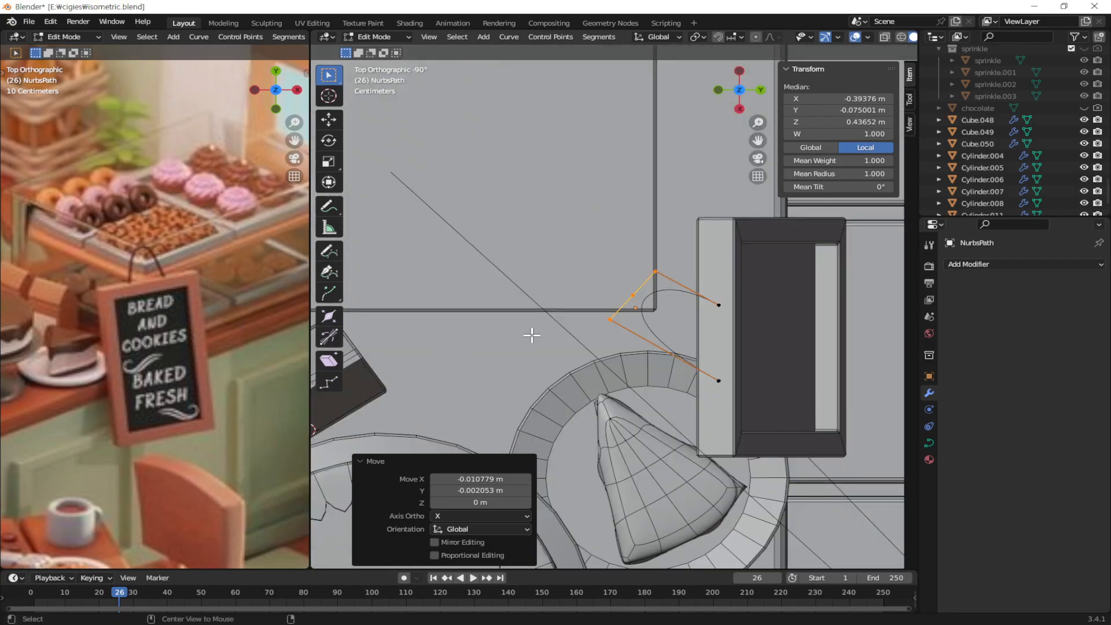
key(g)
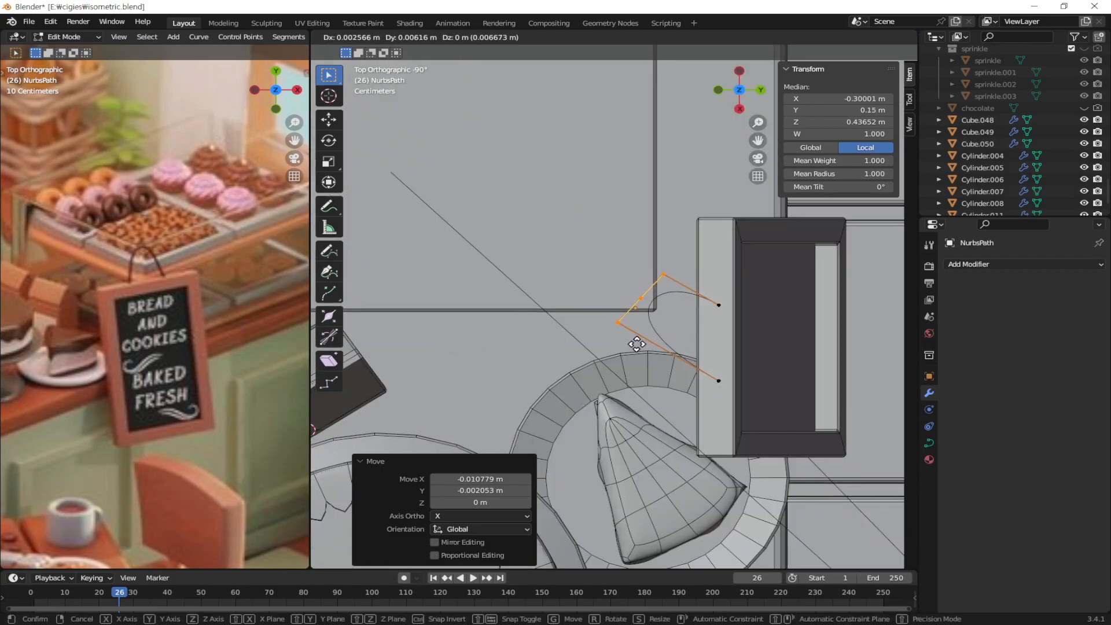
click(637, 347)
Step: Raise the cord's middle points about 0.009 m along Z above the display case's edge
middle_drag(649, 358, 646, 226)
key(g)
key(z)
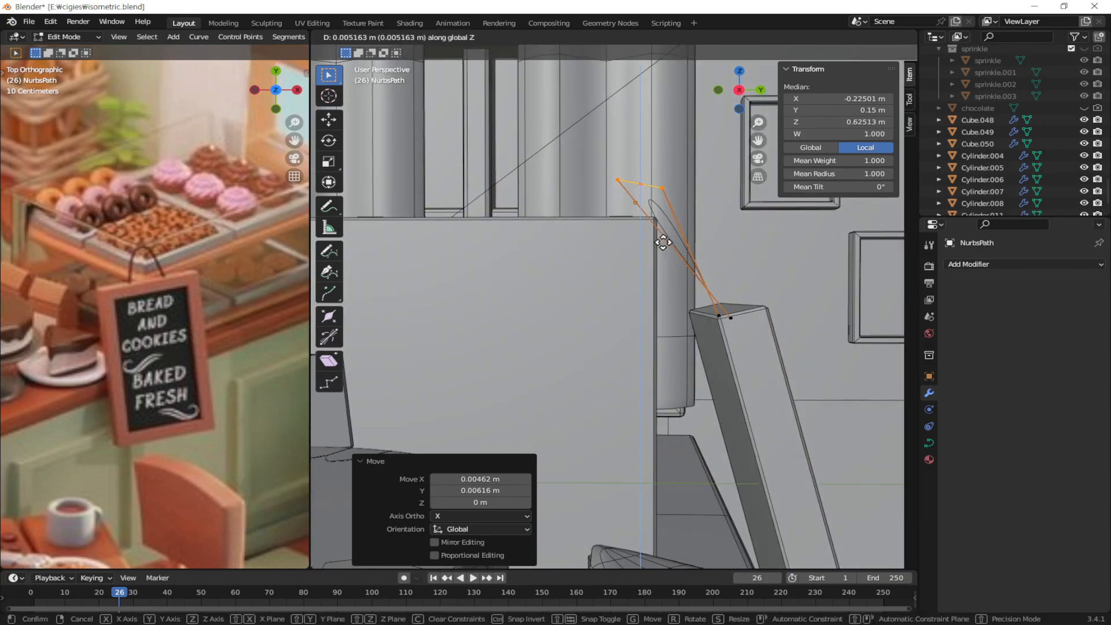
click(654, 187)
Step: Shift the cord's middle points about 0.008 m farther over the case corner in top view and return to Object Mode
middle_drag(654, 187, 654, 327)
key(KP_7)
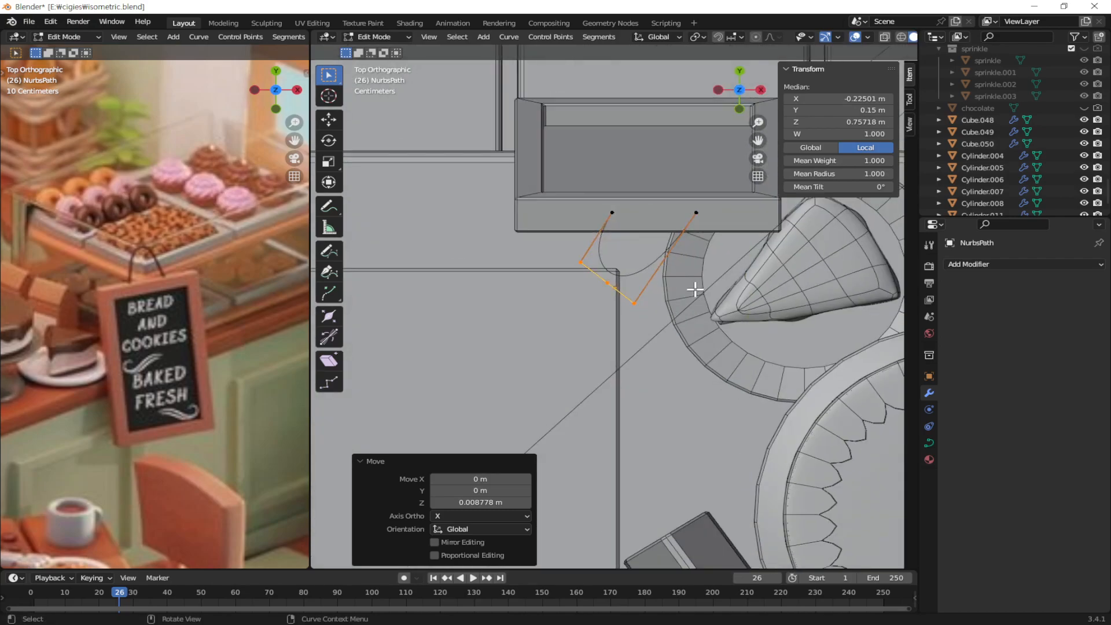
key(g)
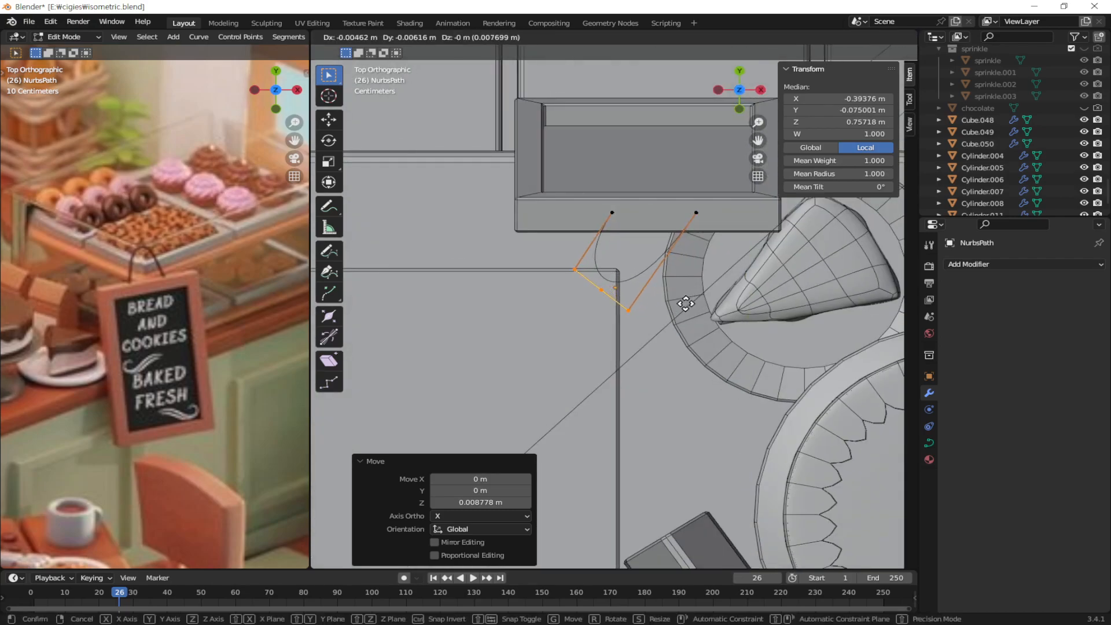
click(685, 303)
middle_drag(685, 303, 642, 372)
key(Tab)
scroll(646, 319, up, 5)
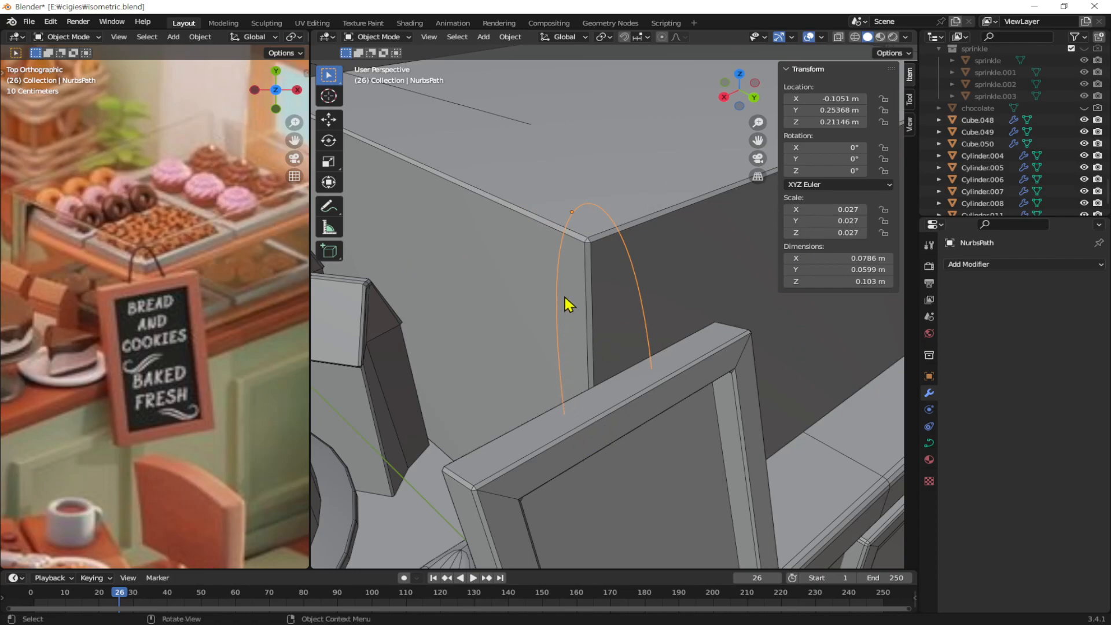
Step: Lower the cord curve's preview resolution, trying 2 and settling on 5
click(929, 443)
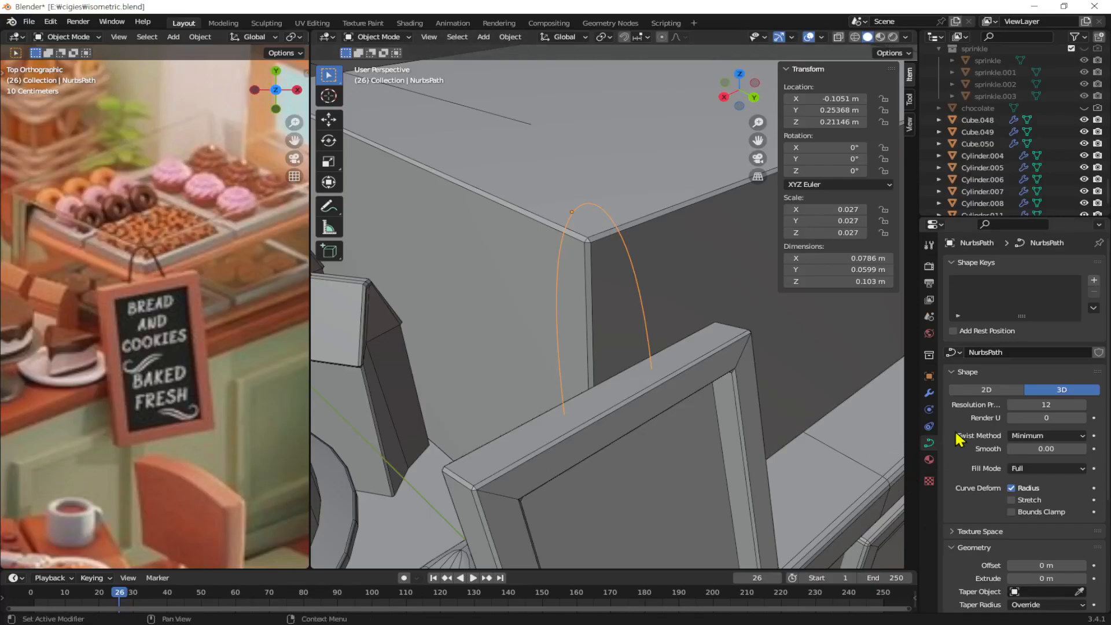
click(1067, 405)
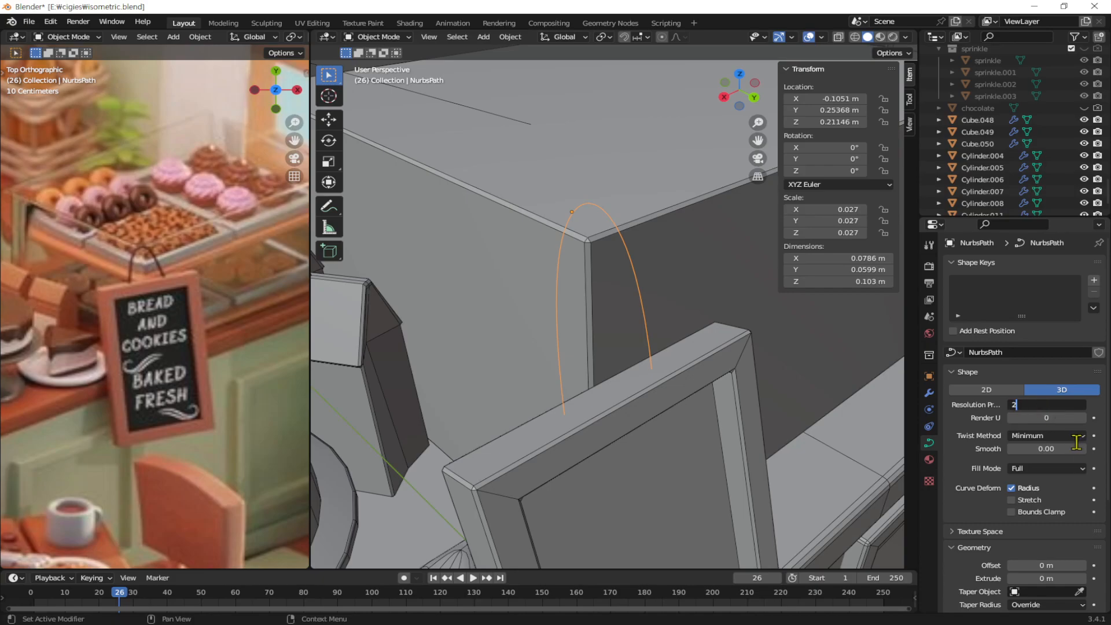
key(Return)
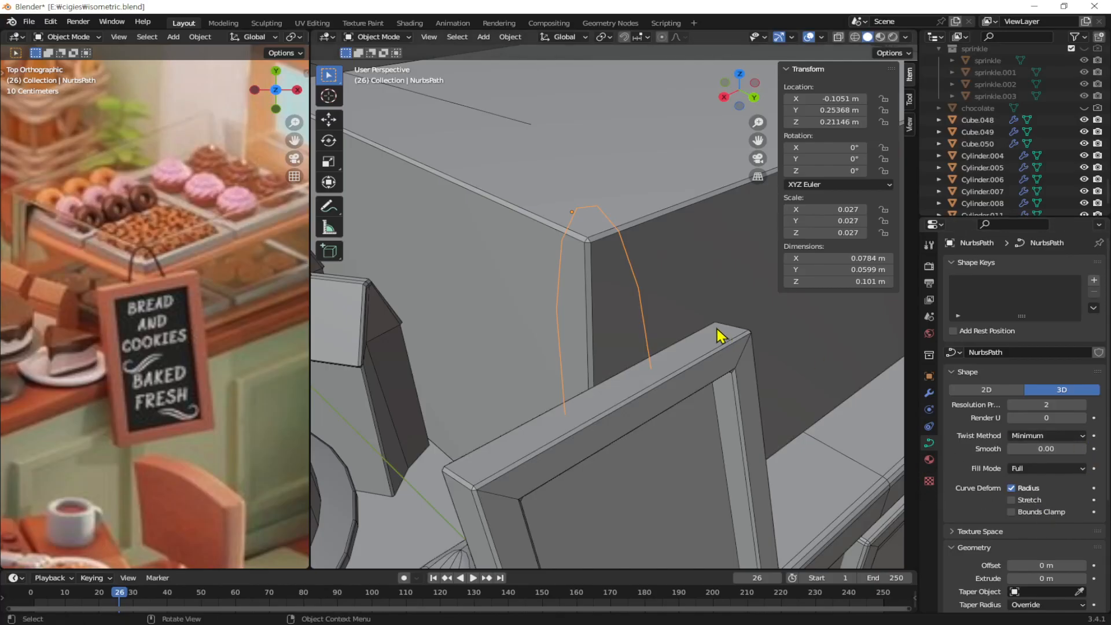
middle_drag(195, 186, 160, 180)
middle_drag(639, 344, 618, 291)
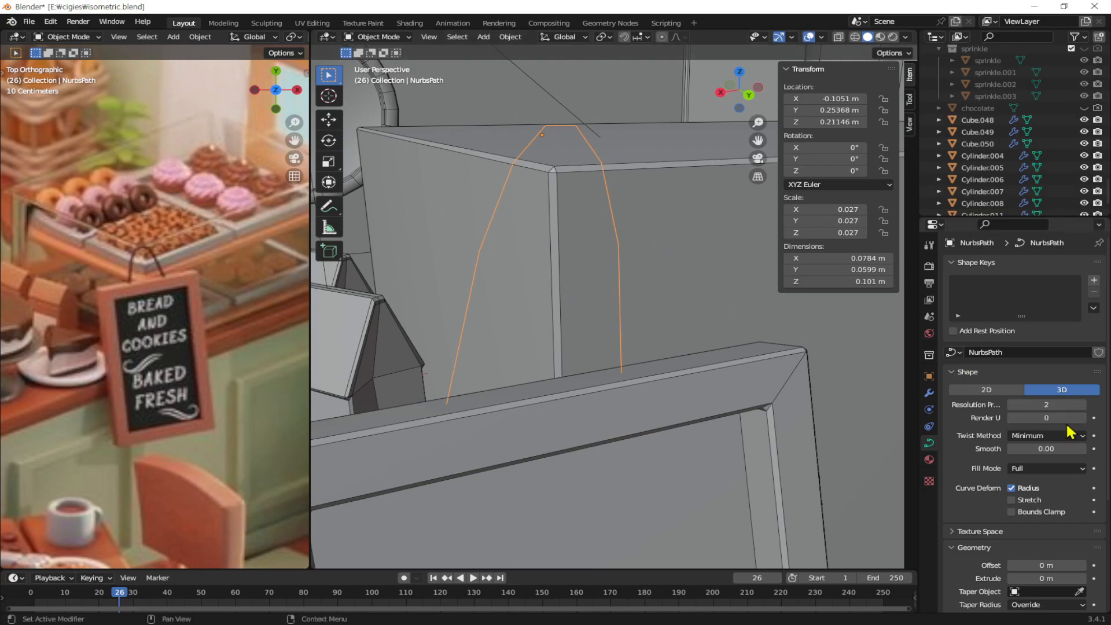
click(1048, 406)
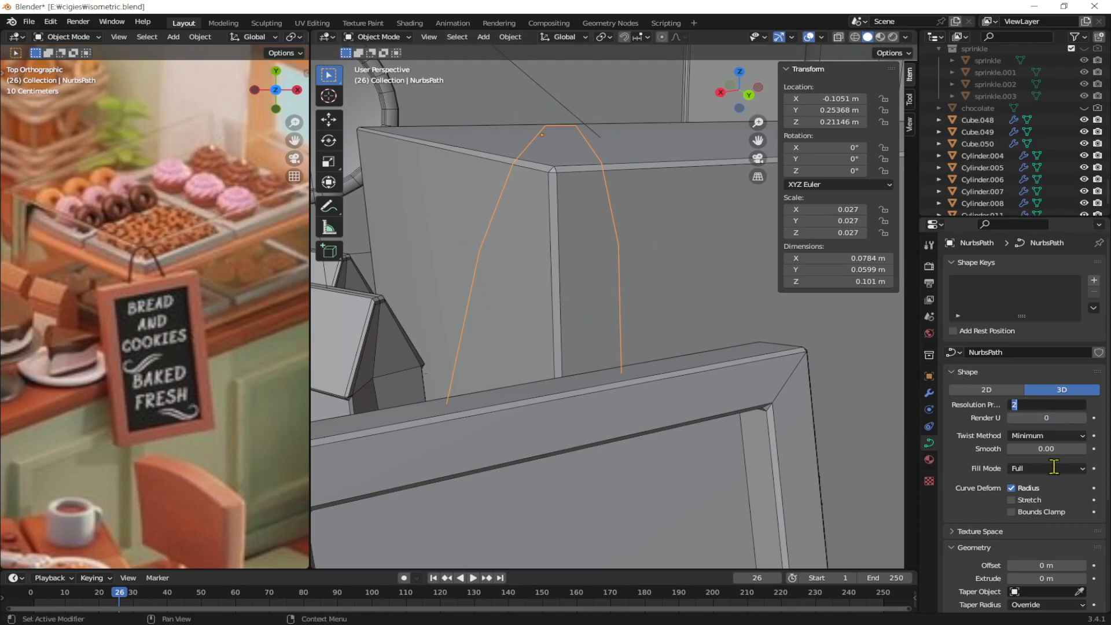
key(Return)
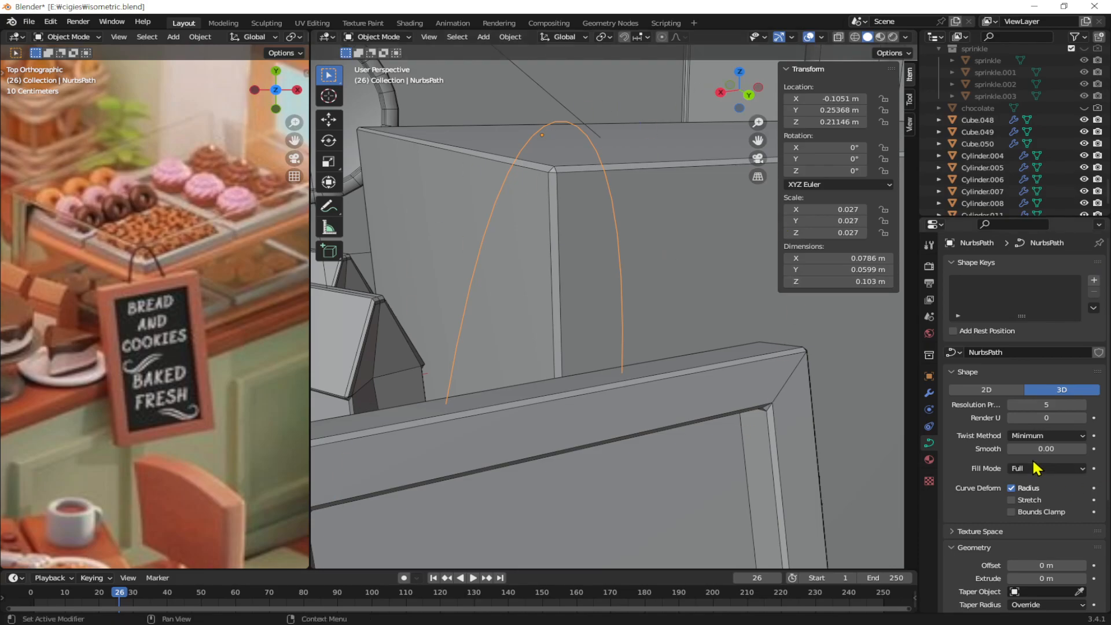
Step: Set the resolution of the cord curve's round bevel to 2
scroll(1036, 474, down, 6)
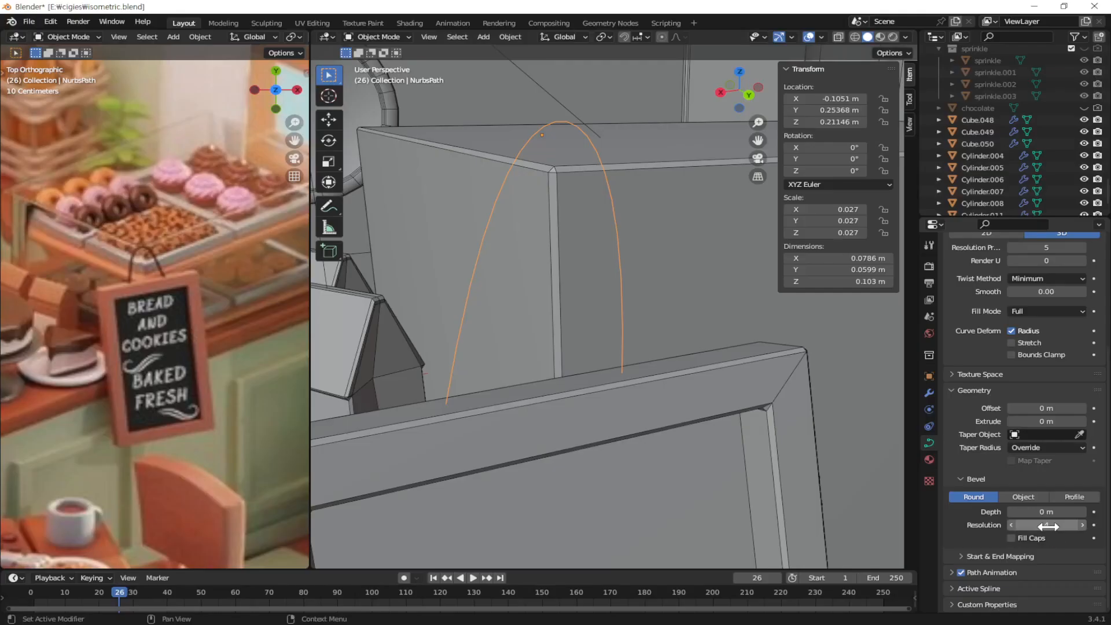
click(984, 481)
key(Return)
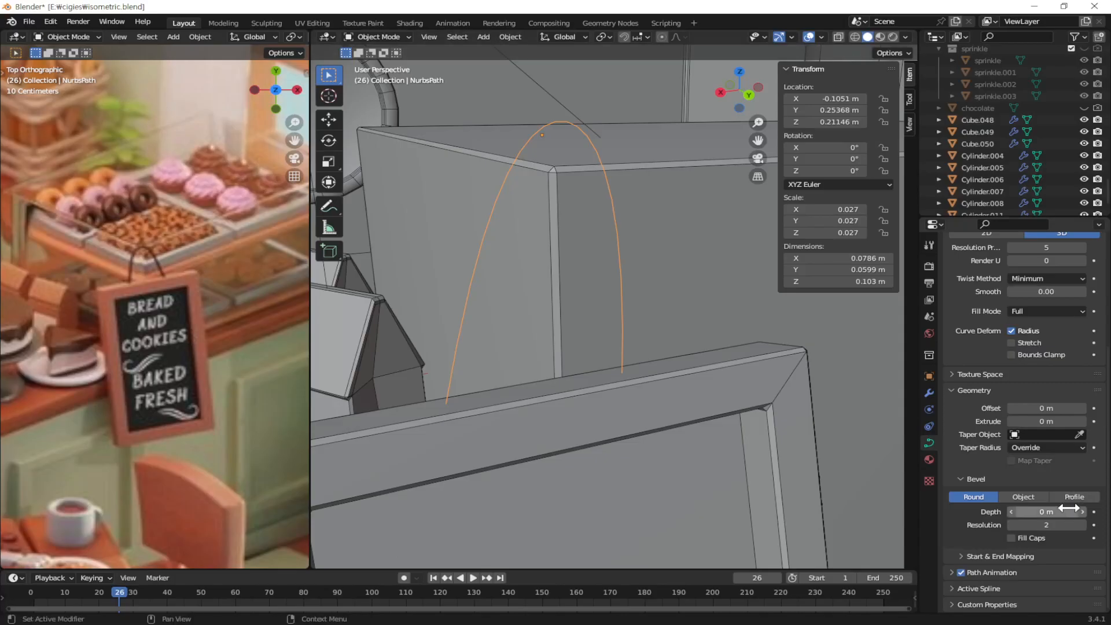
Step: Thicken the cord curve into a tube by raising its bevel depth to 0.2 m
click(1054, 469)
click(1054, 469)
click(1082, 512)
click(1082, 513)
click(1082, 513)
click(1082, 513)
click(1082, 512)
click(1081, 512)
click(1081, 512)
click(1082, 512)
click(1082, 512)
click(1082, 512)
click(1082, 512)
click(1082, 512)
click(1082, 512)
click(1082, 512)
click(1082, 512)
click(1082, 512)
click(1082, 513)
click(1082, 512)
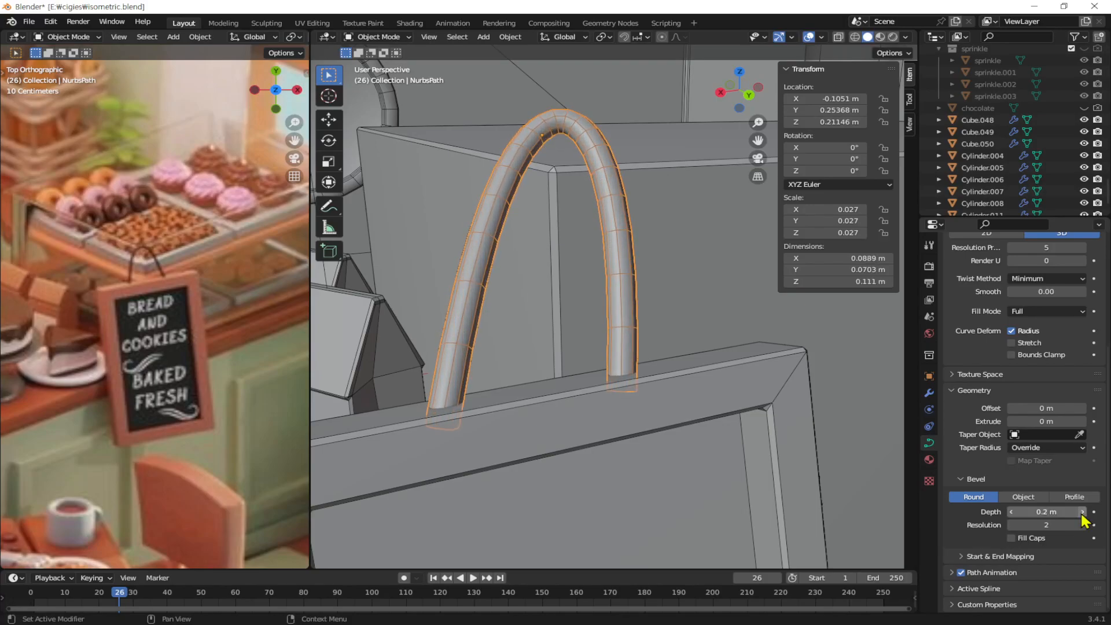
Step: Select the cord's three upper control points in back view and lower them about 0.0154 m along Z
middle_drag(566, 377, 595, 226)
key(ctrl+KP_1)
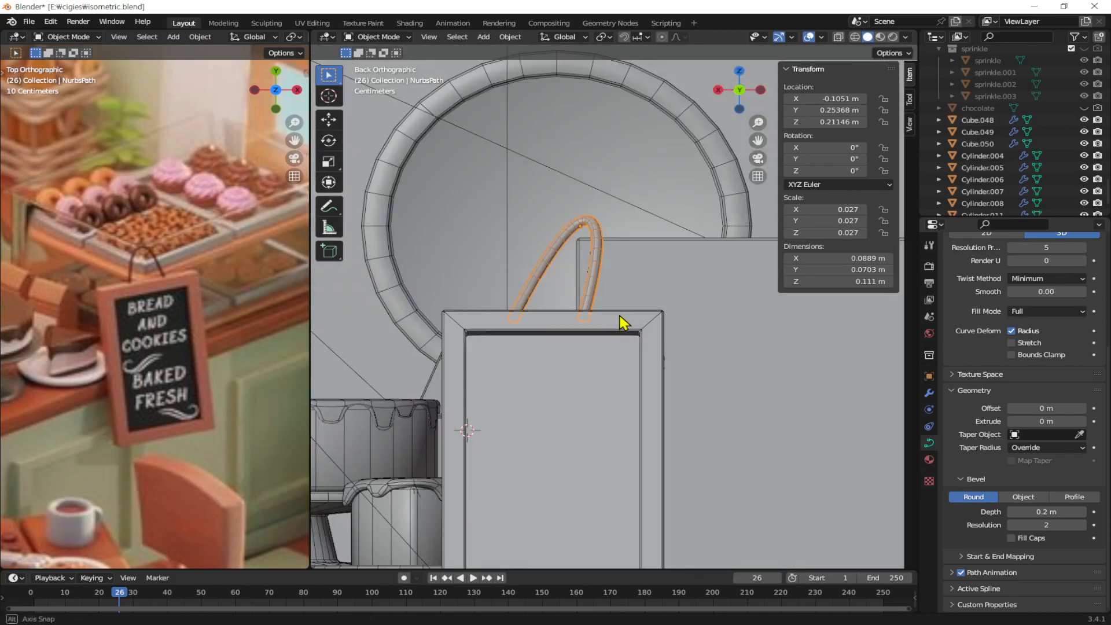
key(Tab)
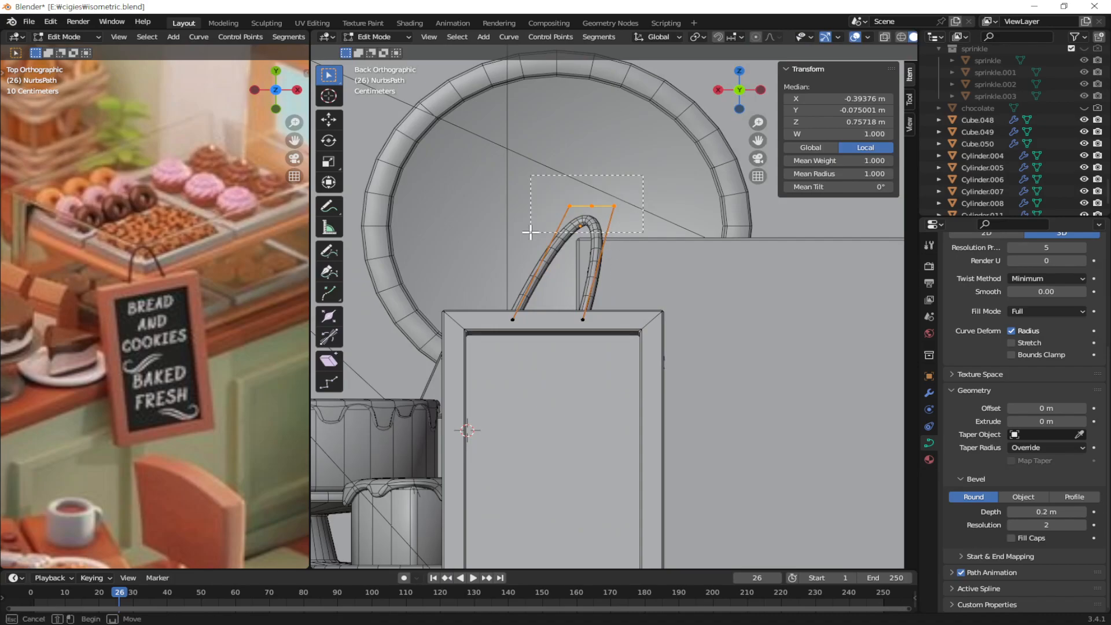
key(g)
key(z)
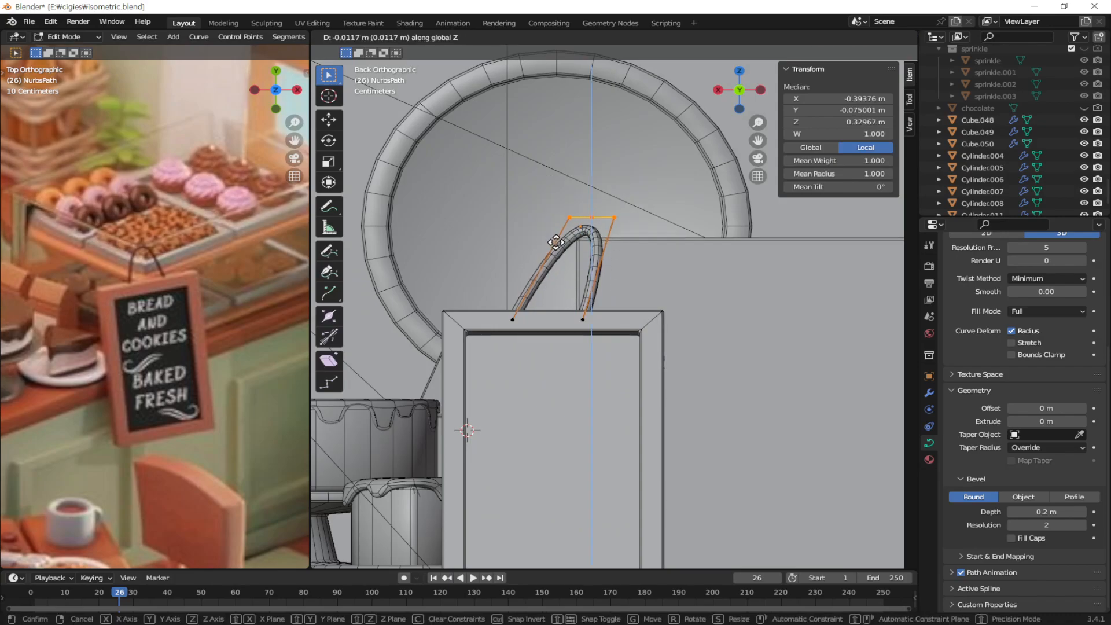
click(555, 246)
Step: Shift the cord's upper control points slightly toward the sign in top view and return to Object Mode
middle_drag(618, 247, 759, 372)
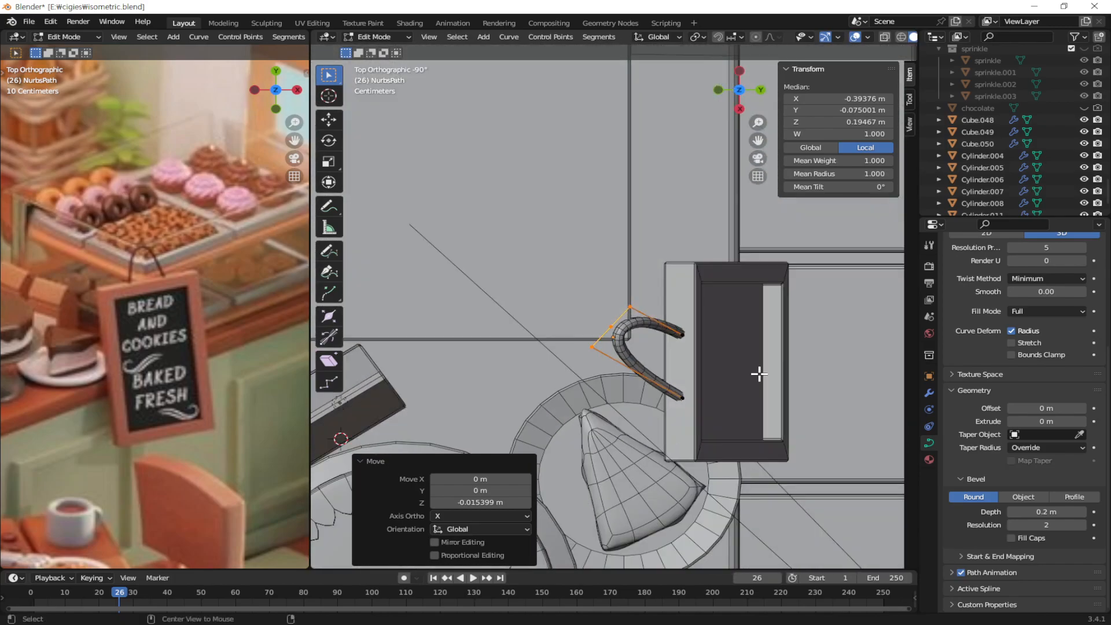
key(g)
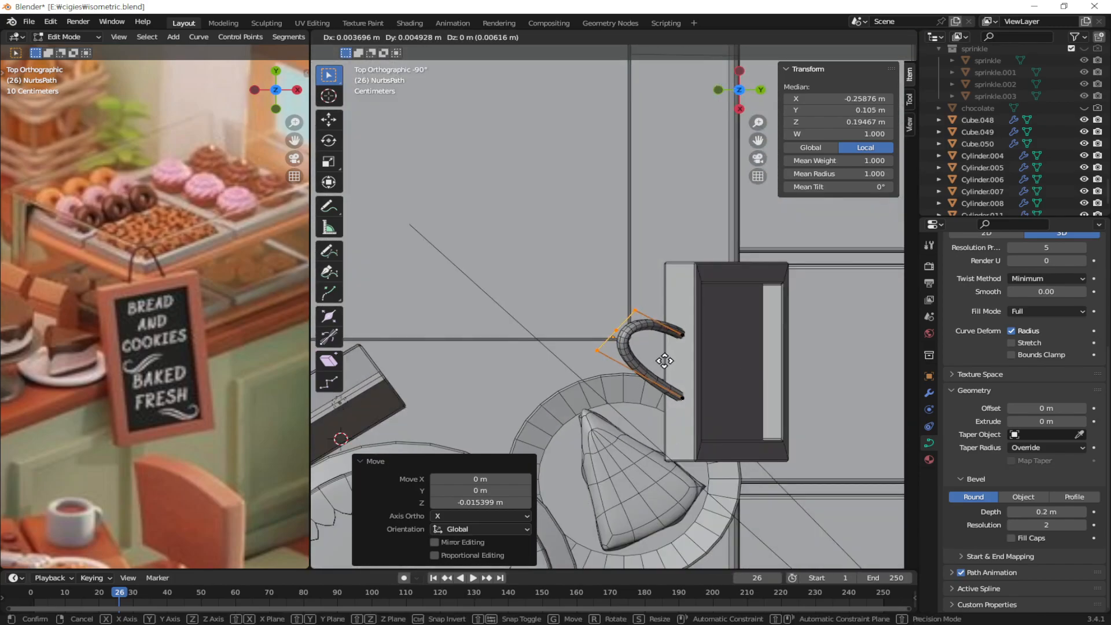
click(659, 357)
middle_drag(604, 353, 764, 301)
key(Tab)
Step: Switch the 3D viewport to Material Preview shading and inspect the sign and its cord on the counter
click(803, 498)
middle_drag(727, 397, 674, 375)
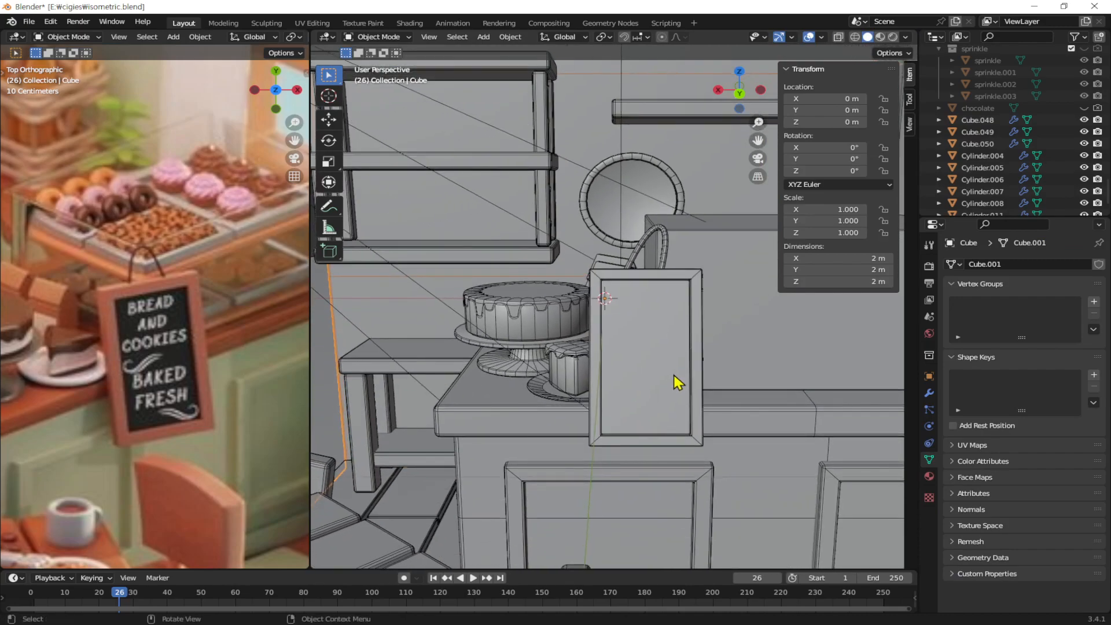
key(z)
click(682, 442)
mouse_move(670, 392)
middle_down()
mouse_move(698, 357)
mouse_move(703, 308)
mouse_move(693, 328)
middle_up()
scroll(703, 305, up, 2)
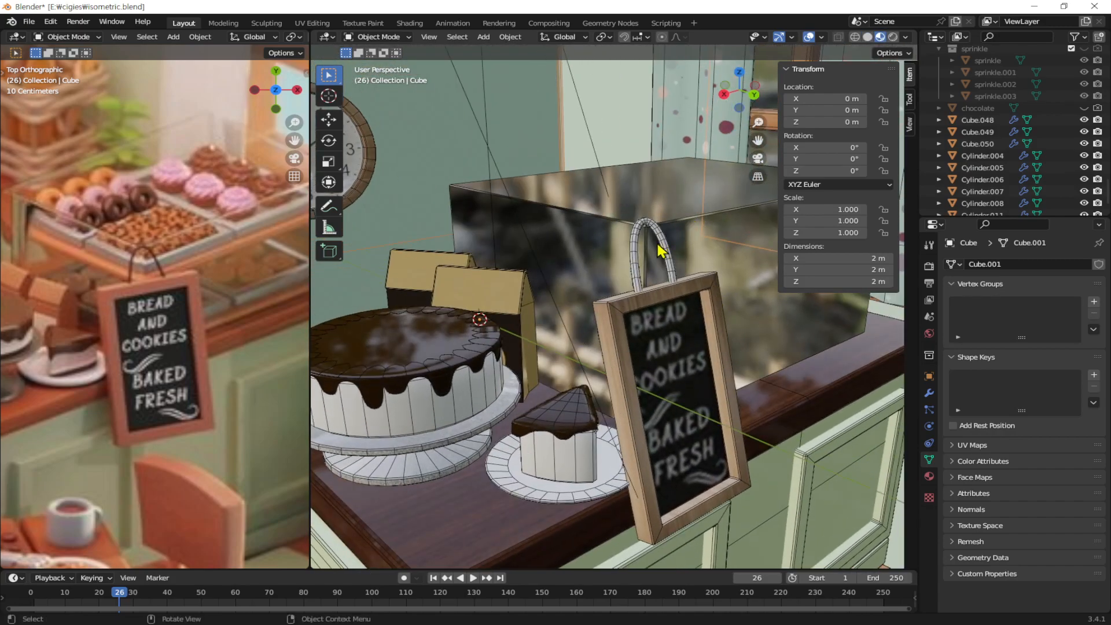
Step: Select the sign's hanging cord and assign the existing isometric material to it
click(637, 257)
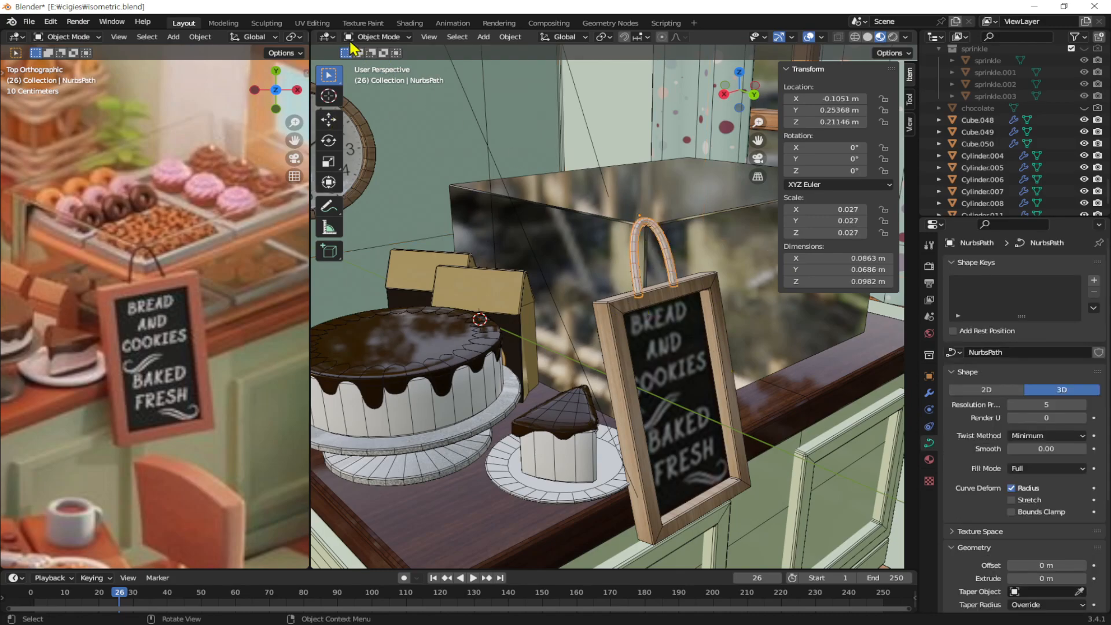
click(929, 461)
click(952, 315)
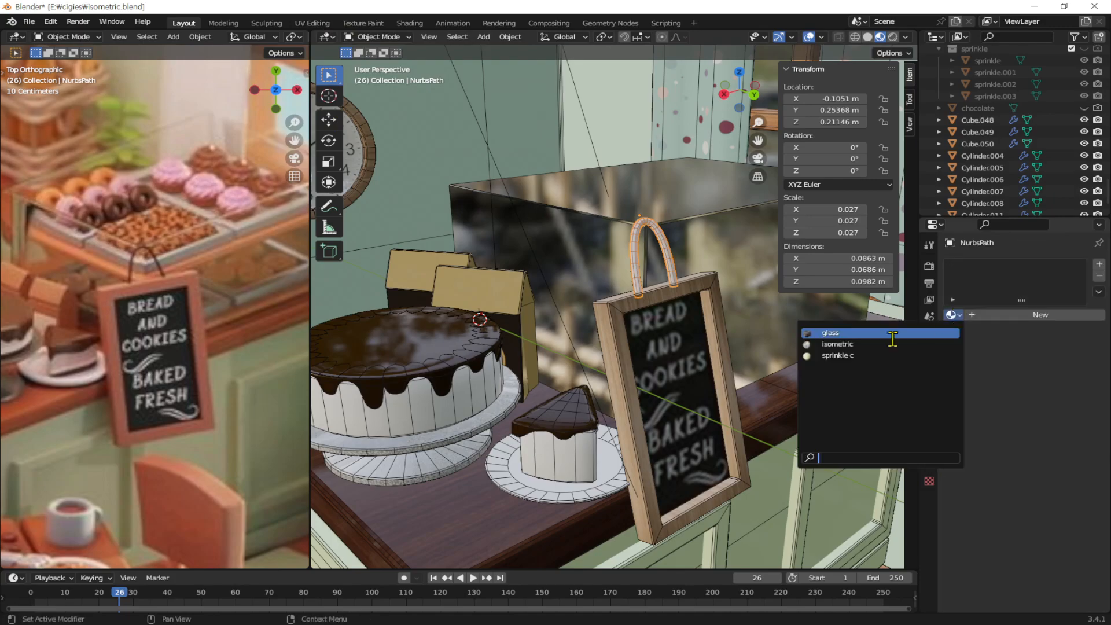
click(848, 345)
Step: Open the UV Editing workspace and examine the cord up close with all its control points selected
middle_drag(774, 385, 463, 324)
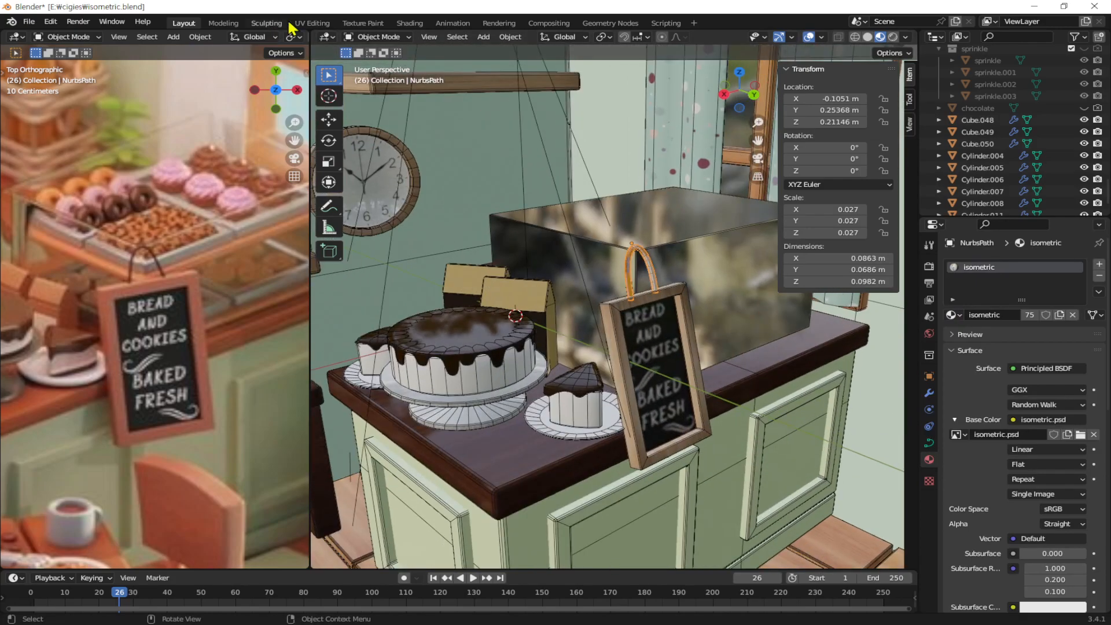
click(313, 24)
scroll(289, 310, down, 2)
mouse_move(308, 317)
shift+middle_down()
mouse_move(238, 315)
mouse_move(314, 313)
shift+middle_up()
scroll(259, 308, up, 2)
key(a)
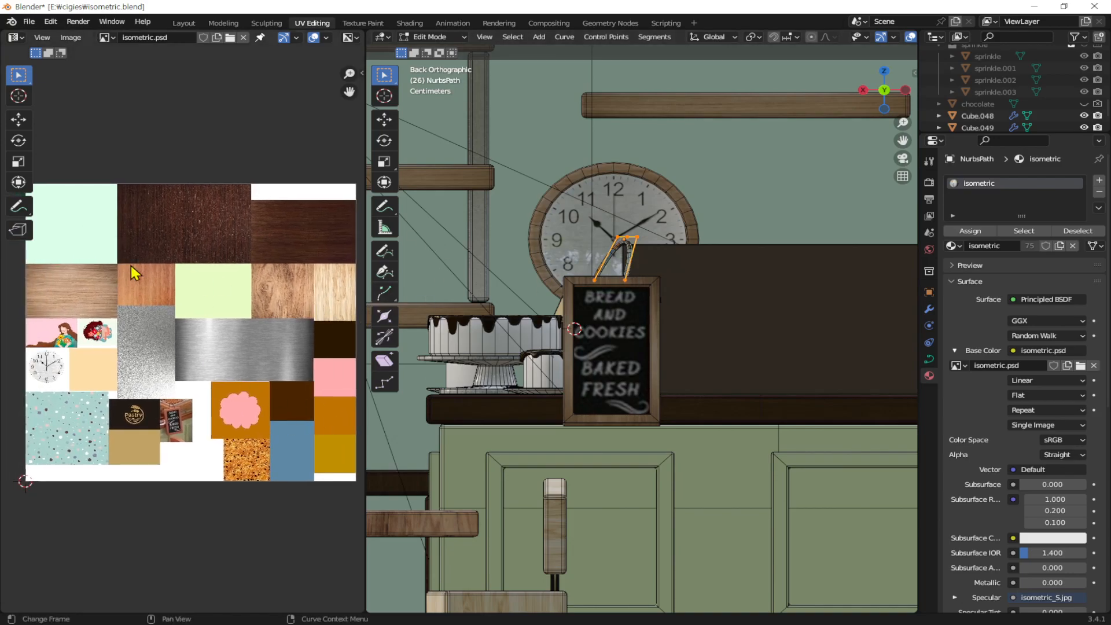
scroll(631, 249, up, 6)
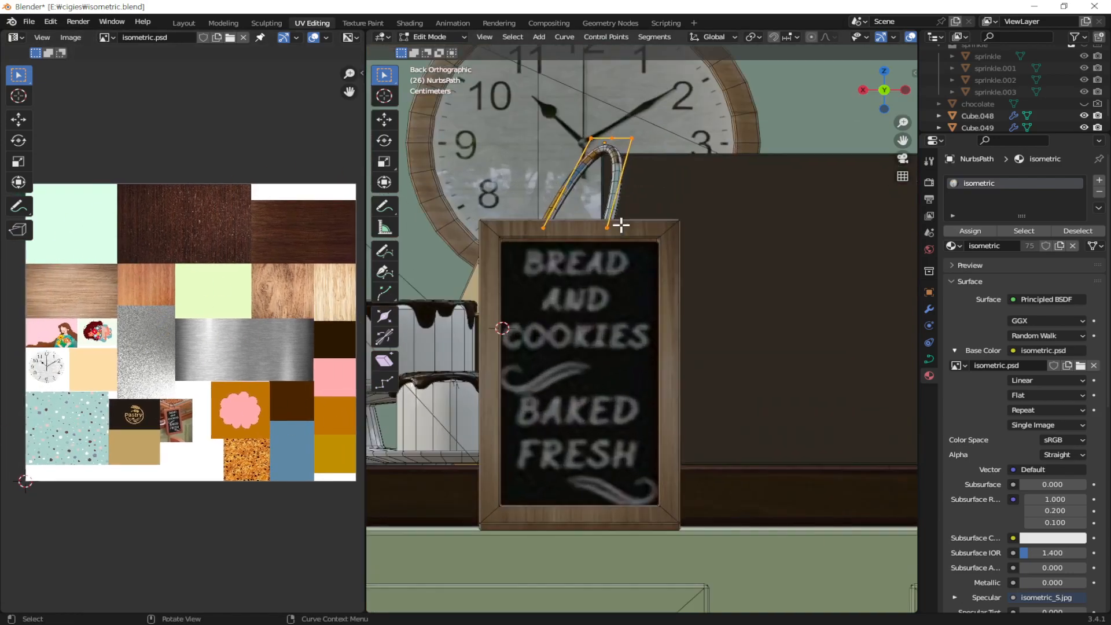
scroll(657, 315, up, 4)
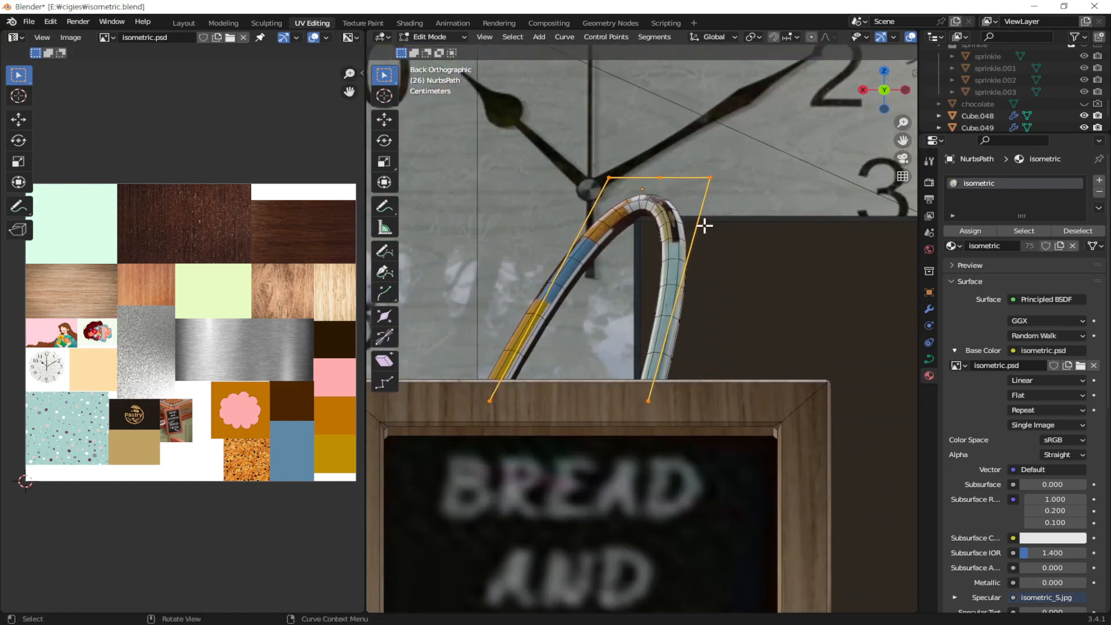
Step: Convert the cord curve to a mesh in Object Mode
key(Tab)
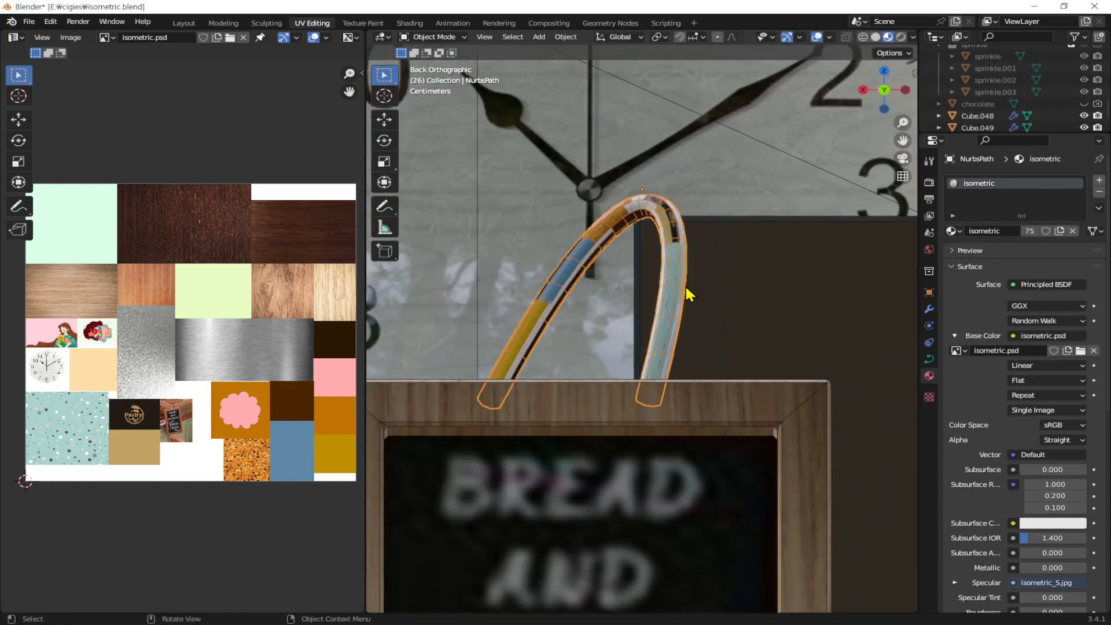
right_click(674, 224)
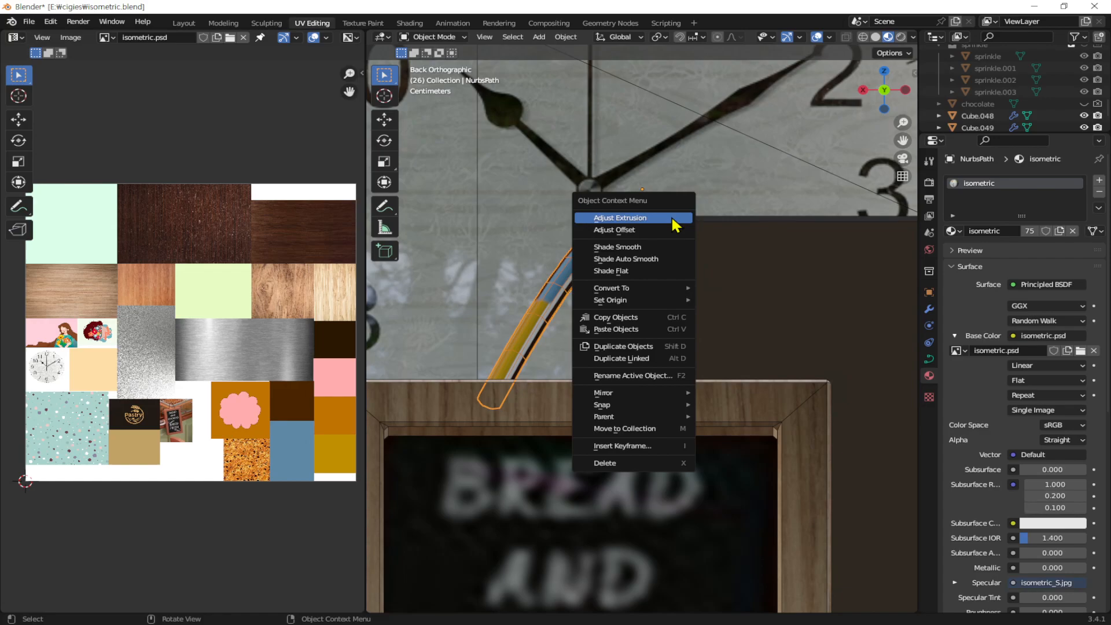
mouse_move(666, 293)
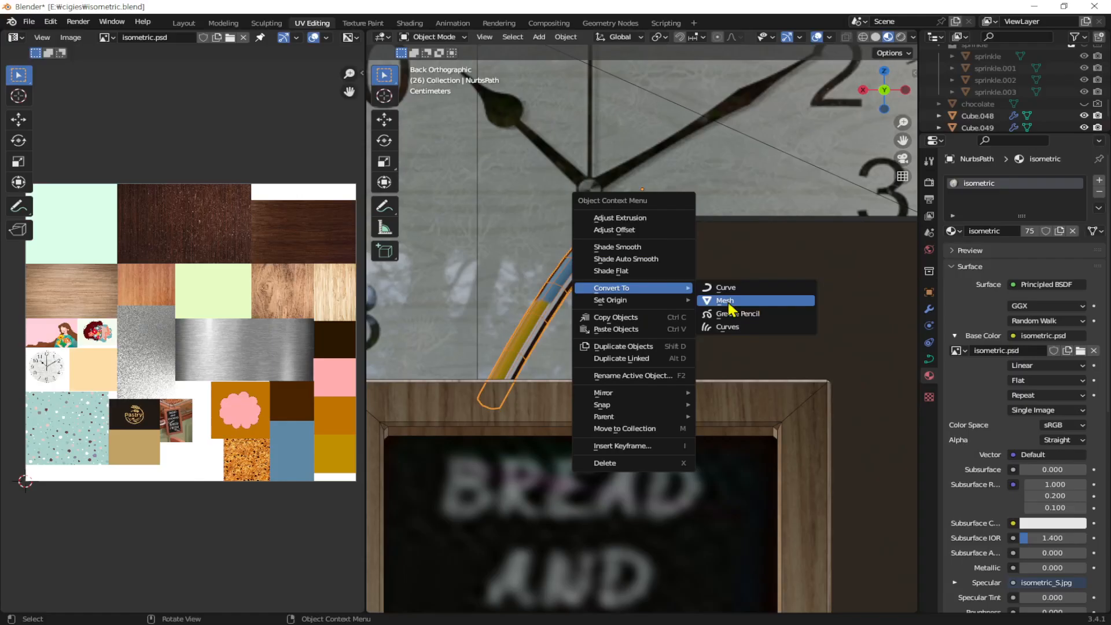
click(725, 301)
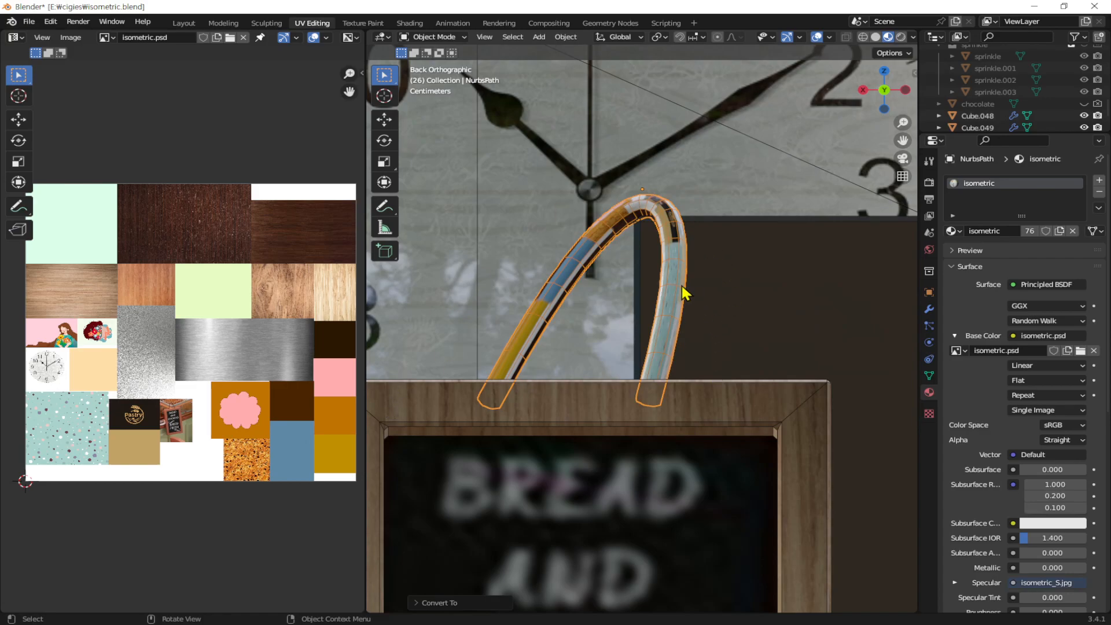
Step: Select all faces and UVs of the cord mesh and shrink its UV layout to a small block
key(Tab)
key(a)
scroll(171, 425, down, 2)
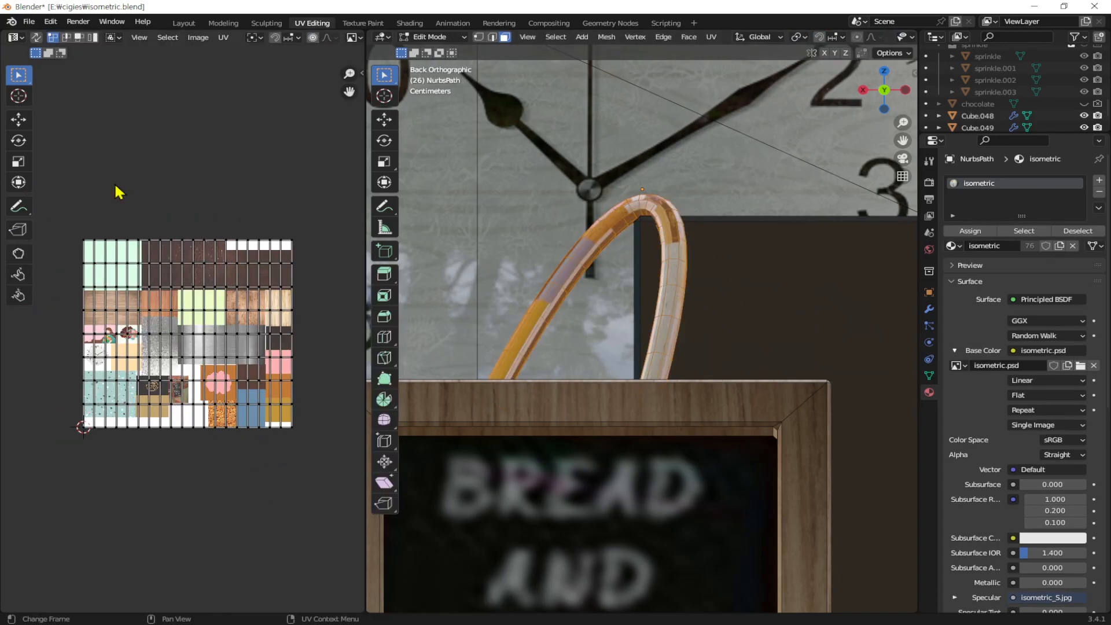
key(a)
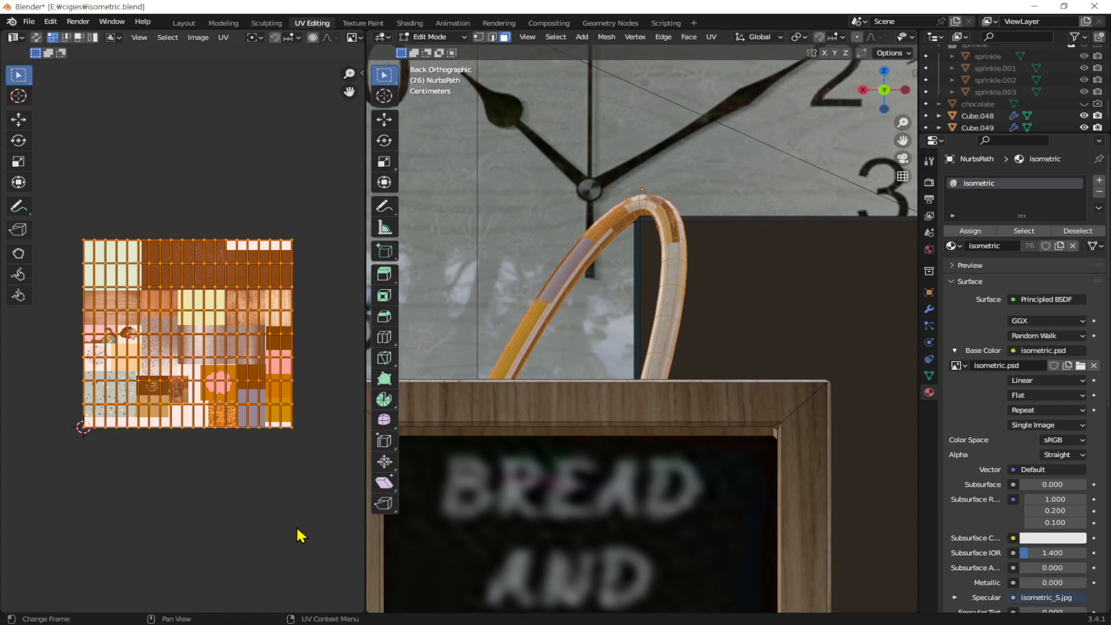
key(s)
click(202, 350)
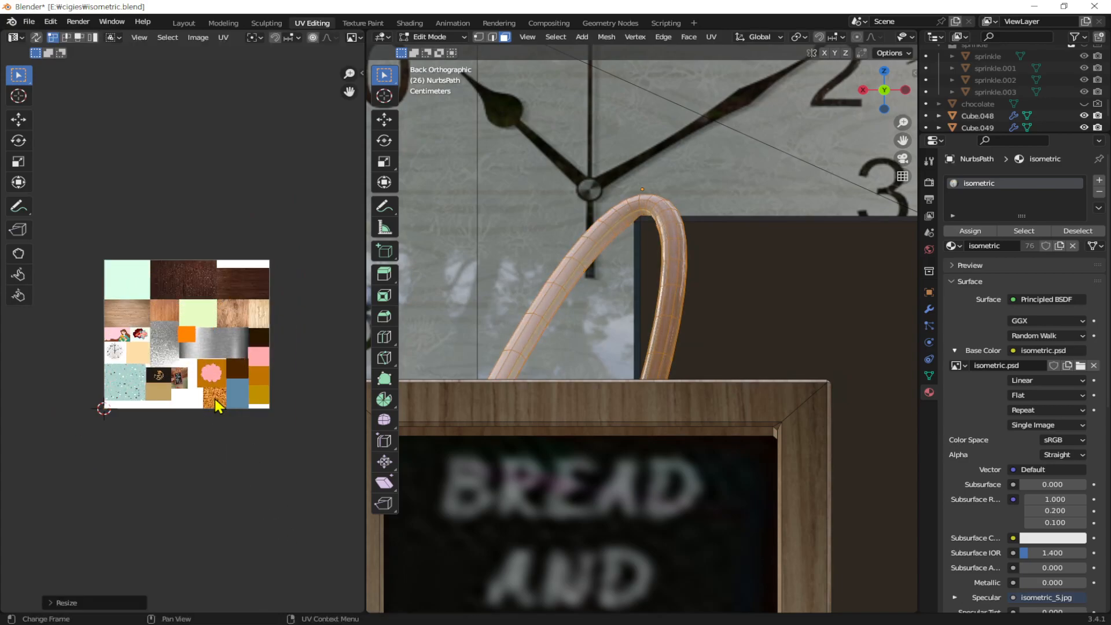
scroll(218, 404, up, 6)
scroll(266, 439, up, 1)
scroll(296, 406, up, 1)
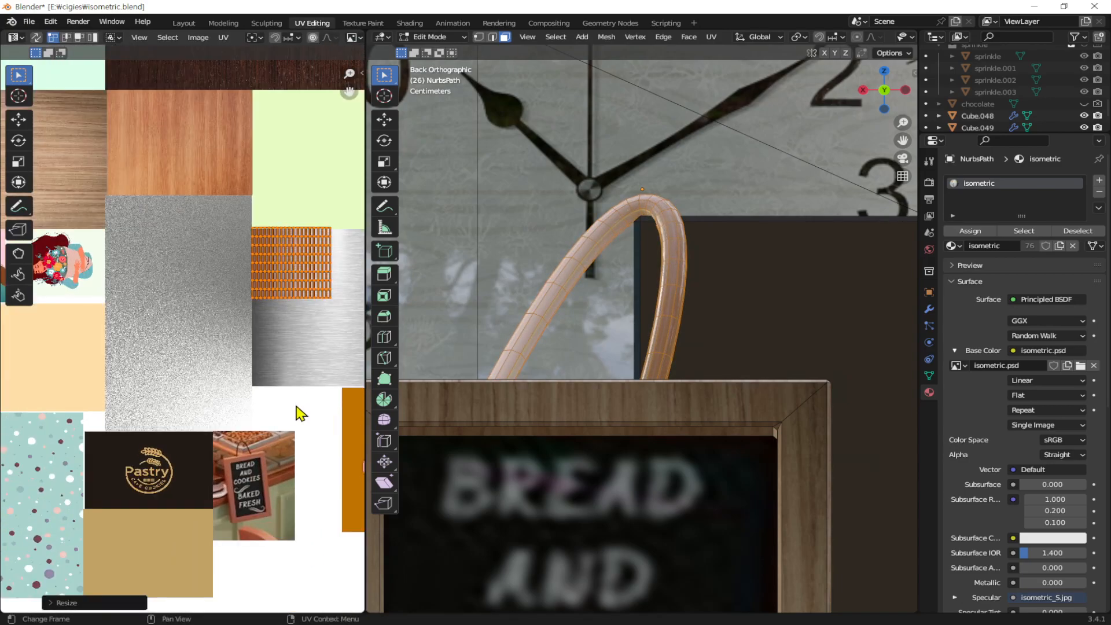
Step: Rescale the cord's UV block and move it onto the dark Pastry logo swatch of the texture
scroll(296, 406, down, 4)
shift+middle_drag(296, 407, 324, 379)
key(s)
click(186, 409)
key(s)
click(229, 348)
key(g)
click(177, 416)
Step: Shrink the cord's UV block further, fit it in the plain dark area beside the Pastry logo, and leave Edit Mode
scroll(177, 416, up, 7)
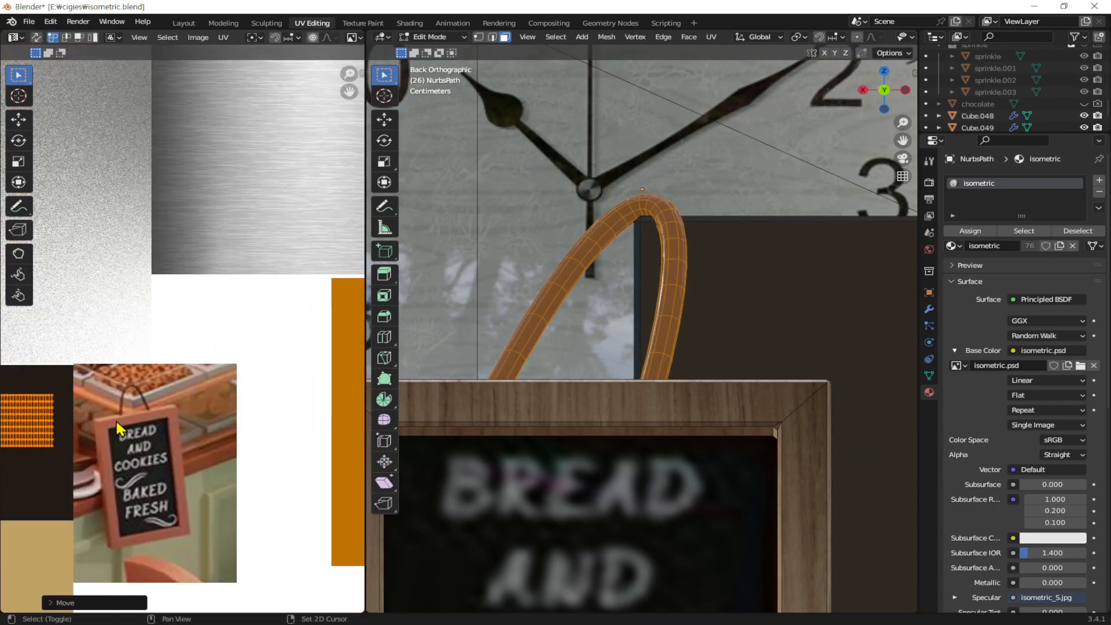
middle_drag(116, 419, 239, 421)
key(s)
click(224, 423)
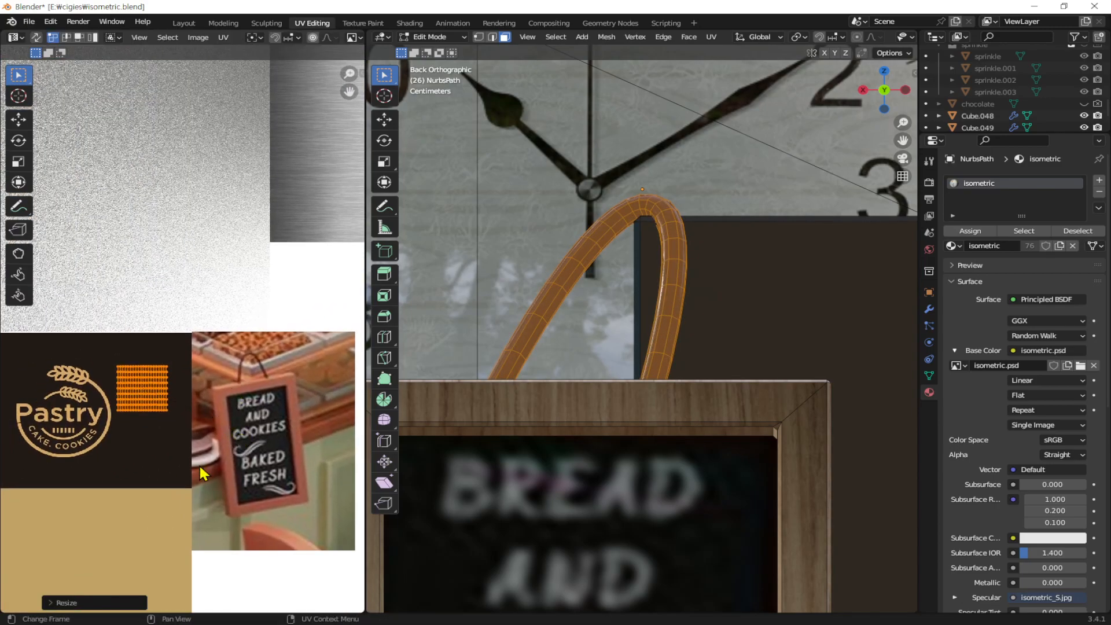
key(g)
click(213, 439)
scroll(230, 434, down, 8)
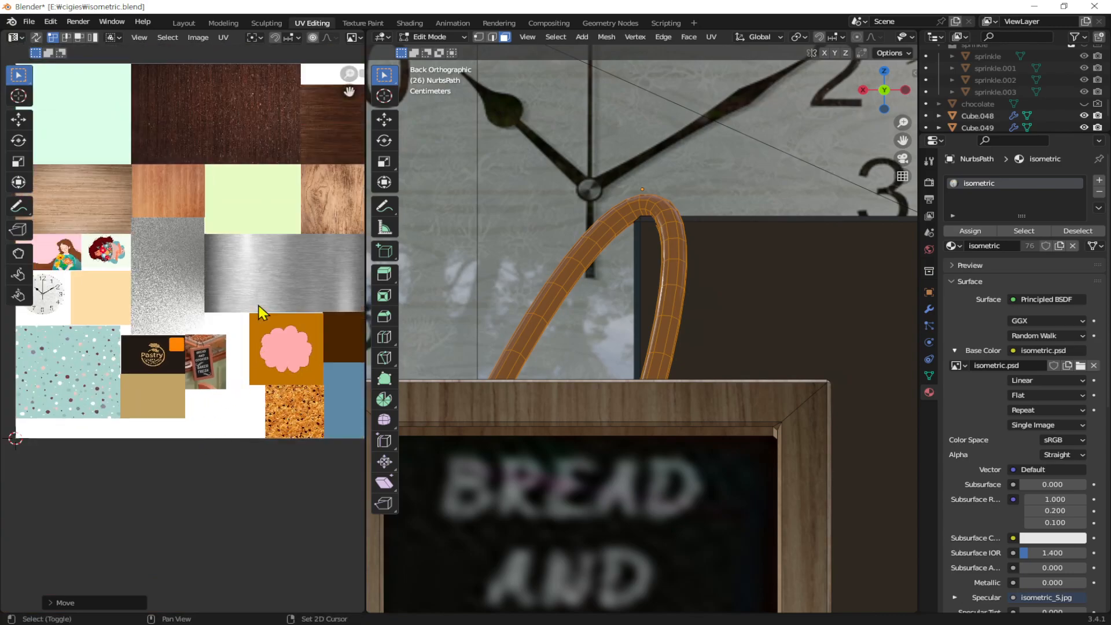
scroll(259, 309, down, 3)
key(Tab)
Step: Return to the Layout workspace and compare the counter area with the reference image
scroll(625, 403, down, 4)
middle_drag(623, 397, 602, 426)
click(615, 99)
scroll(700, 391, down, 2)
middle_drag(692, 400, 609, 464)
scroll(617, 448, down, 2)
scroll(666, 463, up, 3)
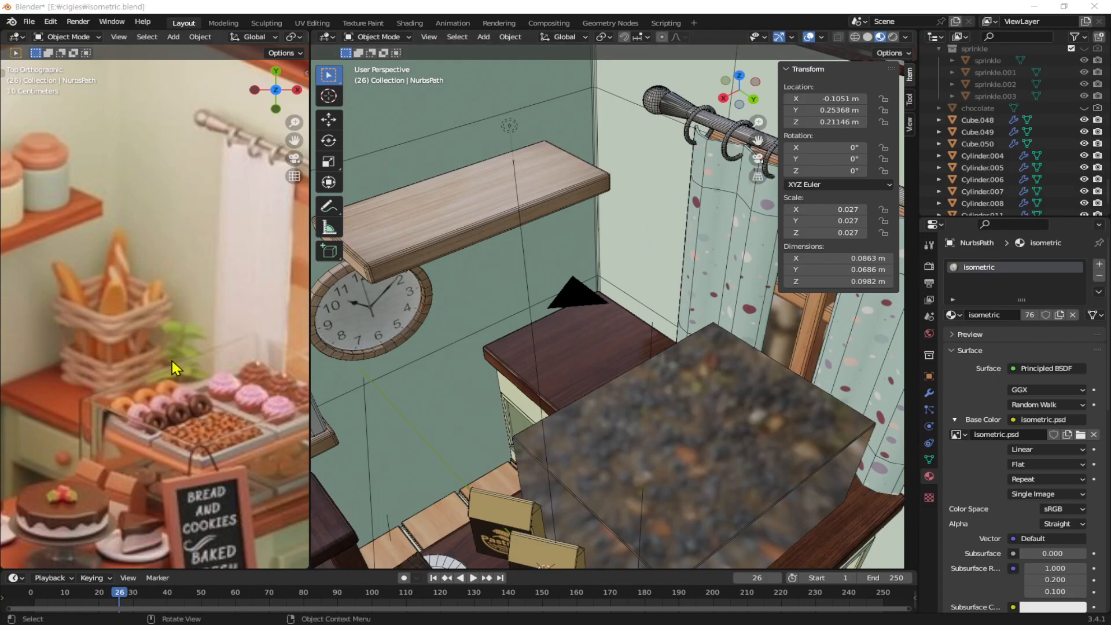
scroll(172, 362, down, 4)
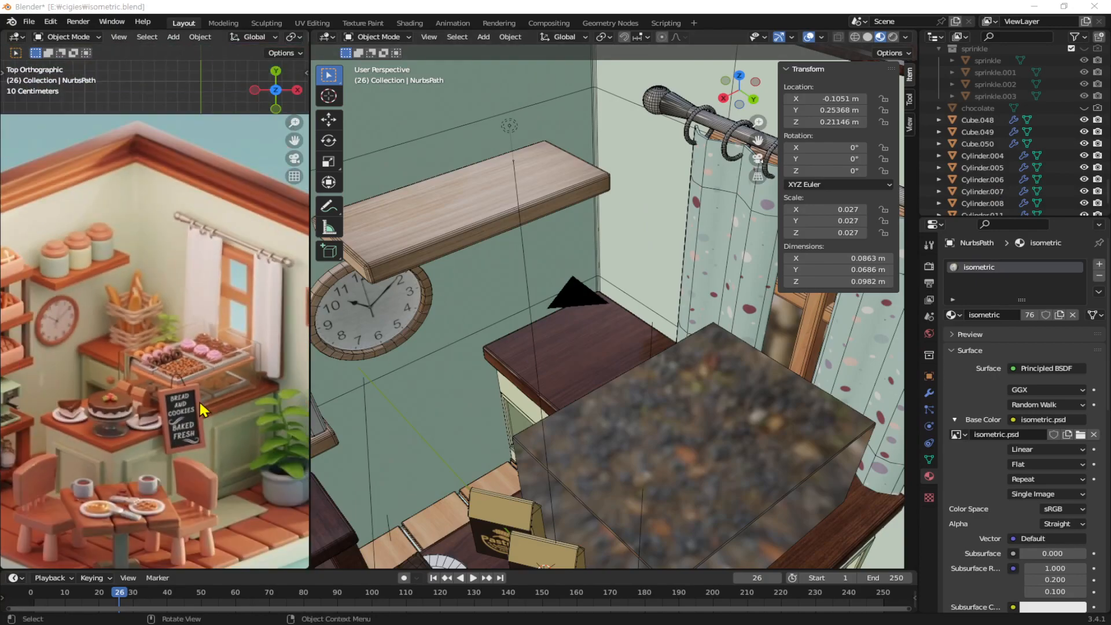
Step: Examine the display case, wall pictures and potted plant in the reference image
shift+middle_drag(128, 317, 171, 368)
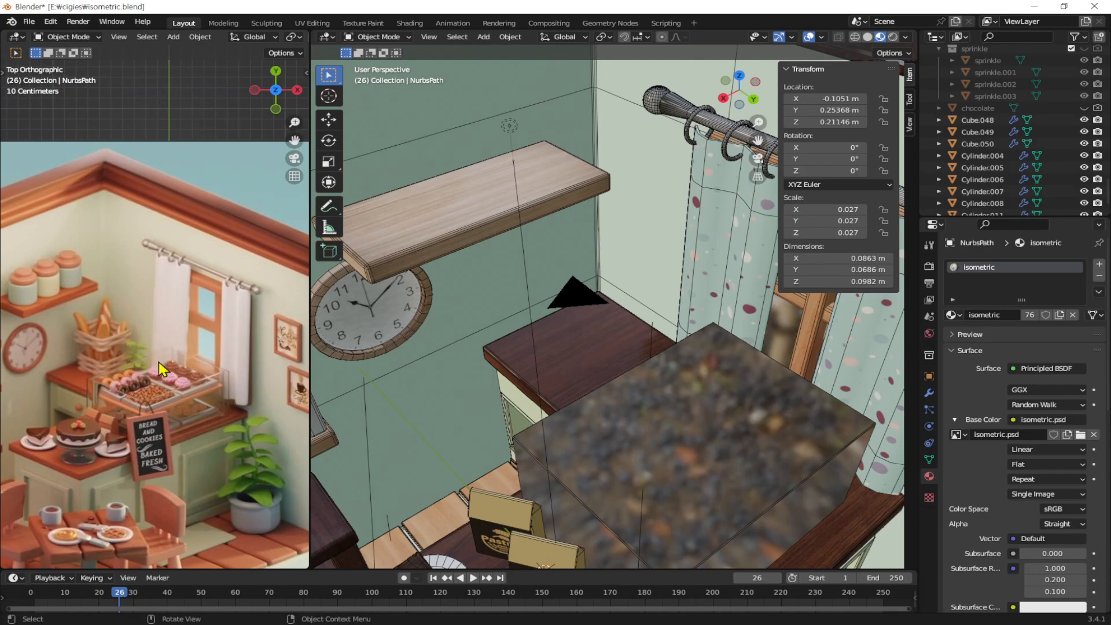
scroll(158, 354, up, 3)
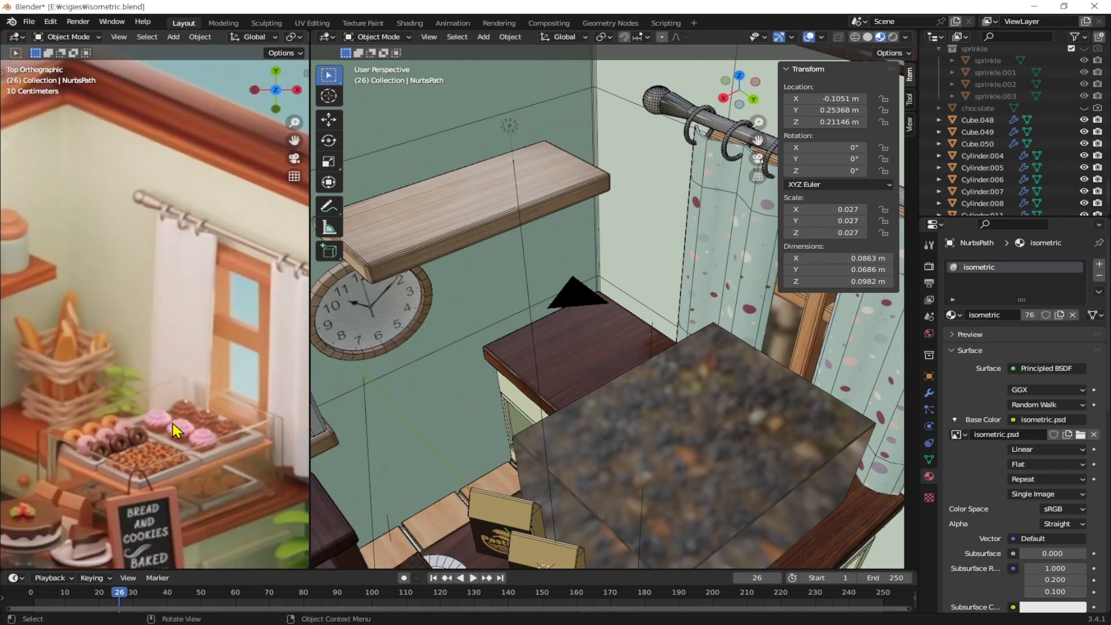
scroll(175, 431, down, 2)
shift+middle_drag(183, 440, 147, 327)
shift+middle_drag(223, 440, 134, 401)
scroll(154, 372, up, 2)
scroll(154, 372, down, 8)
scroll(154, 372, up, 8)
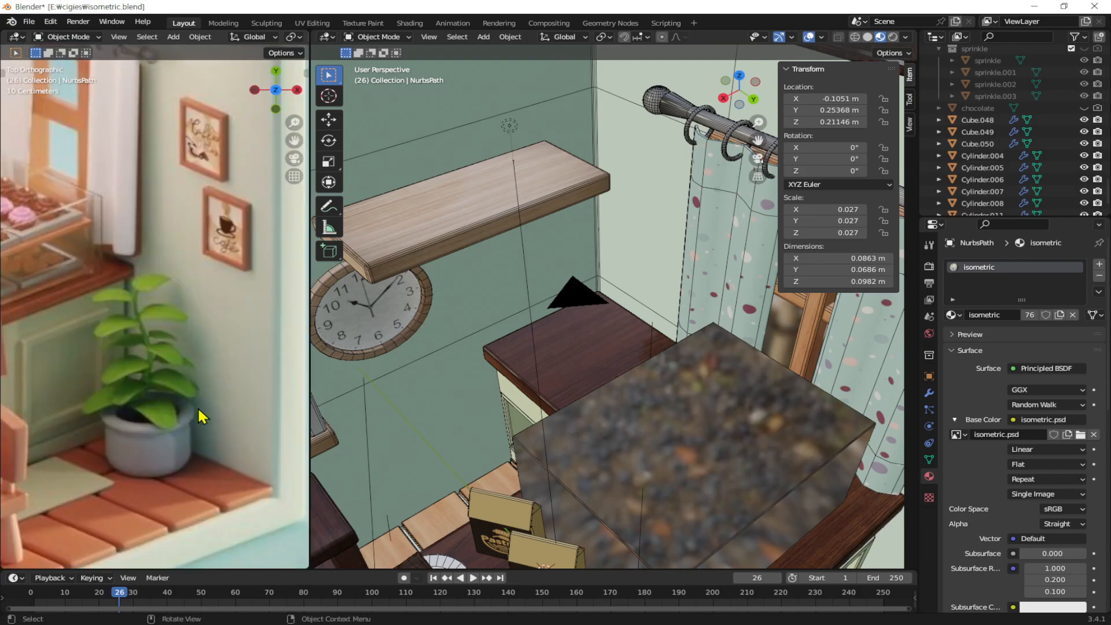
scroll(707, 422, down, 5)
Step: In solid shading from the top view, place the 3D cursor in the empty space beside the room and add a 2 m plane there
mouse_move(707, 422)
middle_down()
mouse_move(769, 485)
mouse_move(603, 387)
middle_up()
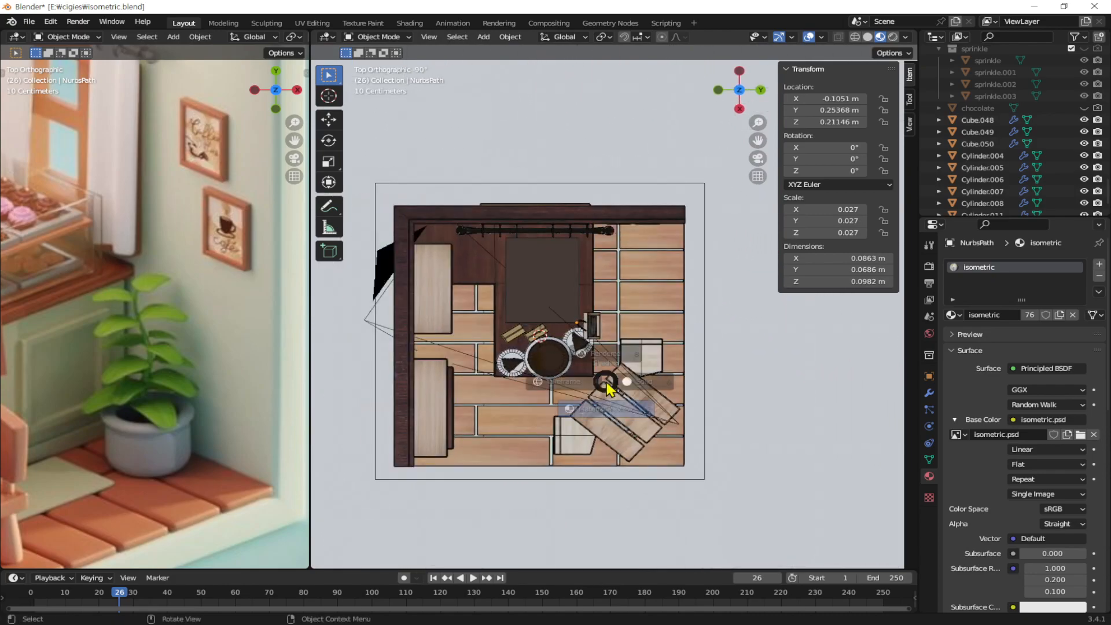
key(z)
click(698, 382)
shift+middle_drag(704, 380, 637, 364)
scroll(709, 322, down, 2)
shift+right_click(713, 313)
middle_drag(719, 367, 640, 372)
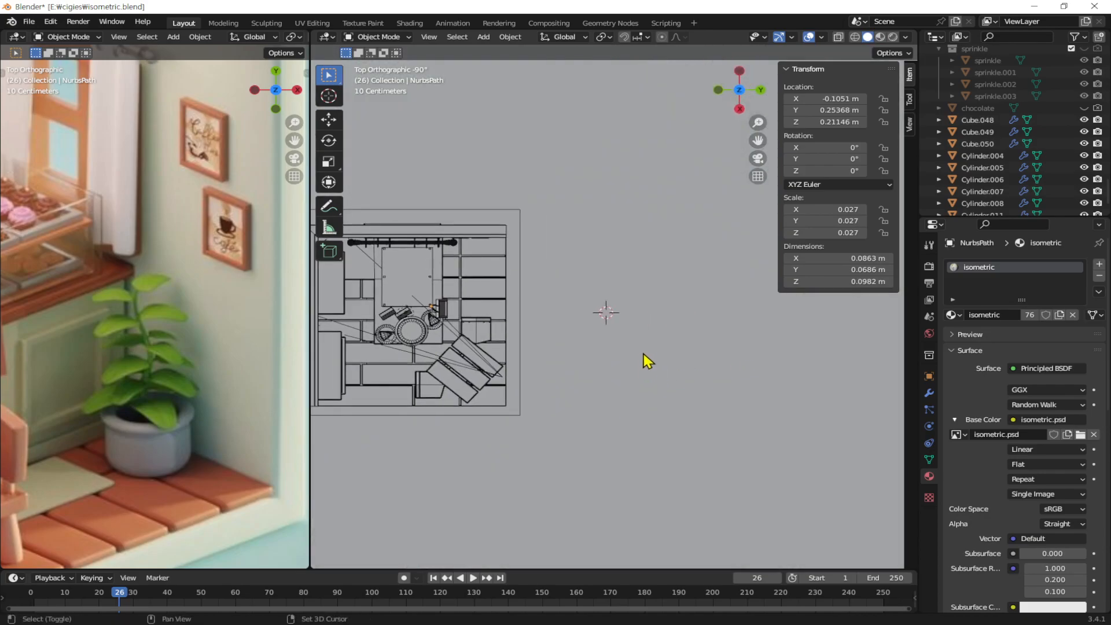
key(shift+a)
mouse_move(647, 349)
click(720, 331)
Step: Raise the new plane about 0.98 m along Z and isolate it in local view, seen from the top
middle_drag(682, 409, 687, 283)
key(g)
key(z)
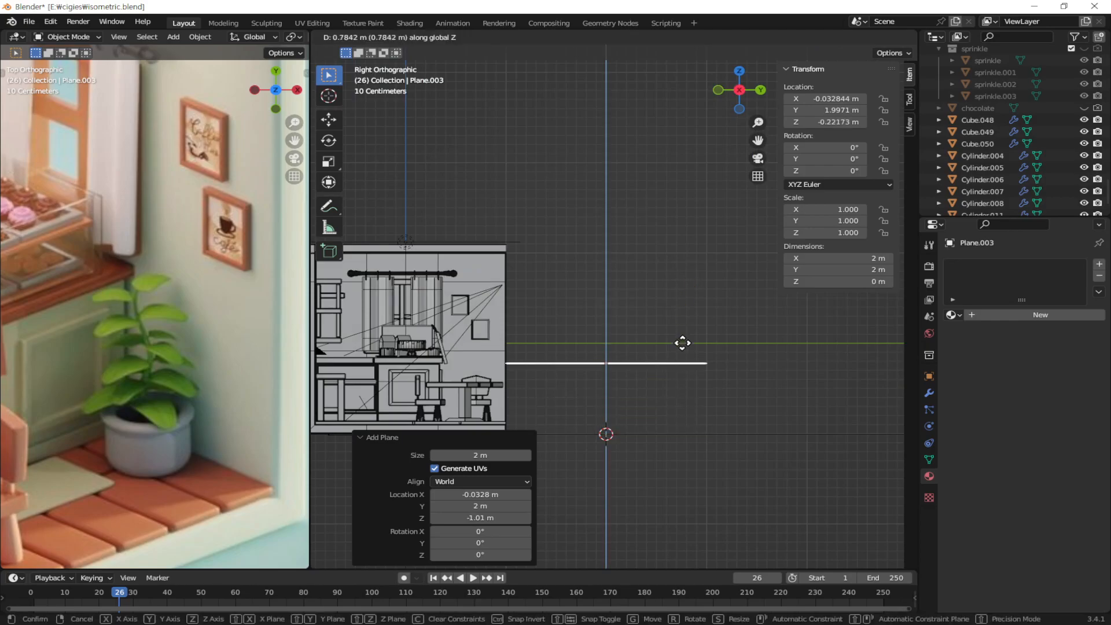
click(688, 336)
alt+middle_drag(469, 299, 464, 427)
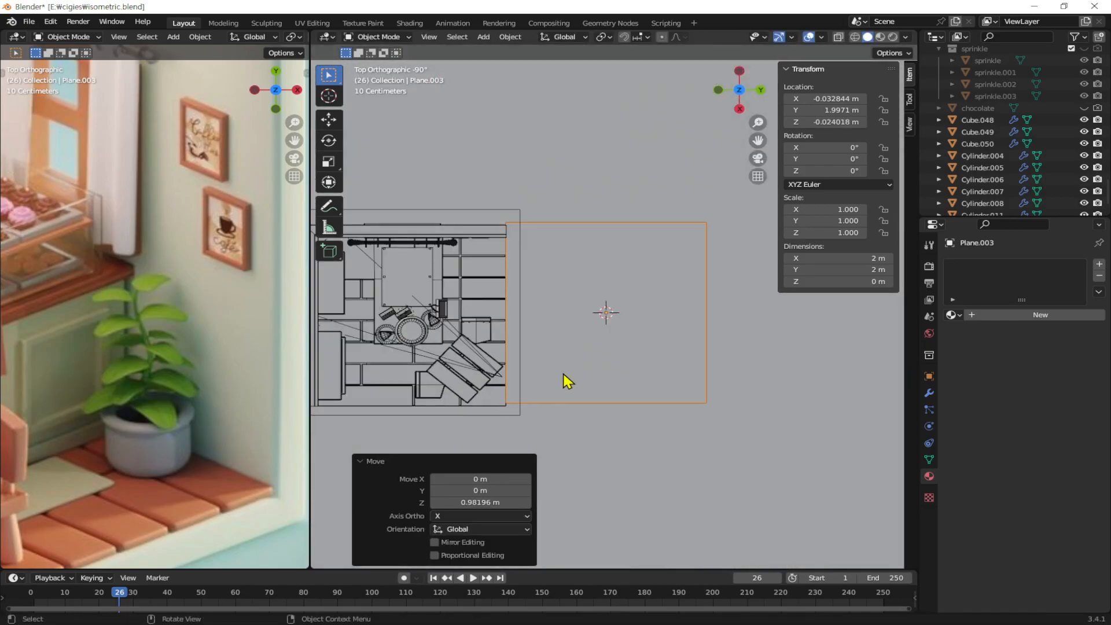
key(slash)
shift+middle_drag(700, 348, 650, 398)
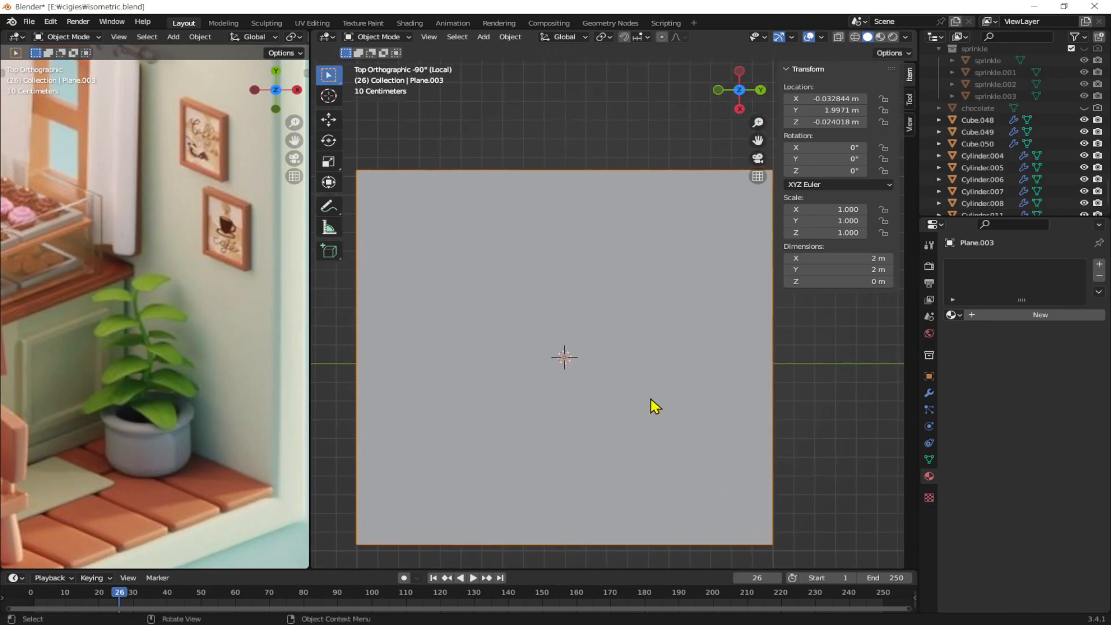
scroll(651, 396, down, 1)
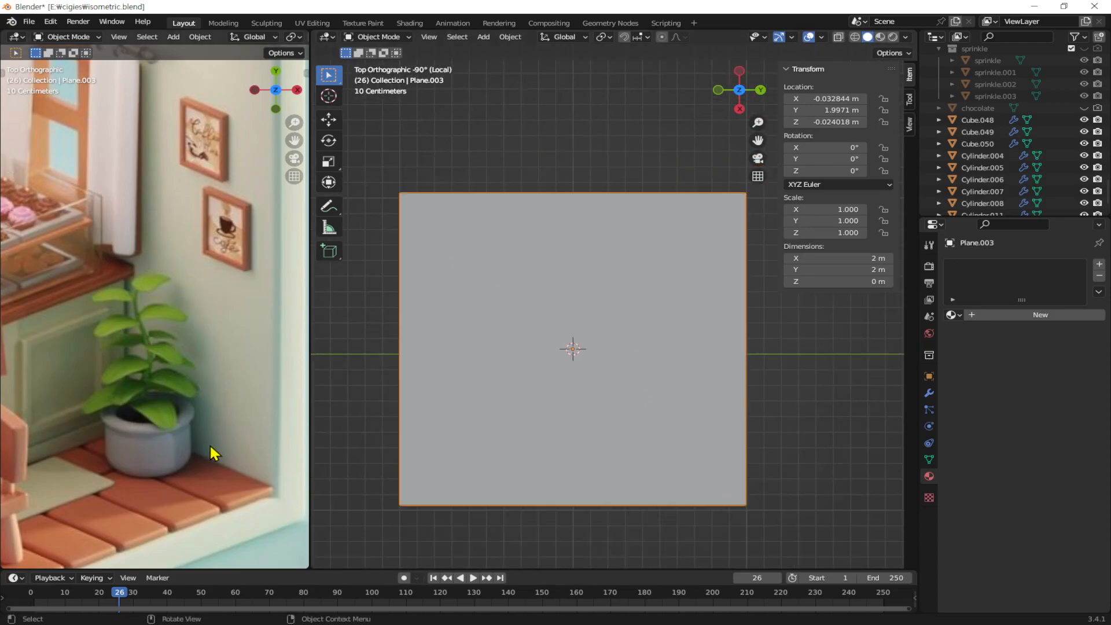
shift+middle_drag(603, 288, 556, 263)
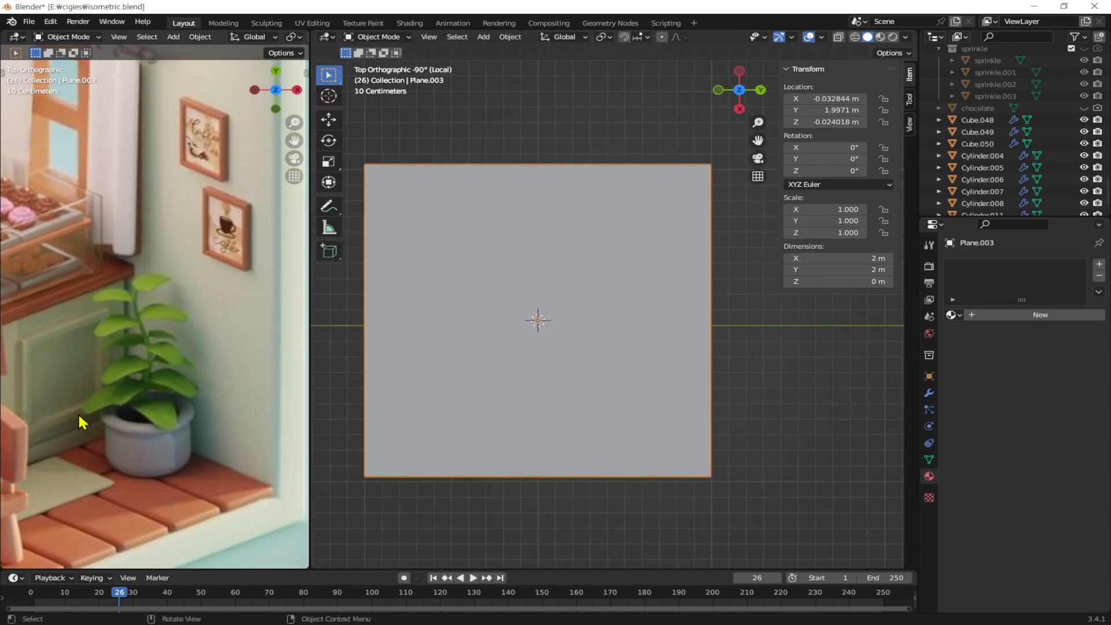
shift+middle_drag(589, 340, 609, 344)
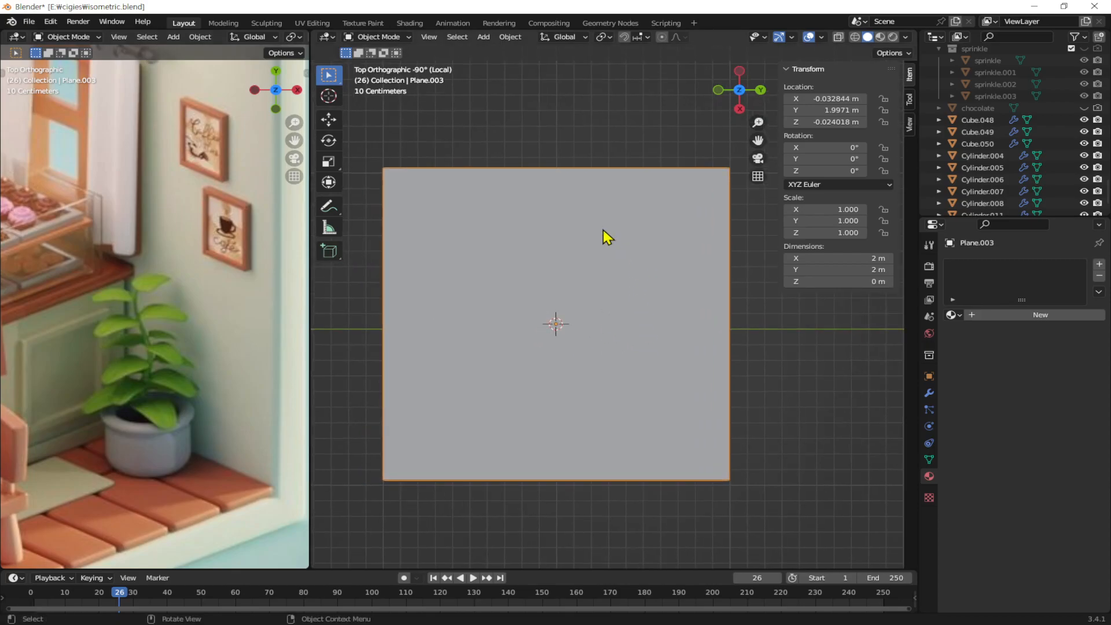
Step: Cut a closed, pointed leaf outline into the plane with the Knife tool, running from the upper edge's midpoint around the lower edge and back
key(Tab)
key(k)
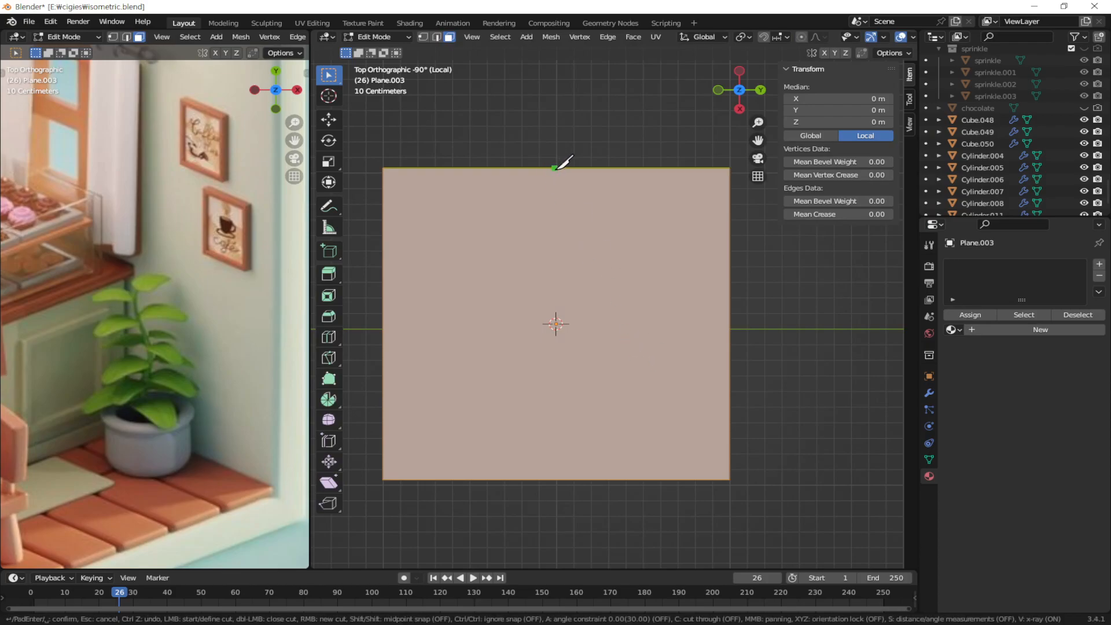
click(555, 168)
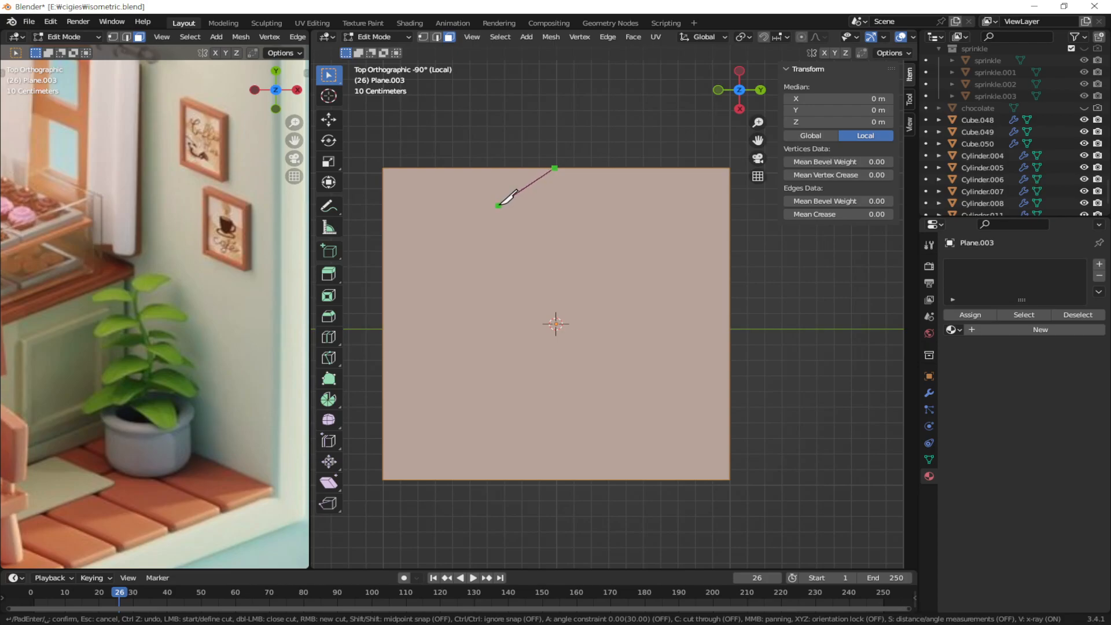
click(499, 205)
click(470, 281)
click(467, 368)
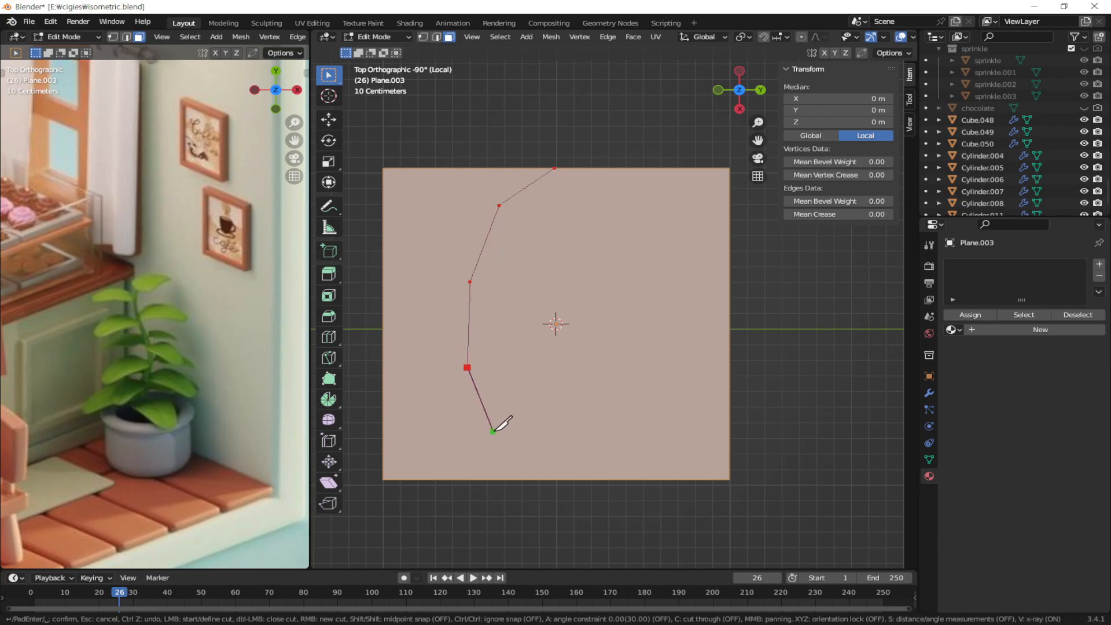
click(486, 451)
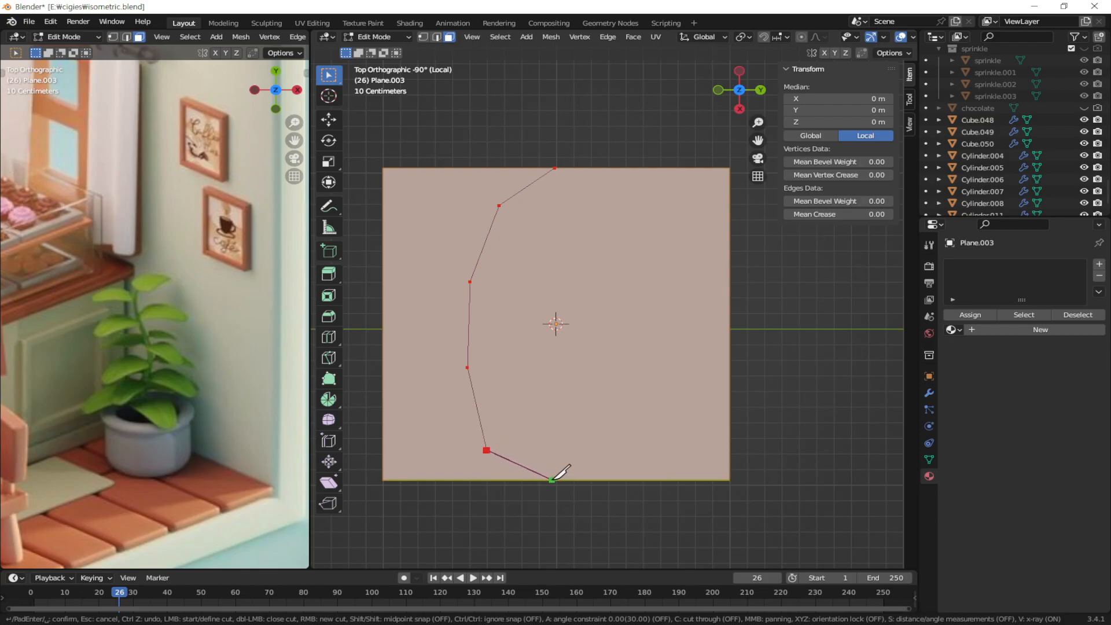
click(512, 470)
click(559, 480)
click(625, 472)
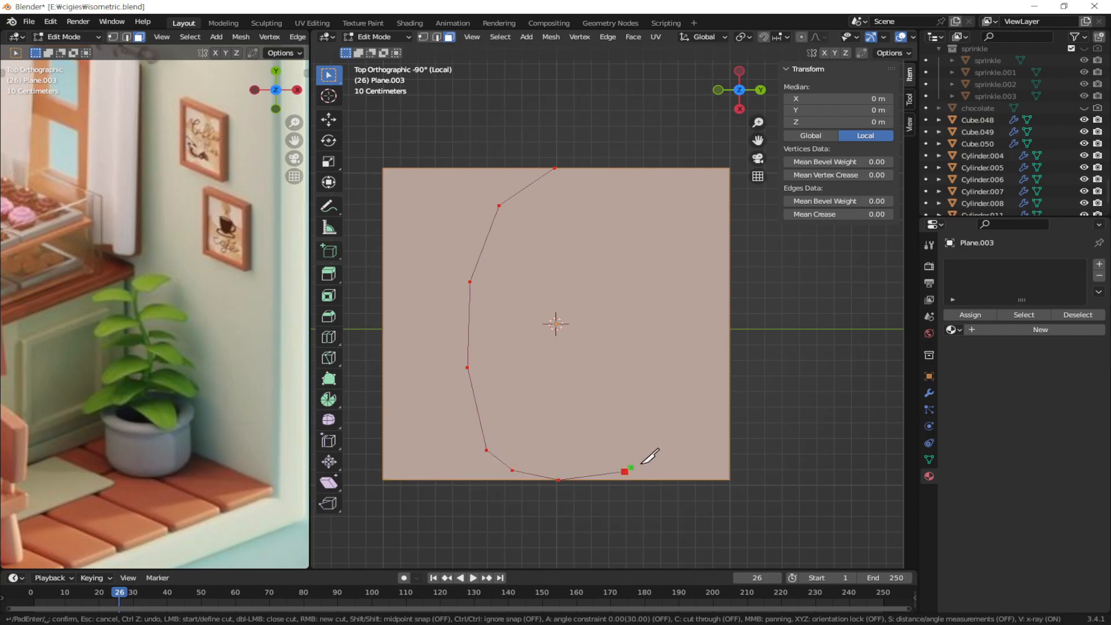
click(656, 447)
click(664, 369)
click(636, 271)
click(574, 201)
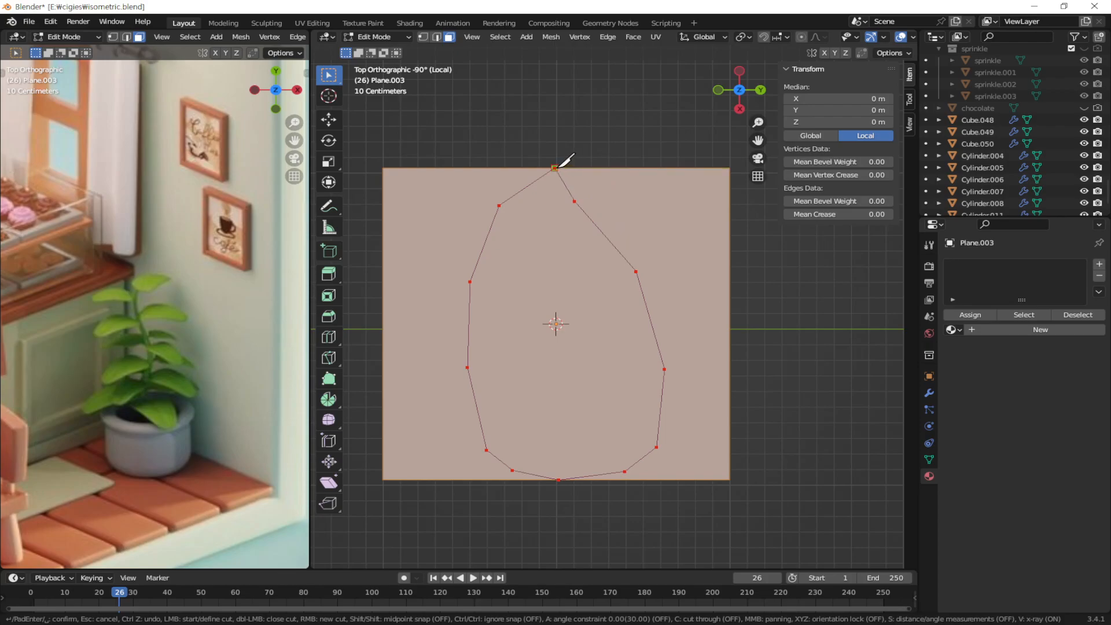
click(554, 167)
key(Return)
Step: Shift the leaf outline's tip vertex about 0.12 m along Y and adjust the upper vertices on both sides beneath it
key(1)
click(554, 168)
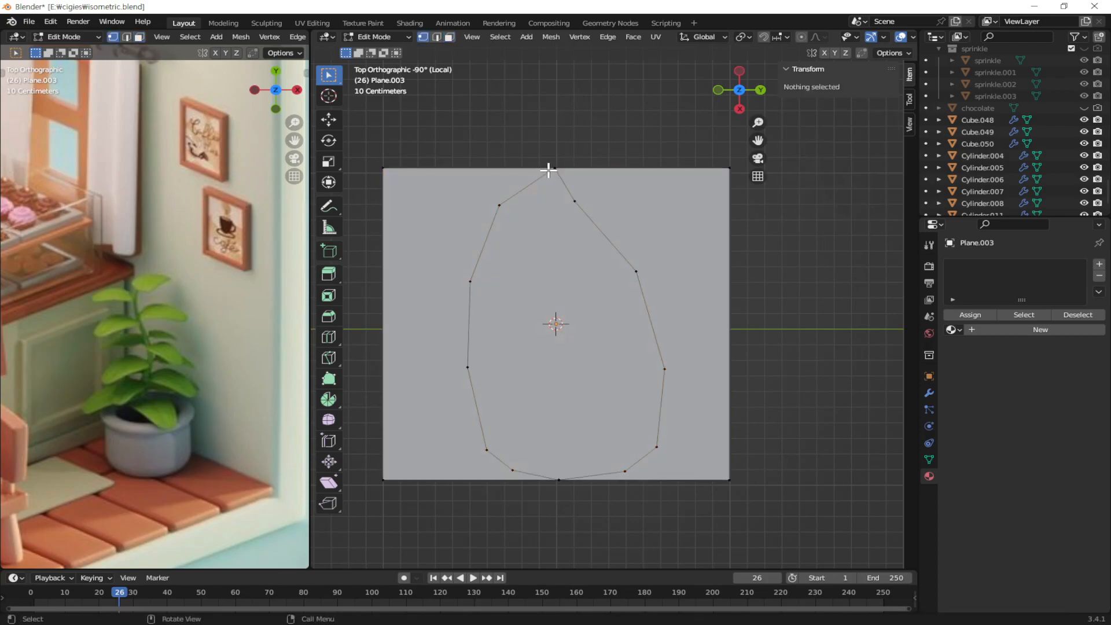
key(g)
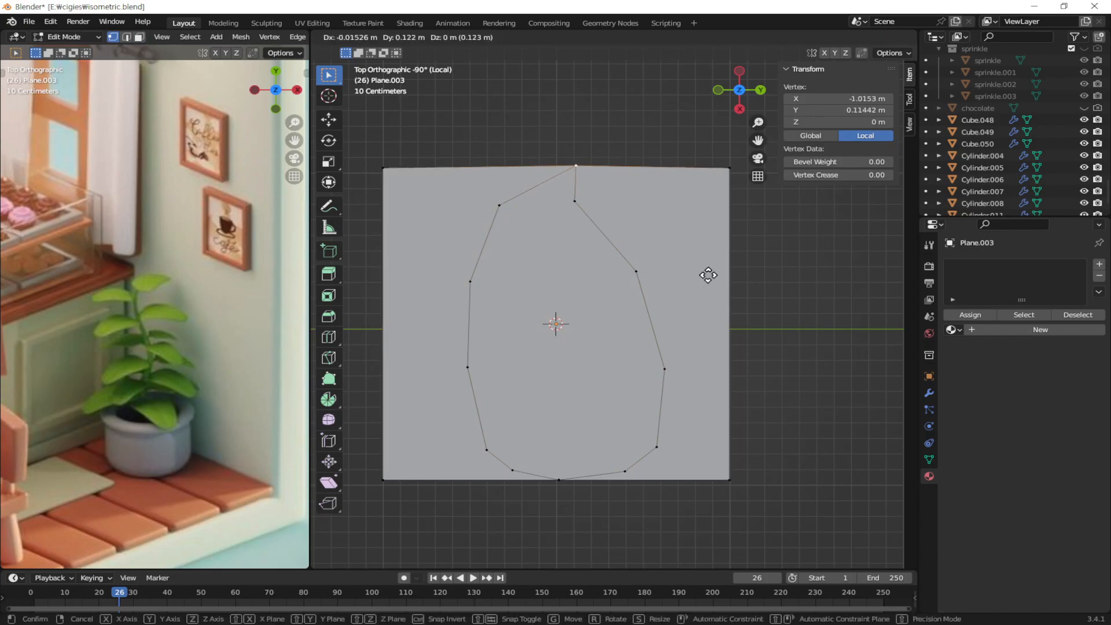
click(707, 274)
key(g)
click(596, 215)
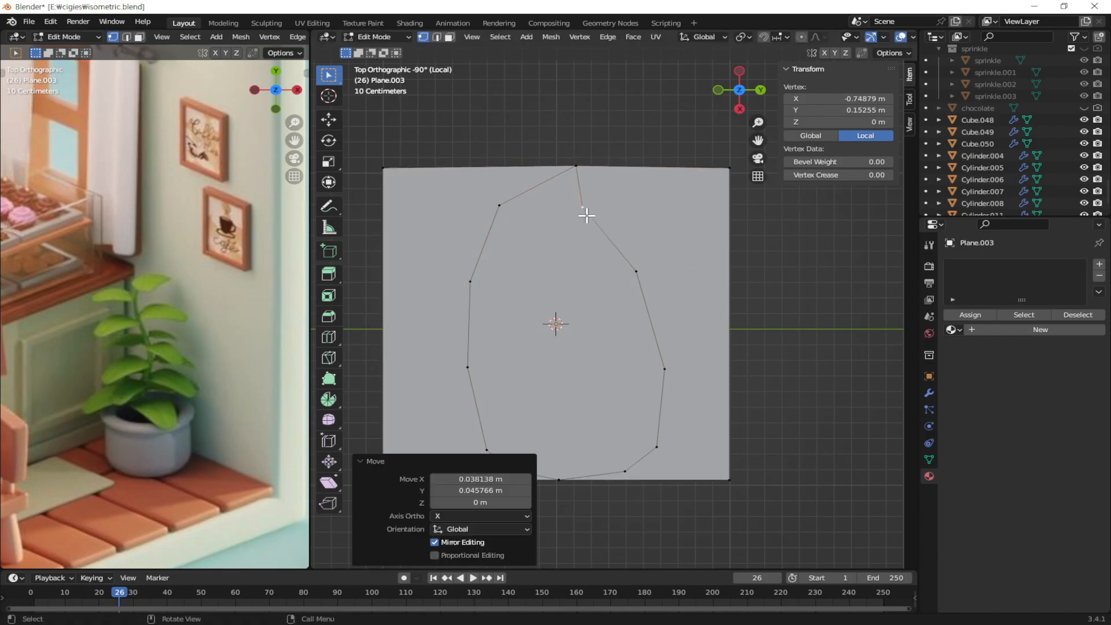
click(501, 206)
key(g)
click(512, 207)
click(641, 269)
key(g)
click(668, 320)
Step: Push the leaf outline's left side vertices outward and nudge the lower right side vertices upward to round the shape
click(478, 279)
key(g)
click(512, 291)
click(467, 372)
key(g)
click(516, 370)
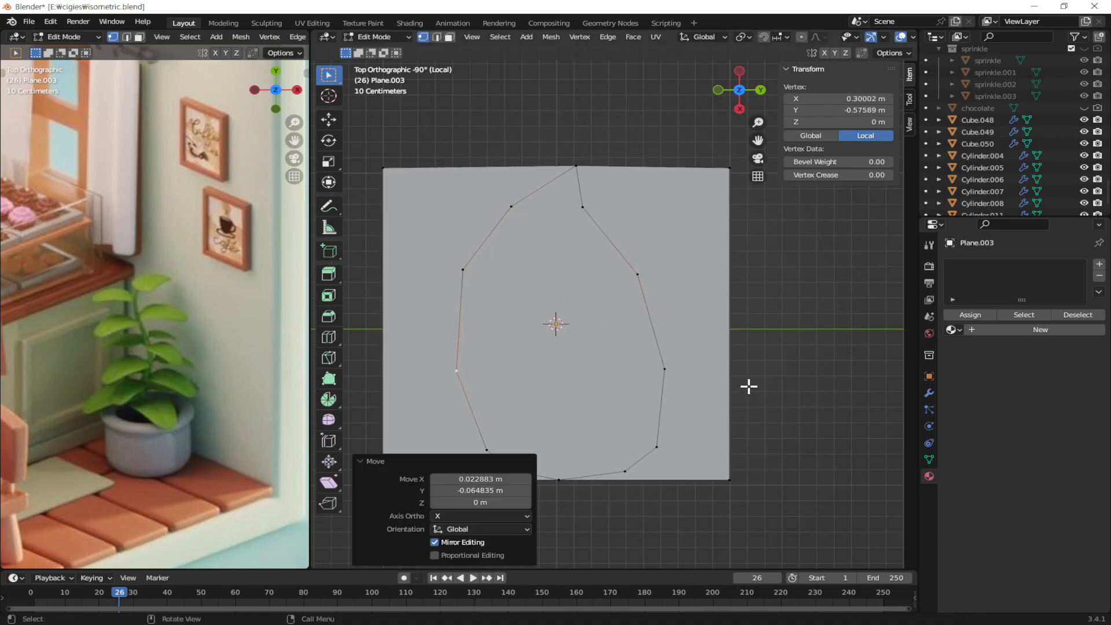
click(663, 369)
key(g)
click(698, 378)
click(657, 448)
key(g)
click(666, 448)
Step: Round the leaf's lower left by moving its two vertices outward, and reposition the bottom vertex
shift+middle_drag(613, 408, 625, 344)
click(551, 369)
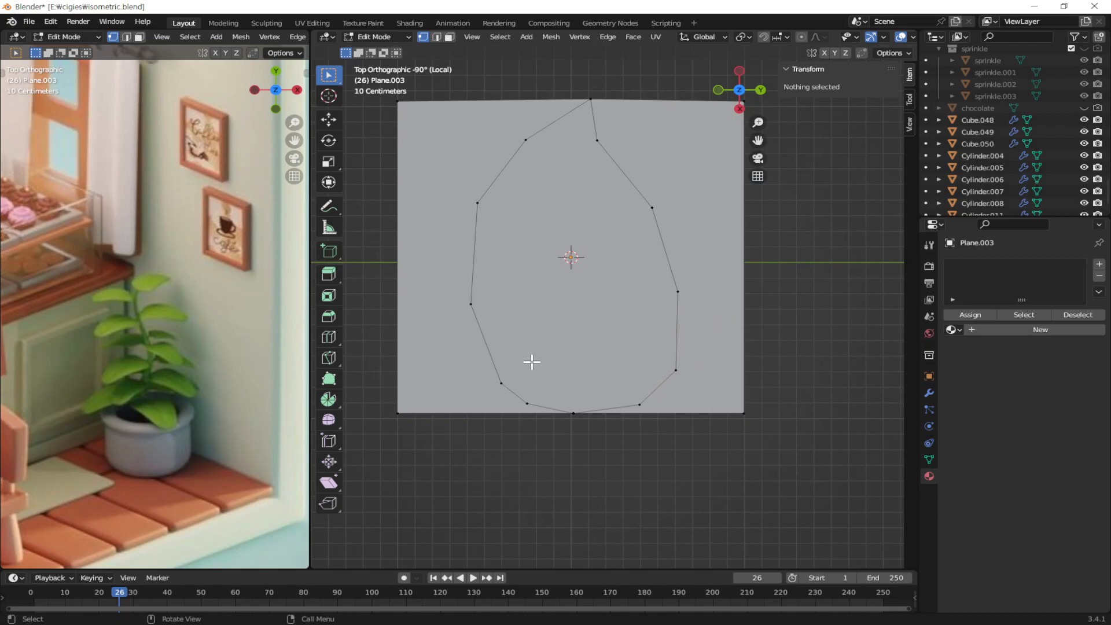
click(491, 387)
key(g)
click(605, 352)
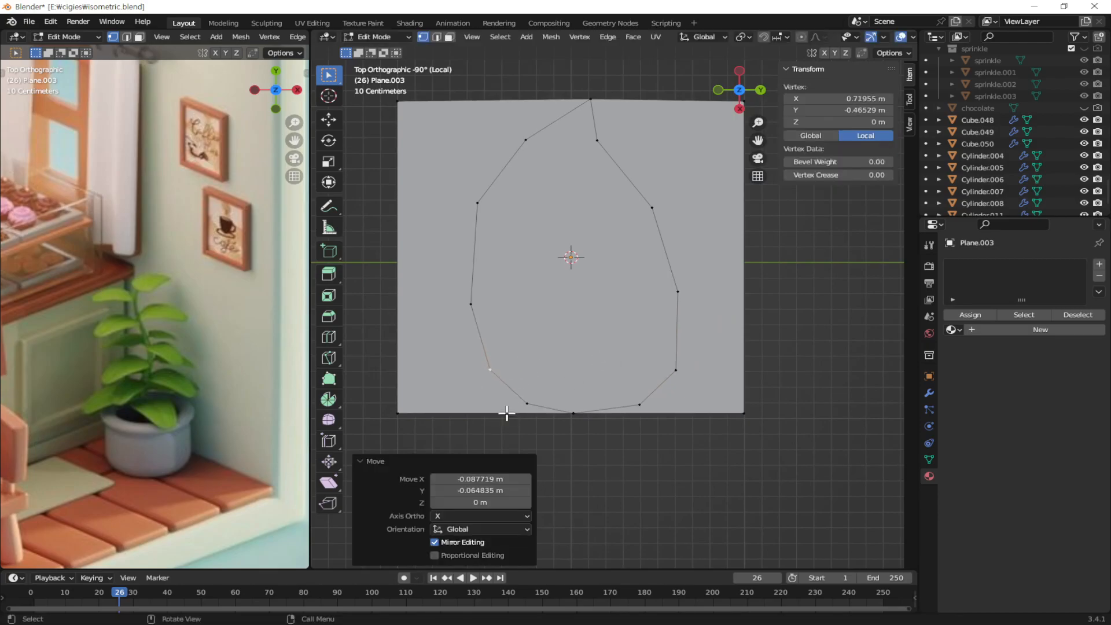
click(534, 403)
key(g)
click(567, 387)
click(574, 415)
key(g)
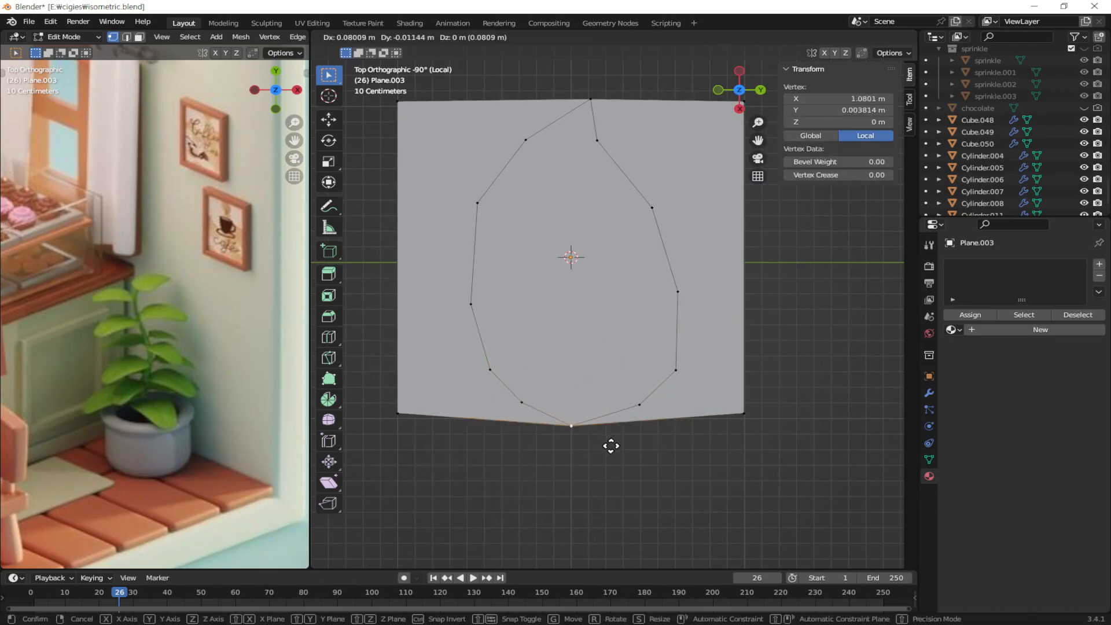
click(621, 437)
Step: Adjust the vertex near the leaf's lower right and move the one above it about 0.07 m upward along X
click(647, 407)
key(g)
click(674, 425)
click(677, 371)
key(g)
key(x)
click(687, 367)
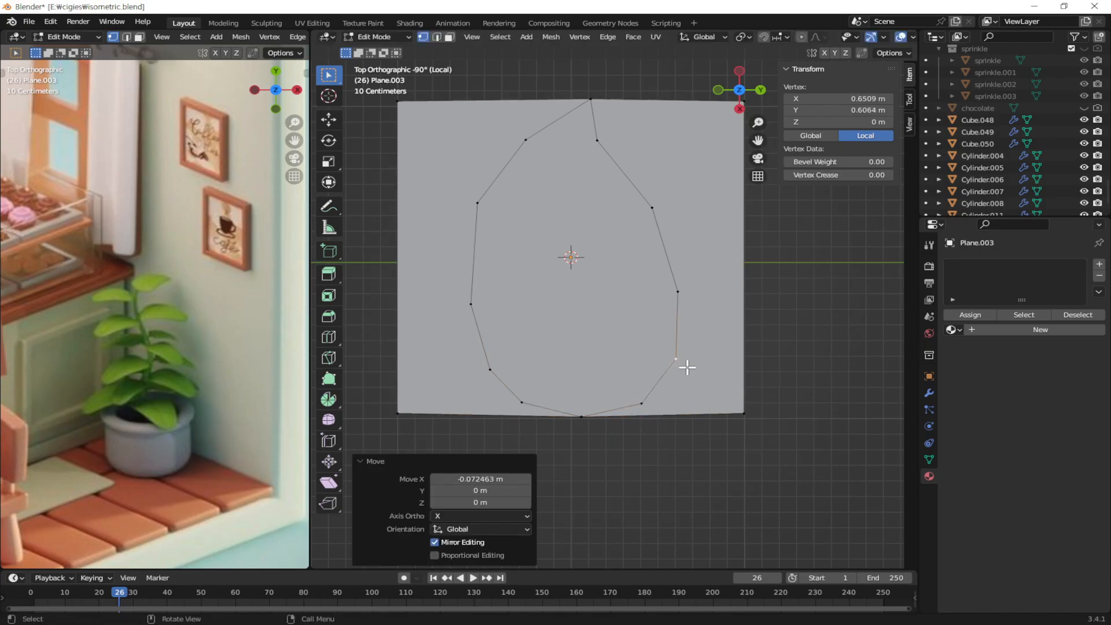
Step: Raise the middle vertices on both sides of the leaf and slightly lower the upper left one to even out the outline
click(679, 293)
key(g)
click(699, 303)
click(466, 303)
key(g)
click(540, 327)
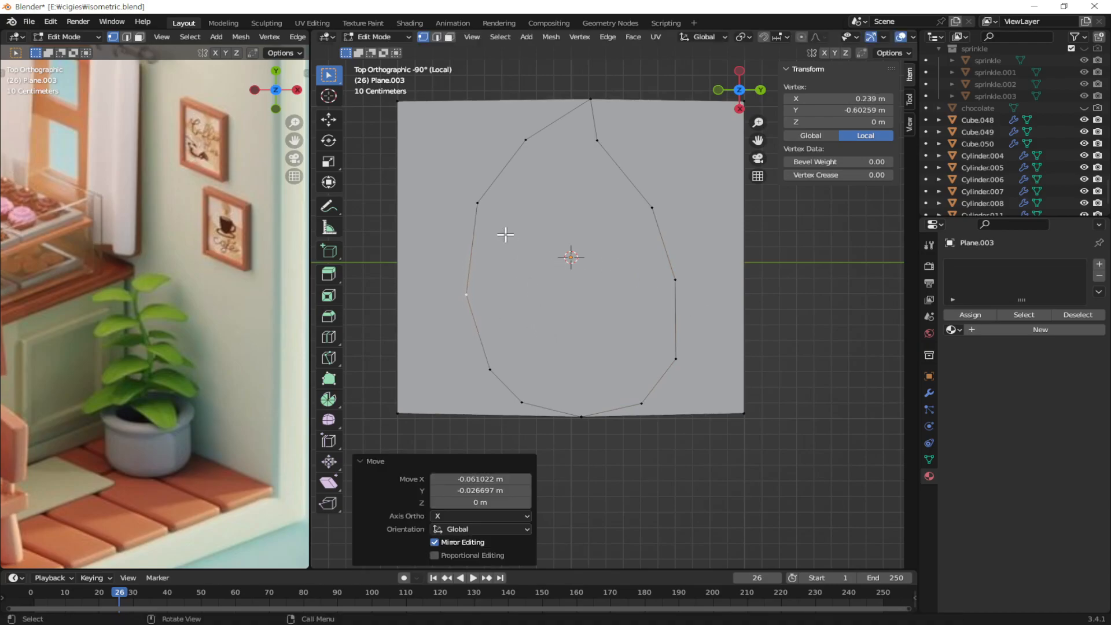
click(488, 210)
key(g)
click(515, 235)
Step: Knife four crosswise cuts across the leaf, joining the opposite outline vertices from below the tip down to the lower part
key(k)
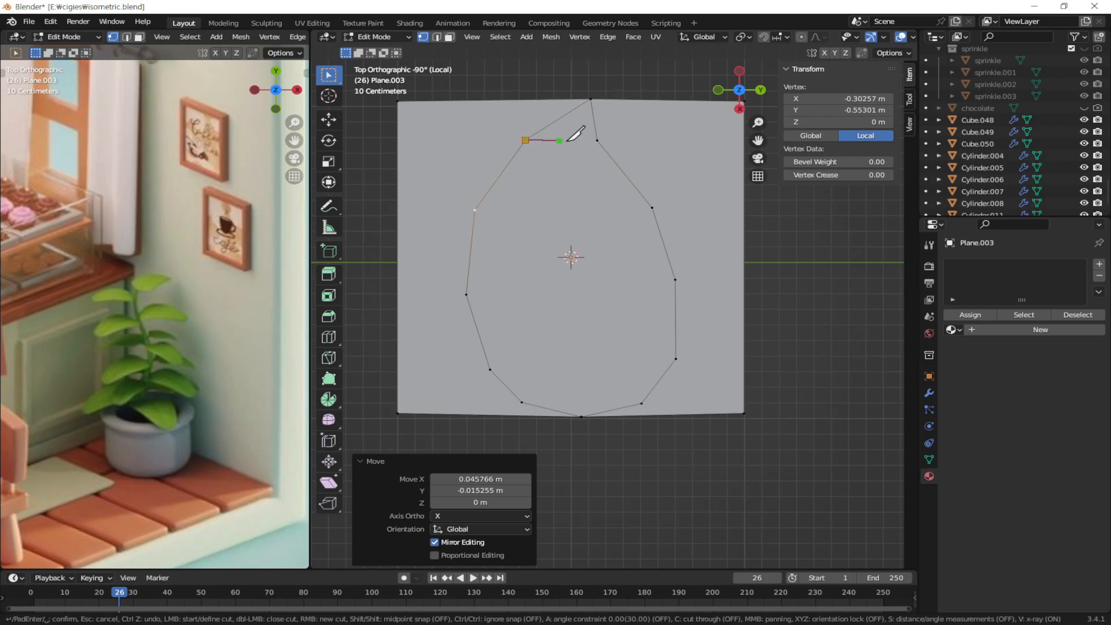
click(596, 140)
key(Return)
key(k)
click(653, 208)
key(Return)
key(k)
click(676, 280)
key(Return)
key(k)
click(490, 370)
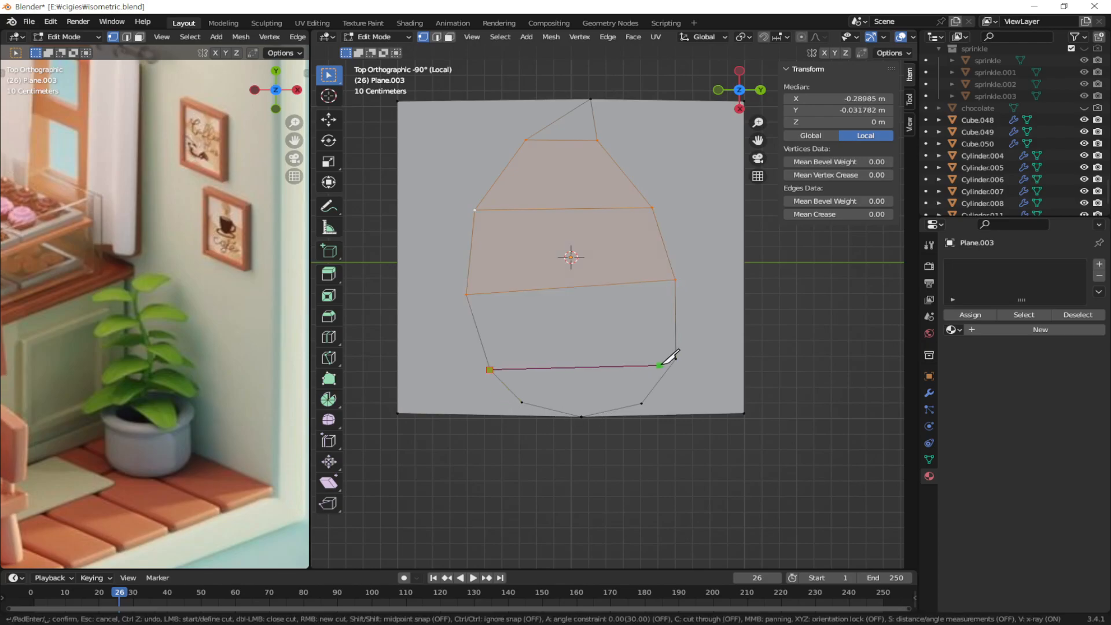
click(676, 359)
key(Return)
Step: Knife two lengthwise cuts through the leaf, one along the centre from base to tip and one along its right half
key(k)
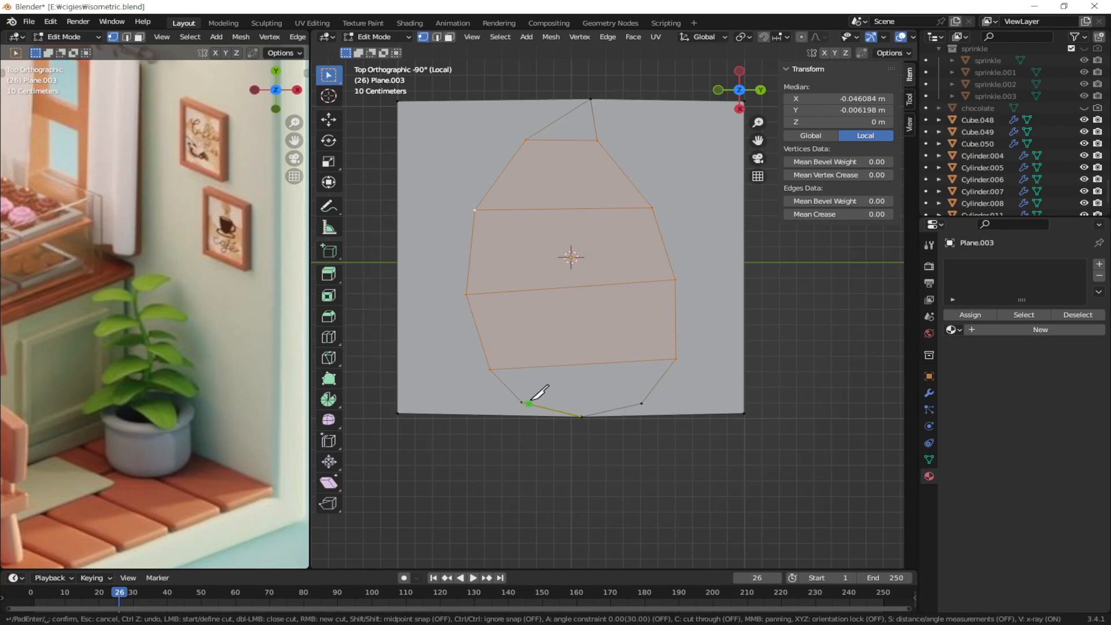
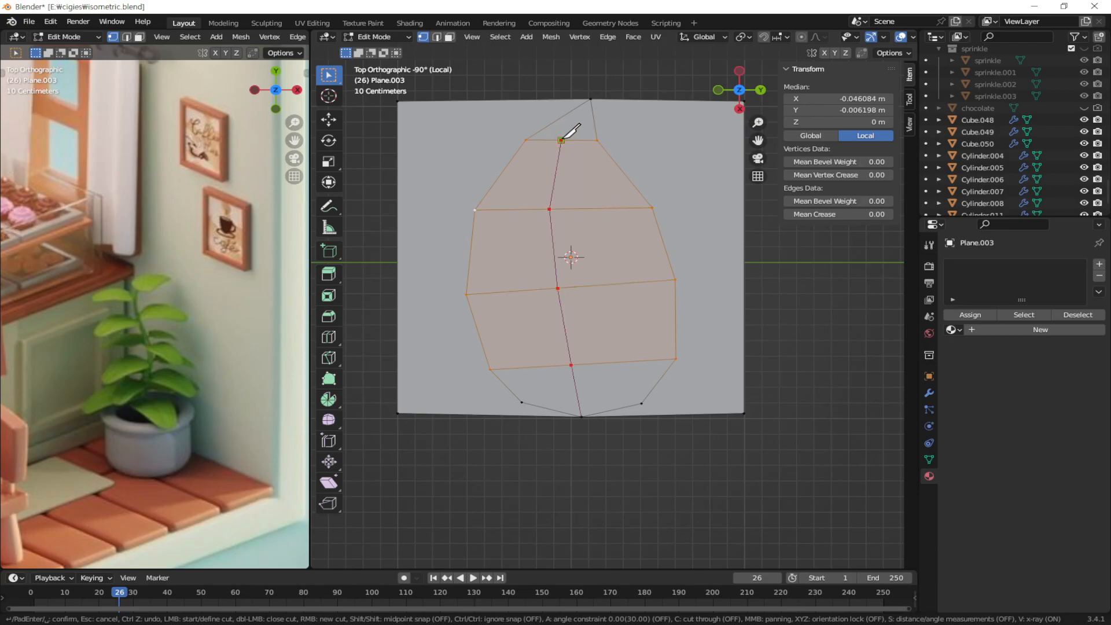
key(Return)
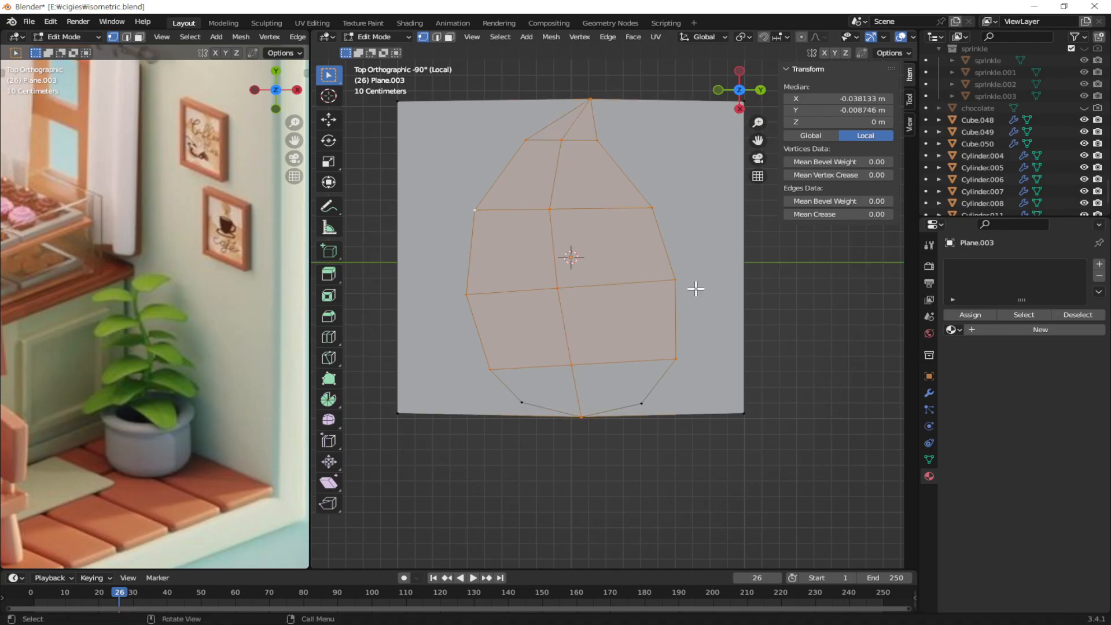
key(k)
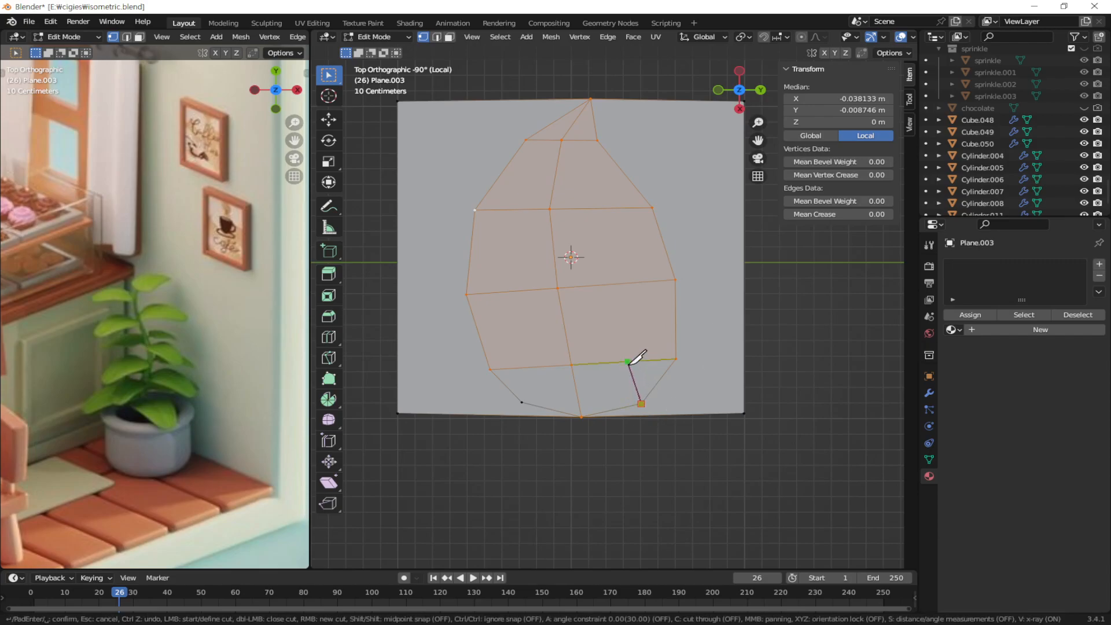
click(600, 208)
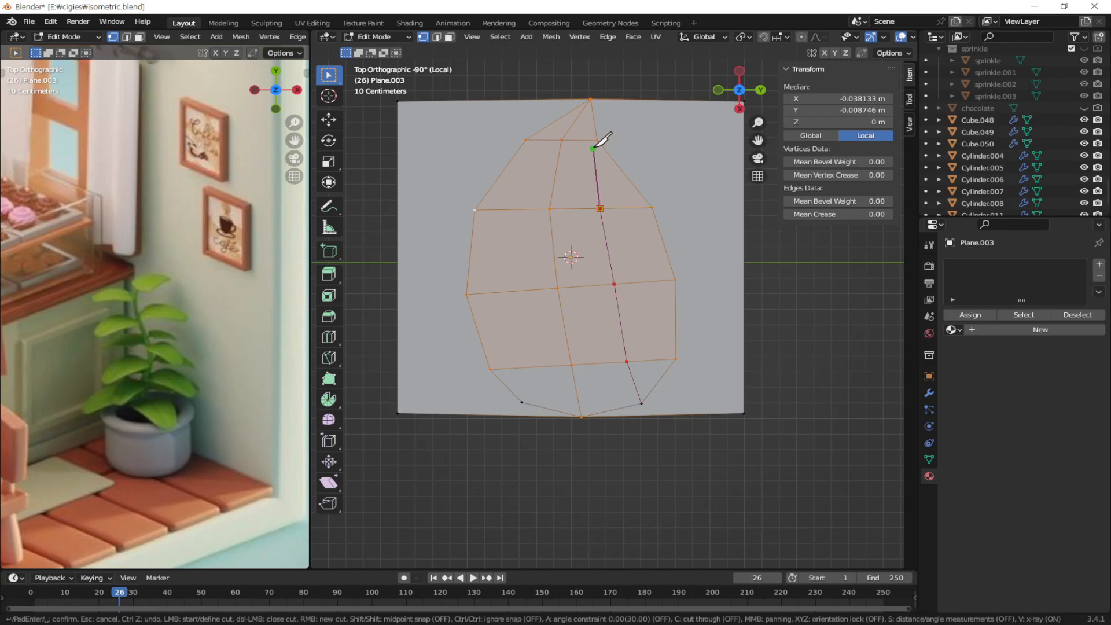
key(Return)
Step: Knife a lengthwise cut through the leaf's left half, joining the lower-left outline vertex to the upper-left one
key(k)
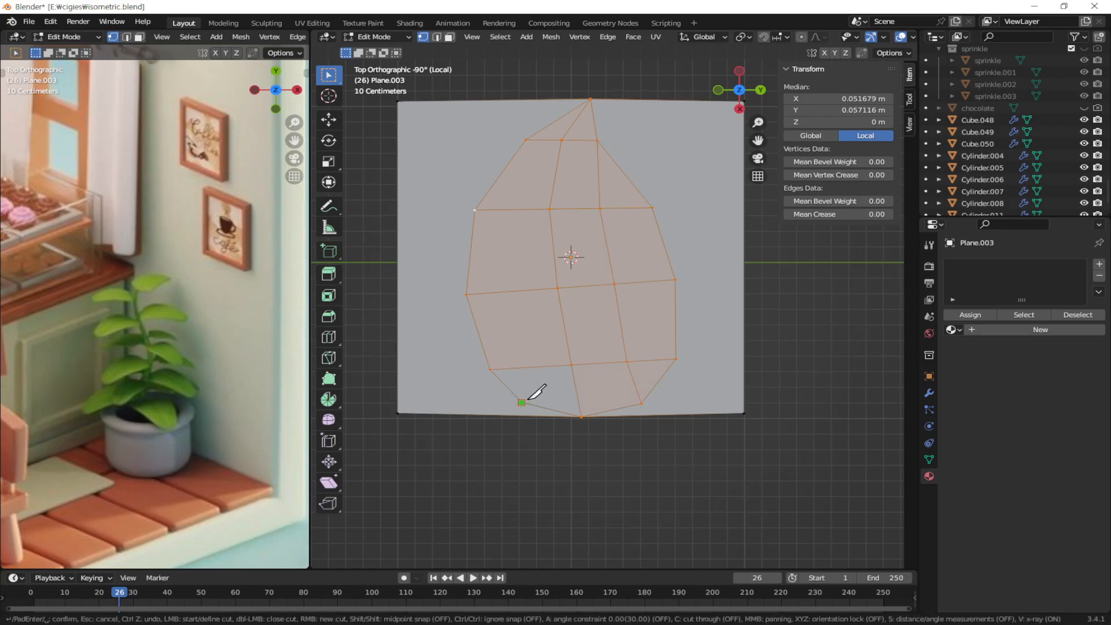
click(498, 293)
click(506, 210)
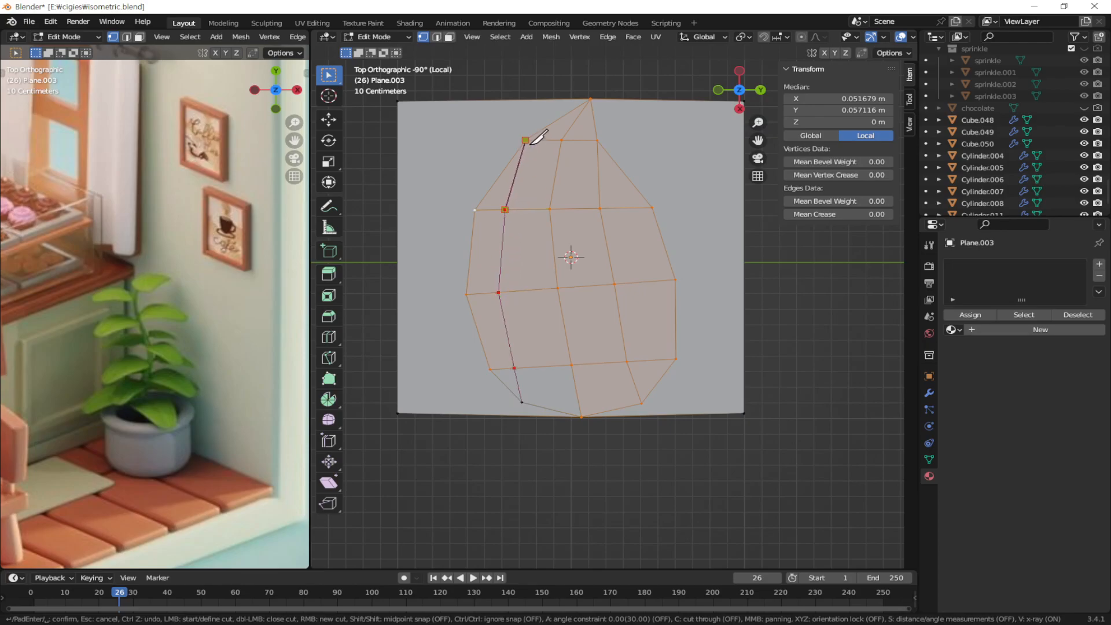
click(525, 139)
key(Return)
key(Tab)
click(779, 411)
shift+middle_drag(710, 230, 683, 197)
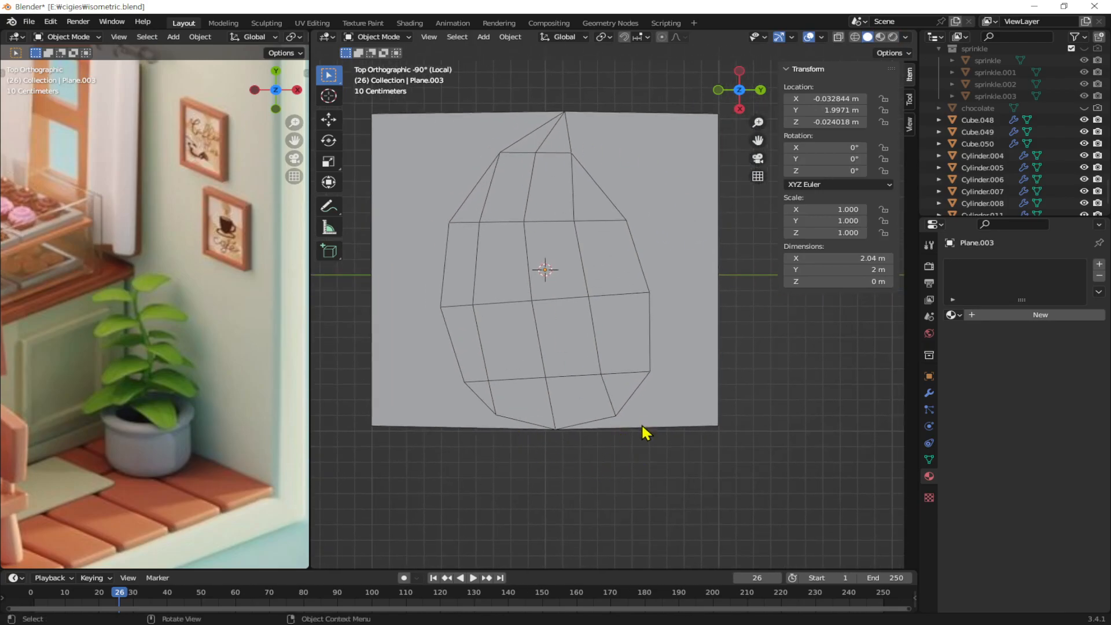
Step: Nudge the lower-left outline vertex and the lowest inner vertices of the left and right lengthwise cuts
key(Tab)
click(496, 418)
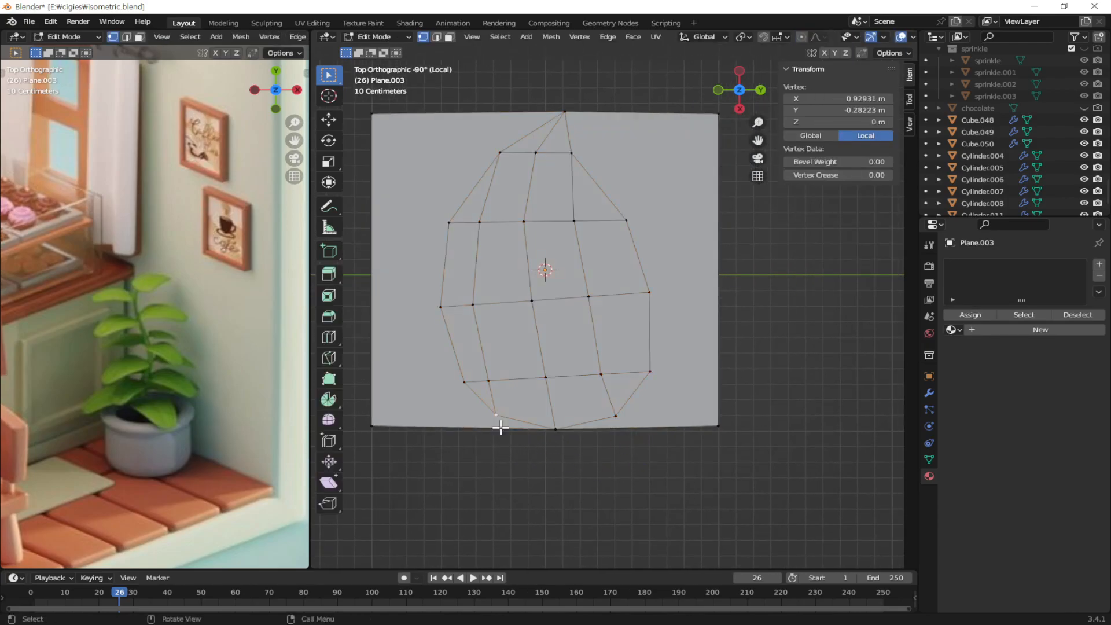
key(g)
click(519, 433)
click(491, 379)
key(g)
click(520, 398)
click(602, 374)
key(g)
click(616, 375)
Step: Shift the middle and upper vertices of the left lengthwise cut slightly towards the leaf's centre
click(478, 303)
key(g)
click(488, 255)
click(485, 222)
key(g)
click(503, 243)
Step: Adjust the upper, middle and lower inner vertices of the right lengthwise cut to even out its spacing
click(573, 221)
key(g)
click(605, 290)
click(589, 297)
key(g)
click(605, 325)
click(605, 373)
key(g)
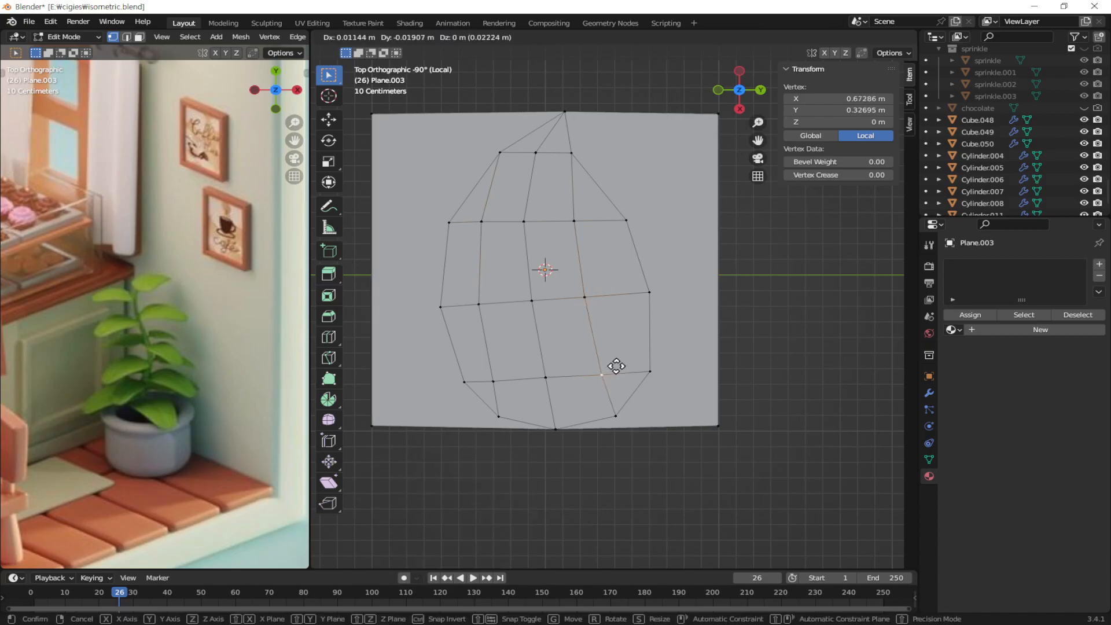
click(613, 366)
click(685, 340)
shift+middle_drag(684, 339, 663, 409)
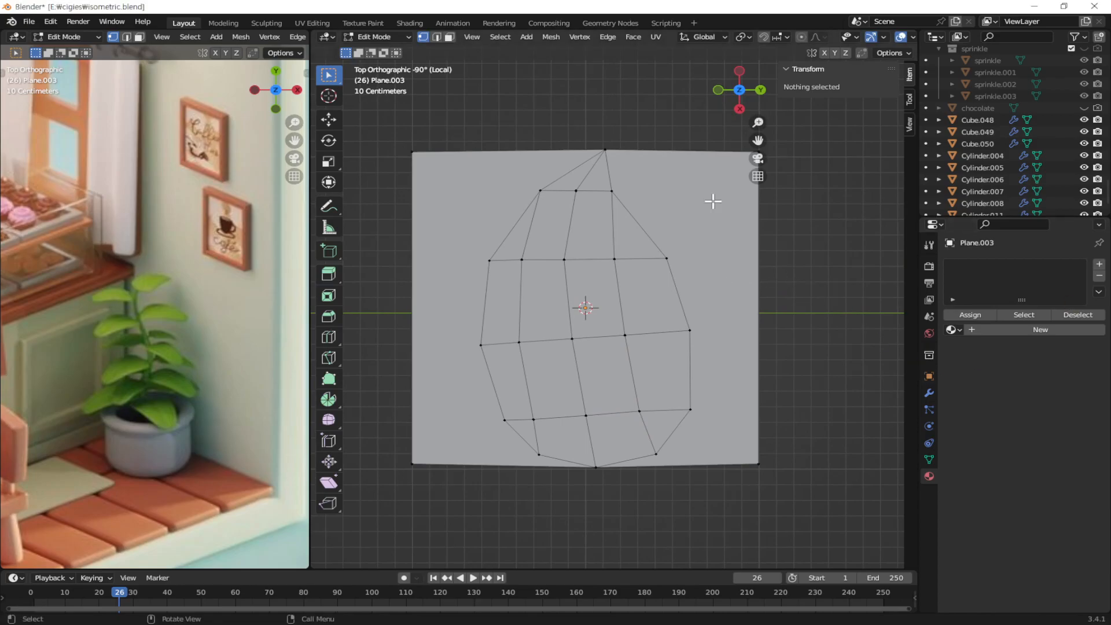
Step: Delete the two plane faces outside the leaf outline, keeping only the leaf mesh
key(3)
click(734, 161)
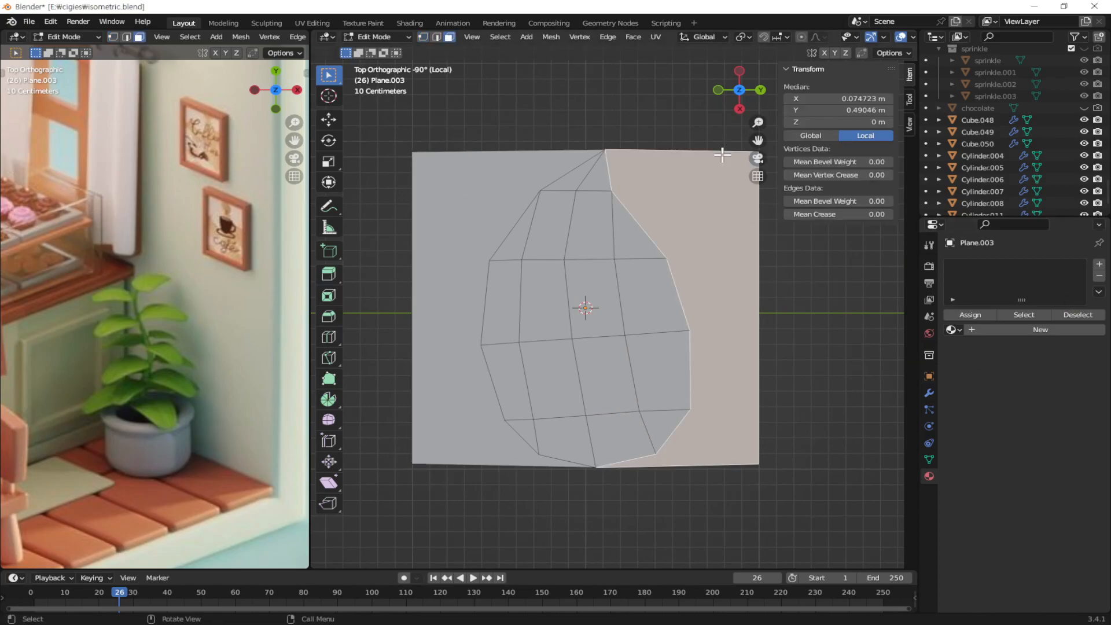
key(x)
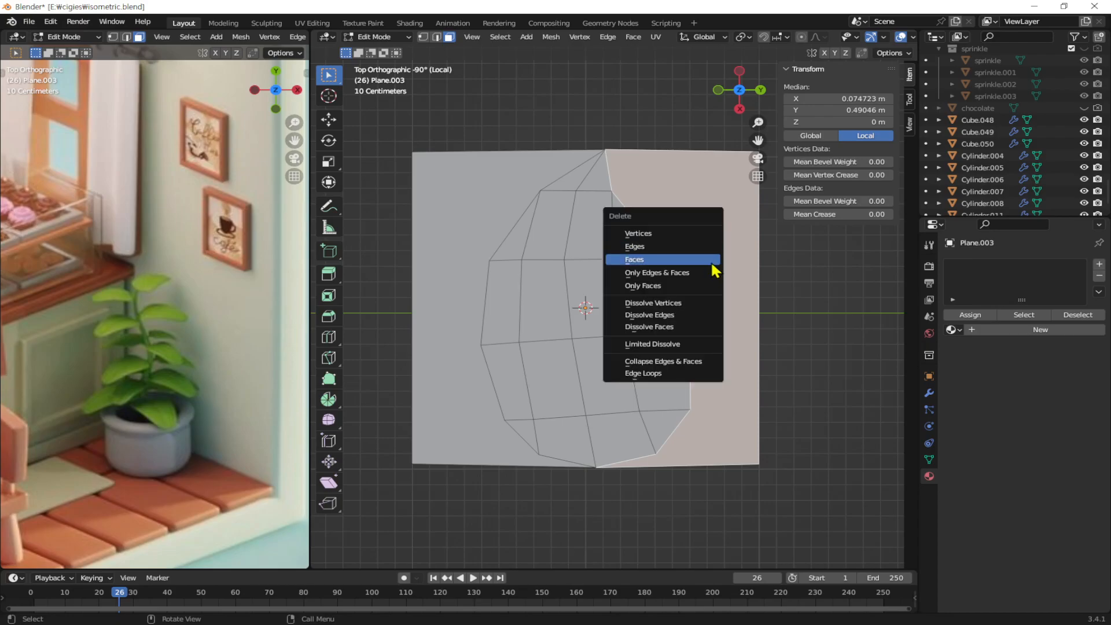
click(710, 261)
click(462, 231)
key(x)
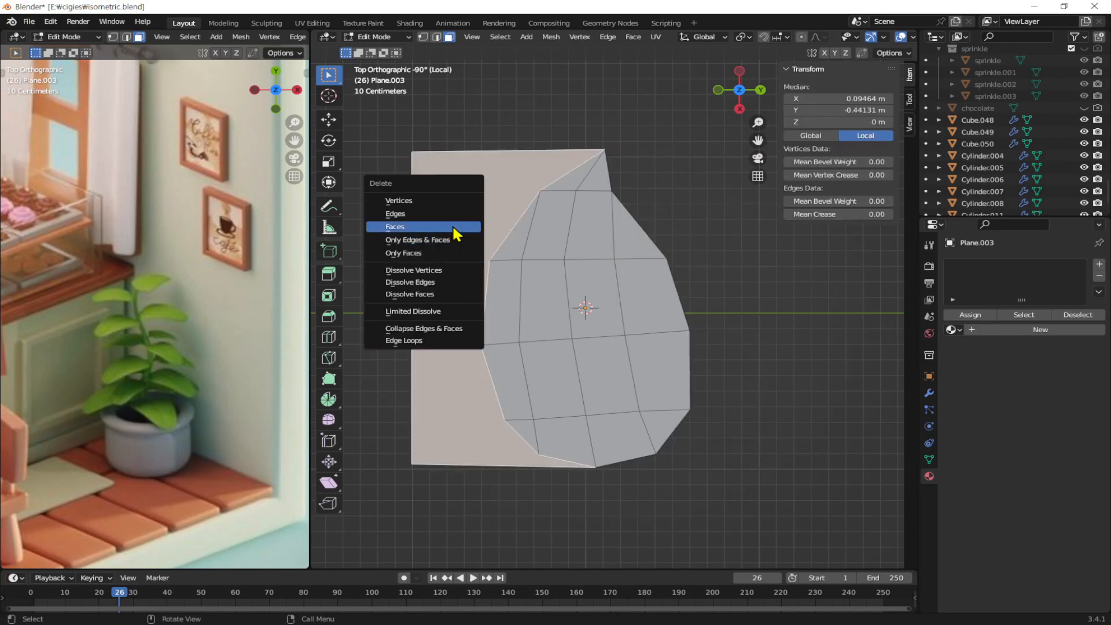
click(453, 226)
Step: Select the leaf's centre edge line from tip to base and lower it about 0.07 m along Z
middle_drag(590, 390, 600, 260)
scroll(614, 306, up, 2)
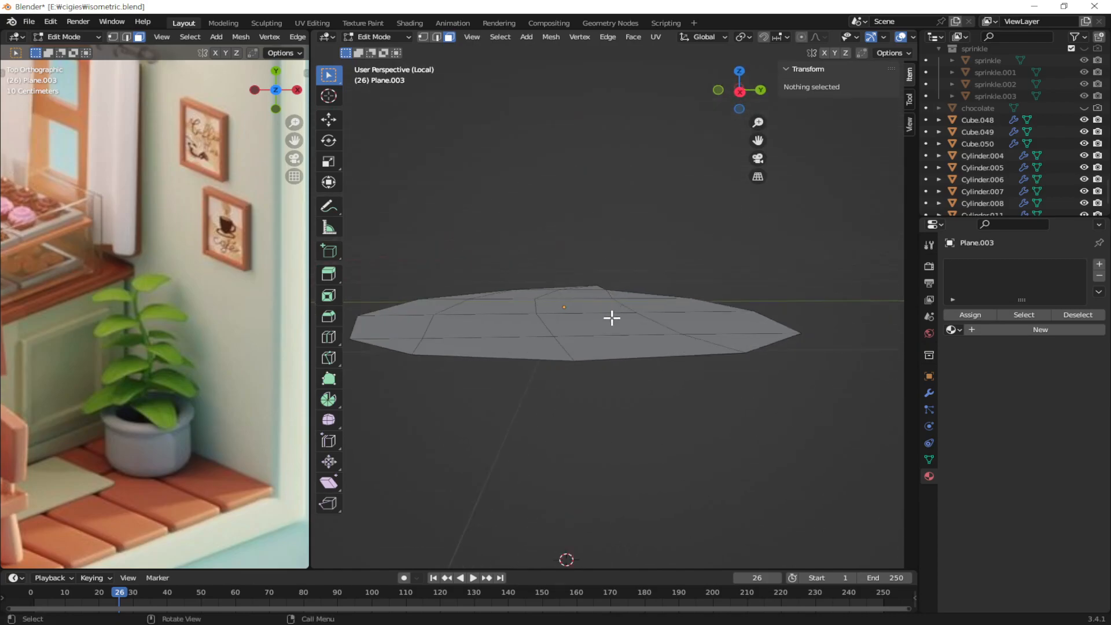
middle_drag(592, 324, 598, 359)
click(564, 226)
key(2)
click(559, 221)
shift+click(538, 249)
shift+click(543, 311)
shift+click(562, 390)
shift+click(594, 463)
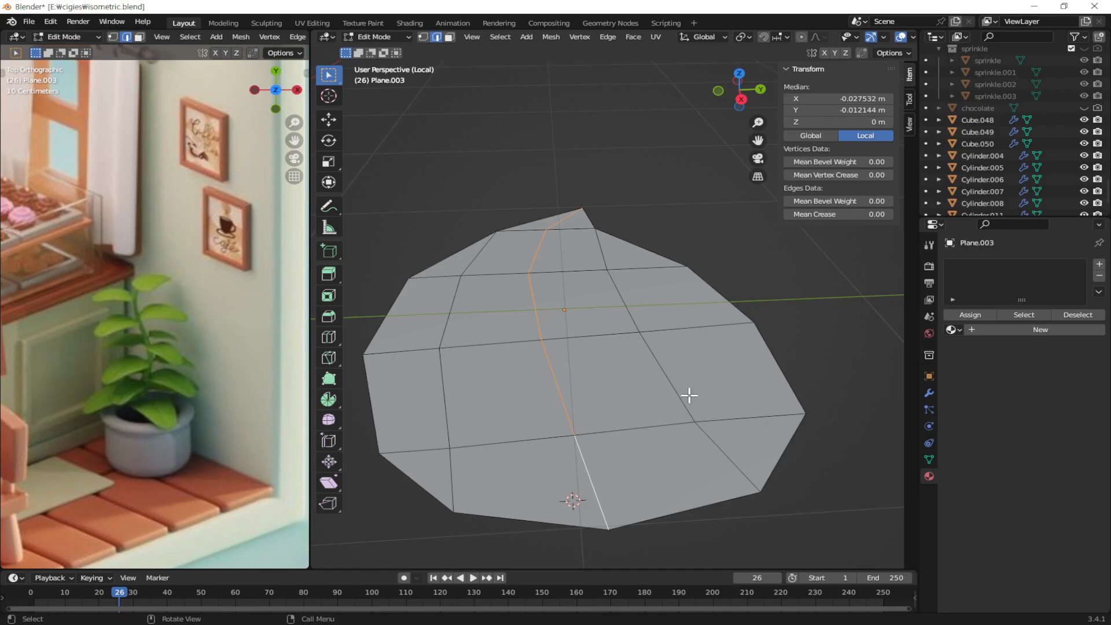
key(g)
key(z)
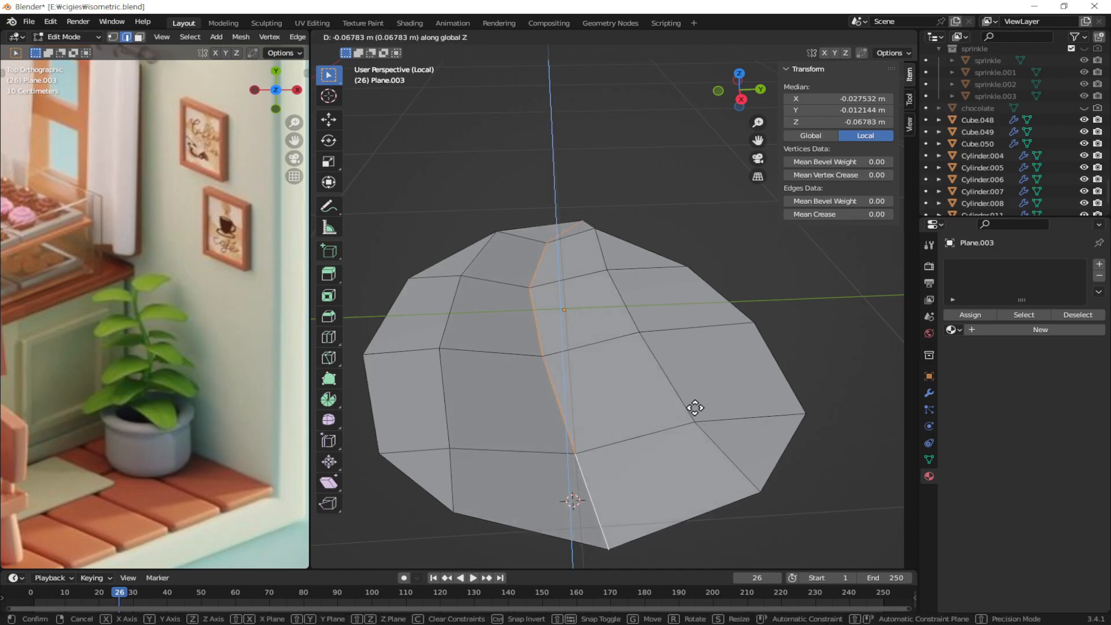
click(696, 406)
Step: Select the left and right lengthwise edge lines of the leaf and raise them about 0.04 m along Z
middle_drag(697, 404, 572, 309)
shift+middle_drag(589, 351, 629, 322)
click(499, 248)
shift+click(490, 285)
shift+click(506, 349)
shift+click(536, 404)
shift+click(618, 239)
shift+click(671, 284)
shift+click(721, 322)
shift+click(796, 373)
key(g)
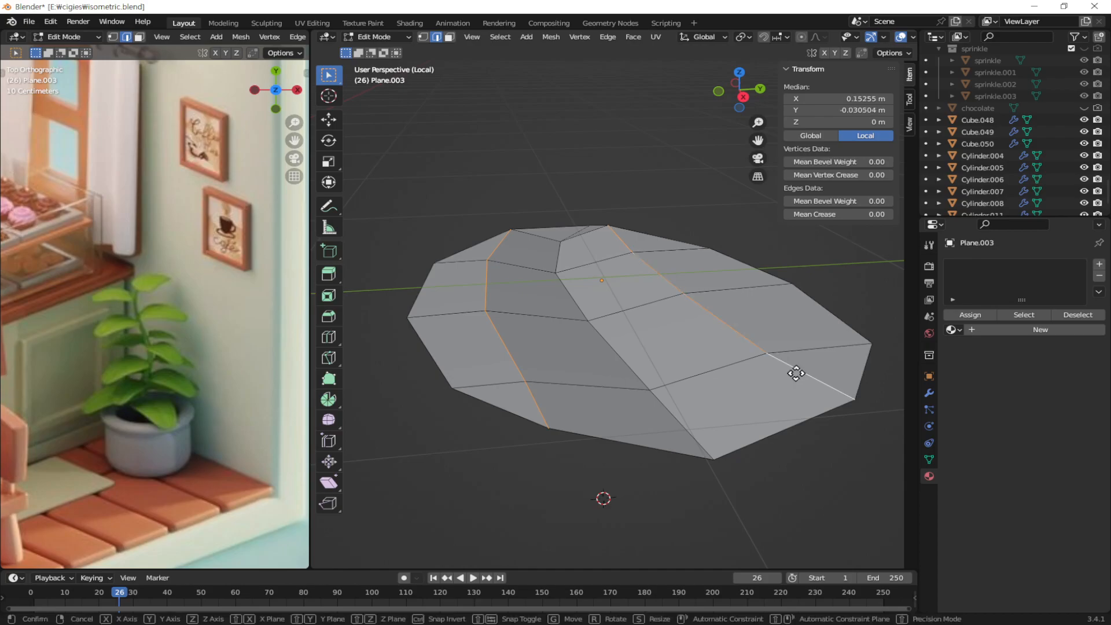
key(z)
click(794, 362)
Step: Sketch an annotation arc over the leaf's side profile in back view to show its bend, and remove the note
middle_drag(790, 363, 758, 353)
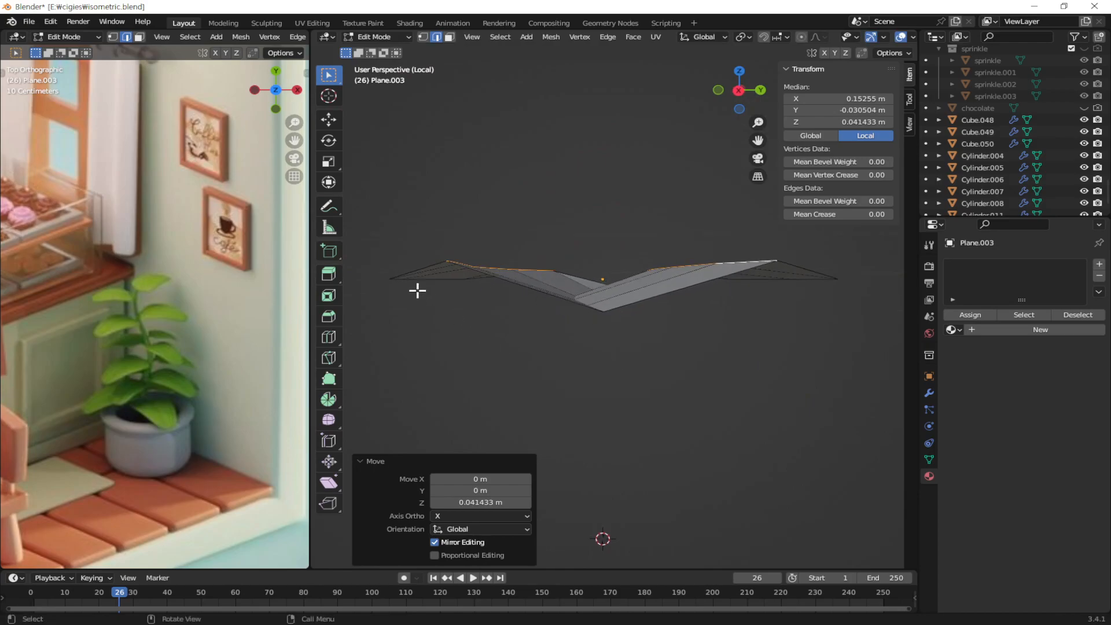
middle_drag(794, 291, 724, 304)
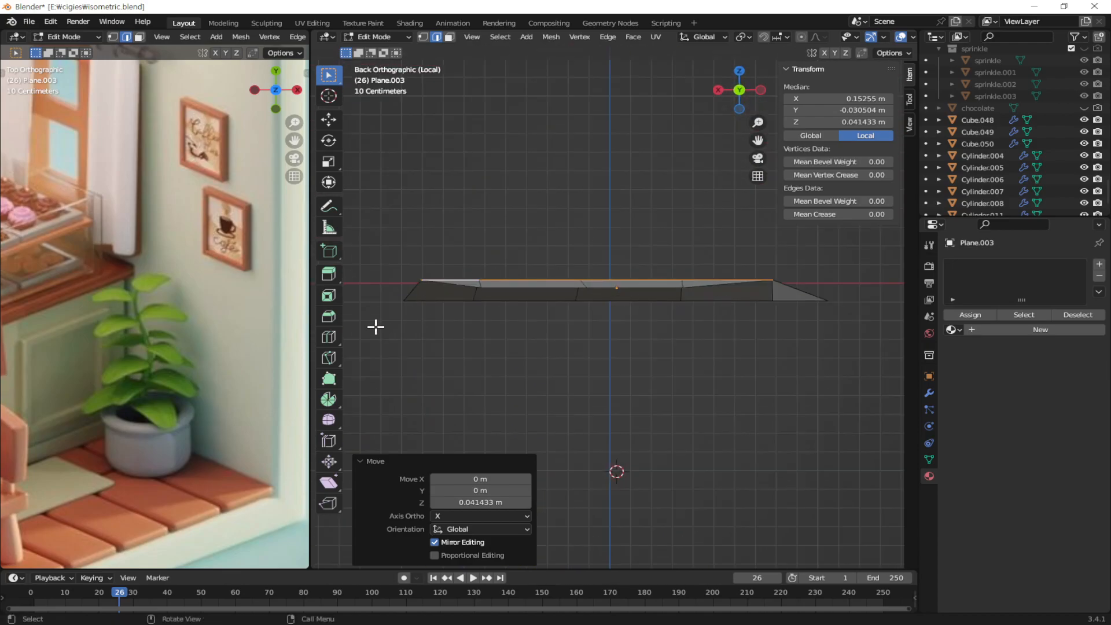
click(329, 207)
drag(404, 301, 438, 275)
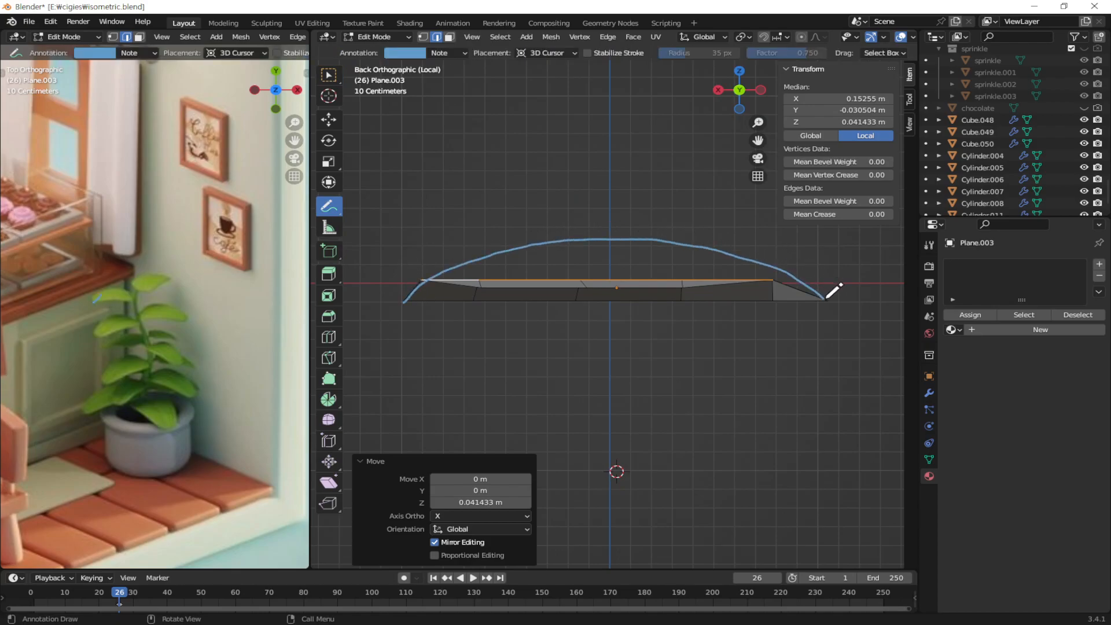
drag(825, 299, 825, 299)
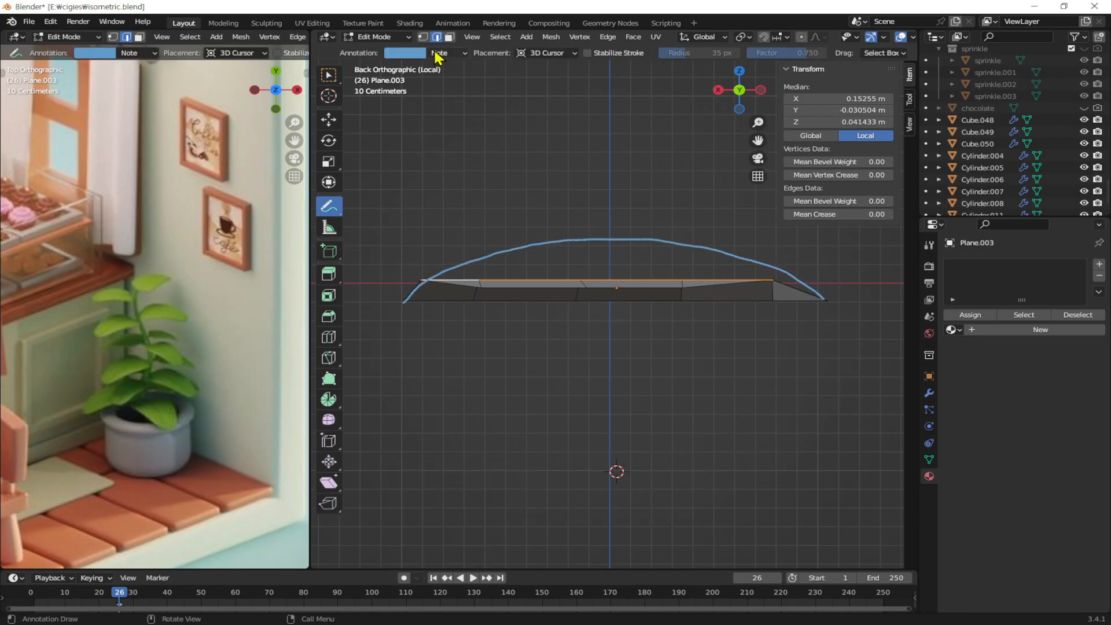
click(463, 51)
click(533, 76)
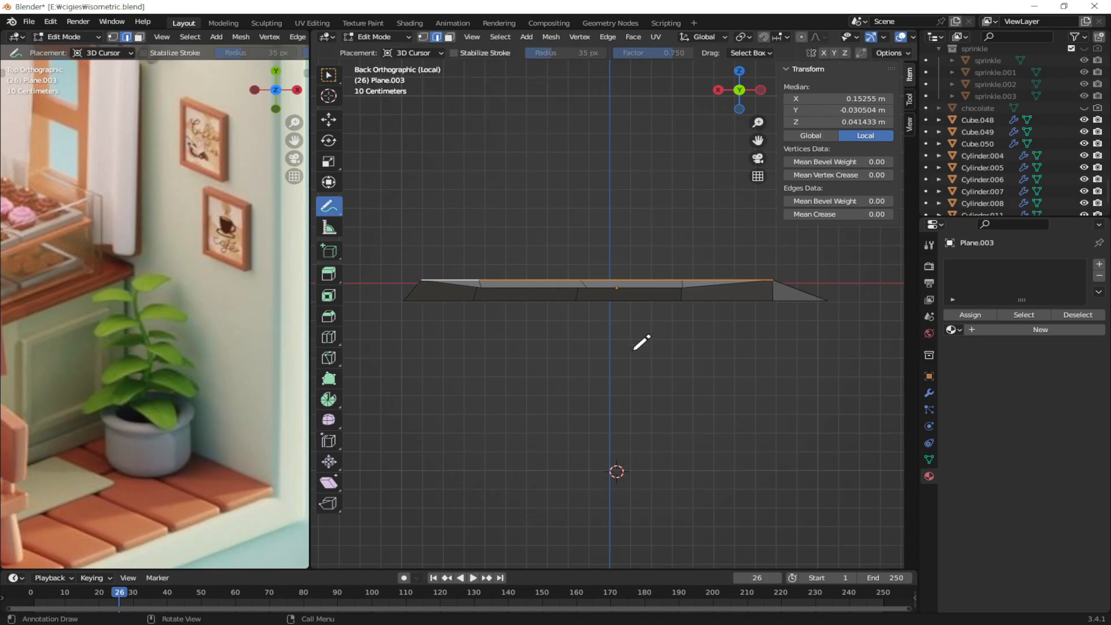
Step: Raise the middle crosswise edge loop of the leaf about 0.15 m along Z
key(Tab)
key(Tab)
key(w)
alt+click(585, 282)
key(g)
key(z)
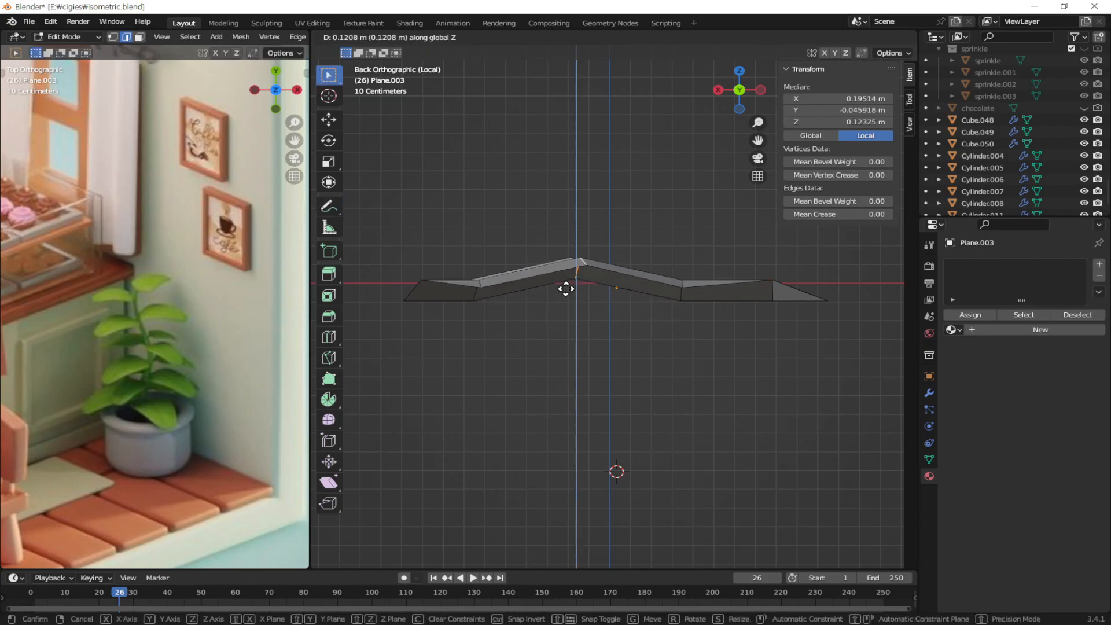
click(568, 283)
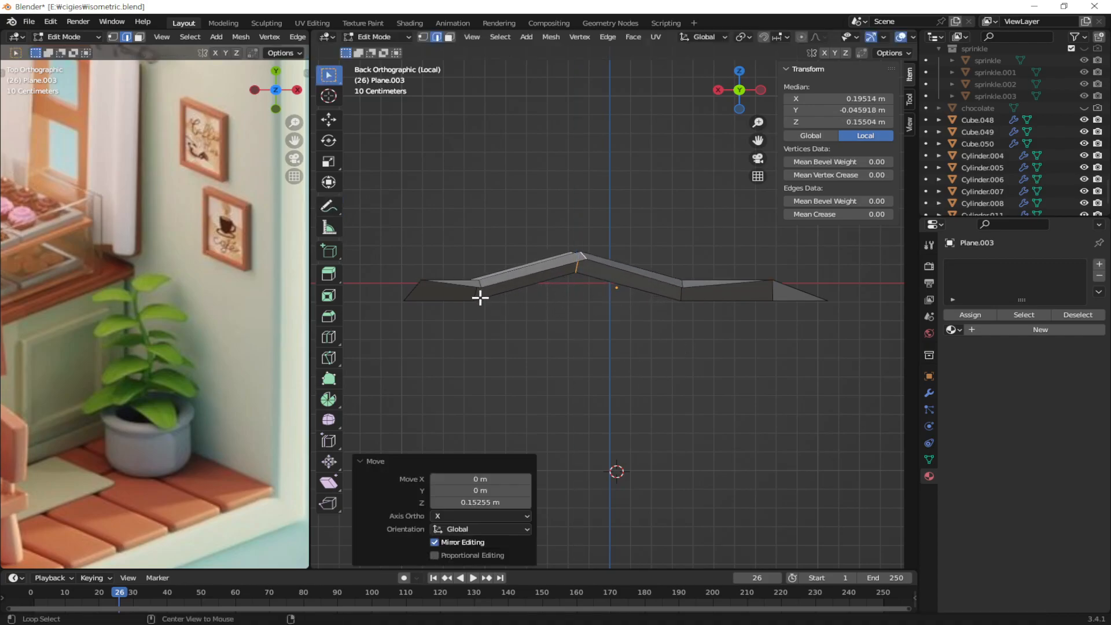
Step: Raise the crosswise edge loop nearest the leaf's base about 0.1 m along Z
alt+click(477, 292)
key(g)
key(z)
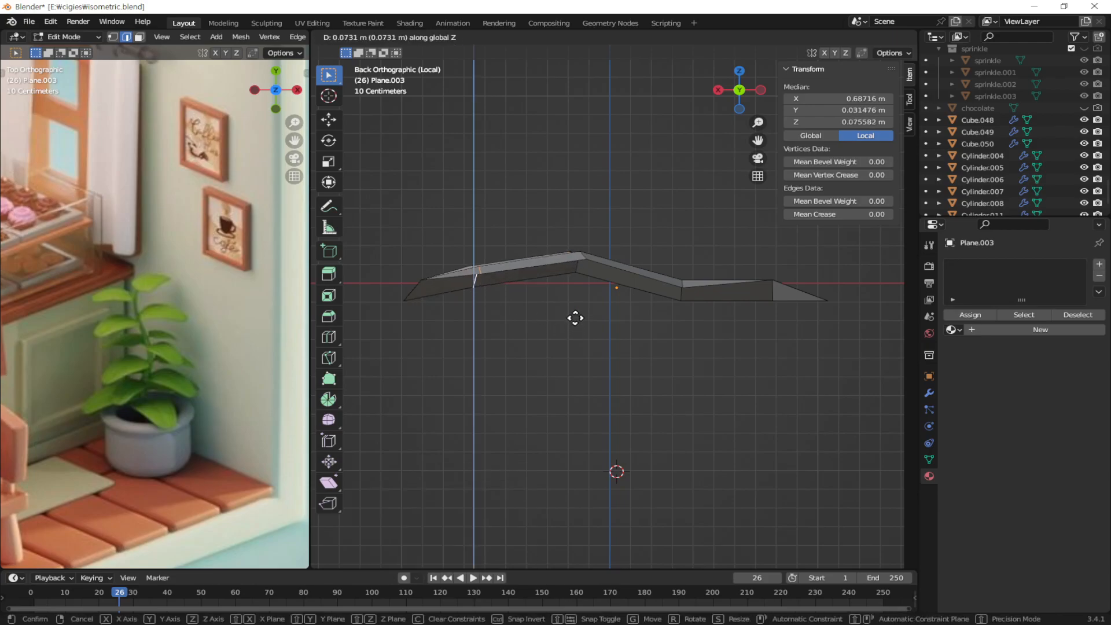
click(574, 313)
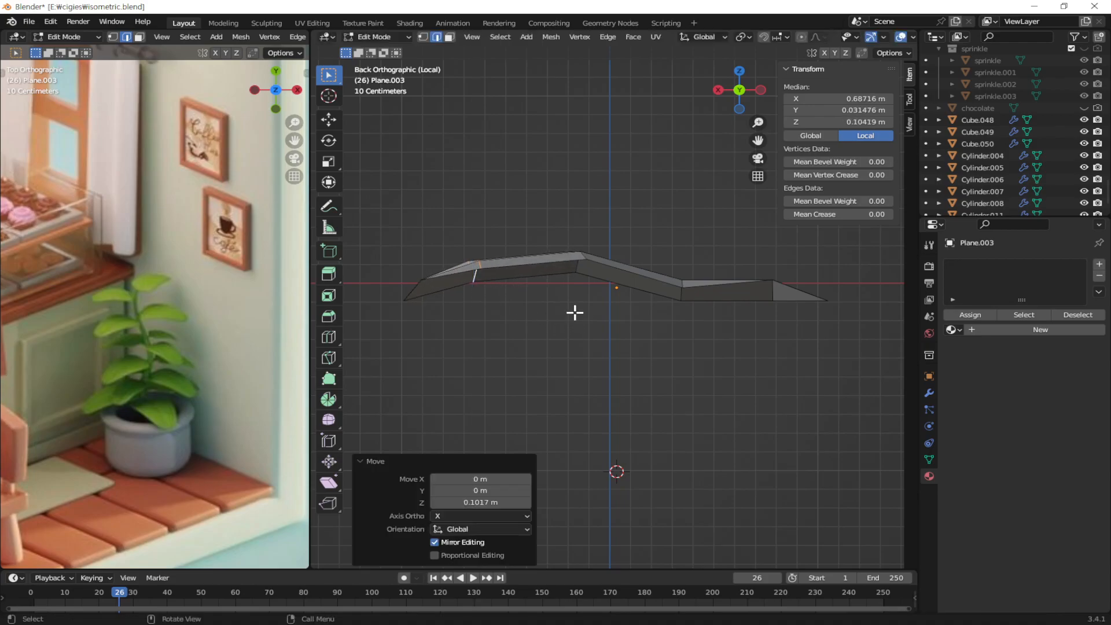
Step: Raise the leaf's two edge loops nearest the pointed tip along Z, by about 0.12 m and 0.02 m
alt+click(681, 292)
key(g)
key(z)
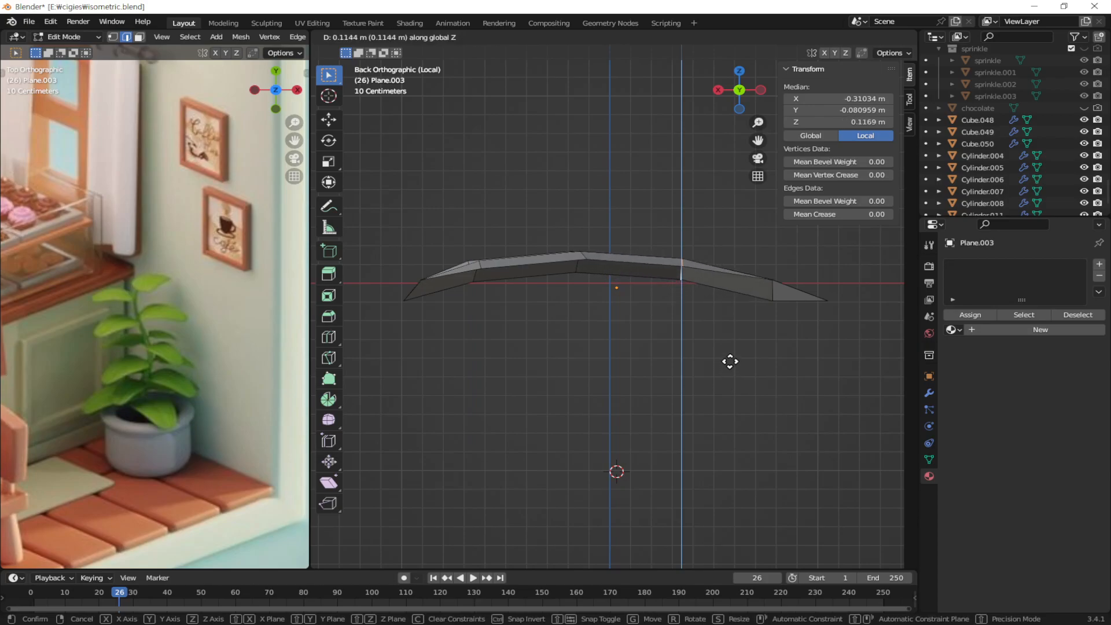
click(730, 363)
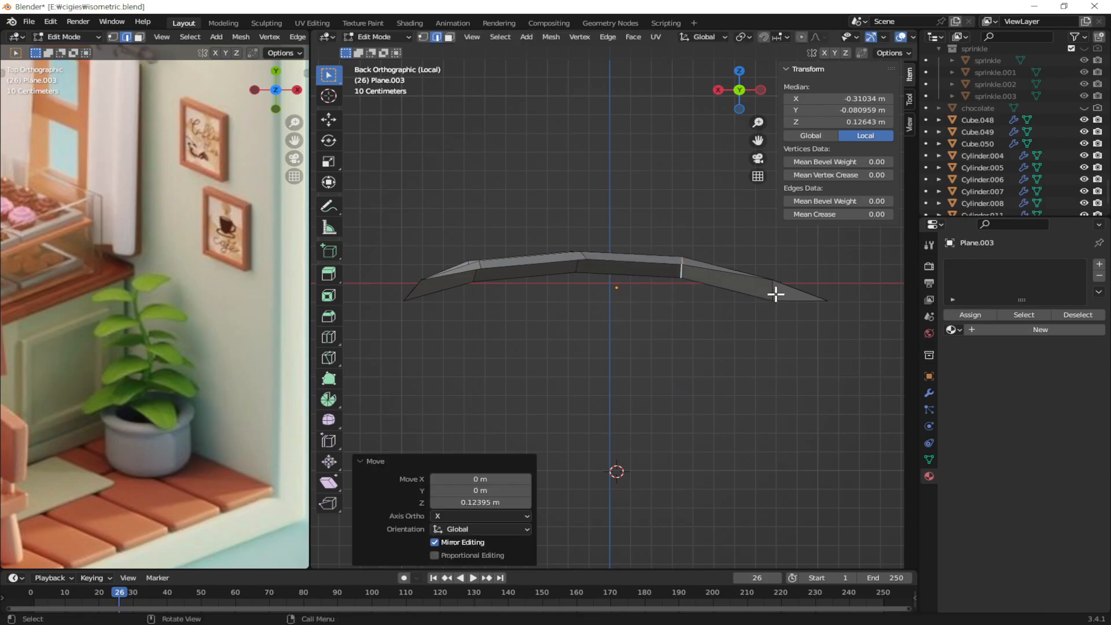
alt+click(772, 290)
key(g)
key(z)
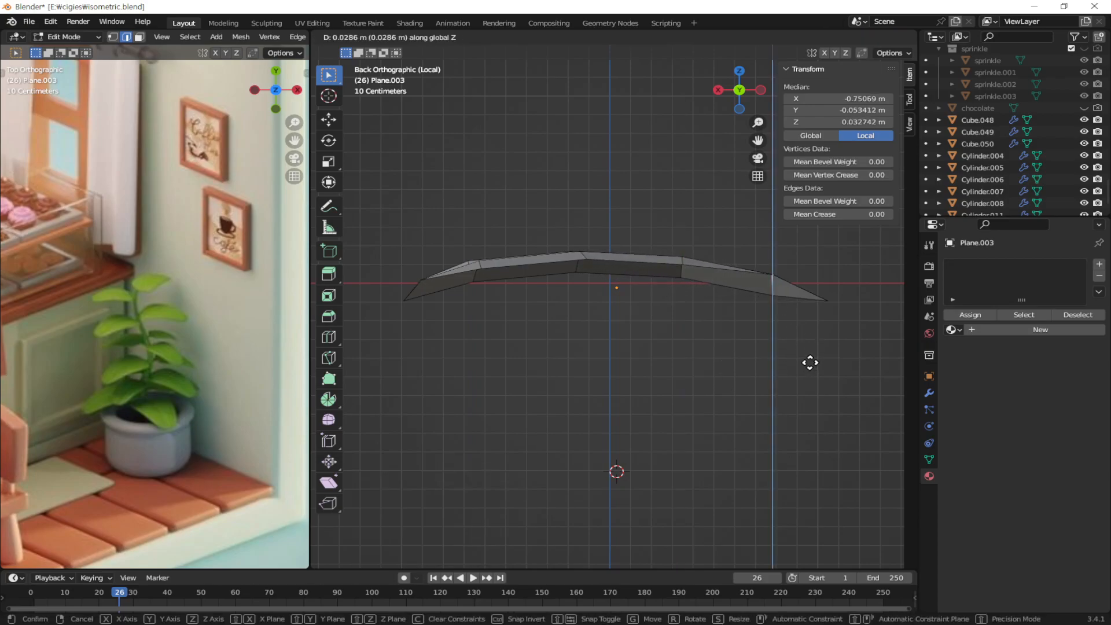
click(810, 363)
Step: Lower the leaf's pointed tip vertex by about 0.07 m and return to Object Mode
click(834, 313)
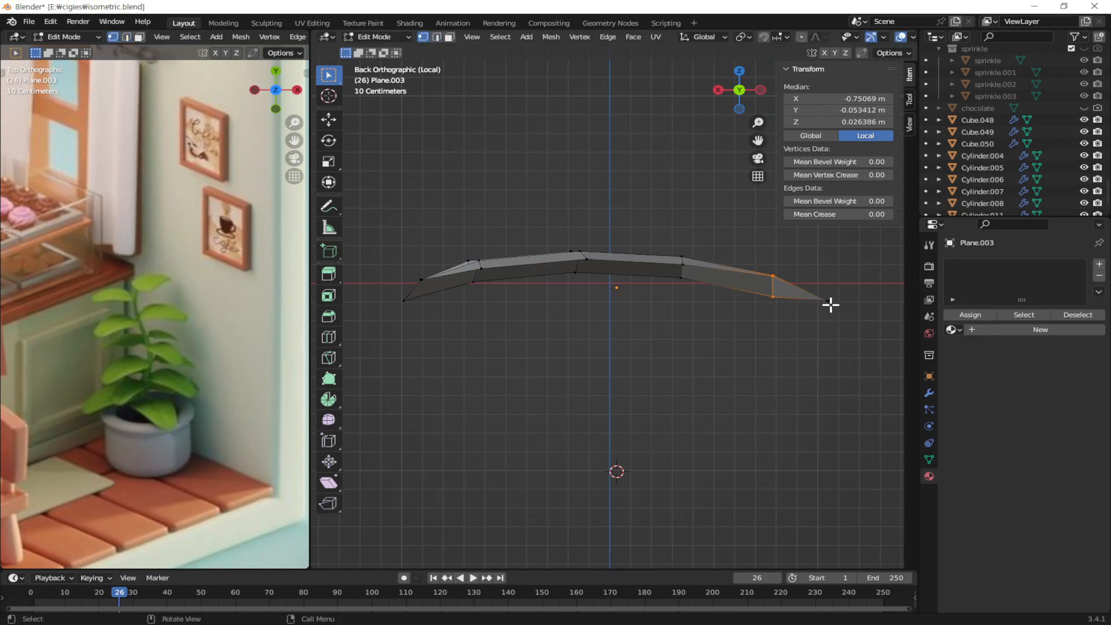
click(828, 300)
key(g)
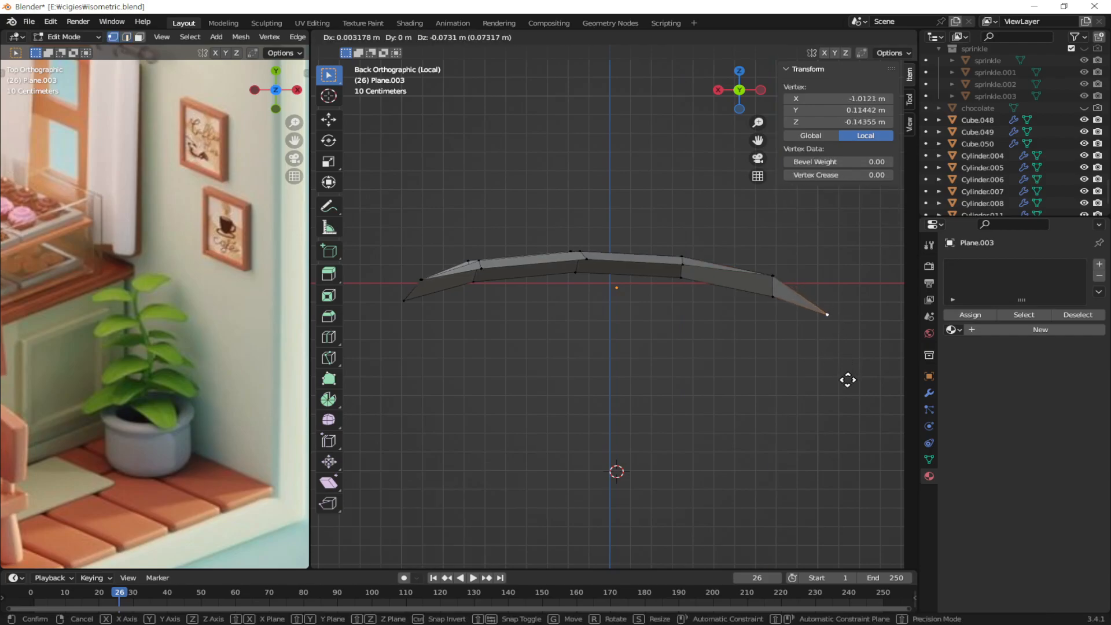
click(845, 383)
middle_drag(585, 277, 607, 352)
key(Tab)
Step: Add a Subdivision Surface modifier to the leaf
middle_drag(728, 352, 685, 404)
click(642, 396)
click(732, 402)
scroll(668, 402, up, 2)
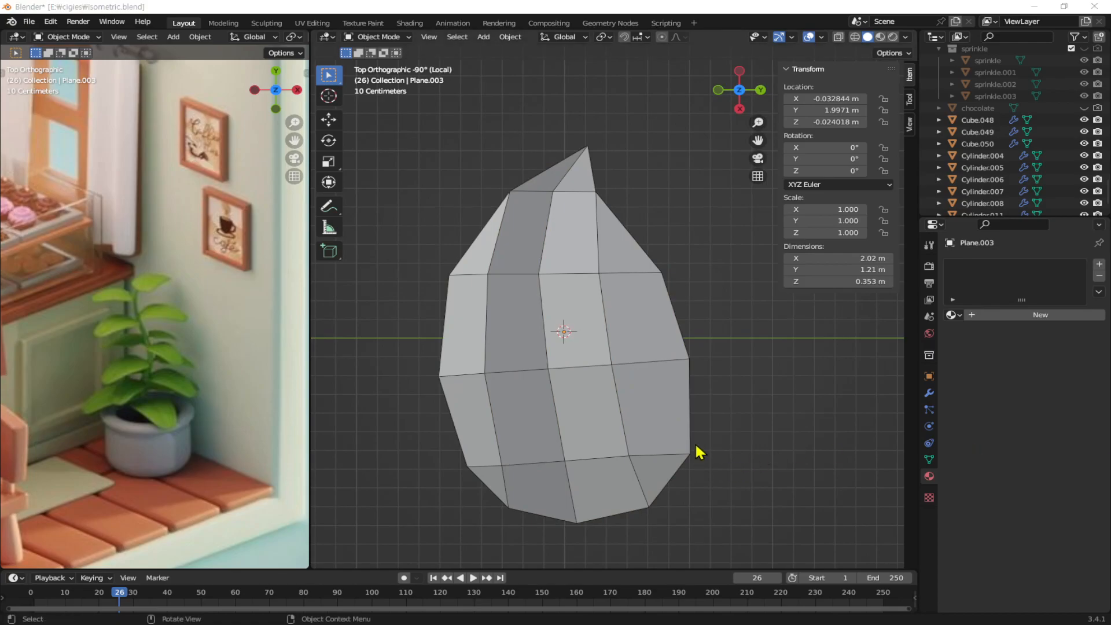
click(637, 460)
middle_drag(724, 486, 724, 397)
click(929, 393)
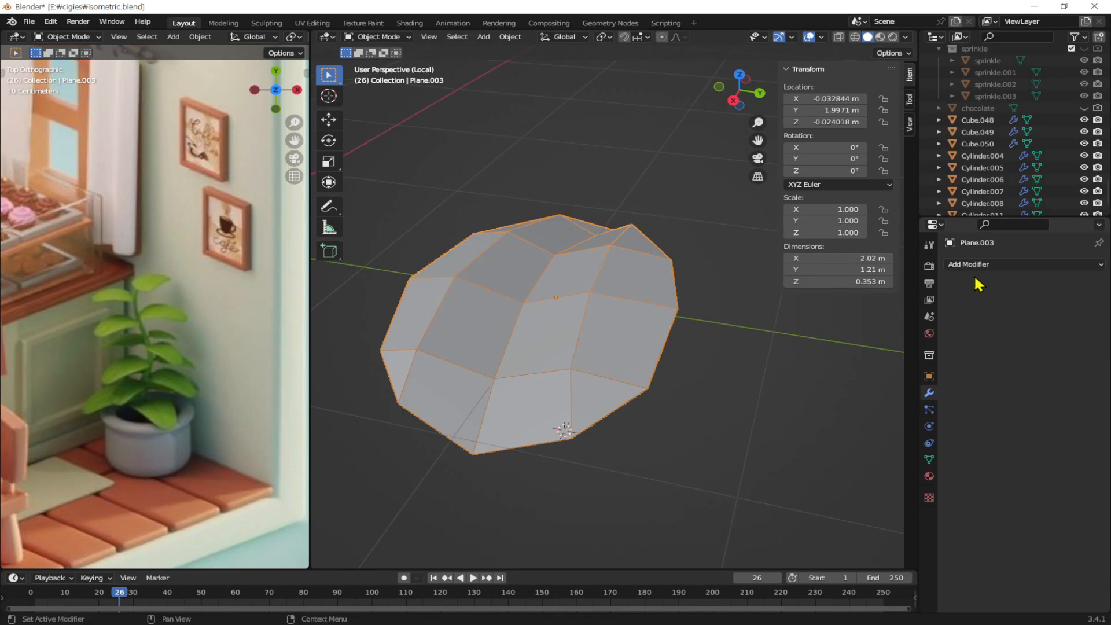
click(972, 263)
click(868, 483)
Step: Shade the leaf smooth
middle_drag(868, 486, 658, 372)
right_click(573, 259)
click(602, 260)
middle_drag(746, 350, 670, 401)
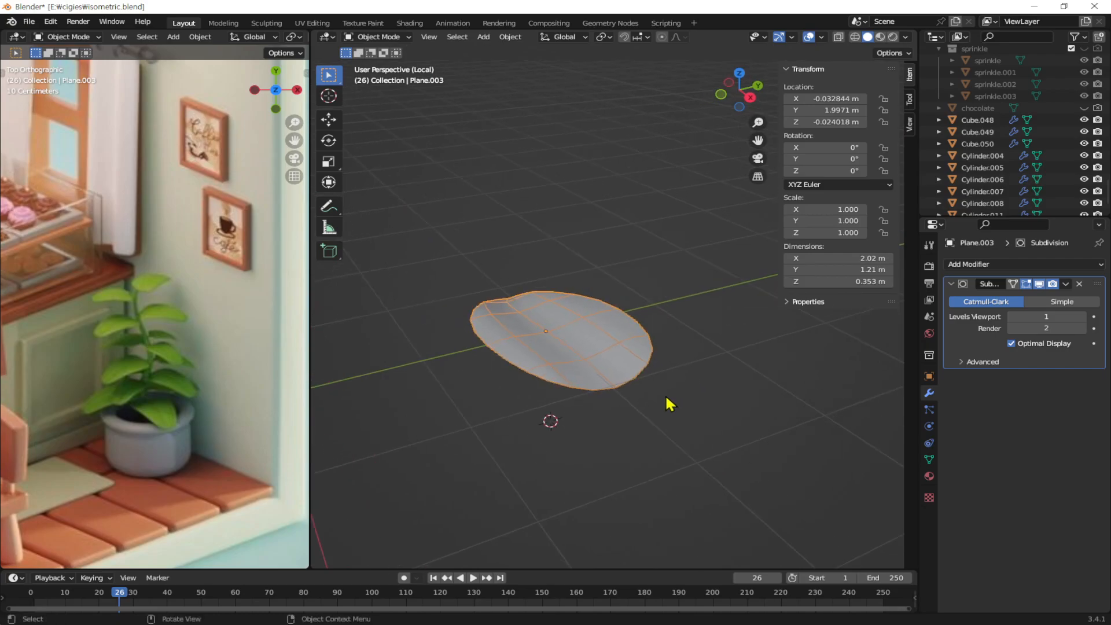
Step: Add a Solidify modifier to the leaf and place it above the Subdivision modifier in the stack
scroll(669, 402, up, 3)
click(987, 264)
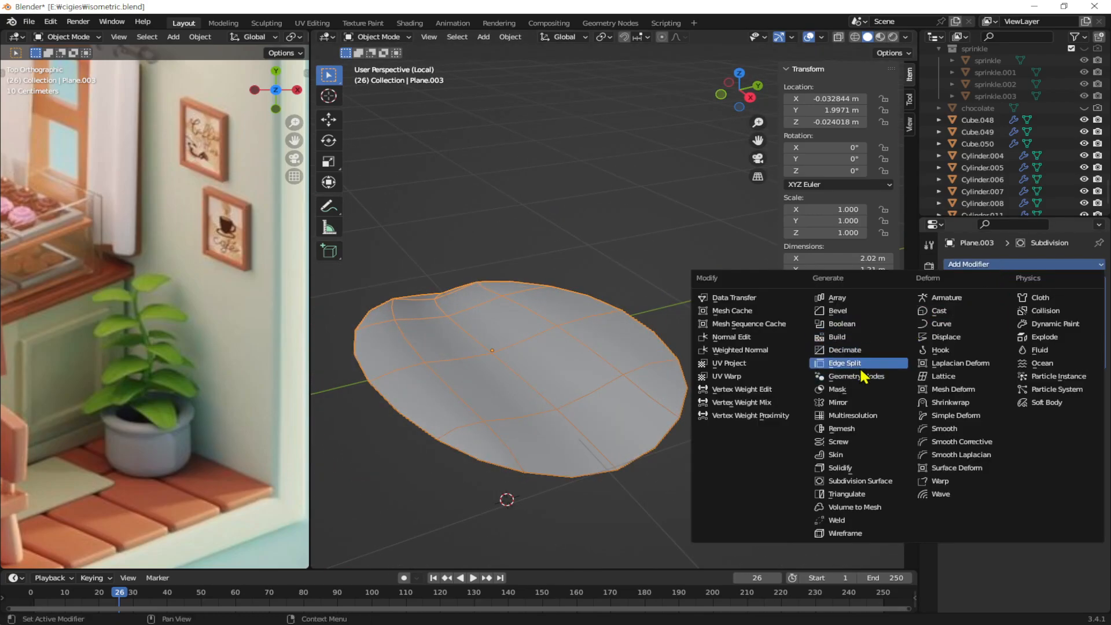
click(864, 467)
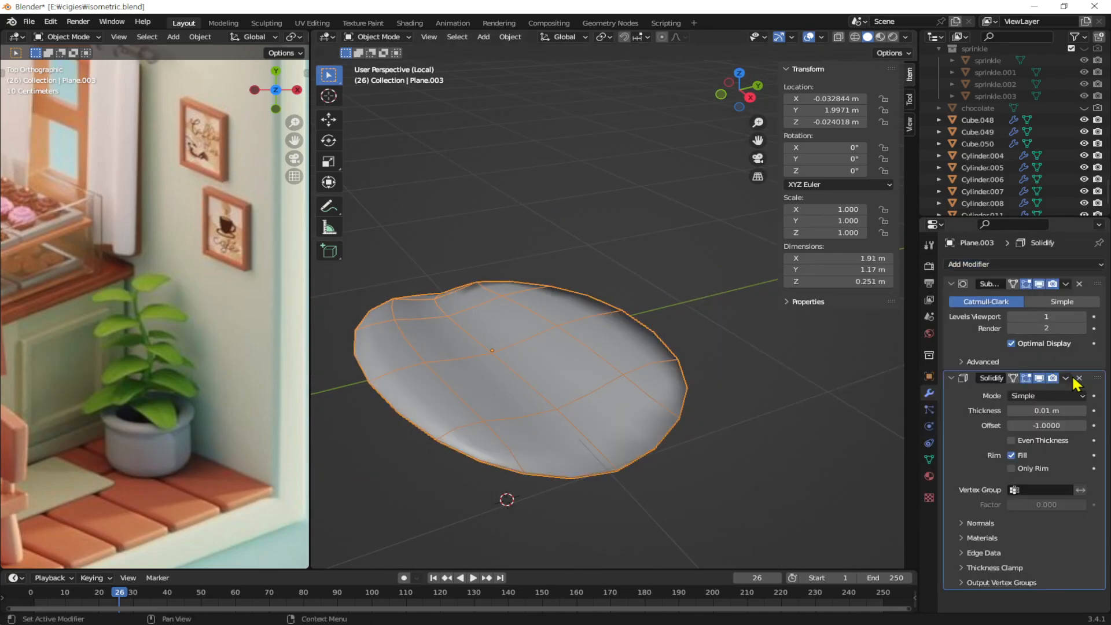
drag(1097, 382, 1098, 290)
middle_drag(566, 489, 747, 328)
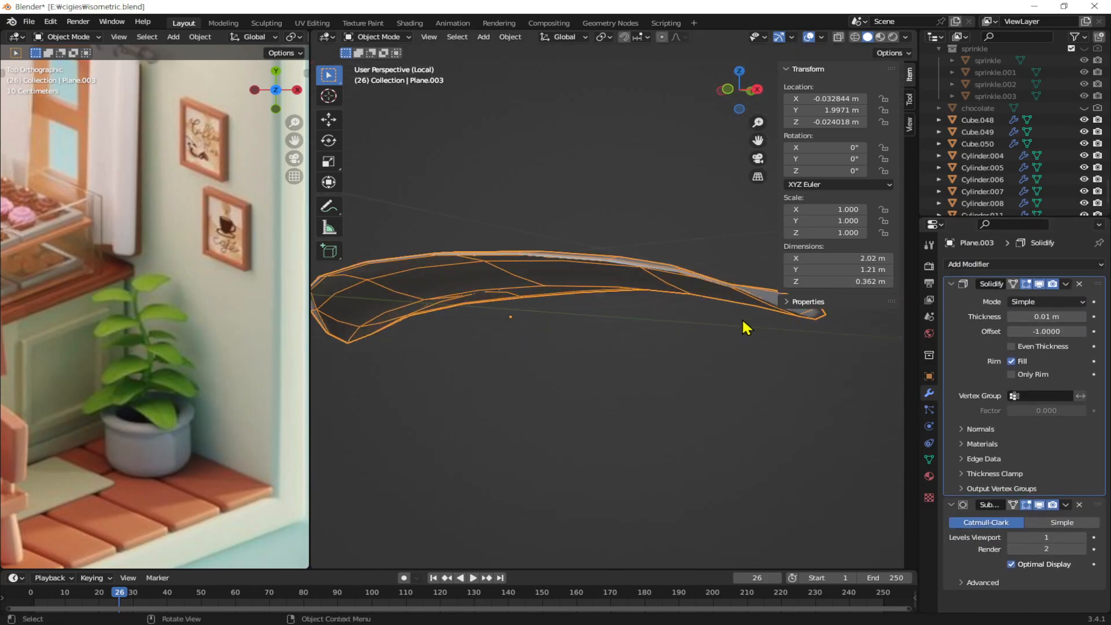
middle_drag(813, 371, 1051, 490)
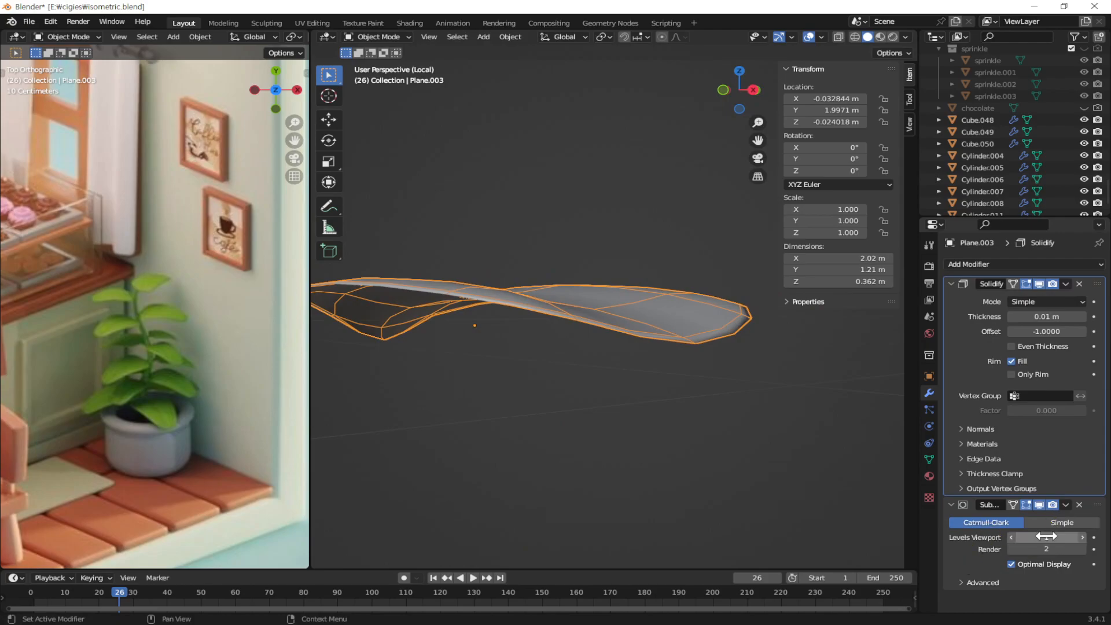
Step: Apply the leaf's rotation and scale
key(ctrl+a)
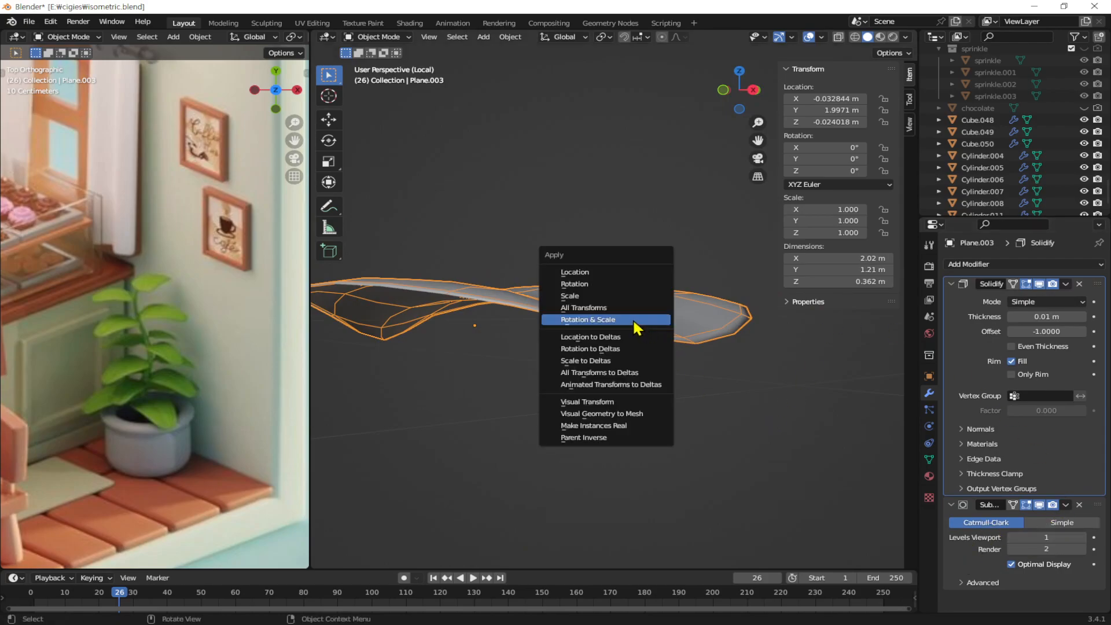
click(637, 327)
middle_drag(602, 342, 657, 469)
alt+middle_drag(648, 473, 644, 459)
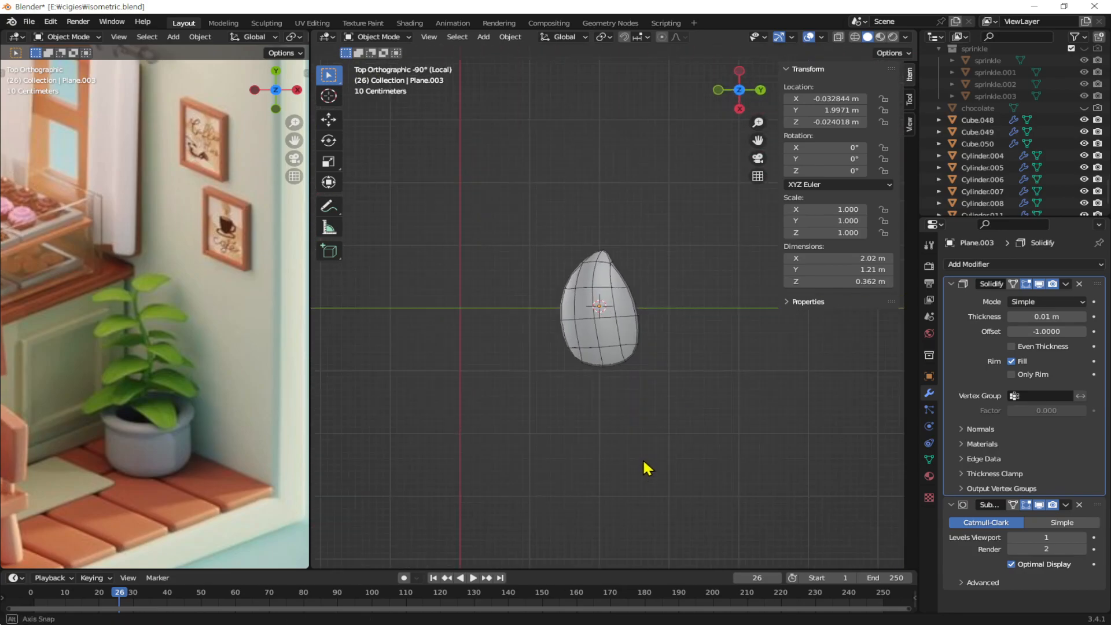
scroll(620, 348, up, 5)
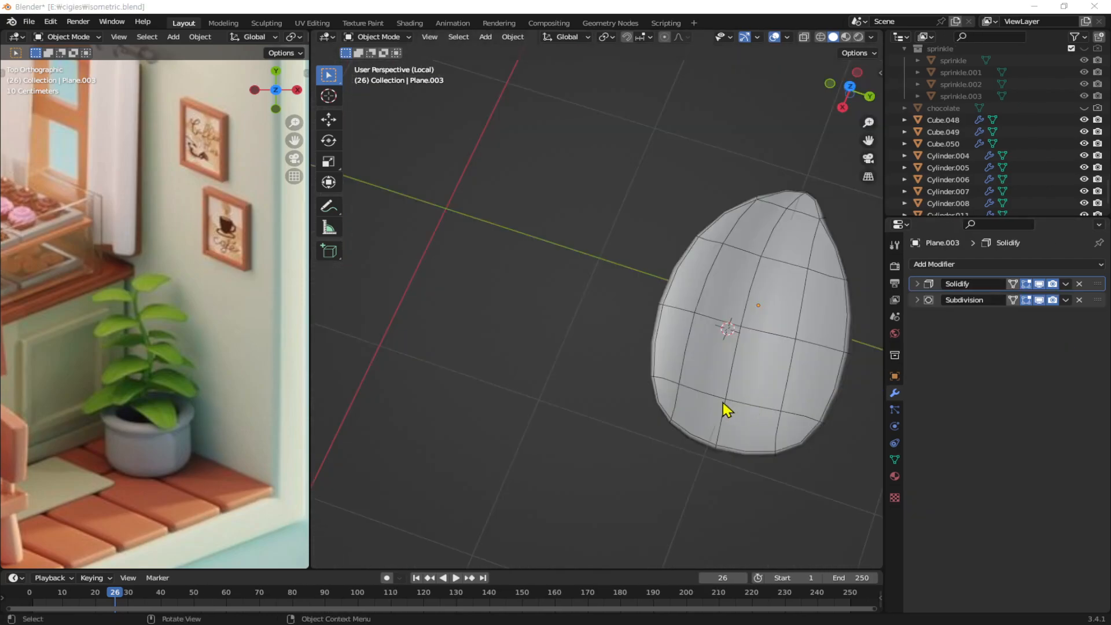
Step: Add a NURBS path at the 3D cursor in front view and rotate it 90° so it stands vertical
middle_drag(723, 403, 807, 315)
shift+middle_drag(631, 384, 552, 365)
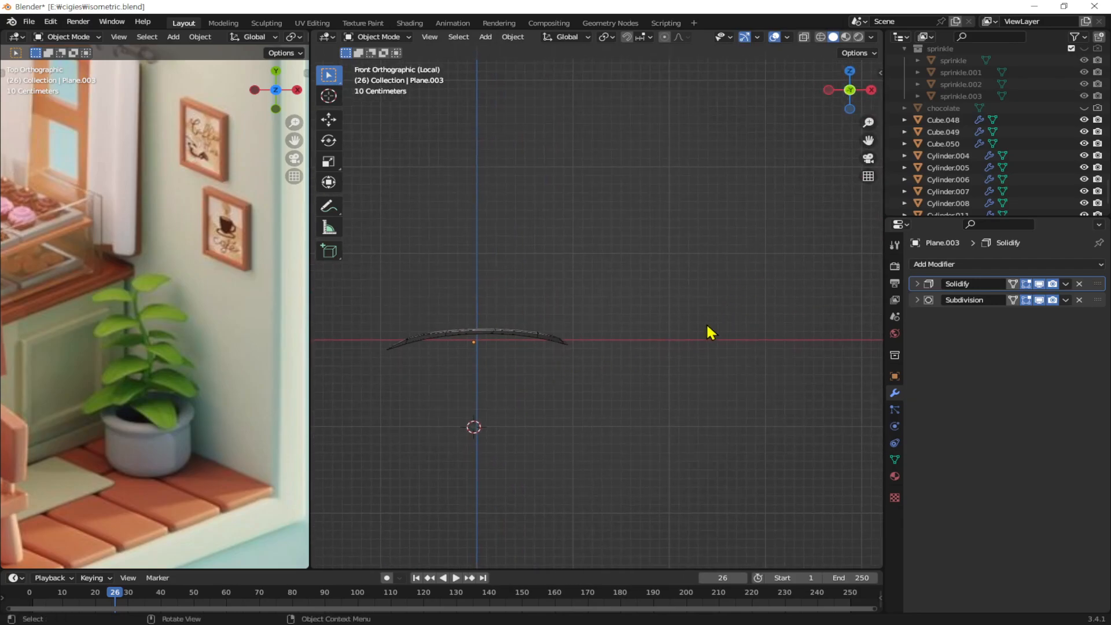
key(shift+a)
mouse_move(639, 352)
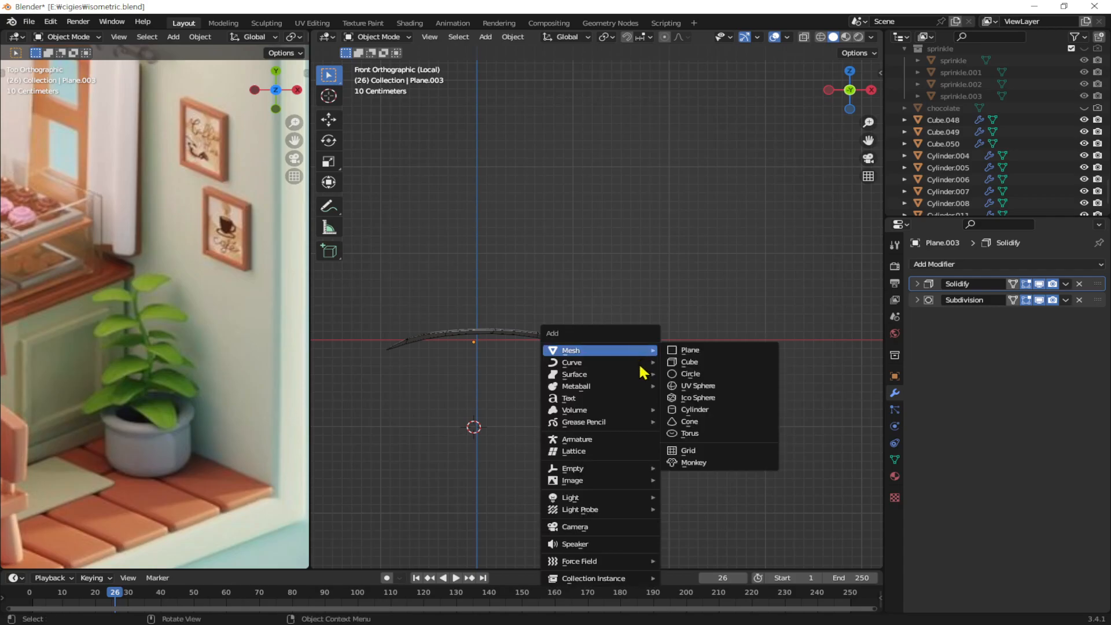
click(703, 423)
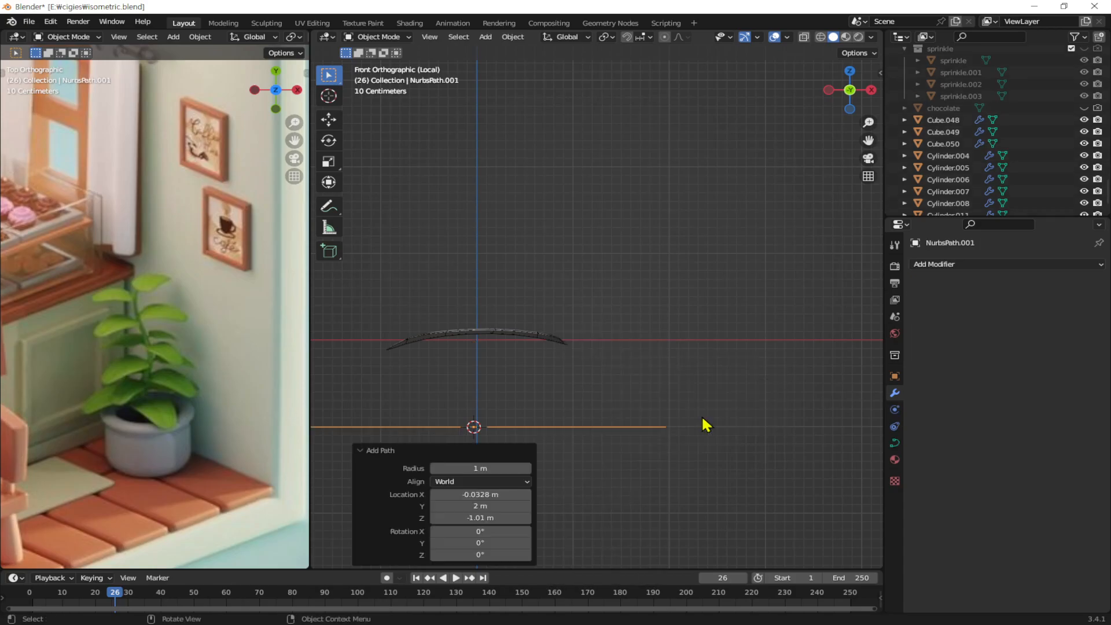
shift+middle_drag(537, 389, 604, 332)
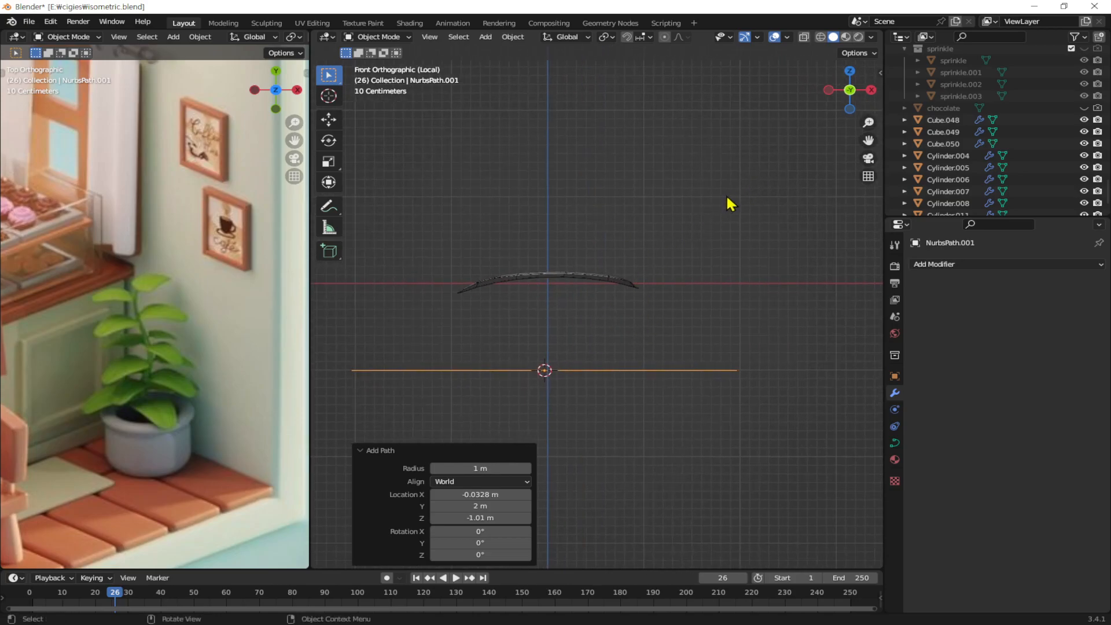
text(r90)
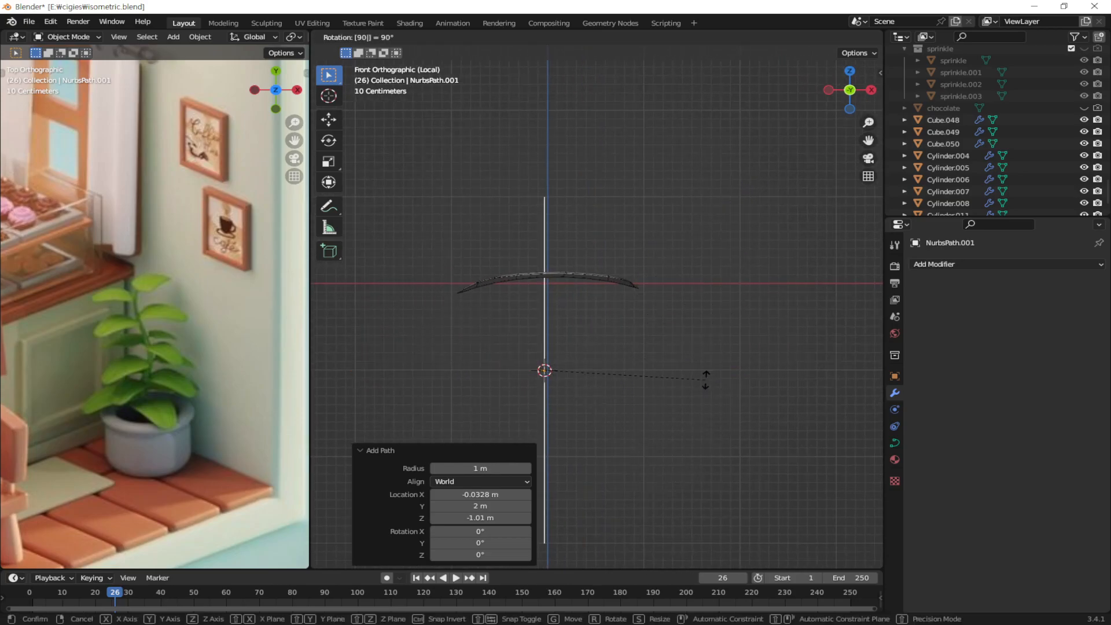
key(Return)
Step: Scale the path to about 0.333 and move it in front view to the leaf's rounded +X end
middle_drag(546, 349, 569, 360)
key(KP_1)
scroll(602, 359, down, 1)
shift+middle_drag(645, 363, 623, 343)
key(ctrl+KP_7)
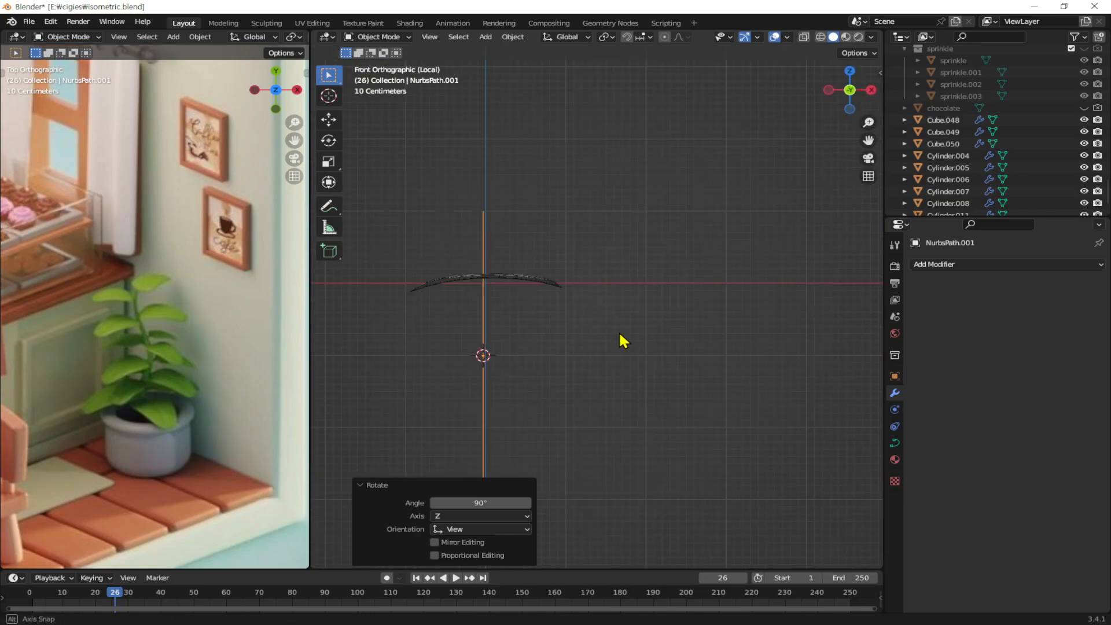
shift+middle_drag(541, 353, 652, 372)
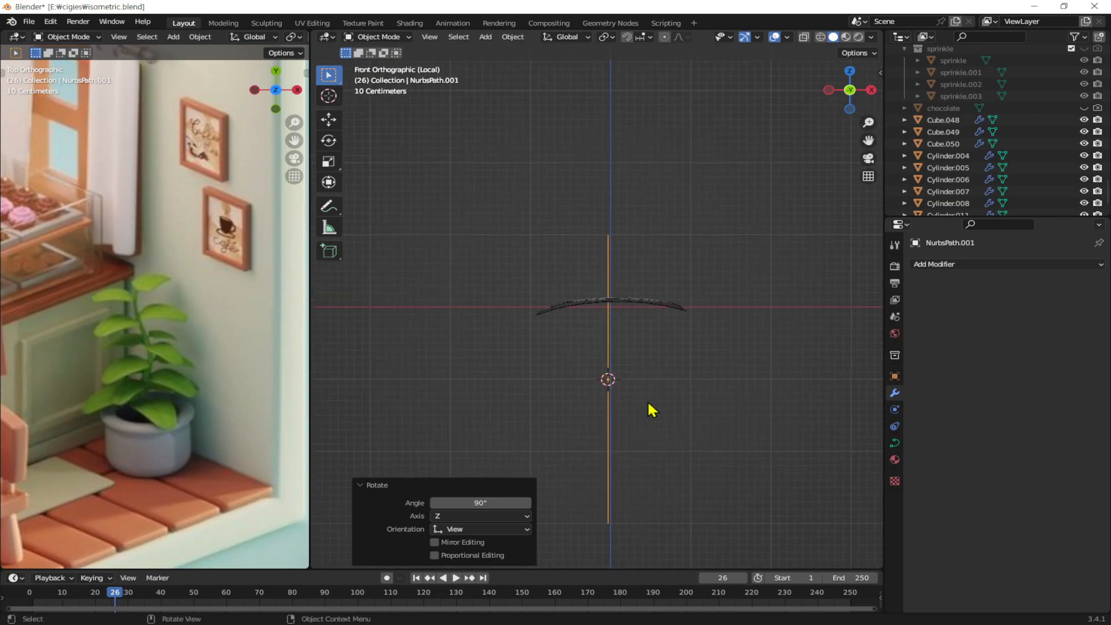
key(Tab)
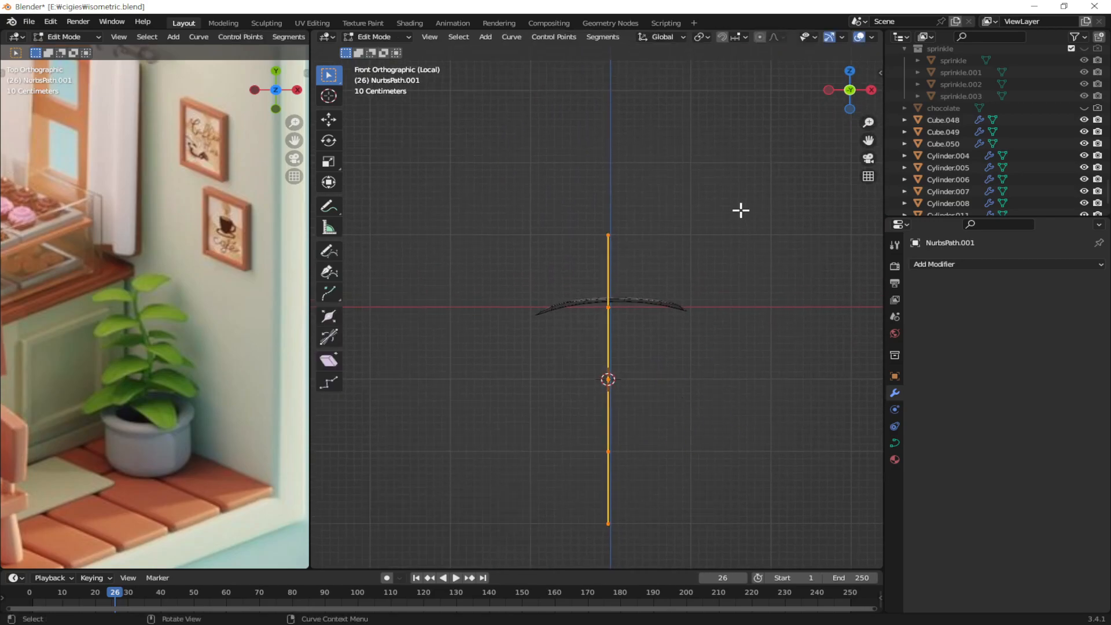
key(Tab)
key(s)
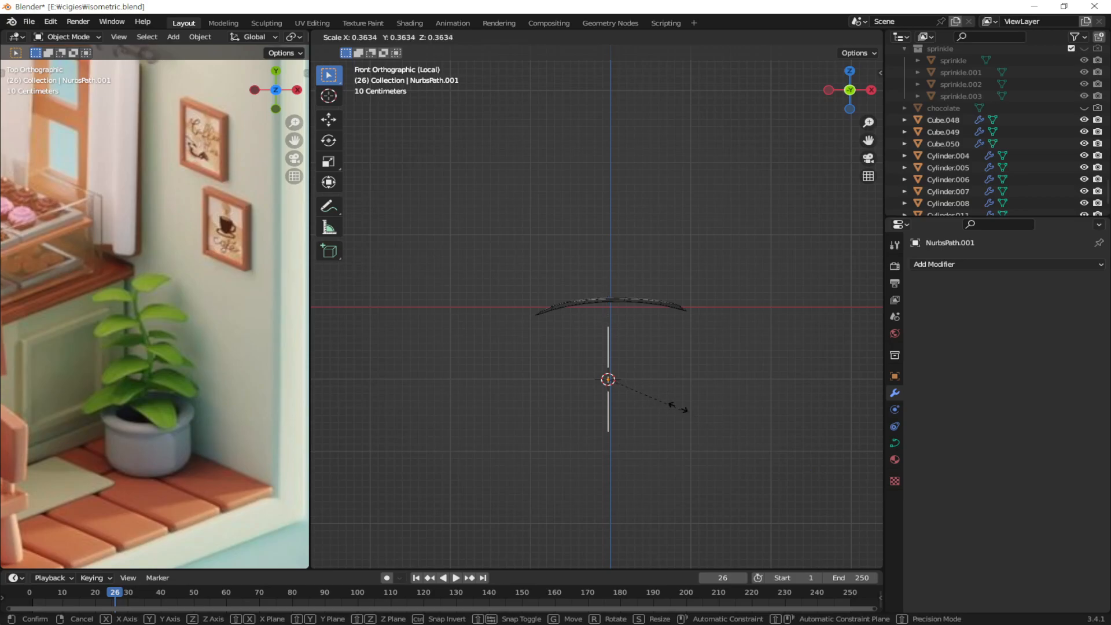
click(676, 405)
key(g)
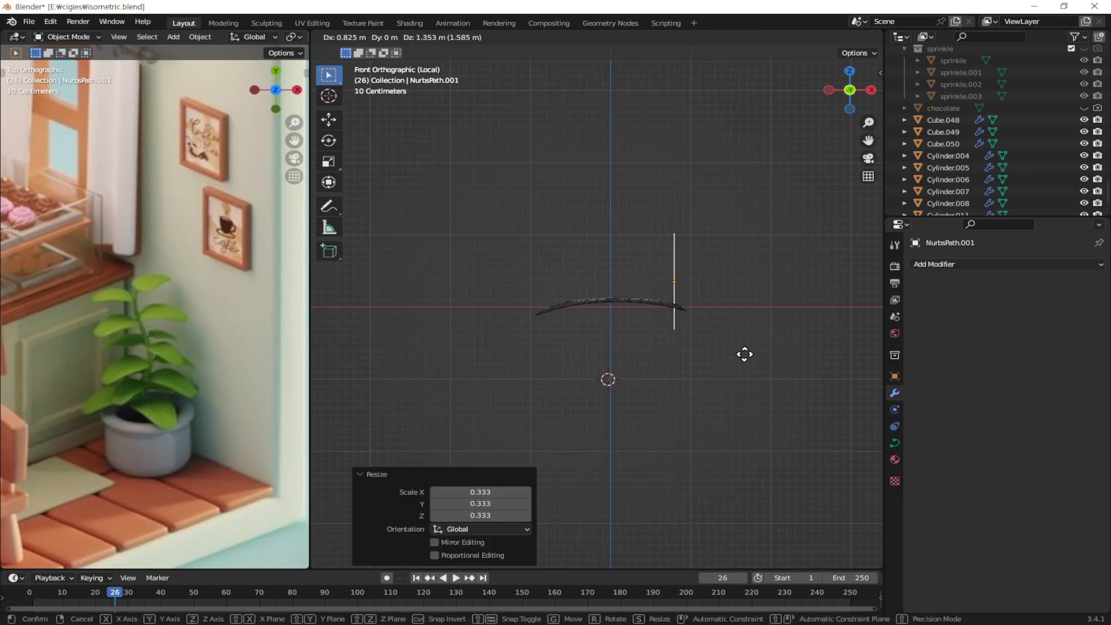
click(756, 352)
shift+middle_drag(788, 346, 712, 416)
Step: Stretch the path upward into a curved stem by moving its upper control points in front view, ending with the top point
key(Tab)
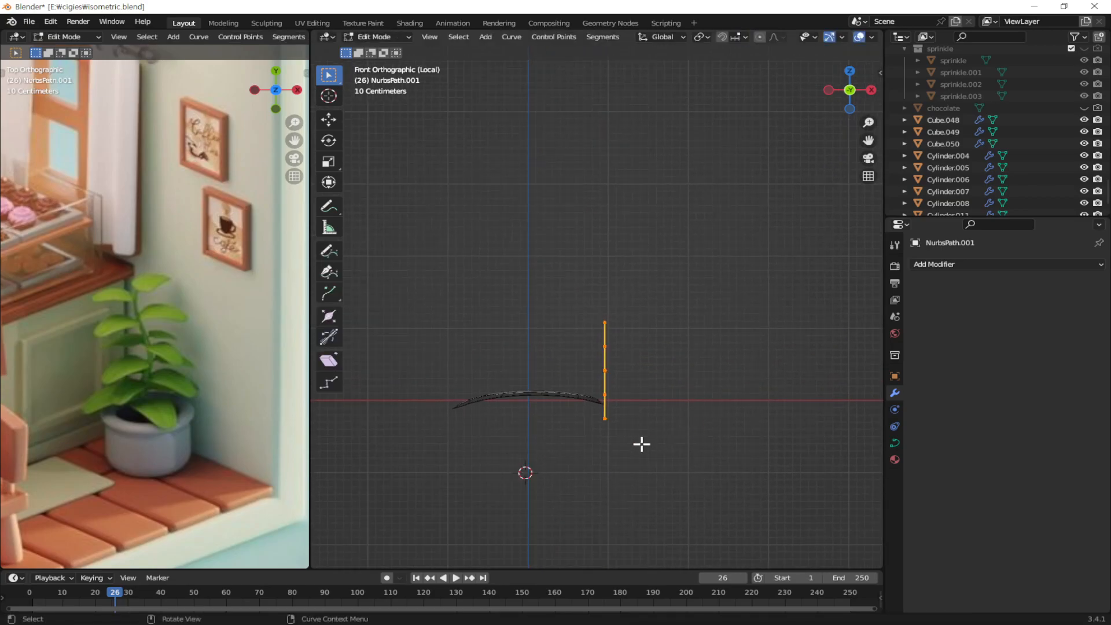
drag(660, 289, 571, 408)
key(g)
click(710, 378)
drag(663, 233, 602, 342)
key(g)
click(687, 330)
key(g)
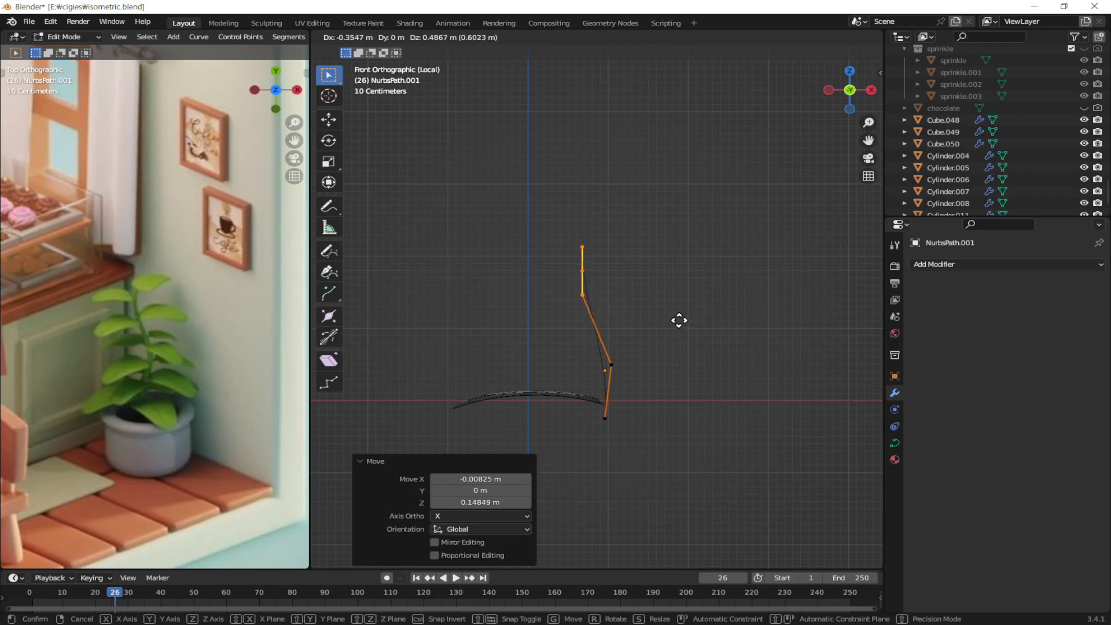
click(690, 325)
drag(643, 226, 569, 288)
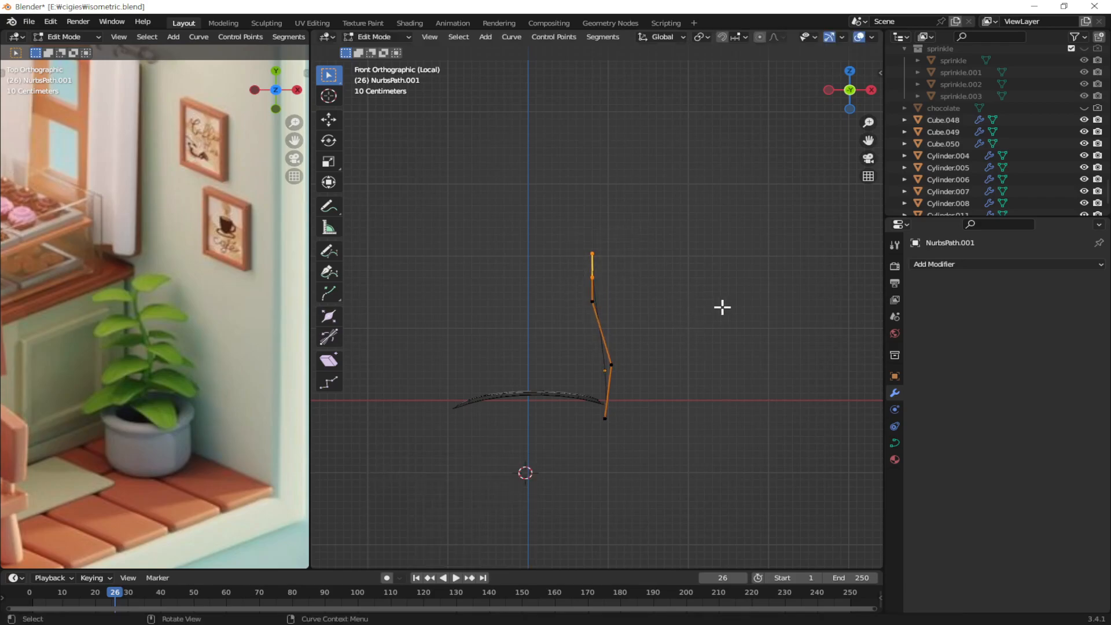
key(g)
click(687, 258)
drag(612, 168, 556, 218)
key(g)
click(722, 222)
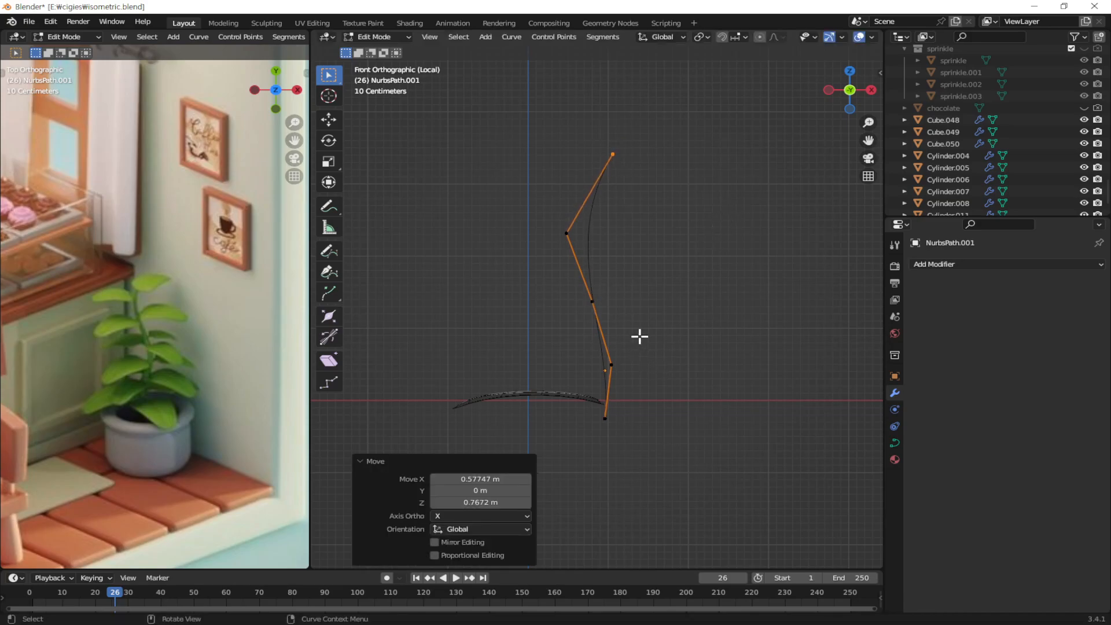
Step: Refine the stem's S-curve in front view by repositioning its three inner control points and raising the top point about 0.41 m
drag(640, 336, 594, 381)
key(g)
click(712, 370)
drag(606, 288, 581, 314)
key(g)
click(593, 291)
drag(588, 210, 561, 243)
key(g)
click(699, 239)
drag(657, 126, 609, 168)
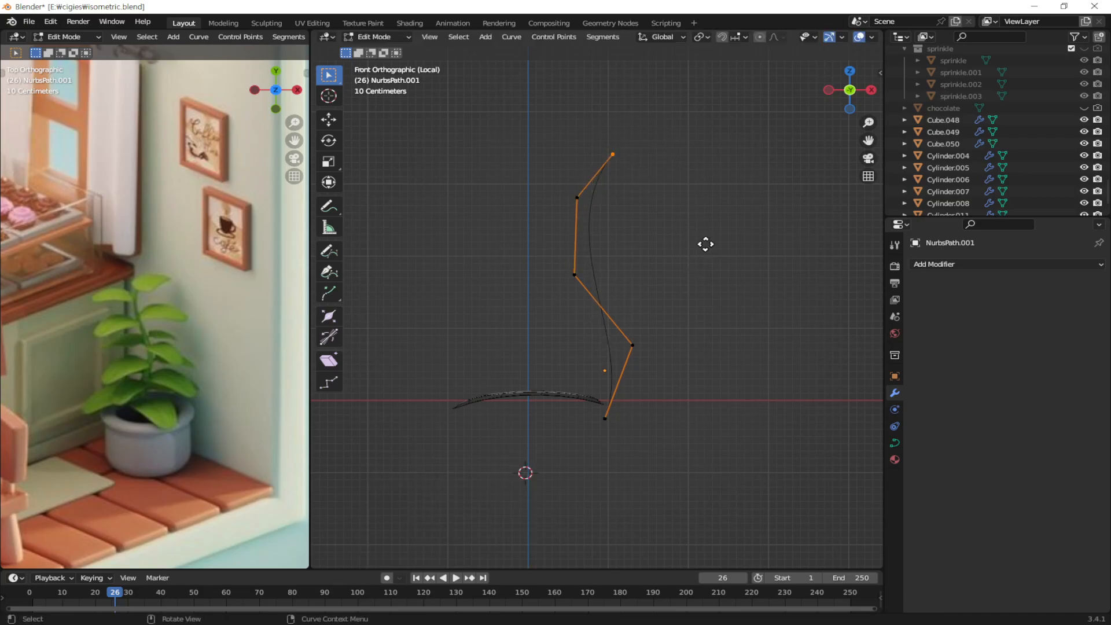
key(g)
click(665, 328)
Step: In right side view, offset the stem's three inner control points alternately along Y, by about -0.35, 0.22 and -0.54 m from bottom up
drag(662, 318, 620, 373)
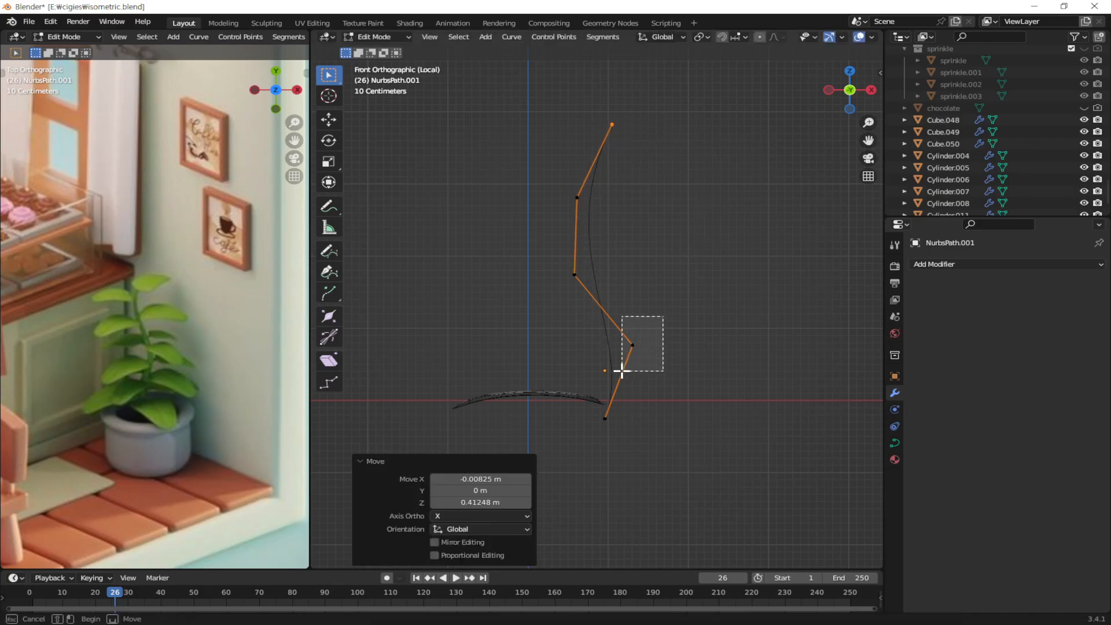
middle_drag(620, 293, 469, 290)
drag(696, 320, 634, 367)
key(g)
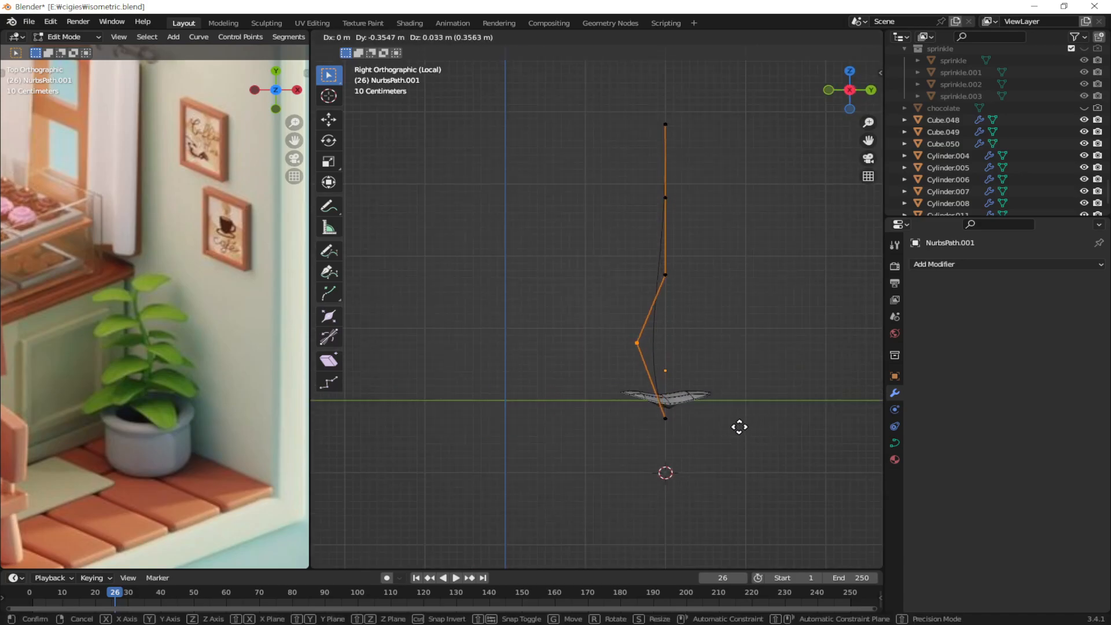
click(739, 427)
click(666, 276)
key(g)
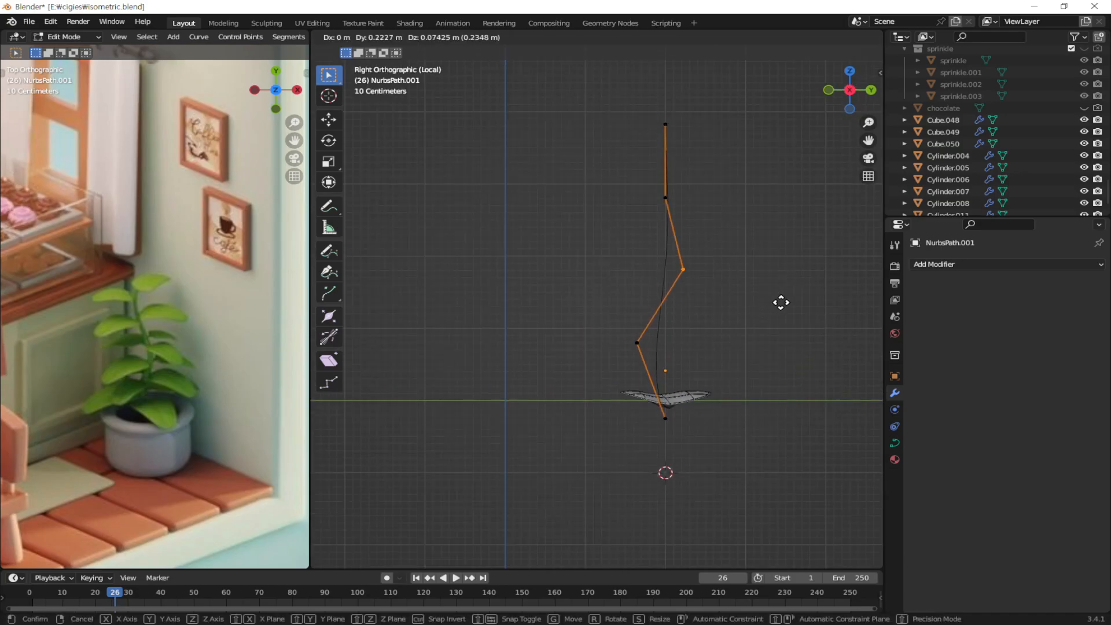
click(782, 303)
drag(716, 174, 617, 222)
key(g)
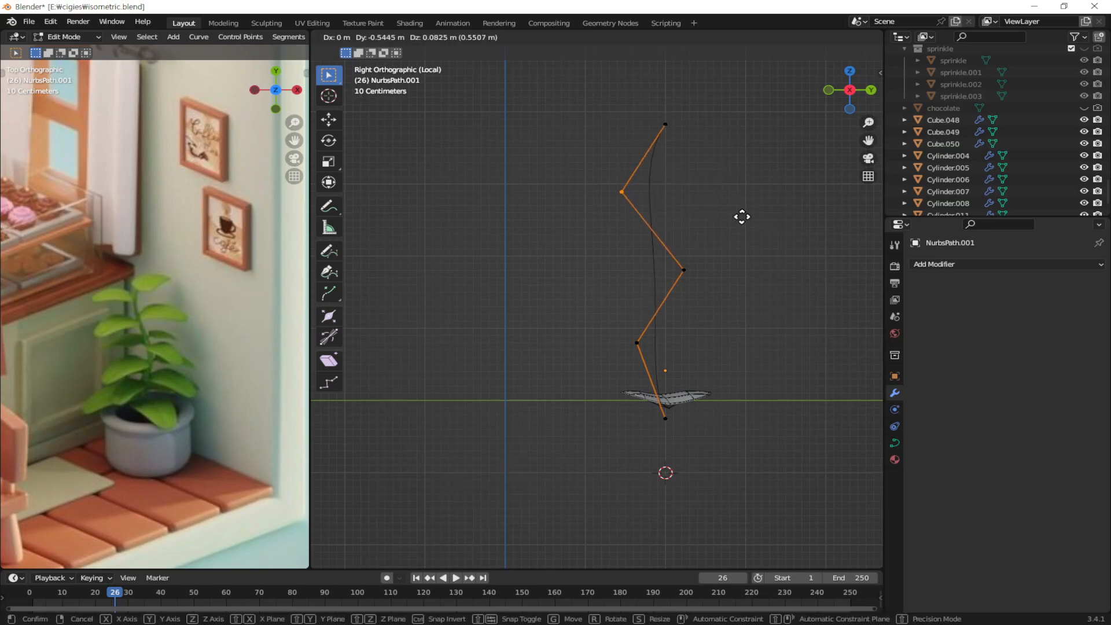
click(740, 218)
Step: In right side view, push the stem's middle control point further toward +Y and its lower inner point further toward -Y
click(675, 300)
key(g)
click(761, 301)
drag(661, 320, 622, 351)
key(g)
click(743, 357)
Step: Shift the stem's top control point about -0.32 m along Y and check the curve's shape in perspective
drag(708, 99, 628, 157)
key(g)
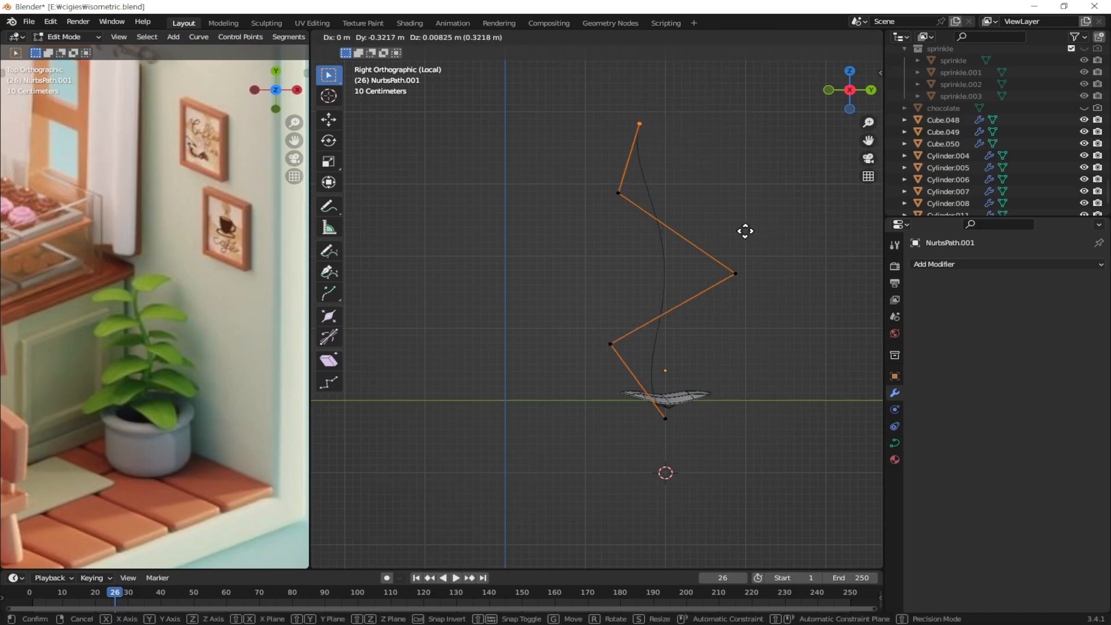
click(745, 231)
middle_drag(746, 231, 845, 328)
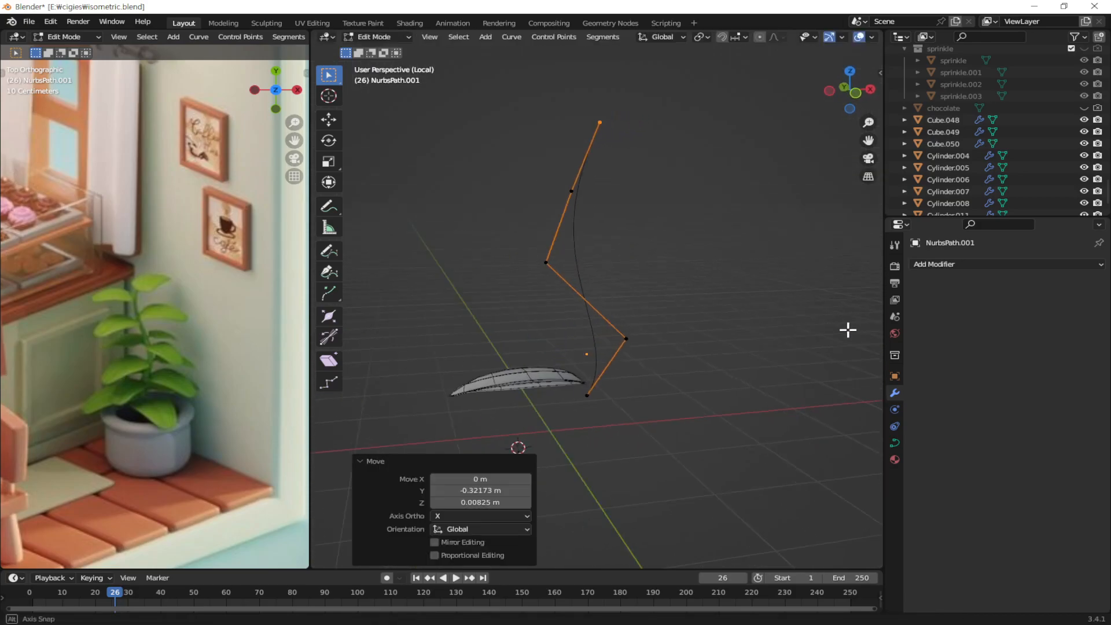
middle_drag(572, 253, 442, 269)
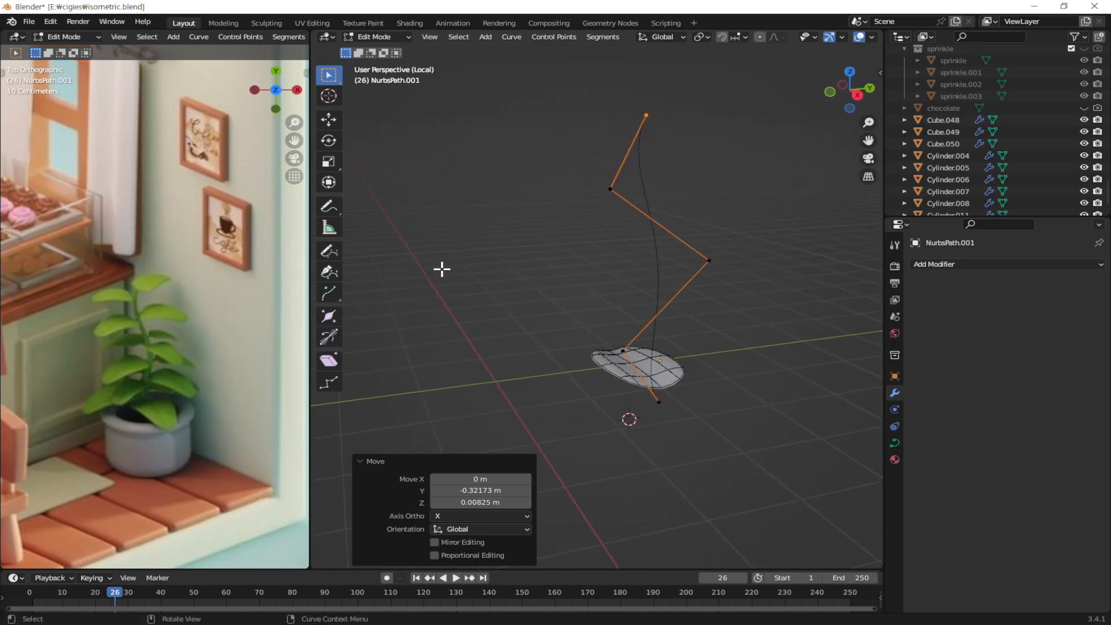
Step: Set the stem curve's bevel resolution to 2 and its preview resolution to 5
click(896, 444)
scroll(961, 524, down, 5)
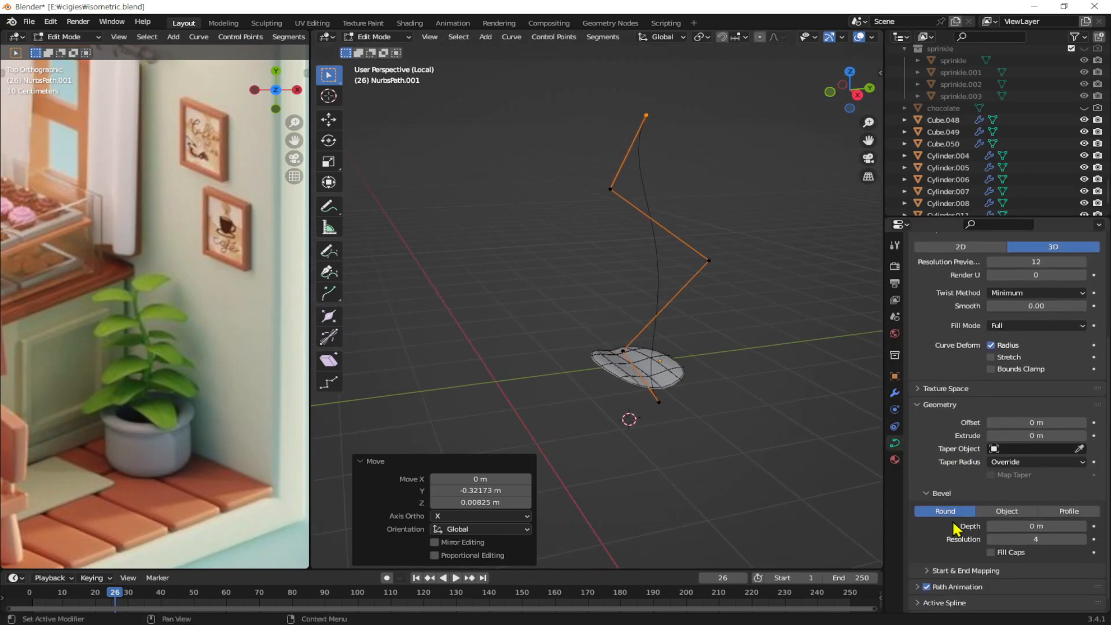
scroll(958, 527, down, 1)
click(1047, 526)
text(2)
key(Return)
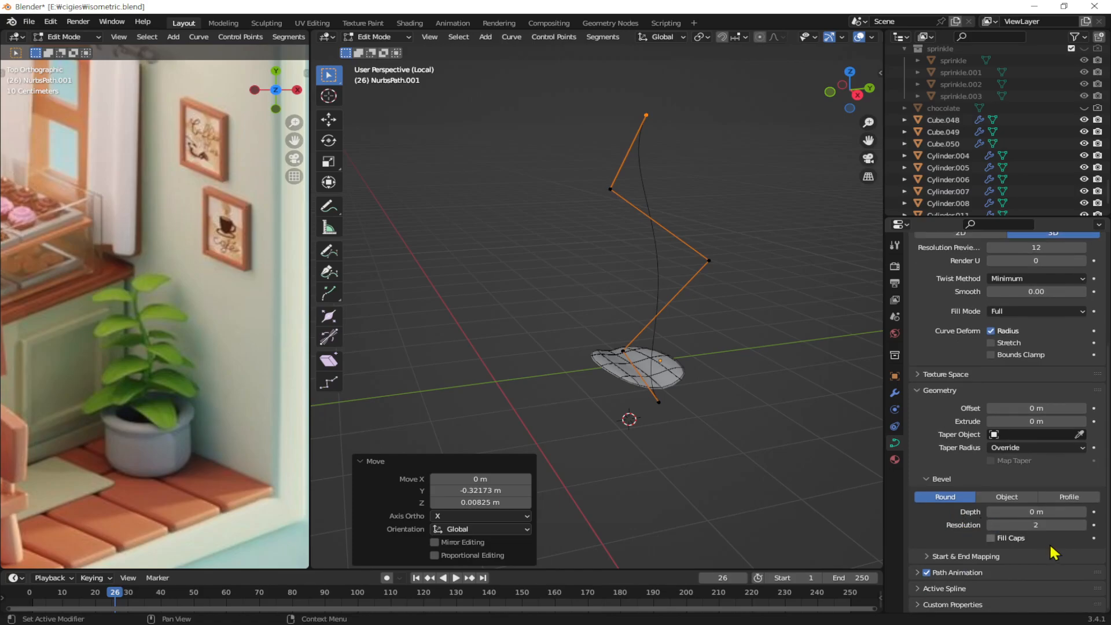
scroll(1052, 552, up, 5)
click(1034, 390)
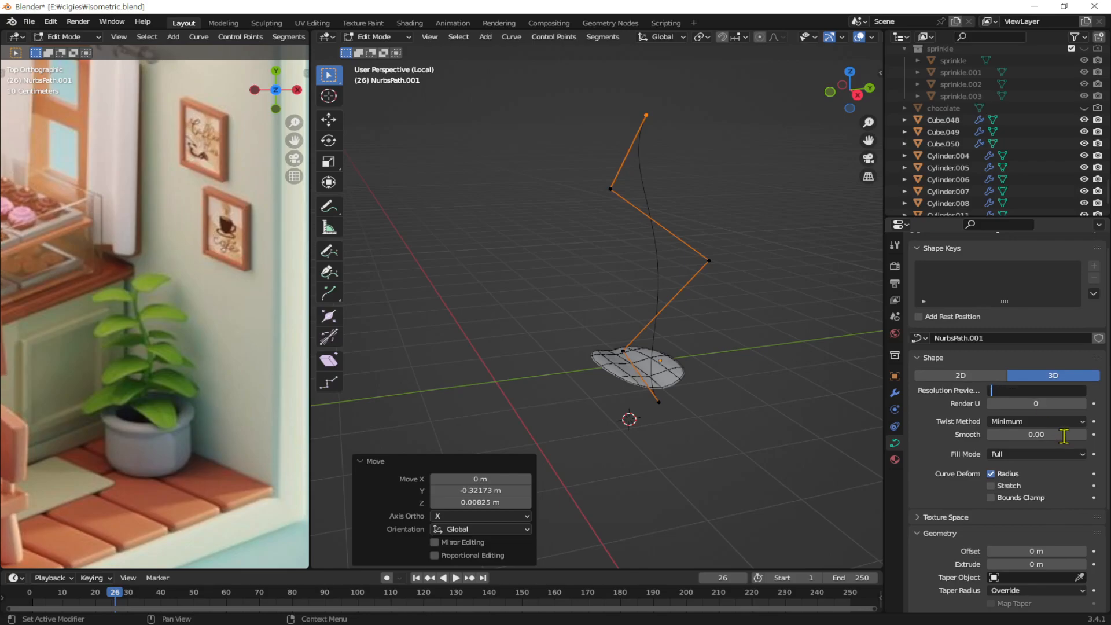
key(Return)
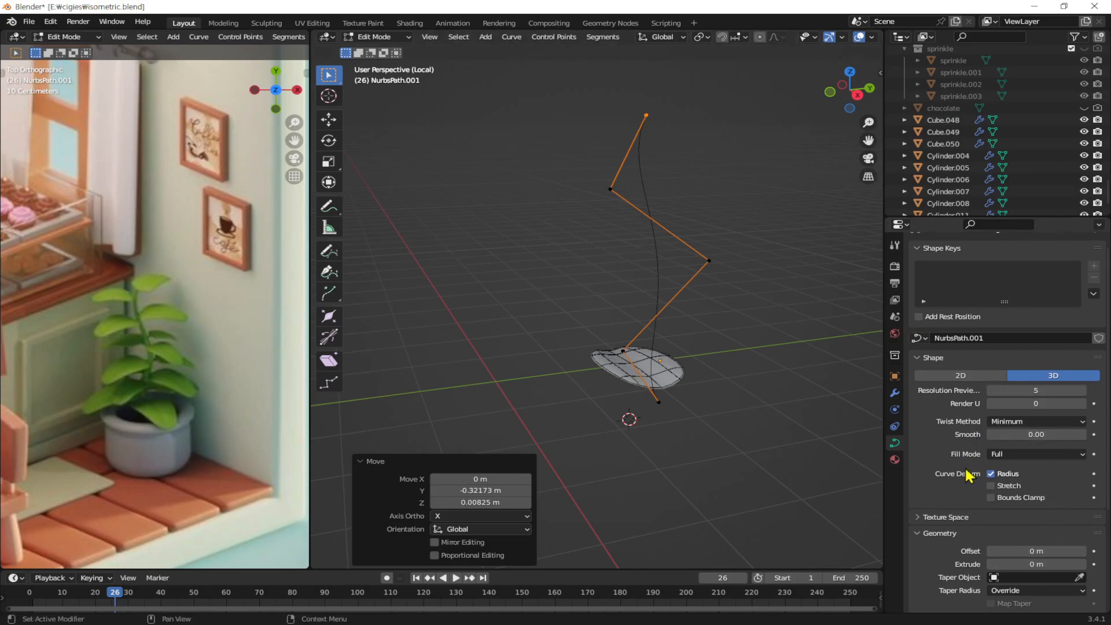
Step: Give the stem curve thickness by raising its round bevel depth to 0.2 m
scroll(946, 512, down, 5)
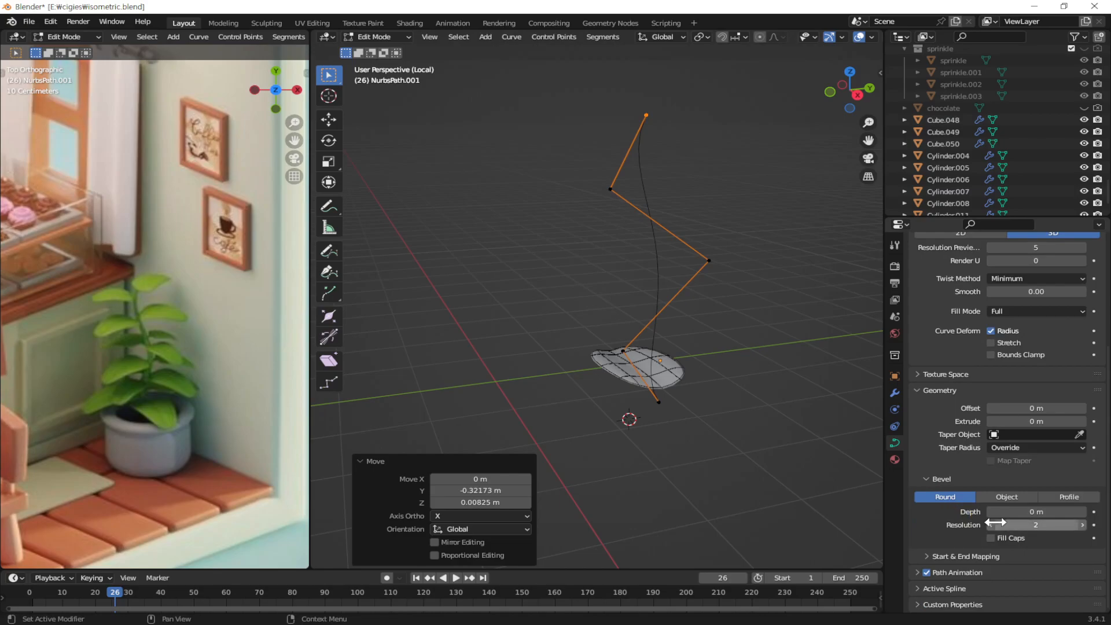
click(1082, 511)
click(1082, 512)
click(1082, 511)
click(1082, 512)
click(1082, 512)
click(1081, 512)
click(1081, 512)
click(1082, 512)
click(1082, 512)
click(1081, 511)
click(1082, 512)
click(1082, 512)
click(1082, 511)
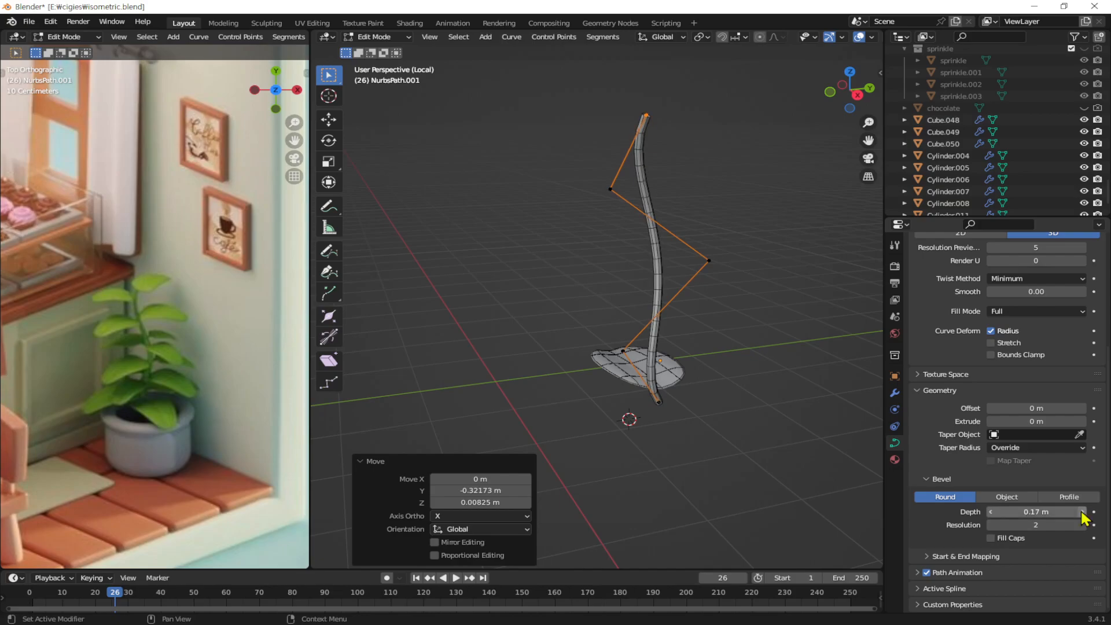
click(1082, 512)
click(1082, 511)
click(1082, 512)
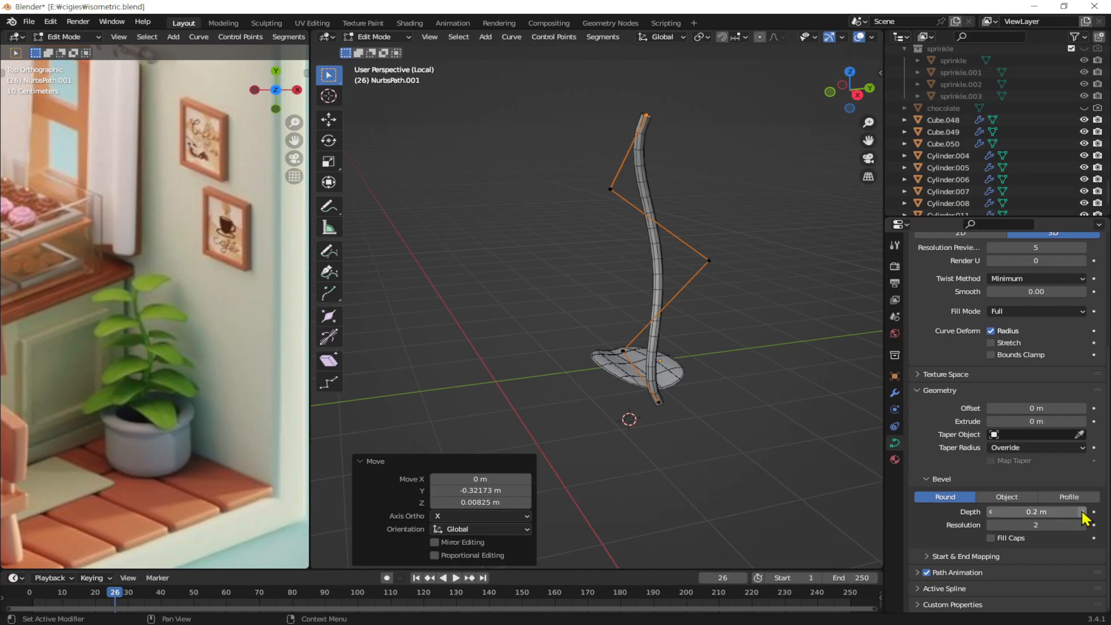
Step: Taper the stem's tip by shrinking the radius of its top control point by a factor of about 0.31
middle_drag(727, 457, 714, 367)
scroll(652, 323, up, 3)
middle_drag(652, 324, 570, 314)
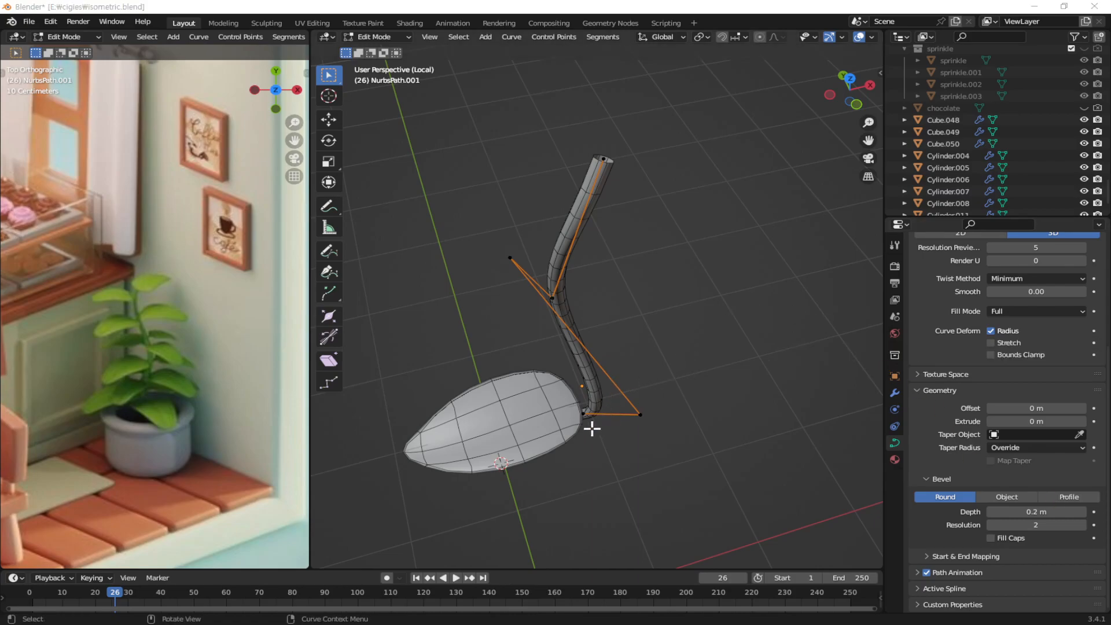
middle_drag(607, 397, 649, 321)
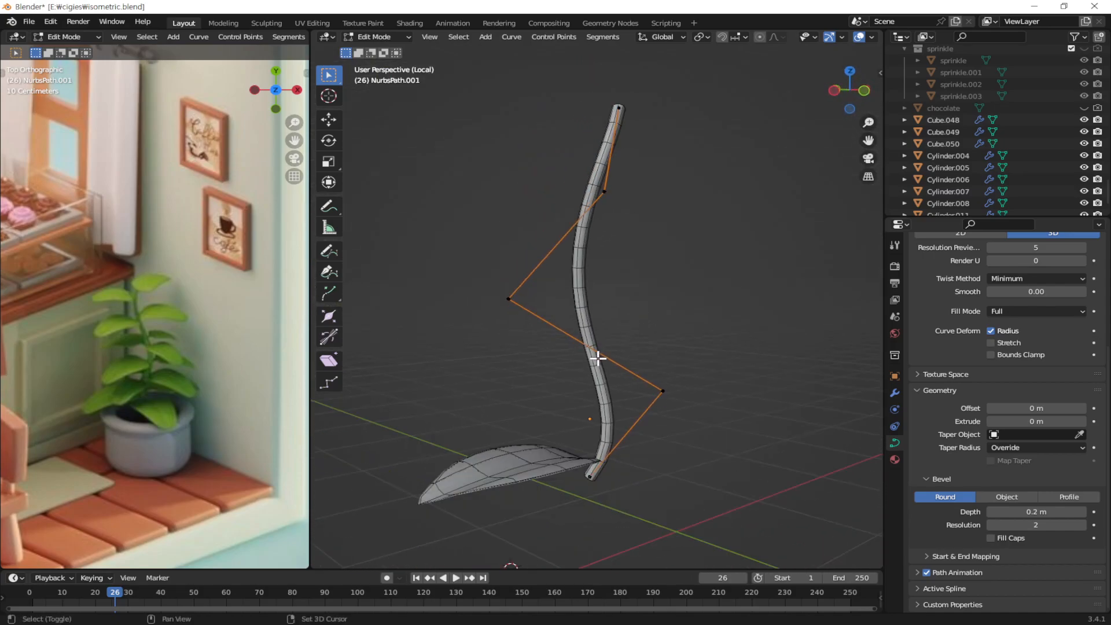
middle_drag(598, 359, 686, 406)
drag(611, 103, 566, 140)
shift+middle_drag(591, 186, 594, 220)
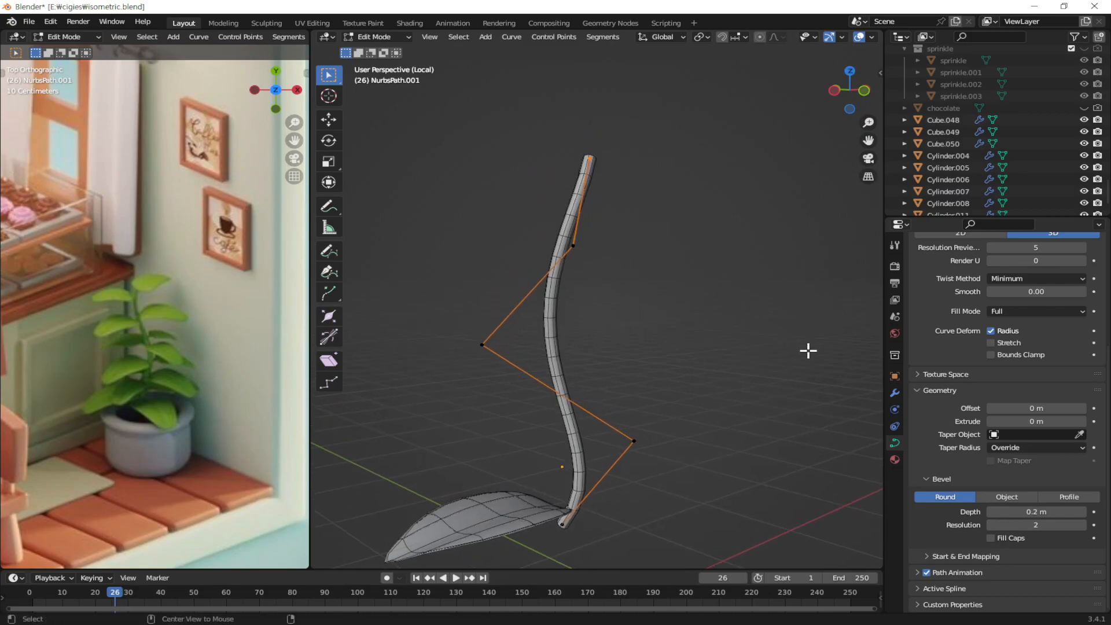
key(alt+s)
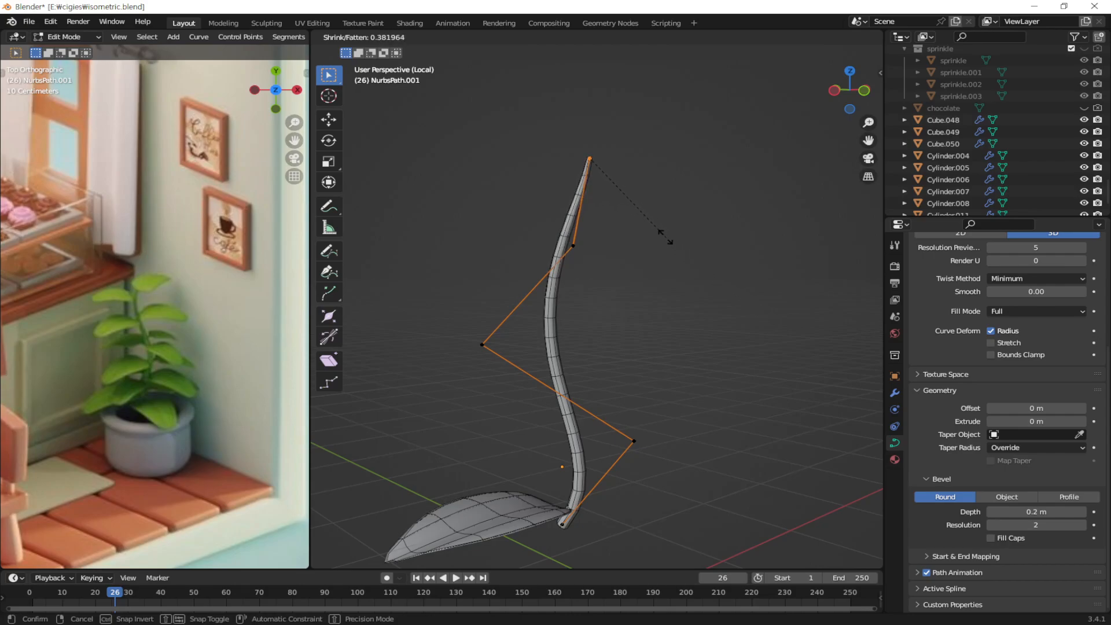
click(648, 226)
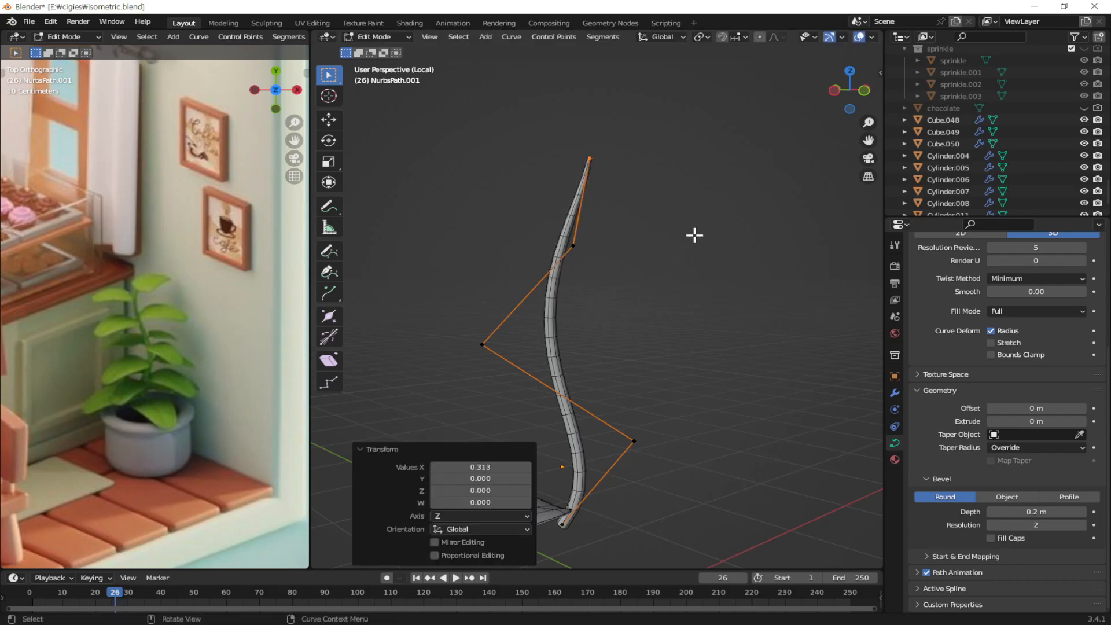
Step: Shrink the radius of the next two control points down, the lower one by about 0.8, and leave edit mode
drag(593, 217, 557, 267)
key(alt+s)
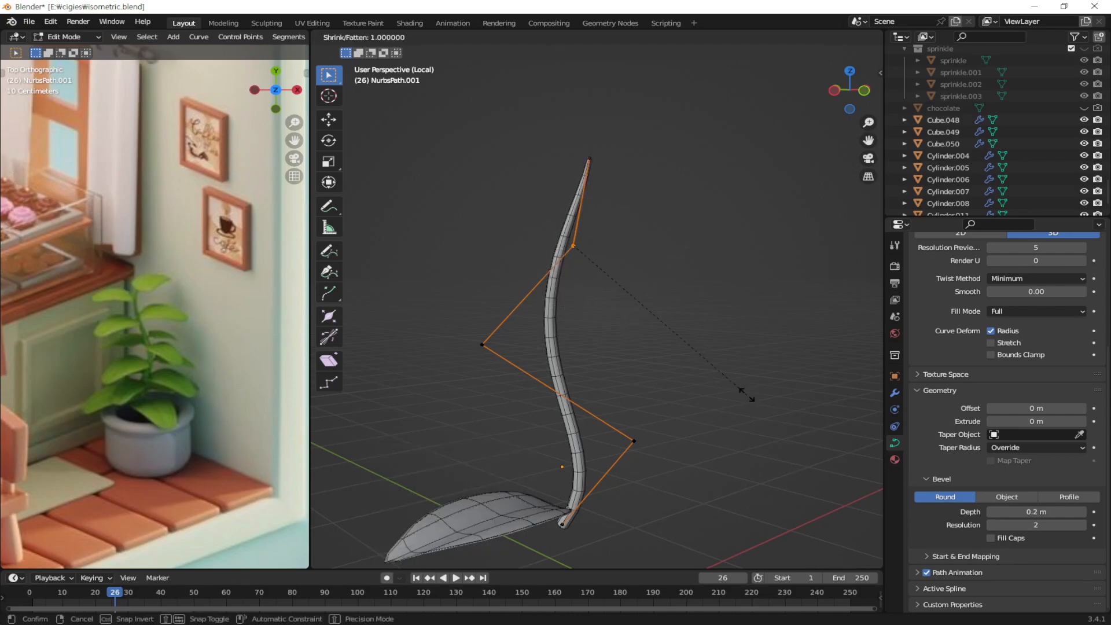
click(660, 348)
drag(512, 310, 471, 350)
key(alt+s)
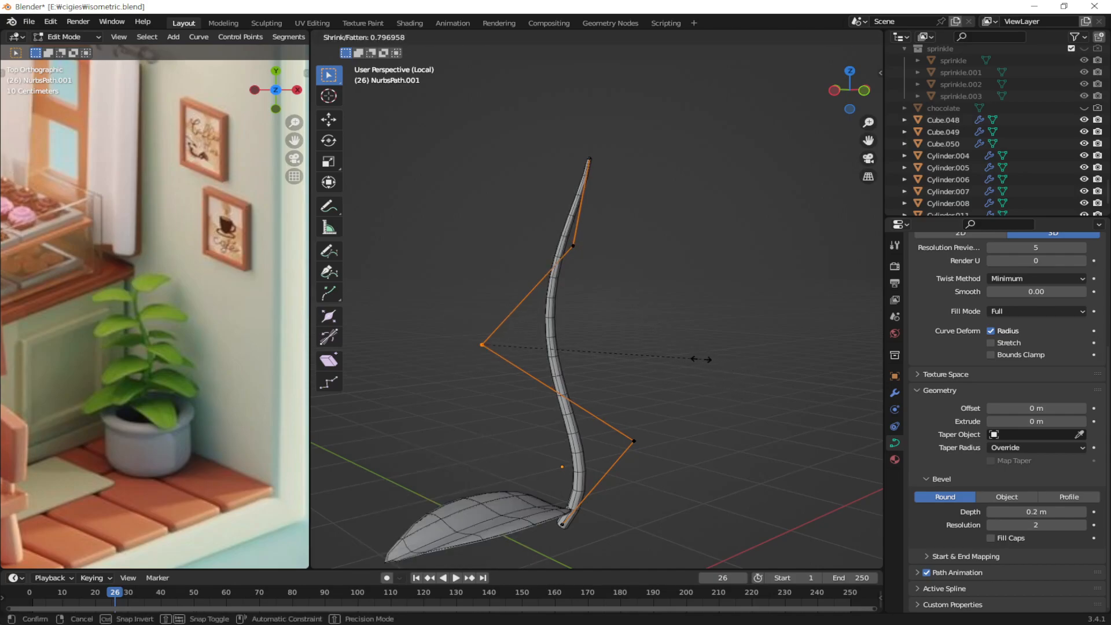
click(701, 359)
middle_drag(514, 265, 731, 220)
key(Tab)
click(777, 448)
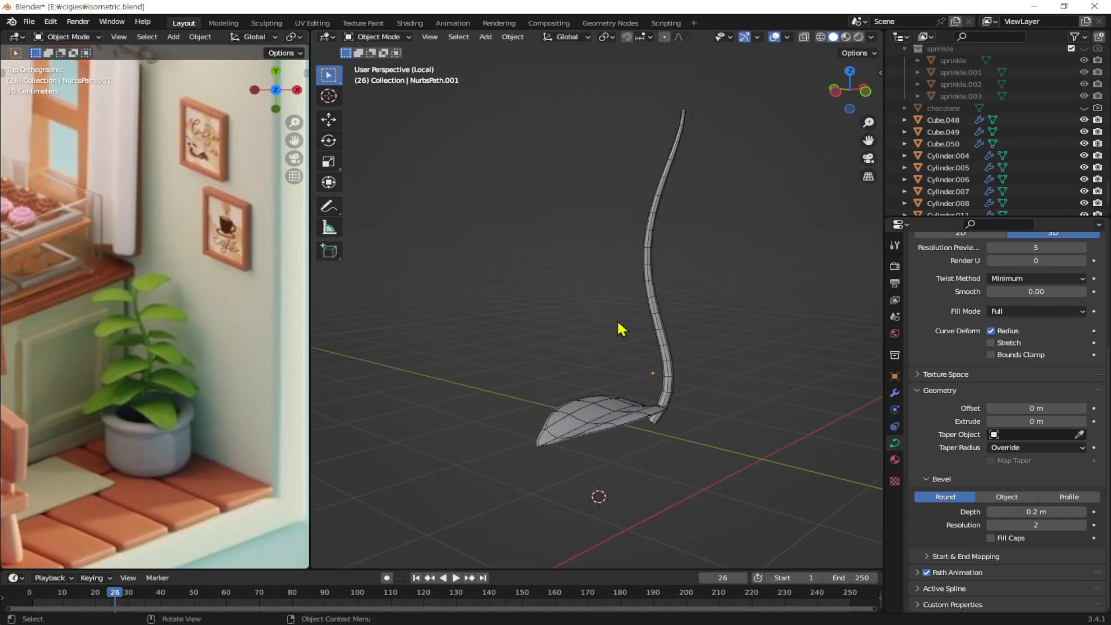
Step: Convert the tapered stem curve to a mesh
click(666, 393)
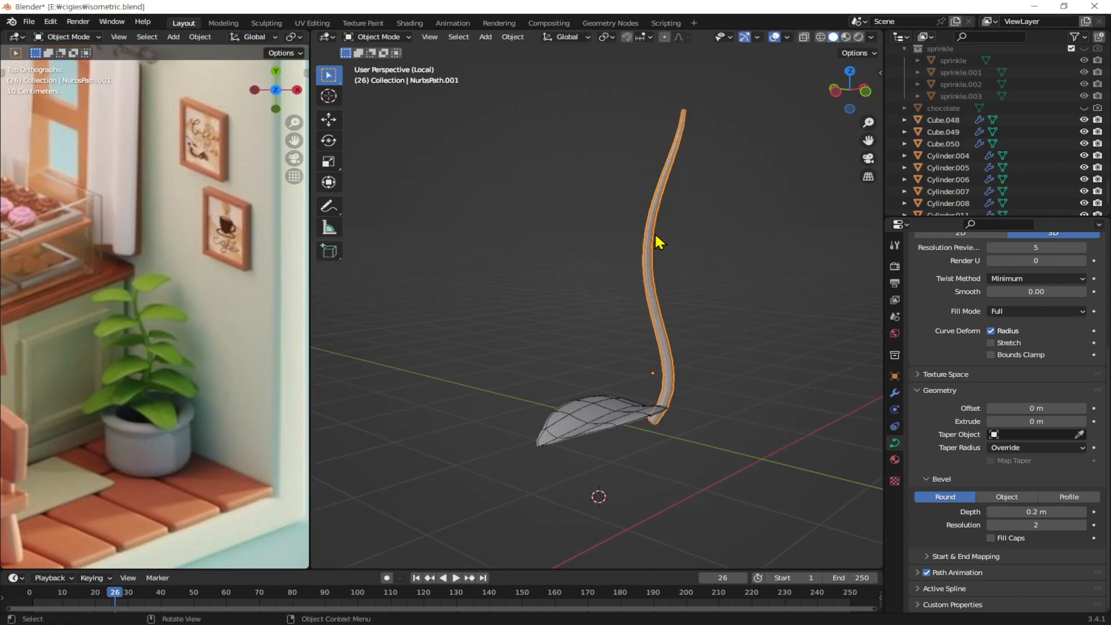
right_click(655, 226)
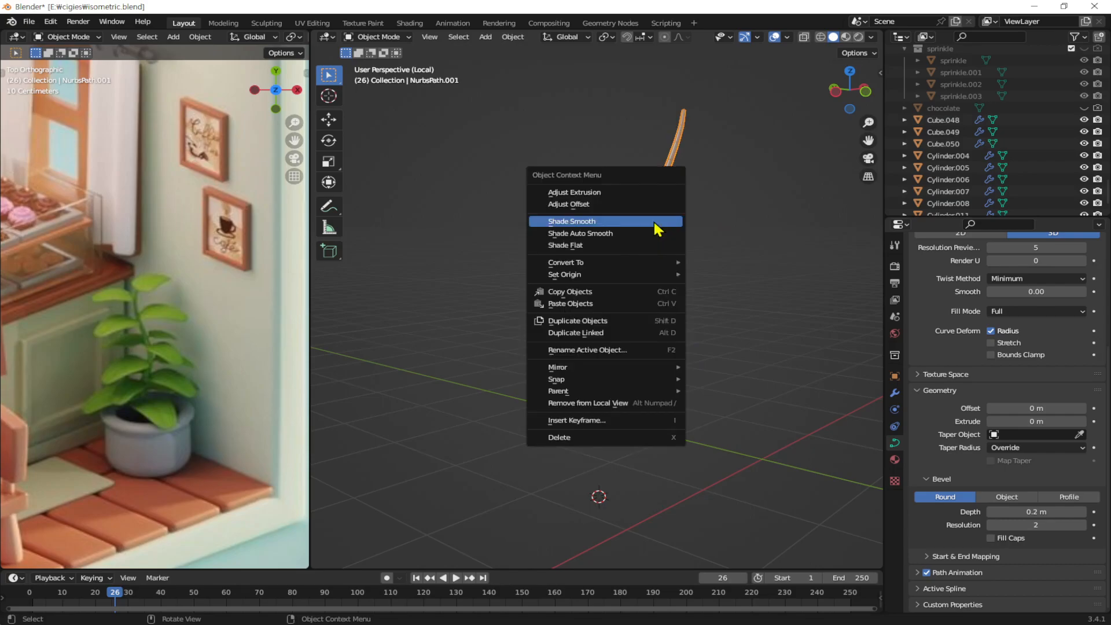
mouse_move(656, 263)
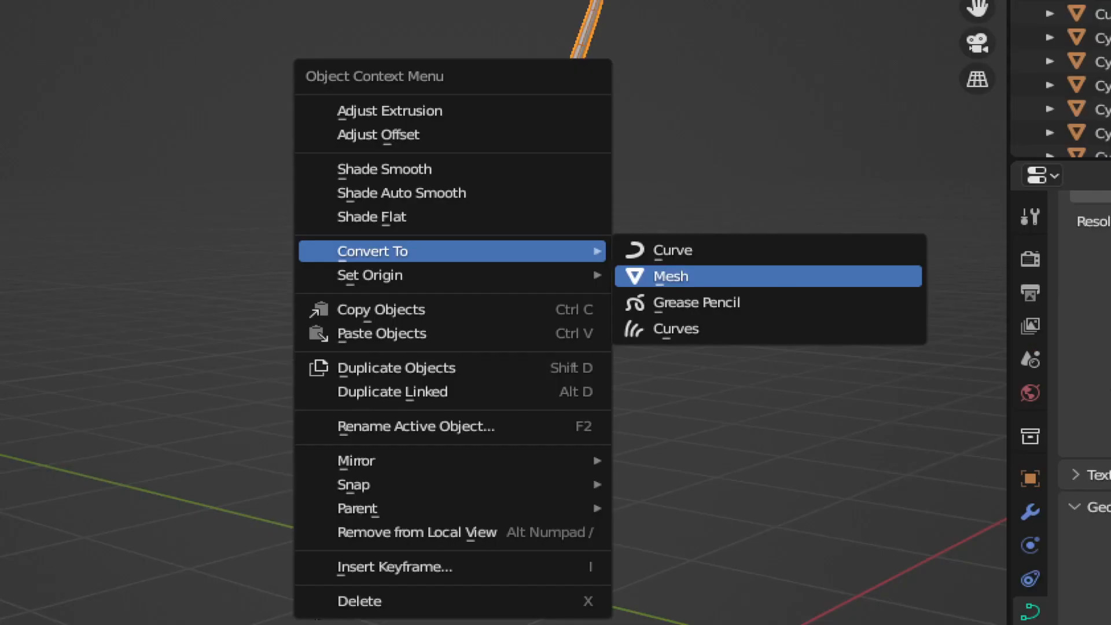
click(717, 274)
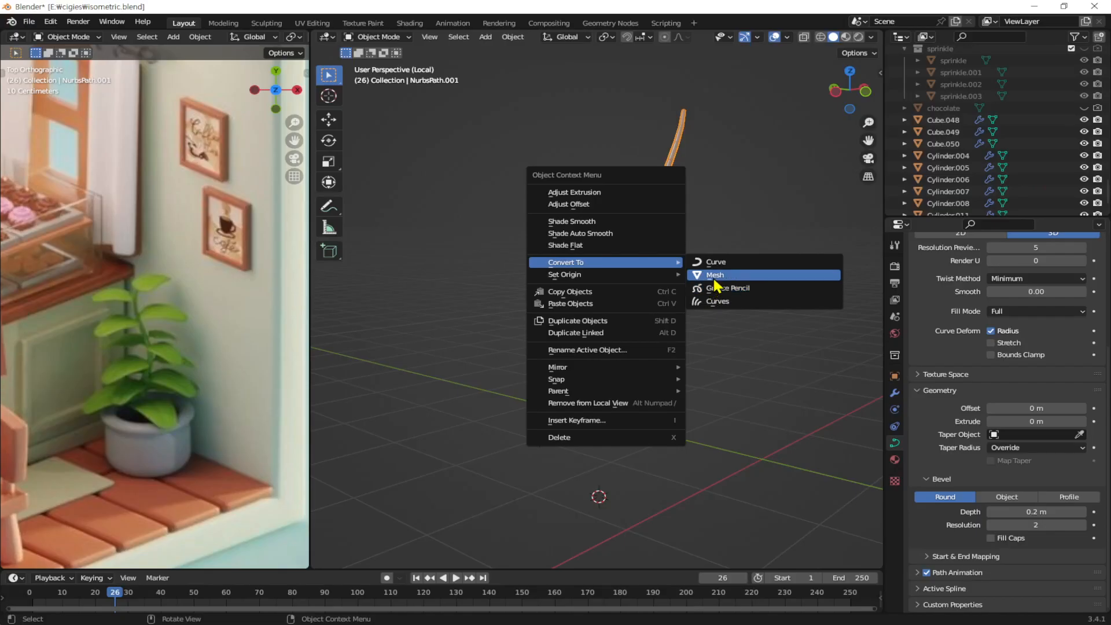
click(677, 278)
Step: Move the leaf against the stem's base by about 0.01 m in X, -0.12 m in Y and 0.04 m in Z
middle_drag(588, 424, 654, 442)
click(593, 421)
middle_drag(593, 422, 543, 495)
middle_drag(656, 436, 700, 446)
key(g)
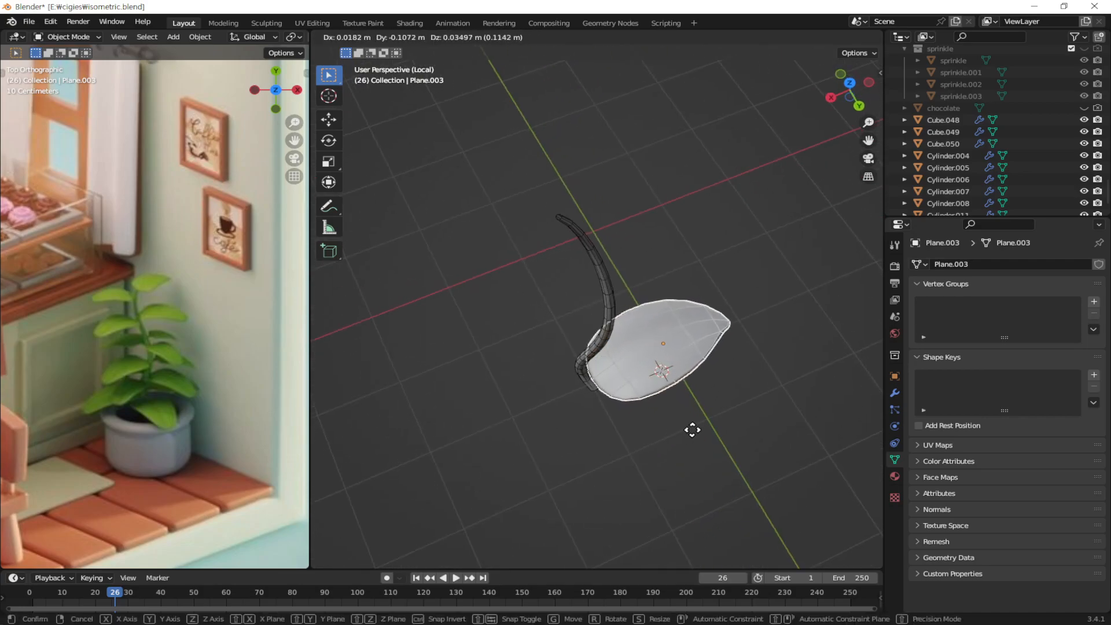
click(689, 429)
Step: With origins-only transform temporarily enabled, move the leaf's origin in top view to its stem end, about 0.98 m in X and 0.05 m in Y
middle_drag(663, 392, 635, 357)
scroll(635, 357, up, 3)
shift+middle_drag(682, 464, 711, 313)
shift+middle_drag(693, 358, 576, 446)
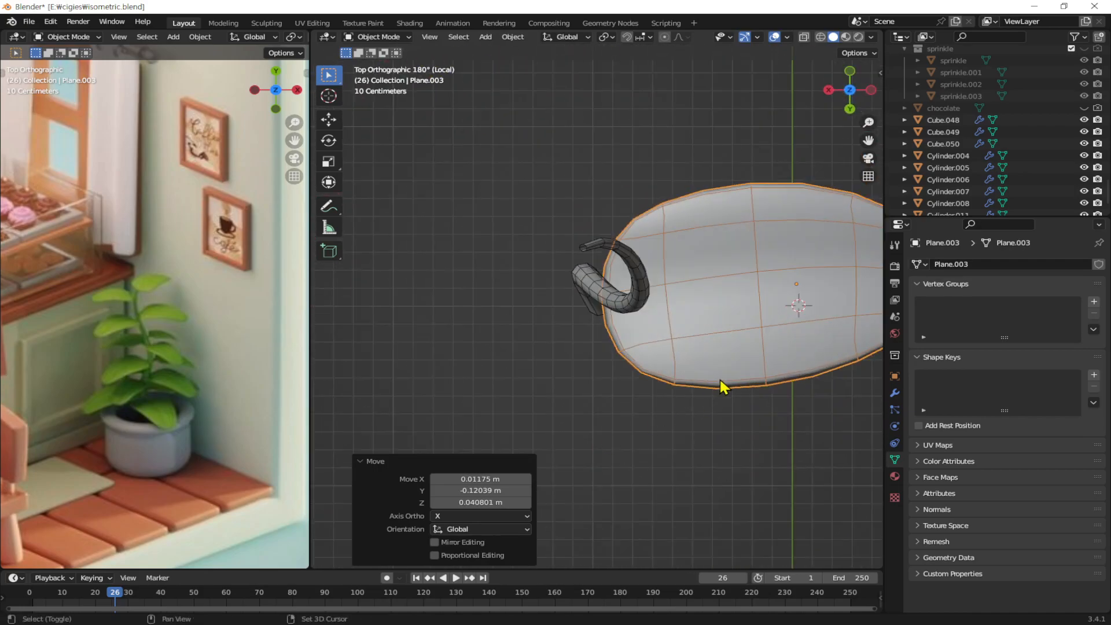
shift+middle_drag(720, 388, 633, 409)
shift+middle_drag(724, 364, 651, 303)
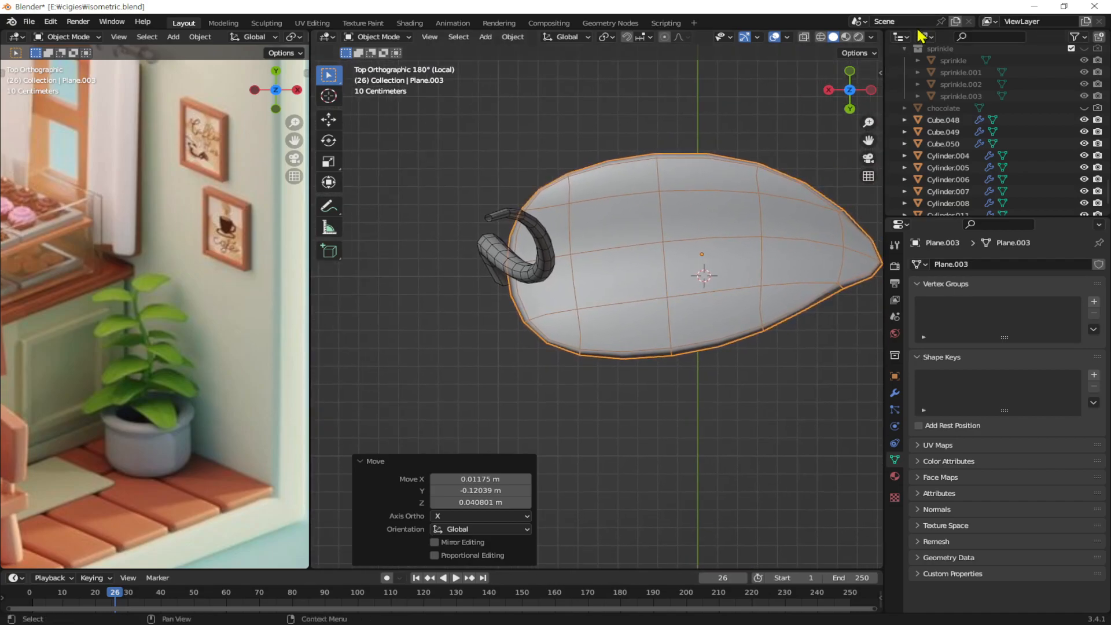
click(875, 53)
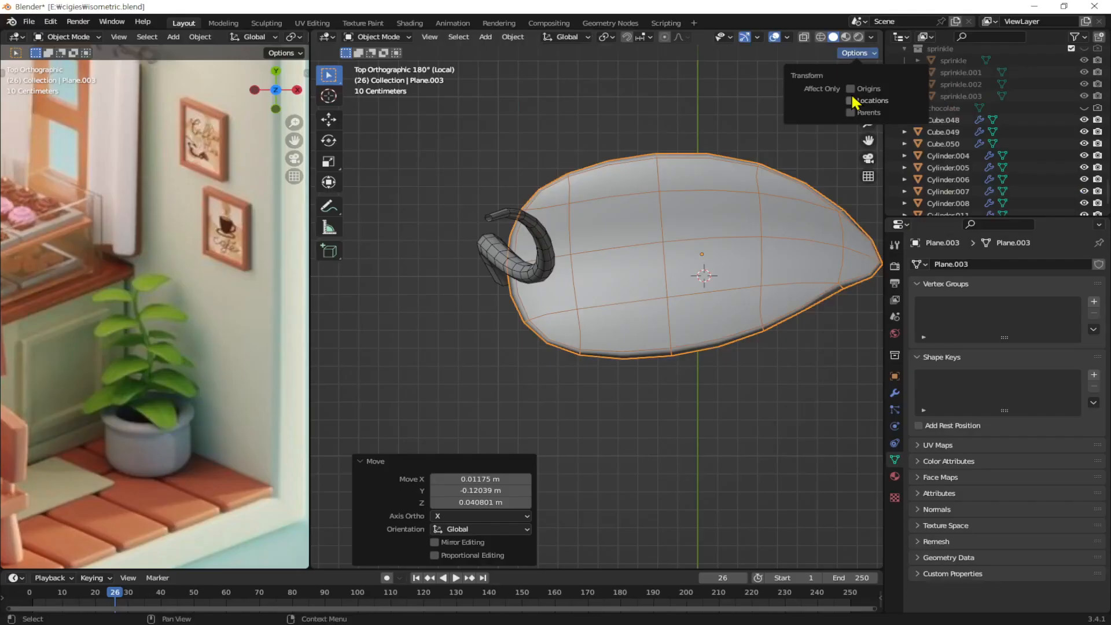
click(852, 90)
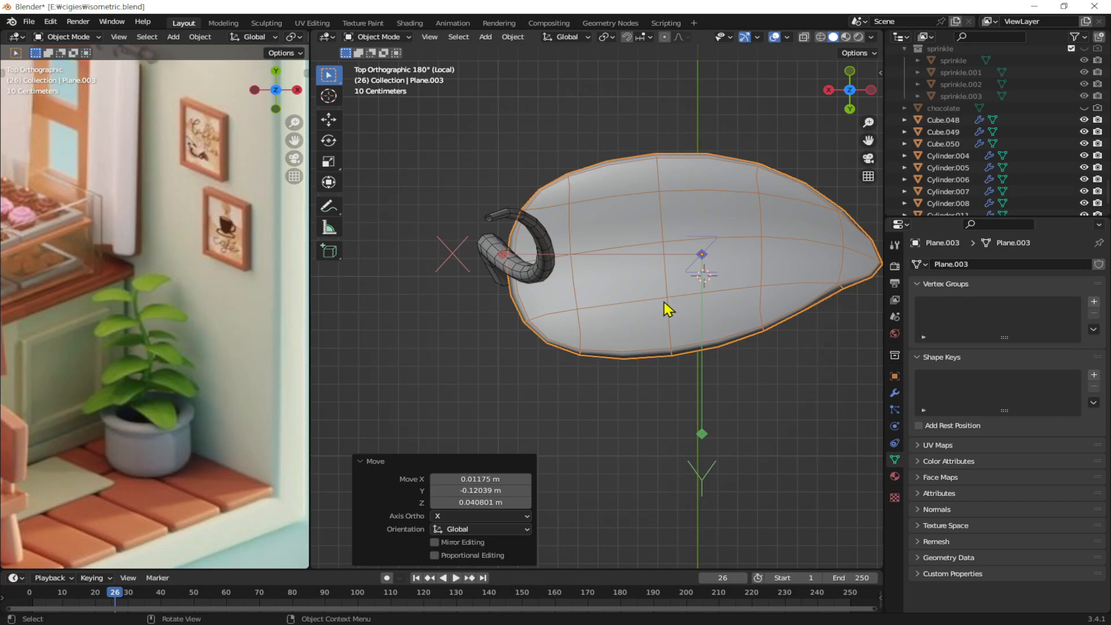
key(g)
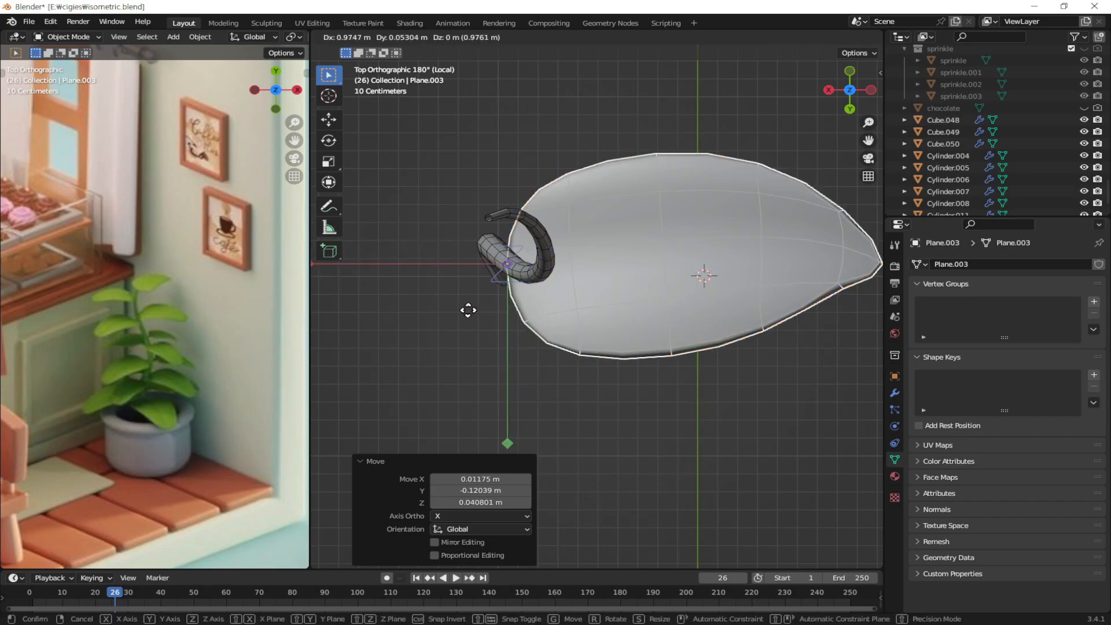
click(468, 310)
middle_drag(602, 360, 650, 317)
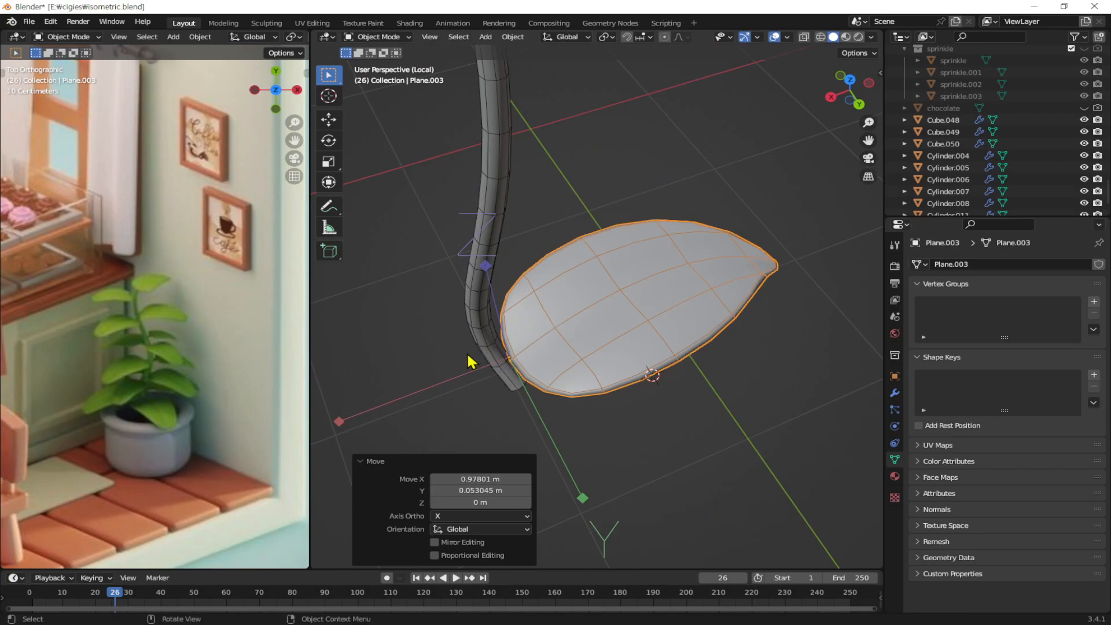
middle_drag(478, 380, 860, 72)
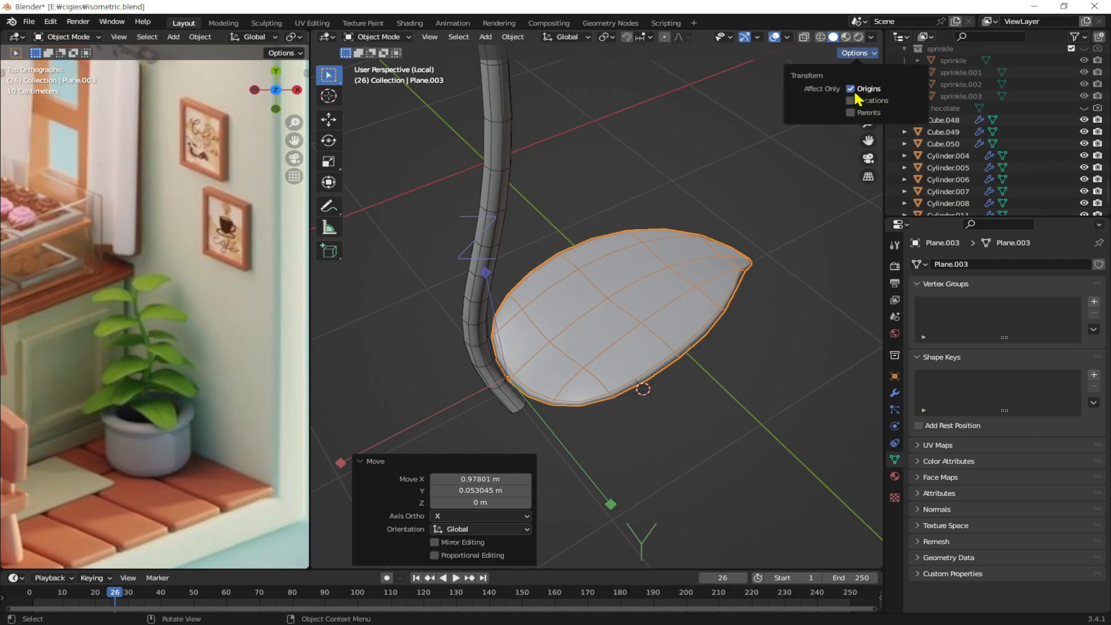
Step: Duplicate the leaf with an offset of about 0.1 m in X and rotate the copy about -114° around the view axis
middle_drag(652, 397, 675, 301)
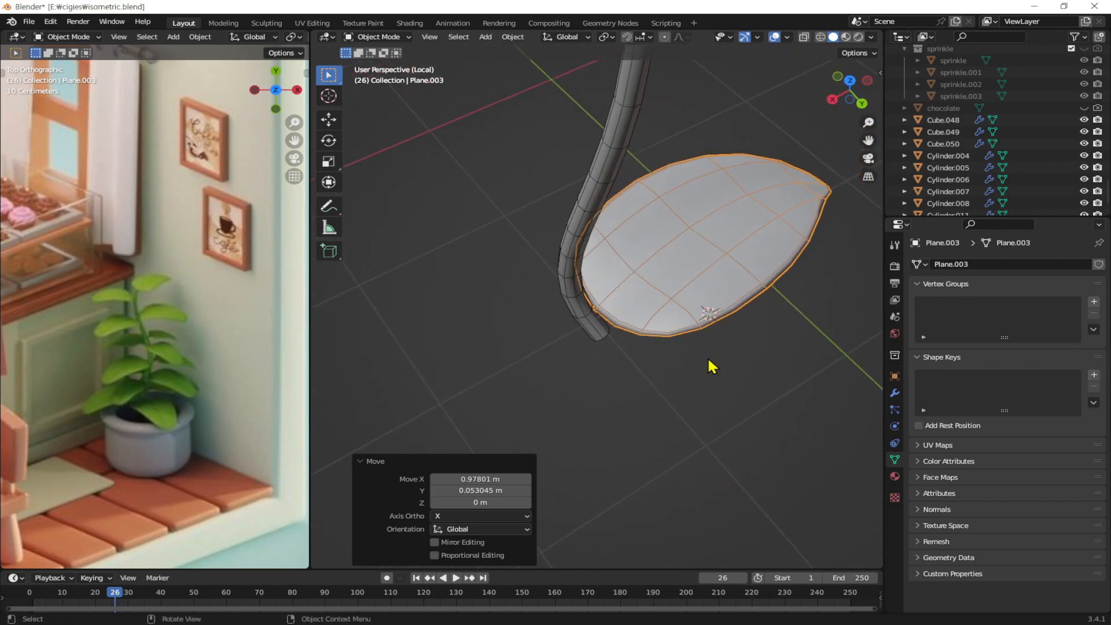
key(shift+d)
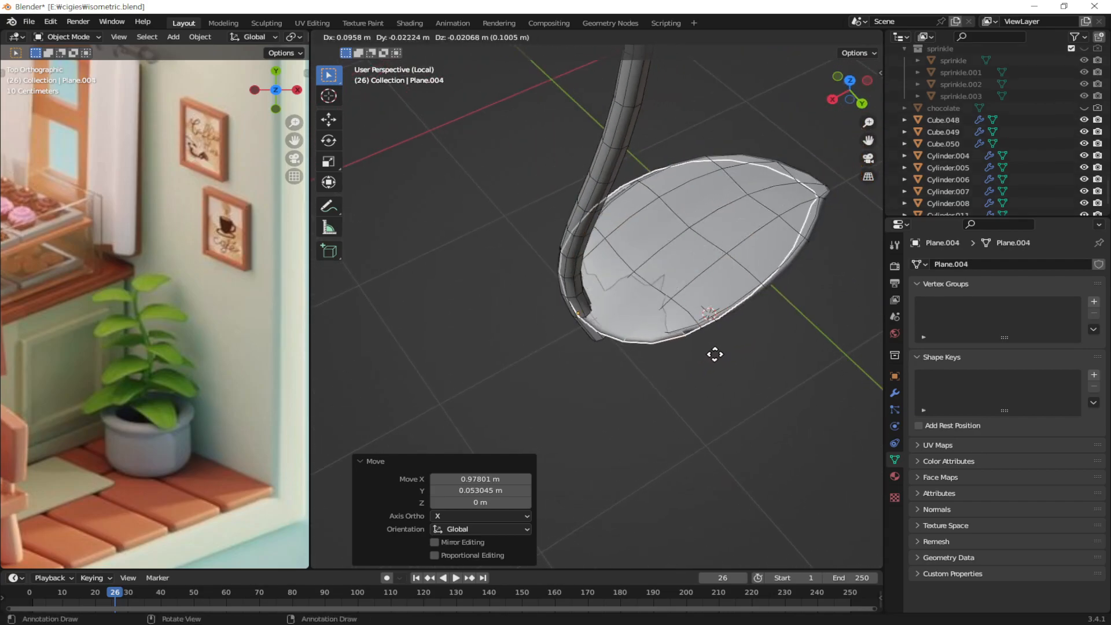
click(716, 363)
key(r)
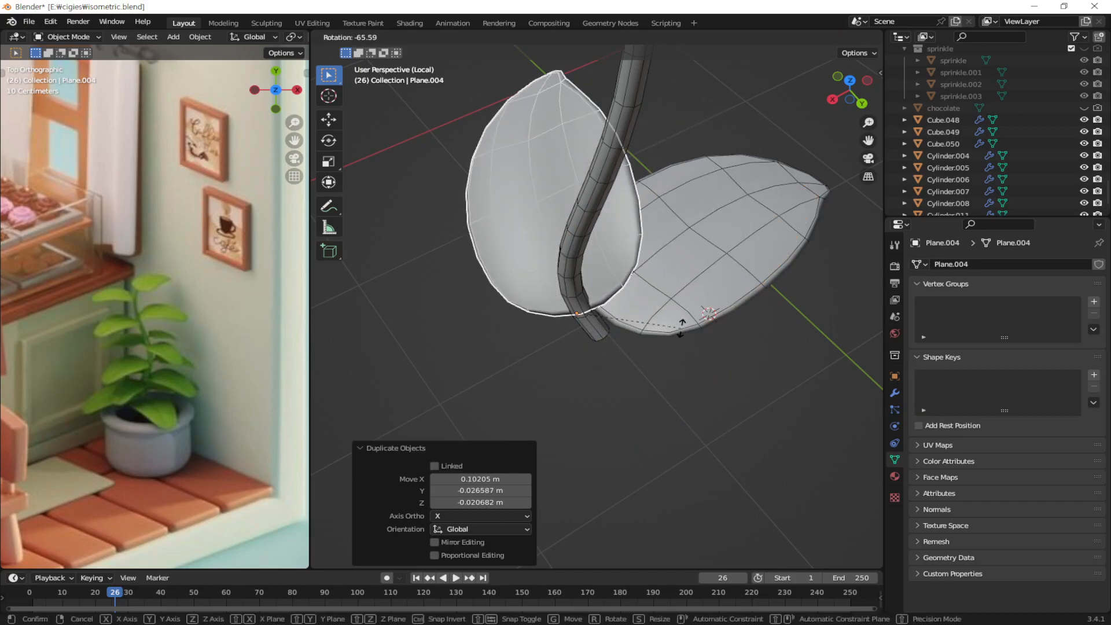
click(644, 281)
Step: Rotate the leaf copy about -67° around the view axis from the front, and adjust its tilt from the side
middle_drag(644, 282, 626, 311)
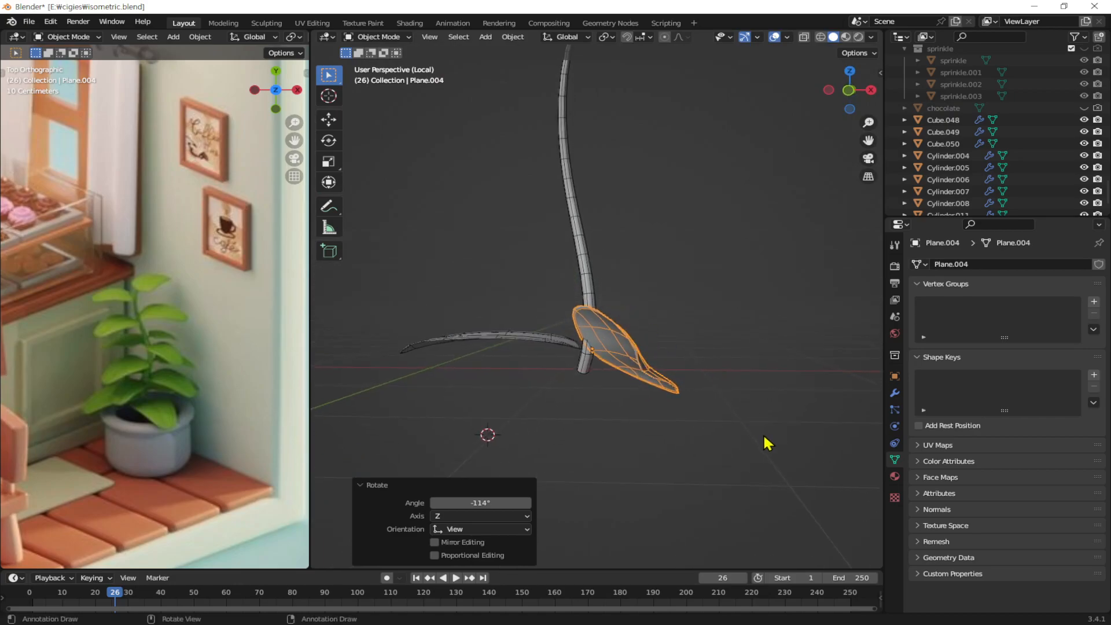
key(r)
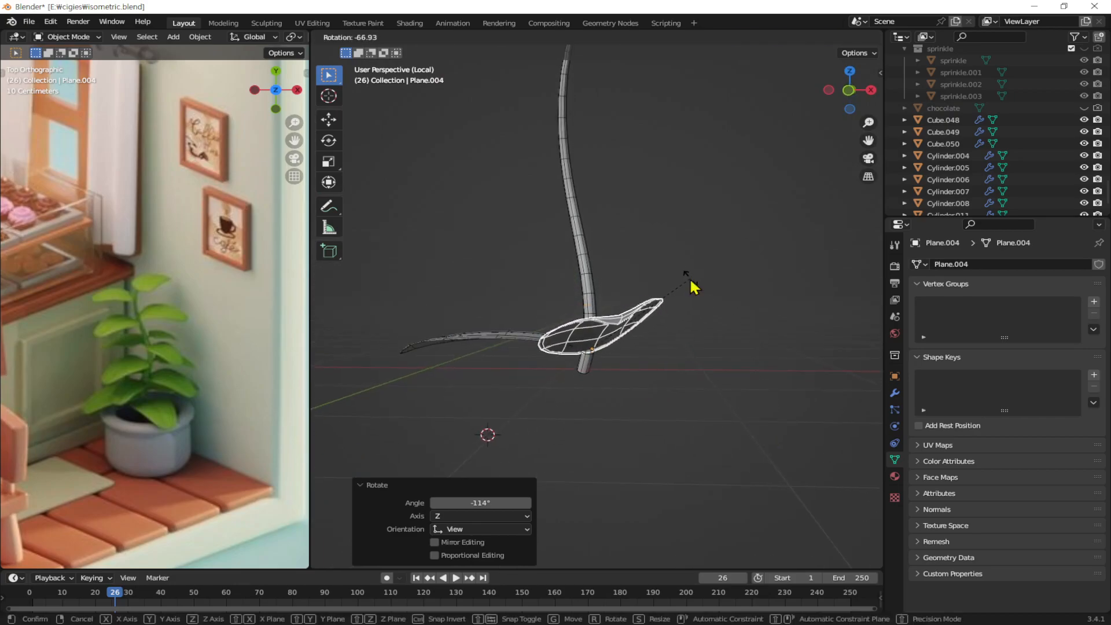
click(688, 283)
middle_drag(688, 334, 779, 325)
key(r)
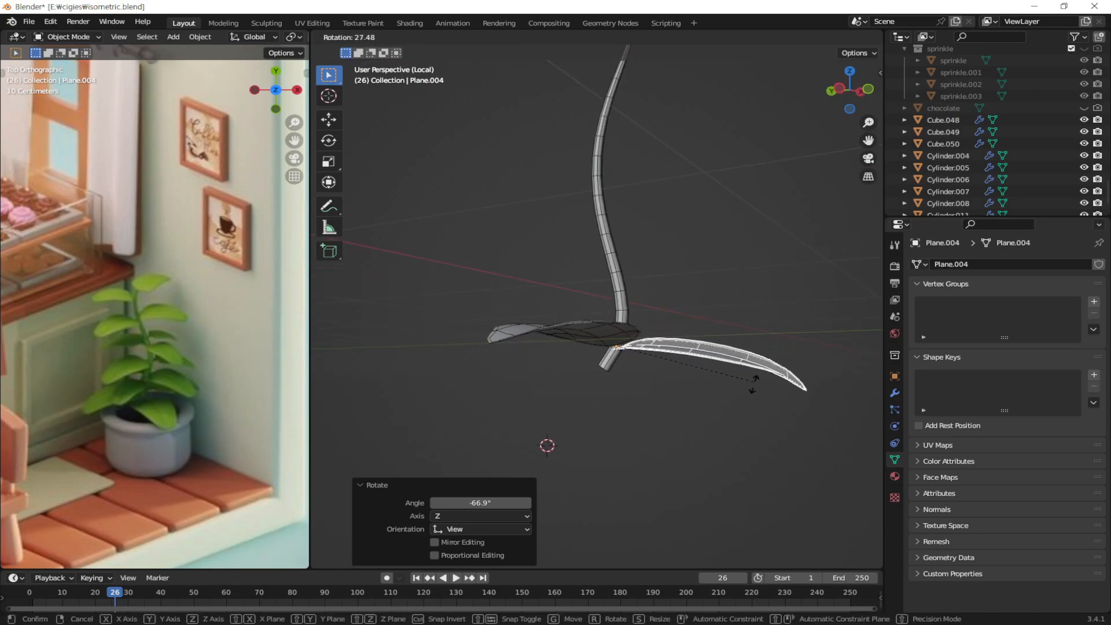
click(756, 330)
Step: Rotate the second leaf further at the stem's base and scale it down slightly relative to the first leaf
click(568, 345)
middle_drag(568, 345, 486, 405)
key(r)
click(699, 382)
click(549, 386)
key(s)
click(727, 414)
click(546, 282)
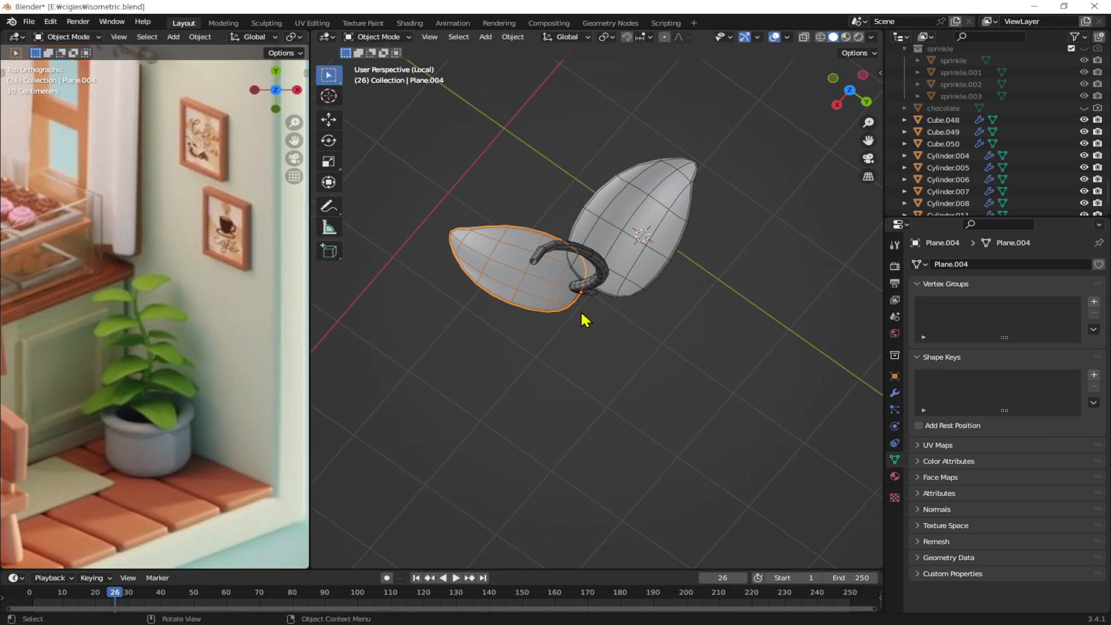
click(608, 325)
click(544, 298)
right_click(533, 403)
key(ctrl+z)
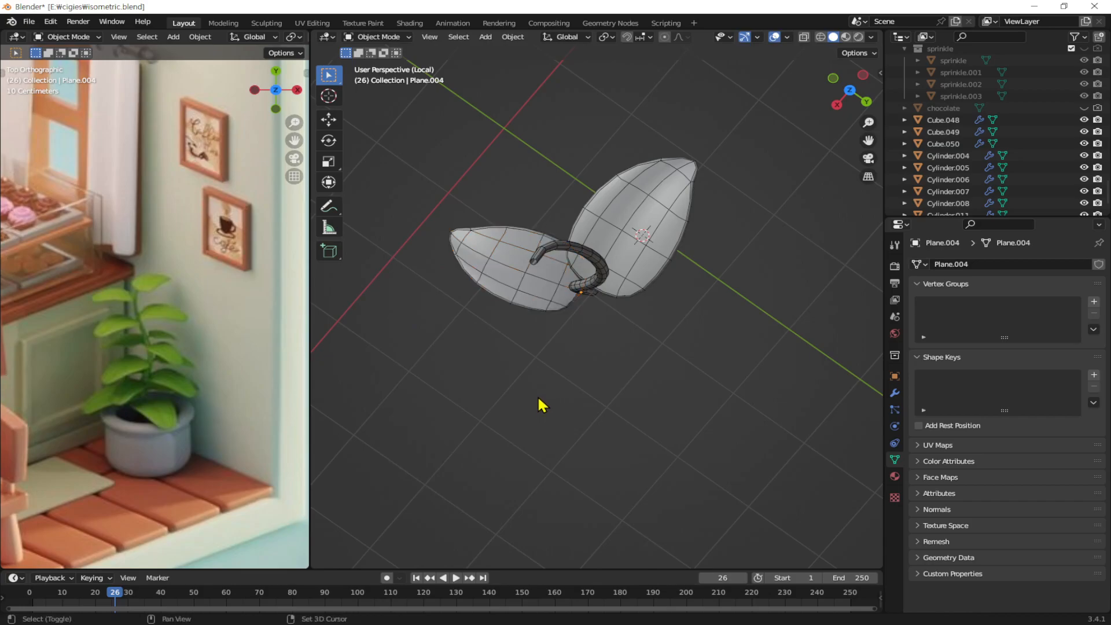
Step: Duplicate the second leaf almost in place, offset about -0.02 m in X, and rotate the copy about -152° around the view axis
click(539, 296)
key(shift+d)
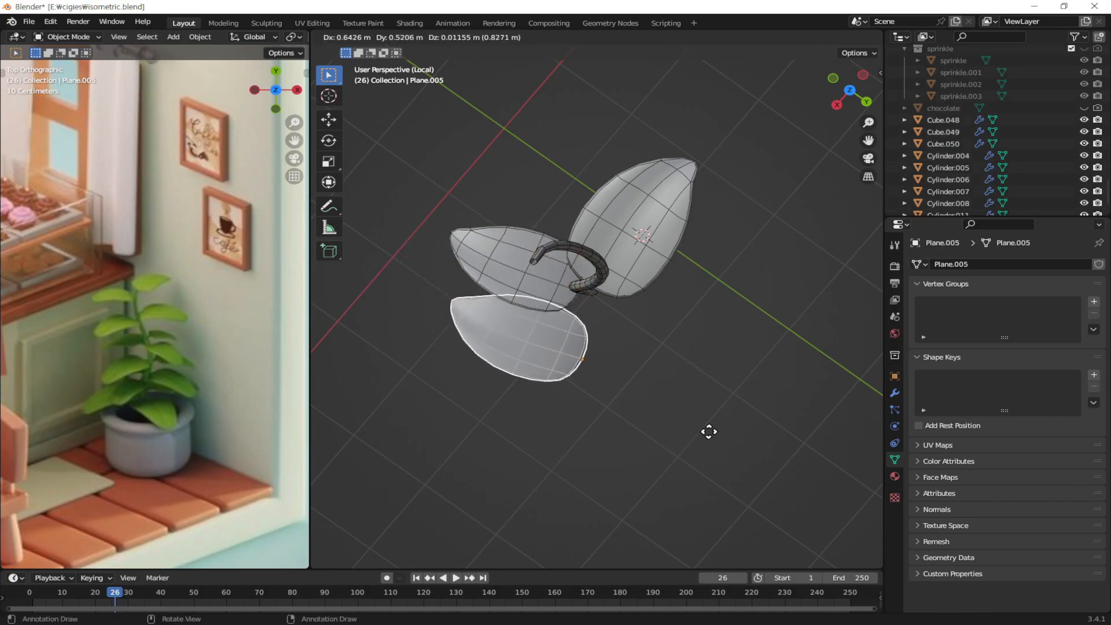
click(697, 374)
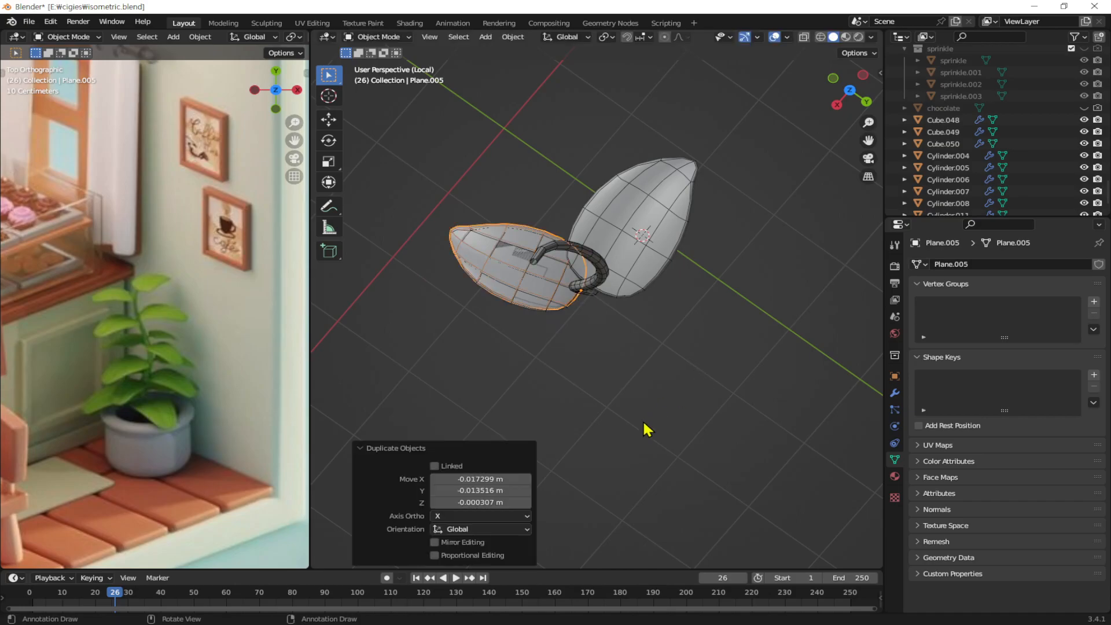
key(r)
click(680, 376)
Step: Move the third leaf up the stem by about 0.24 m in Z and -0.06 m in Y
middle_drag(680, 376, 590, 298)
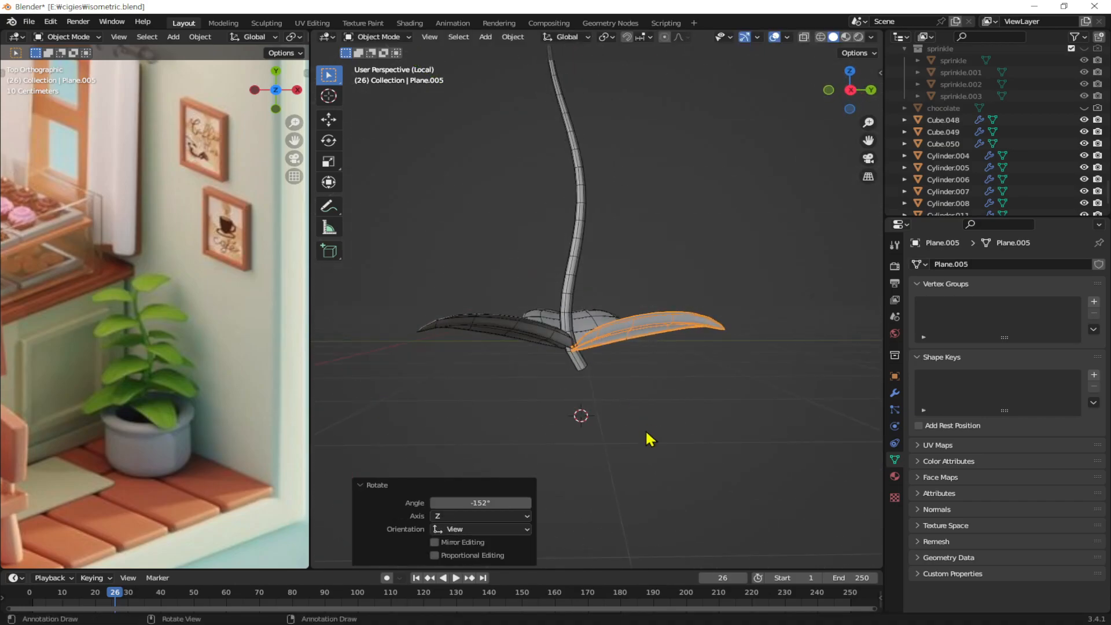
key(g)
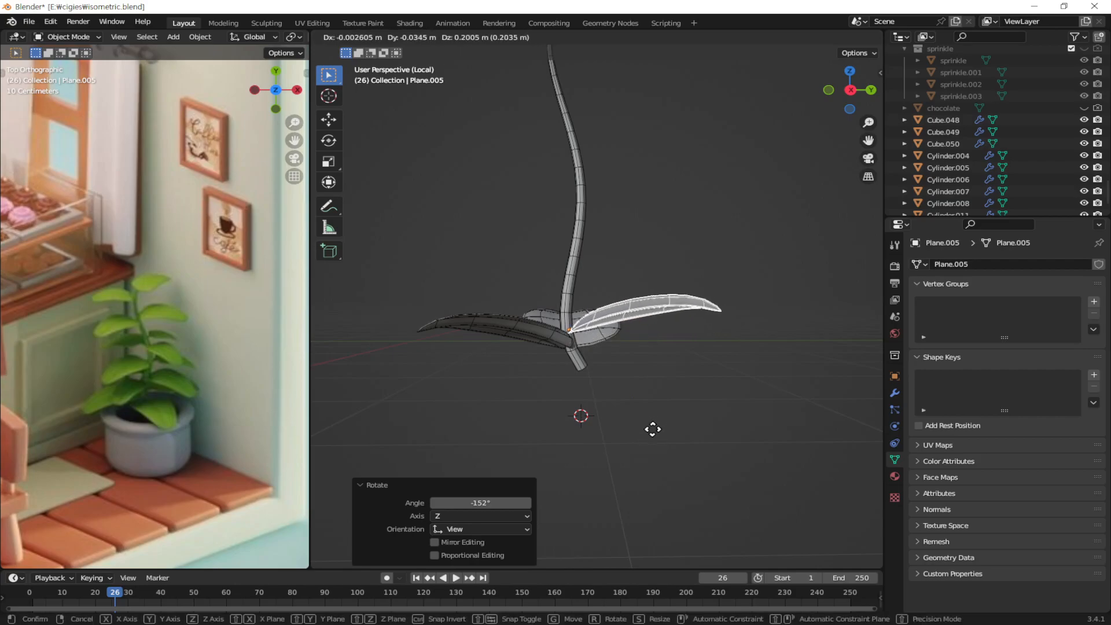
click(662, 418)
Step: Scale the third leaf down slightly and rotate it to adjust its tilt against the stem
middle_drag(665, 416, 760, 396)
key(s)
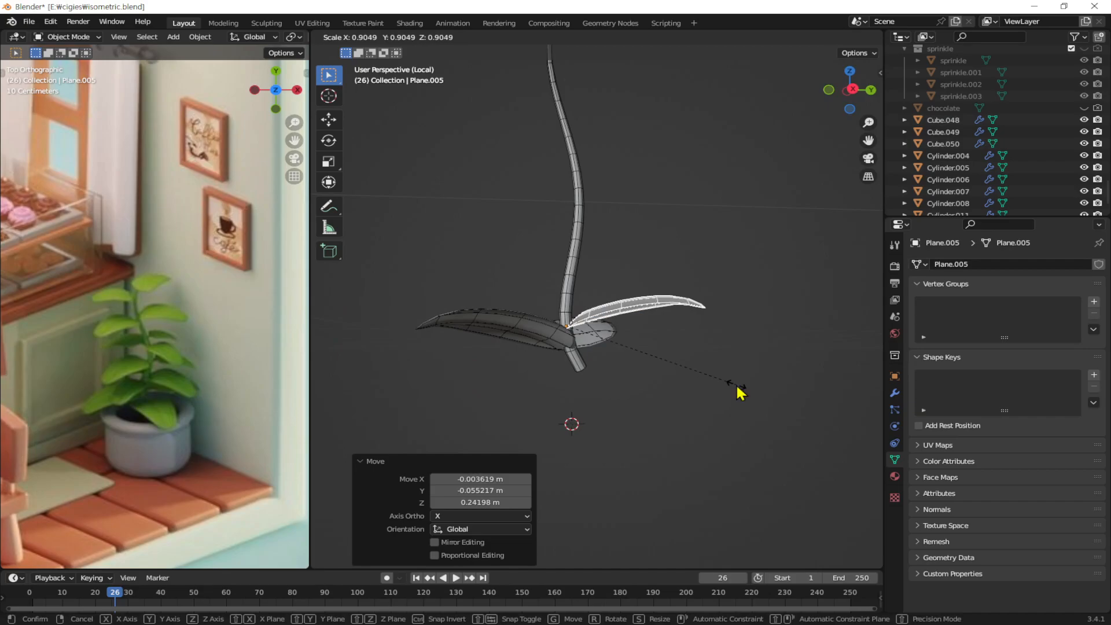
click(740, 393)
key(r)
click(677, 301)
Step: Duplicate the third leaf about 0.06 m in X, 0.05 m in Y and 0.71 m in Z, and rotate the copy about 63° from above
middle_drag(677, 301, 808, 284)
key(shift+d)
click(697, 367)
key(r)
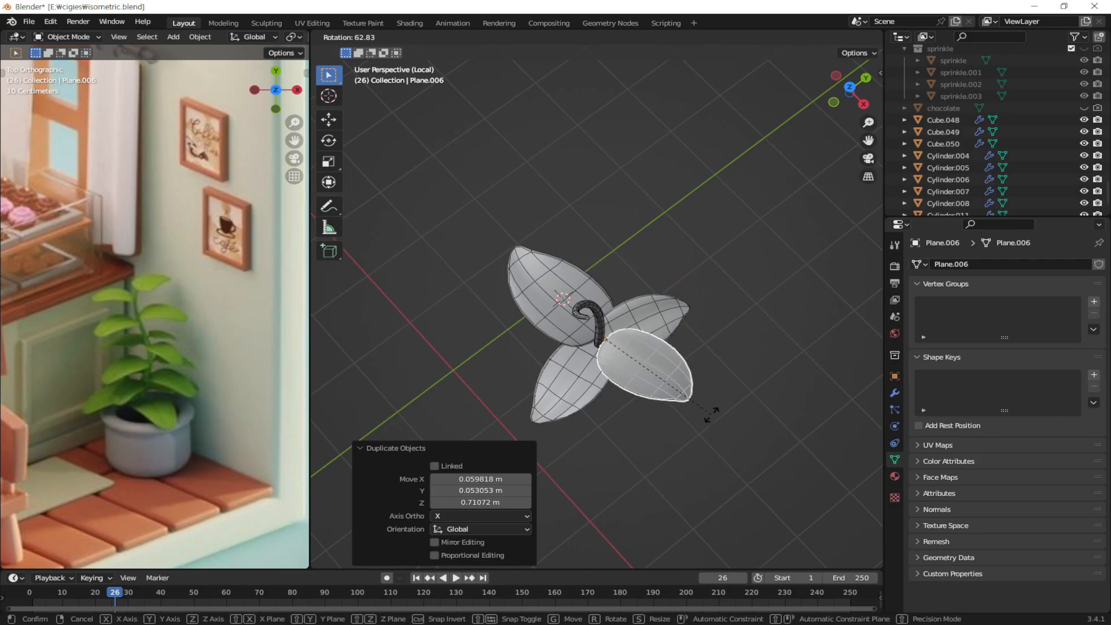
click(711, 413)
Step: Tilt the fourth leaf from the side and move it against the stem, including a shift of about -0.09 m in X
middle_drag(698, 397, 738, 315)
key(r)
click(749, 371)
key(g)
click(758, 395)
key(g)
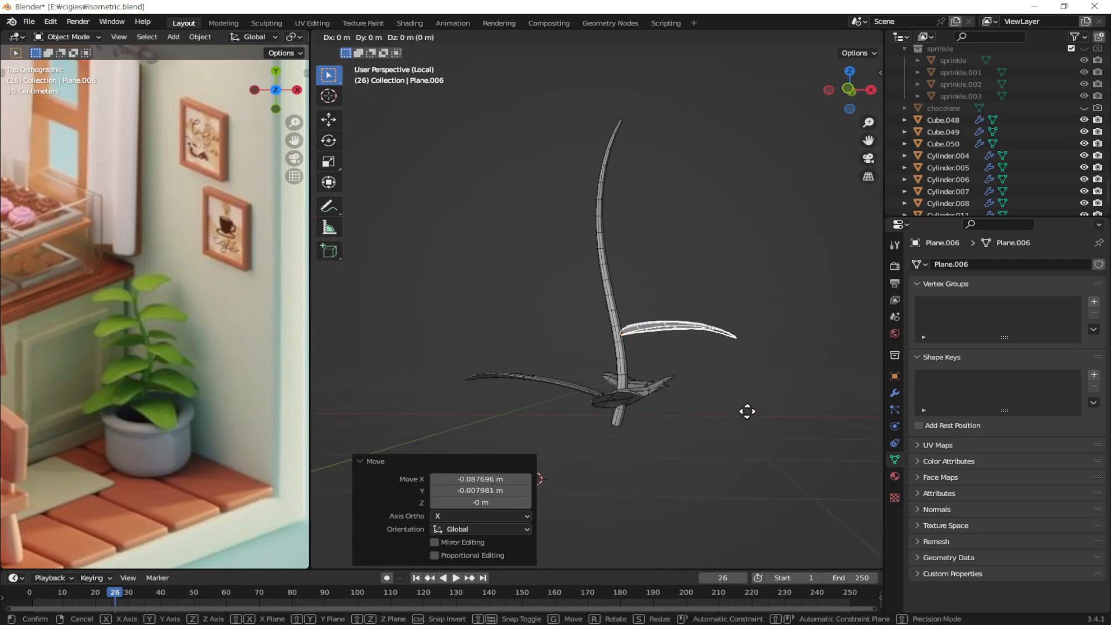
click(746, 427)
middle_drag(565, 355, 647, 422)
scroll(648, 385, up, 2)
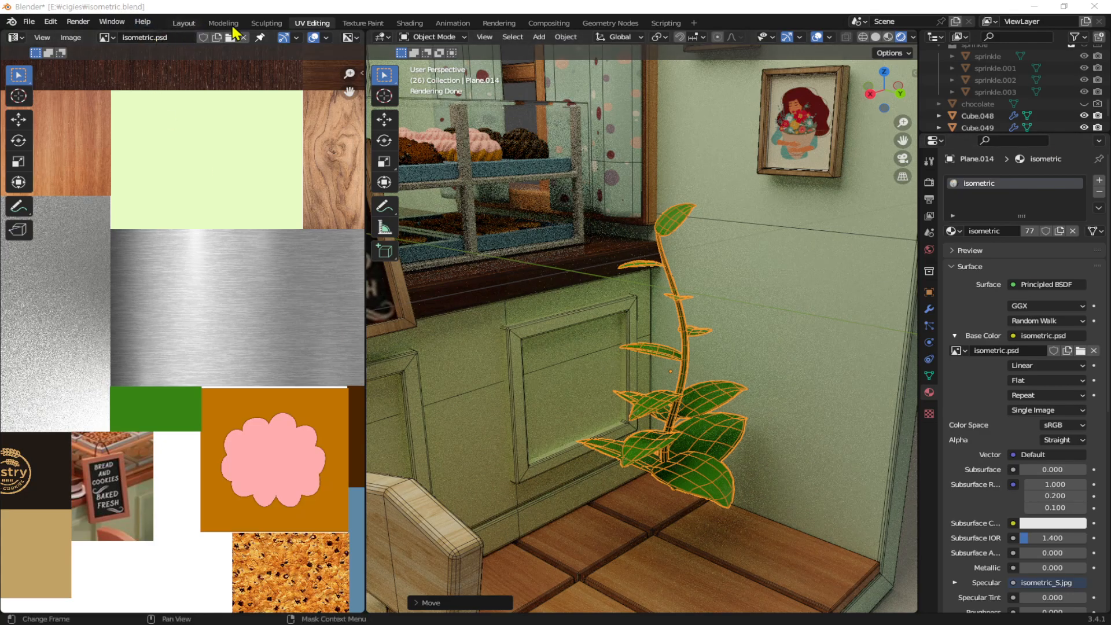
Step: Return to the Layout workspace and place the 3D cursor at the base of the plant's stem in right view
click(186, 23)
shift+middle_drag(506, 428, 518, 272)
scroll(486, 266, up, 5)
shift+middle_drag(441, 263, 563, 254)
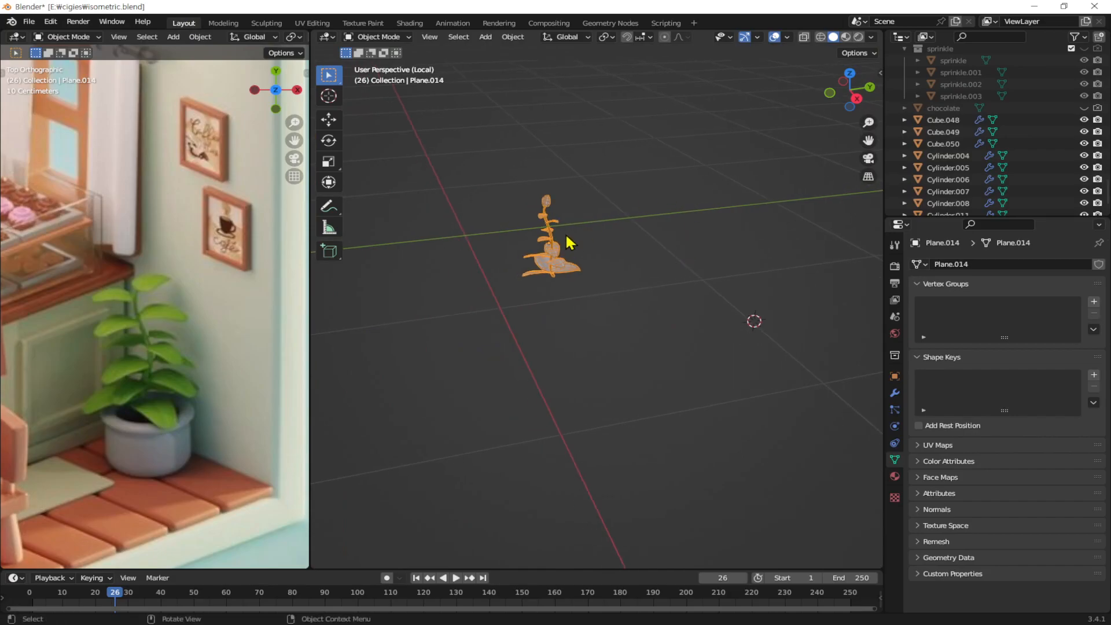
scroll(568, 242, up, 5)
mouse_move(588, 316)
middle_down()
mouse_move(581, 293)
mouse_move(588, 334)
mouse_move(581, 326)
middle_up()
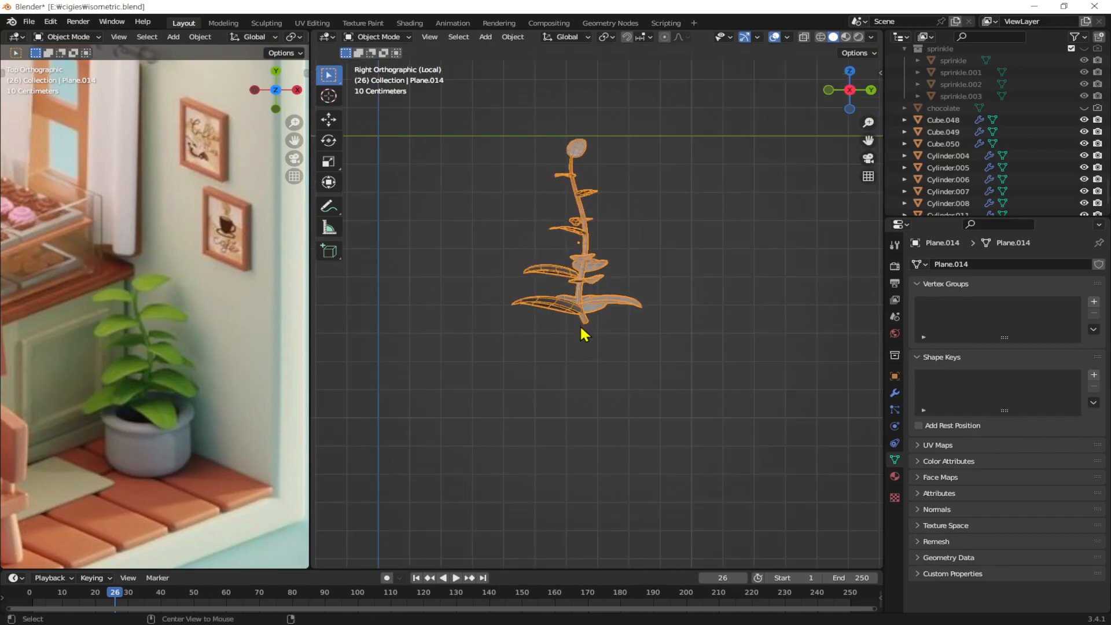
shift+right_drag(591, 321, 585, 320)
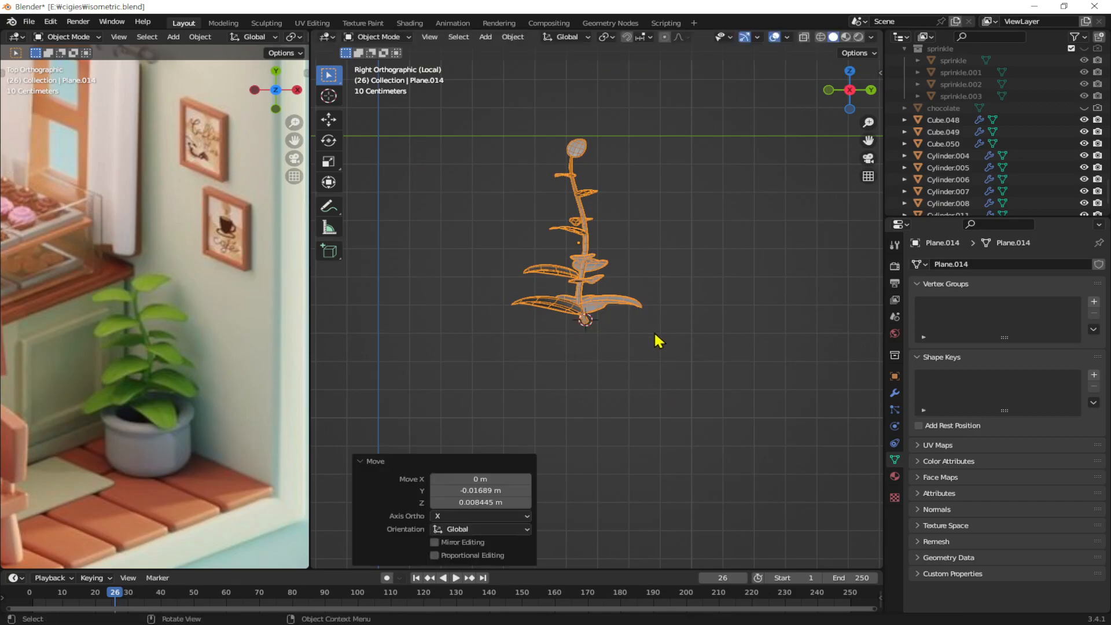
Step: Add a 32-vertex cylinder at the 3D cursor, scale it to 0.113 and move it about -0.11 m in Z below the stem
key(shift+a)
mouse_move(655, 340)
mouse_move(660, 320)
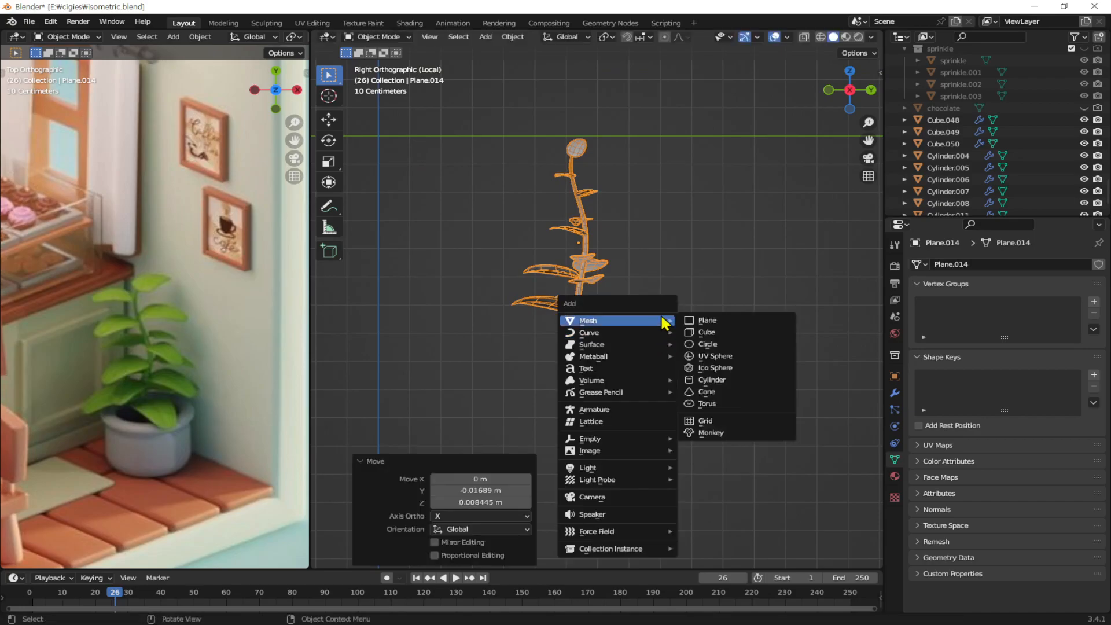
click(738, 374)
key(s)
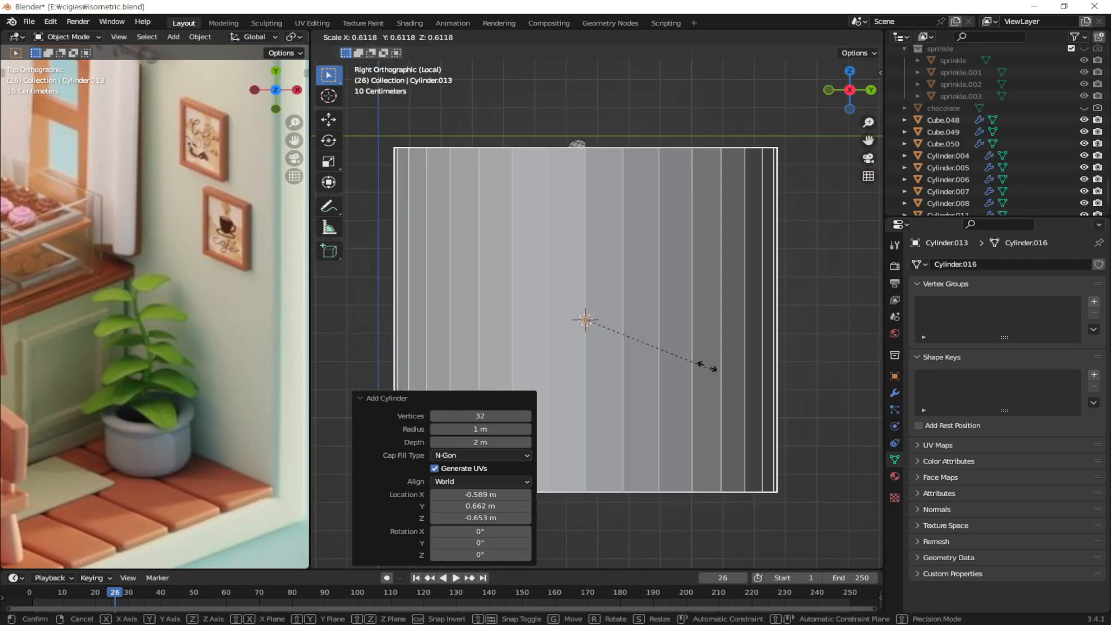
click(615, 331)
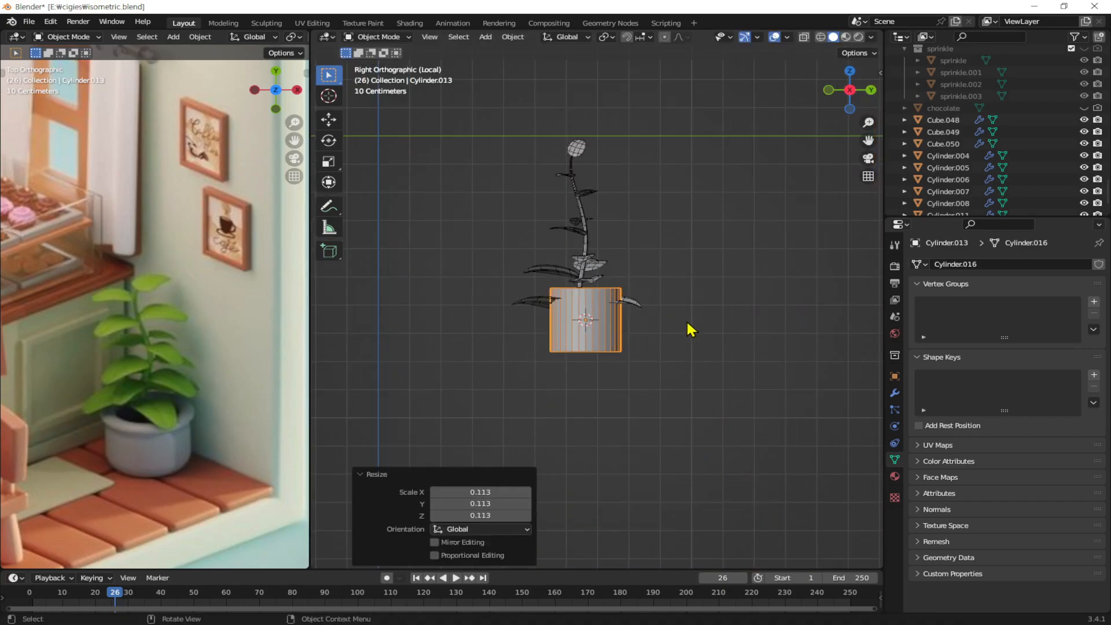
key(g)
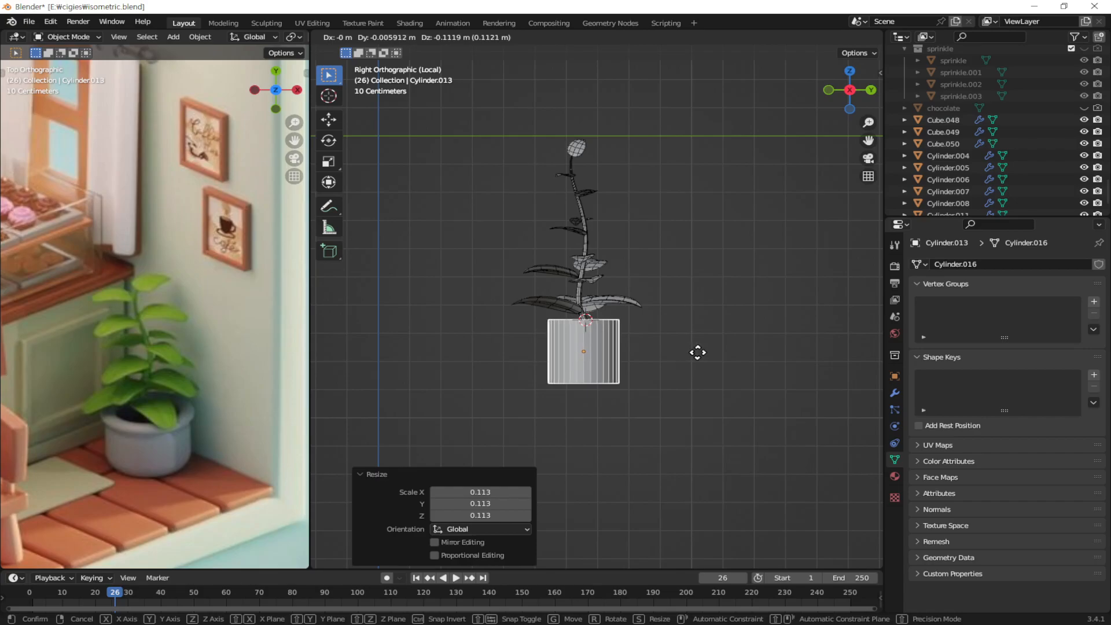
click(698, 353)
Step: Cut one horizontal edge loop near the top of the pot cylinder, with a slide factor of about -0.707
scroll(593, 265, up, 4)
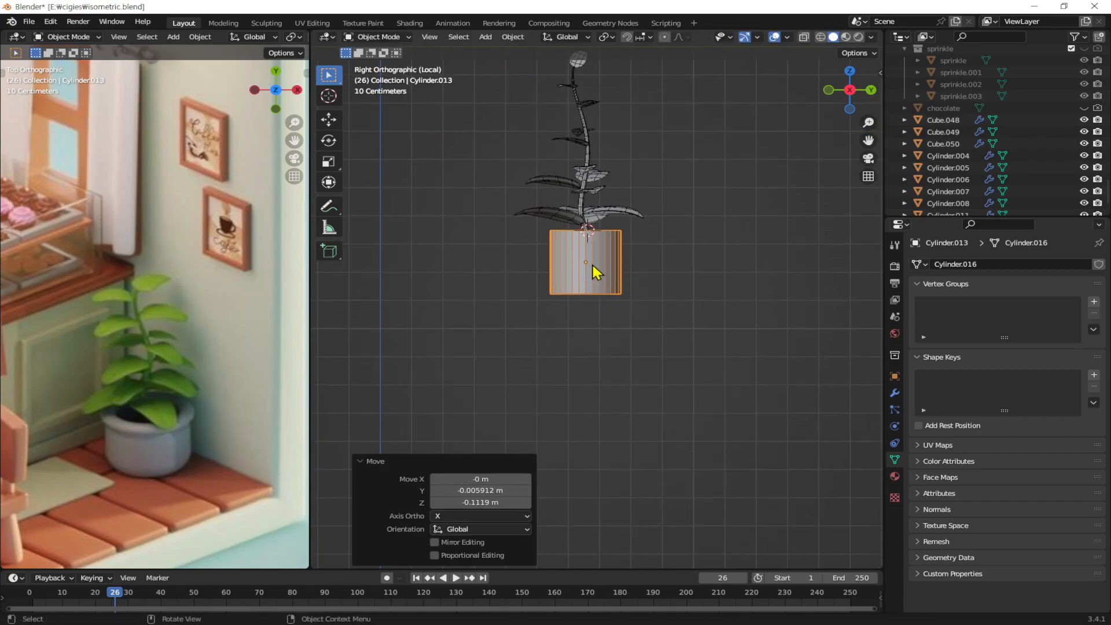
shift+middle_drag(592, 168, 608, 293)
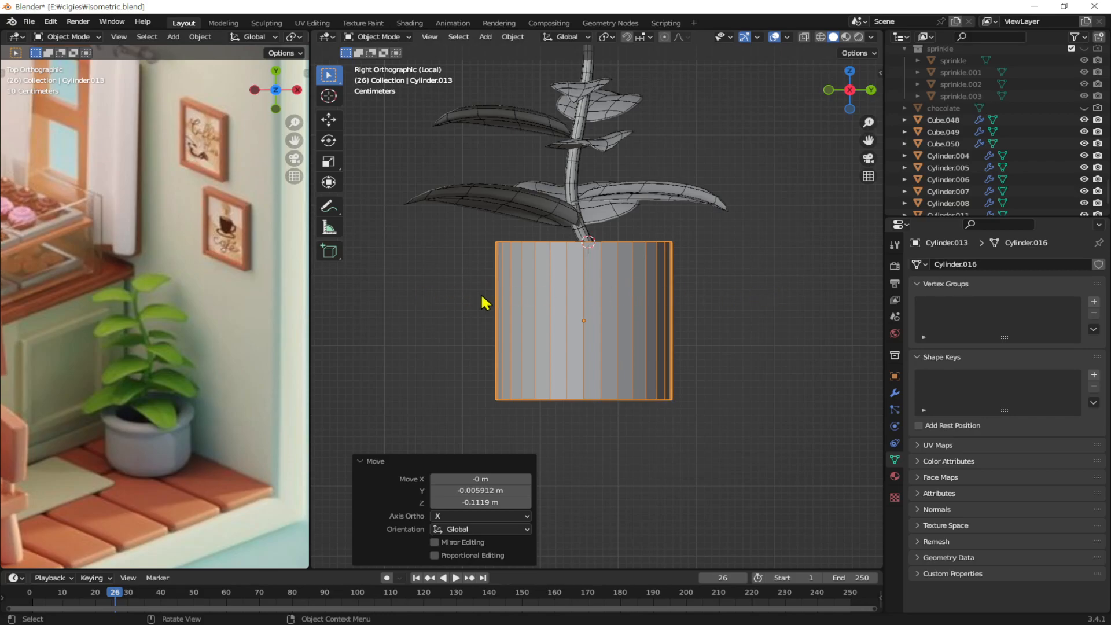
scroll(635, 299, up, 2)
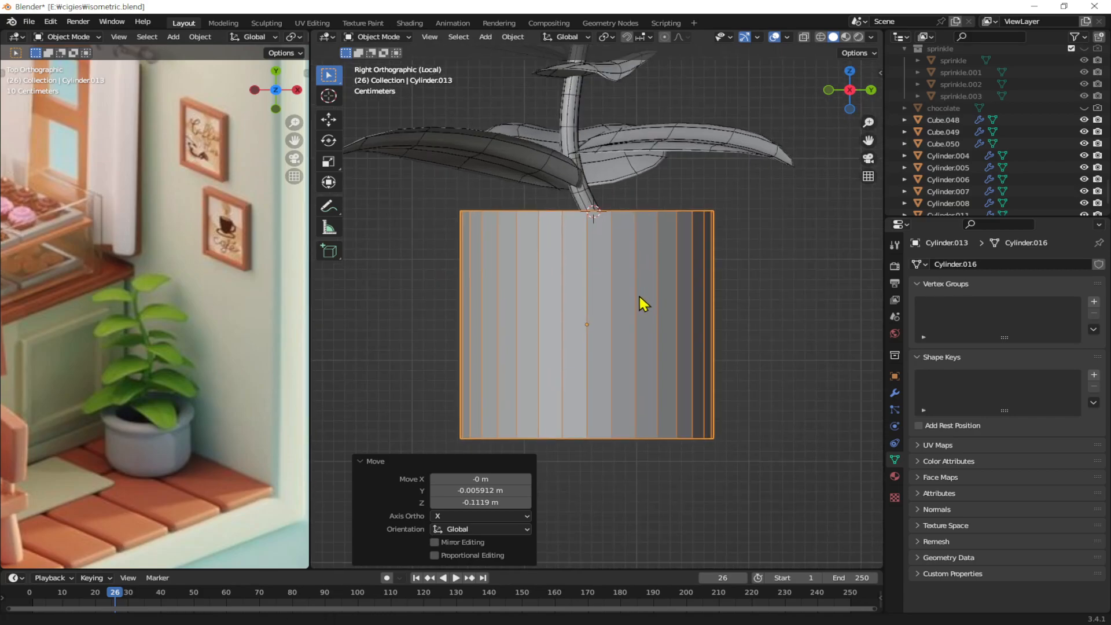
key(Tab)
key(ctrl+r)
click(581, 258)
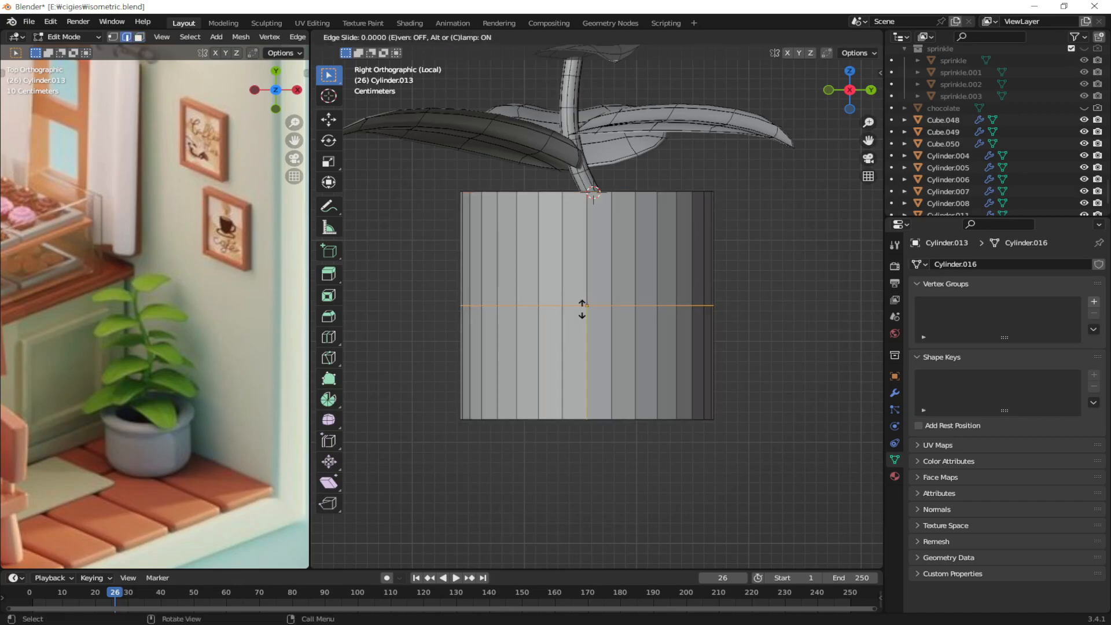
click(614, 229)
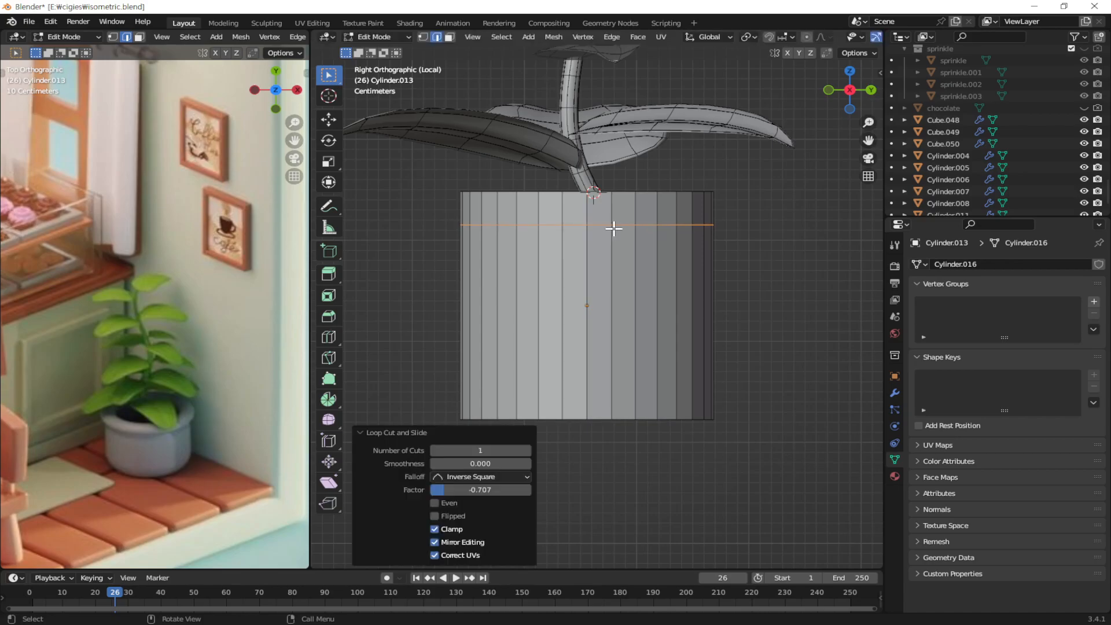
click(739, 363)
Step: Extrude the pot's upper face band into a protruding rim by scaling it about 1.198 in X and Y only
key(3)
alt+click(617, 207)
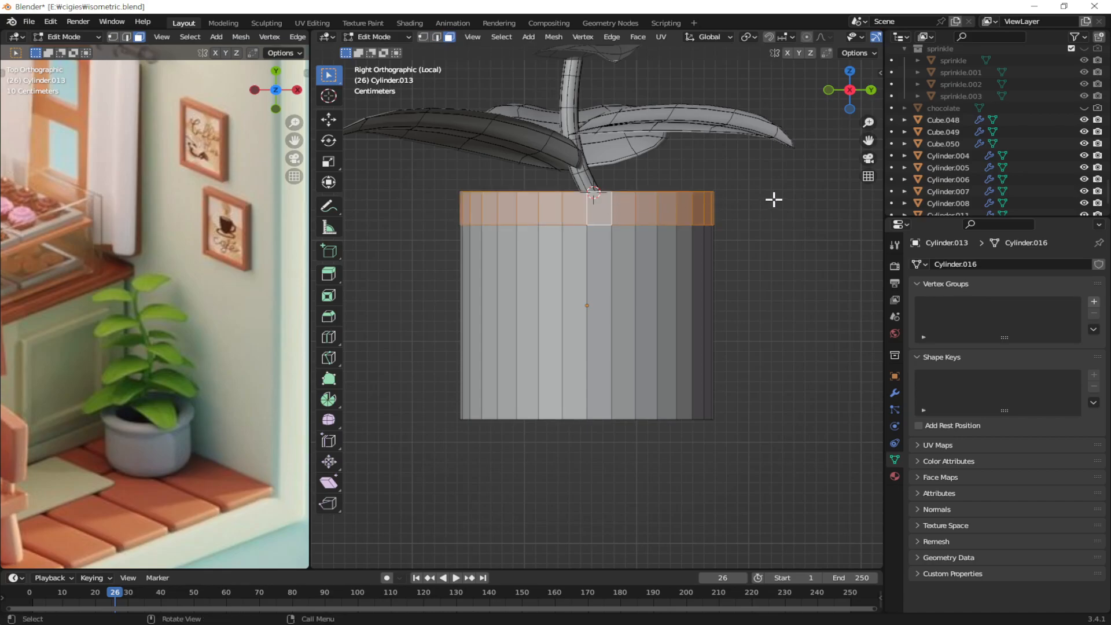
key(alt+z)
drag(428, 197, 406, 211)
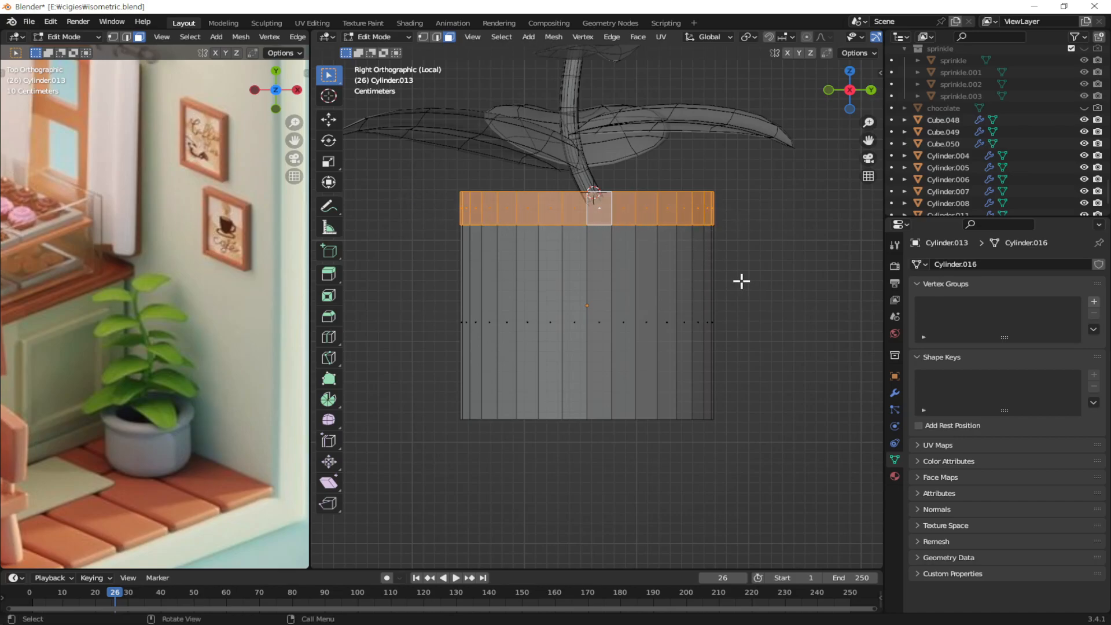
key(e)
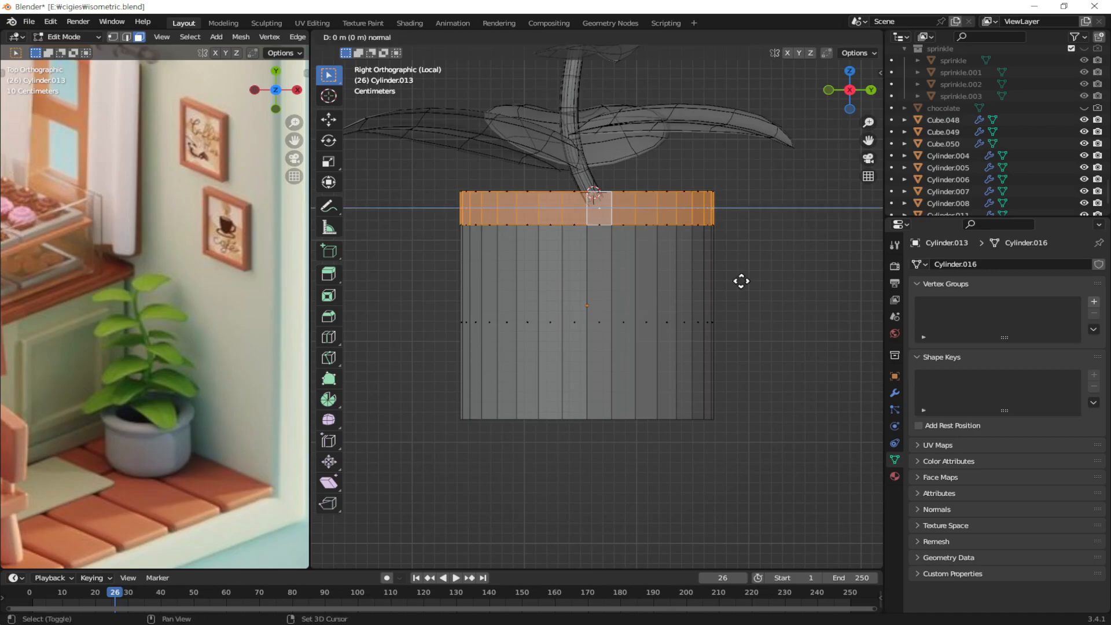
key(z)
key(s)
key(z)
key(z)
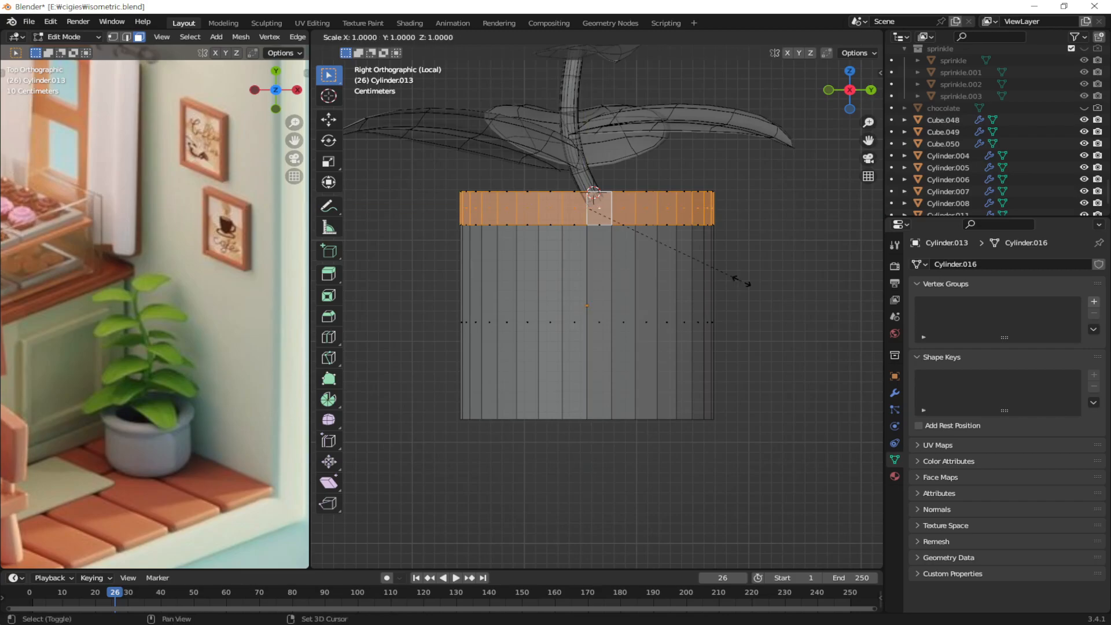
key(shift+z)
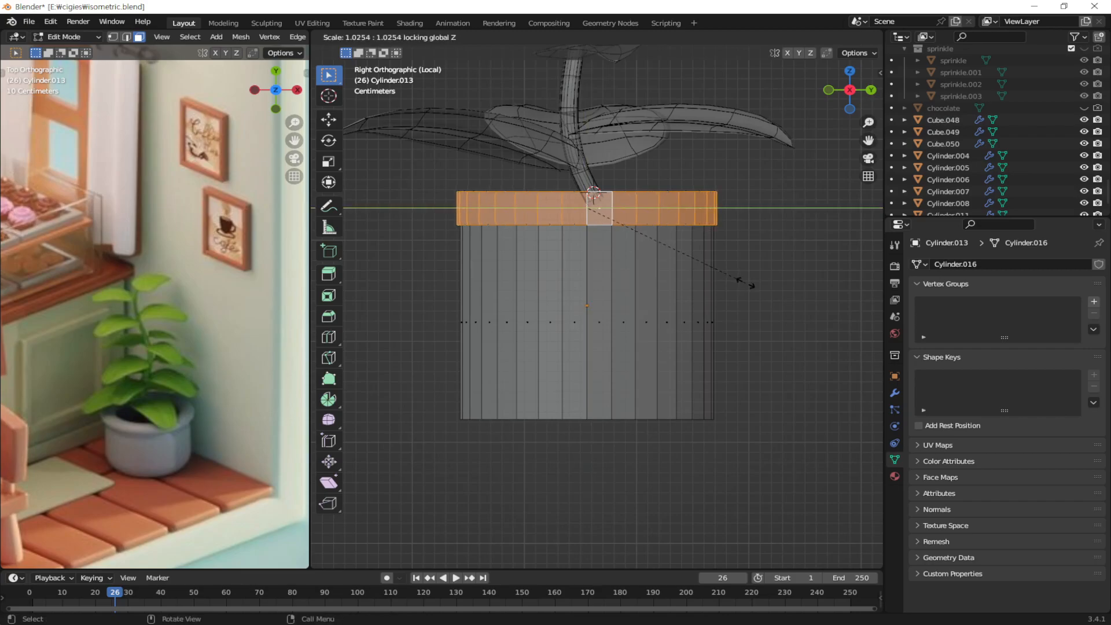
click(772, 297)
mouse_move(772, 295)
middle_down()
mouse_move(702, 236)
mouse_move(712, 266)
mouse_move(763, 299)
middle_up()
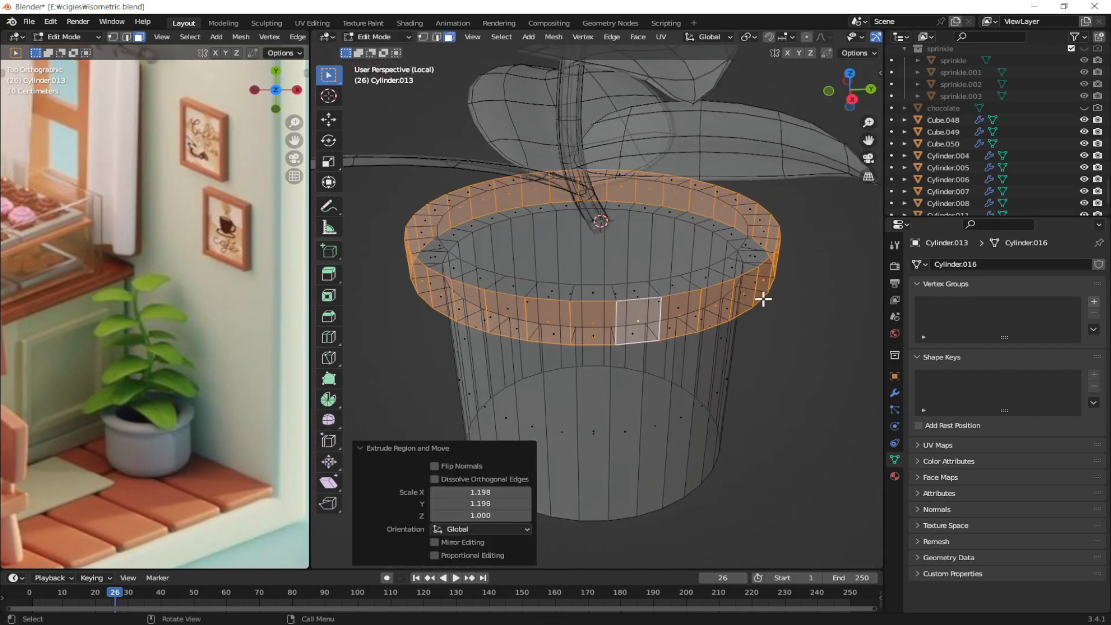
scroll(763, 298, down, 3)
key(Tab)
click(810, 248)
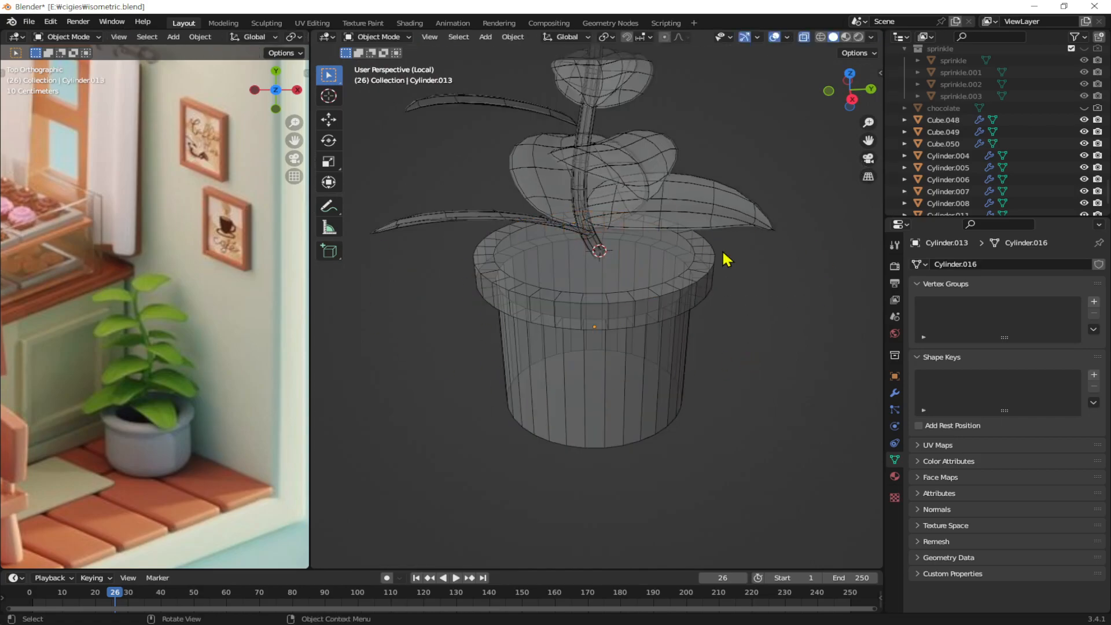
Step: Bevel the pot's bottom edge loop with a width of about 0.249 m and extra segments to round the base
middle_drag(695, 316, 695, 292)
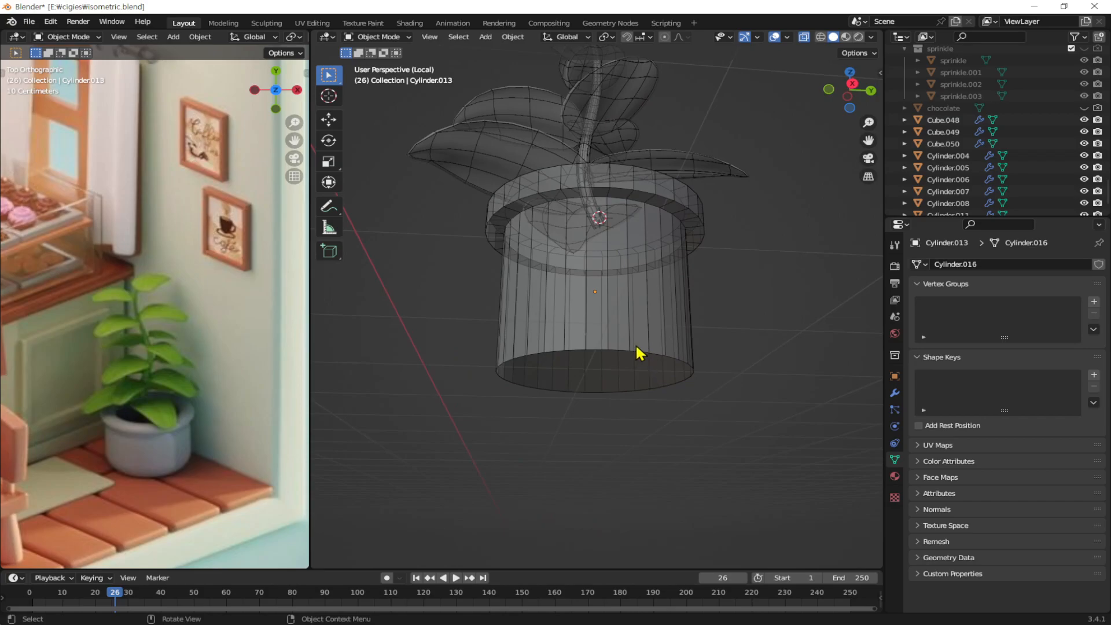
click(663, 356)
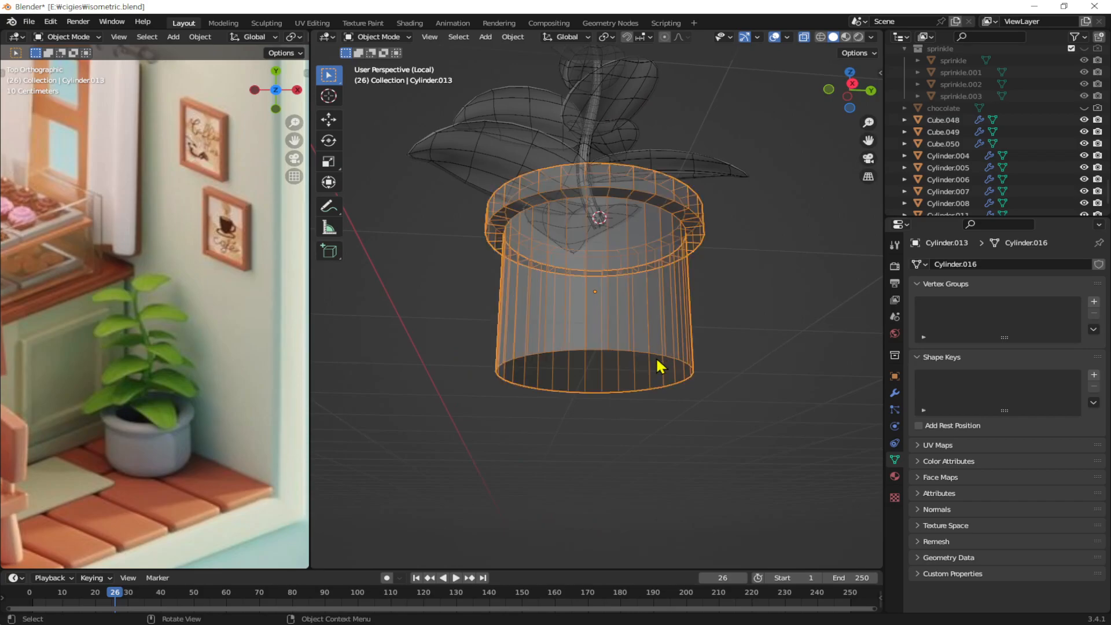
key(Tab)
click(646, 353)
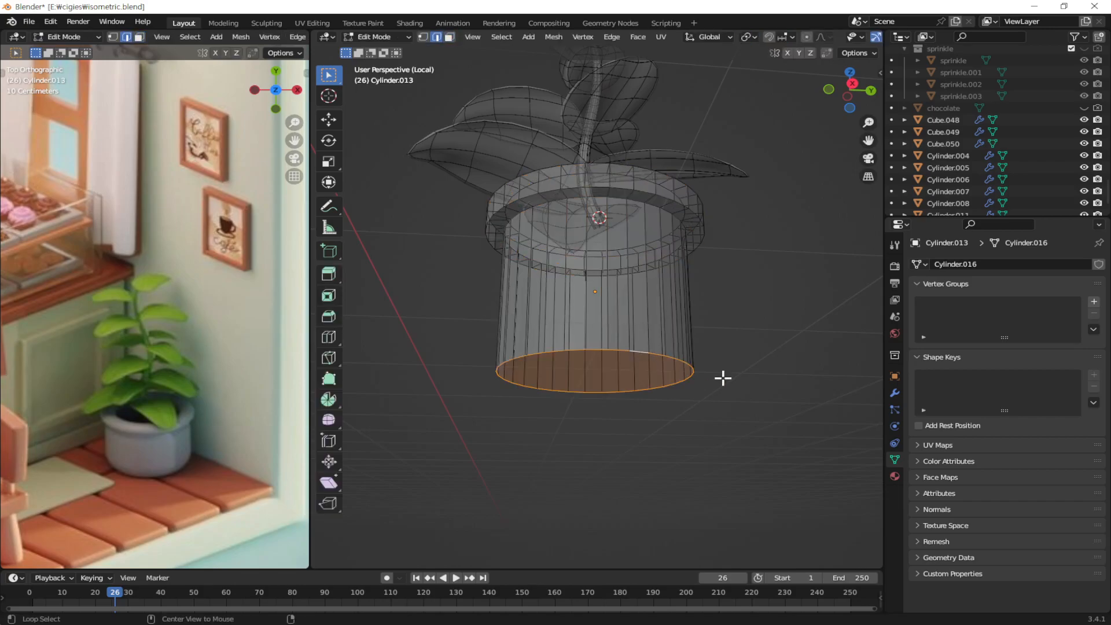
middle_drag(685, 364, 684, 353)
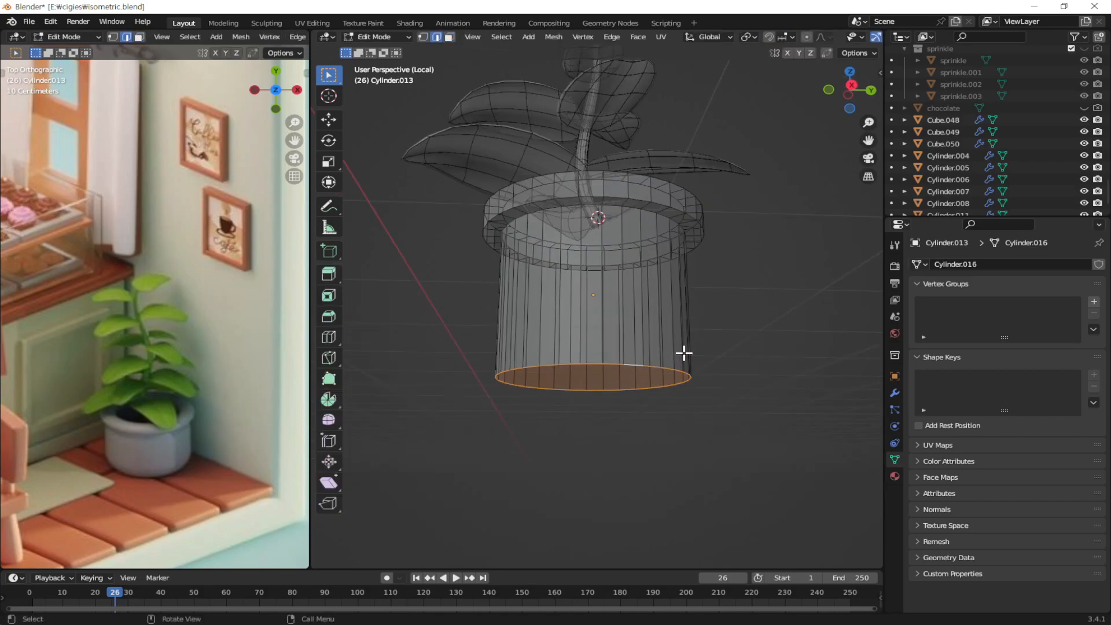
key(ctrl+b)
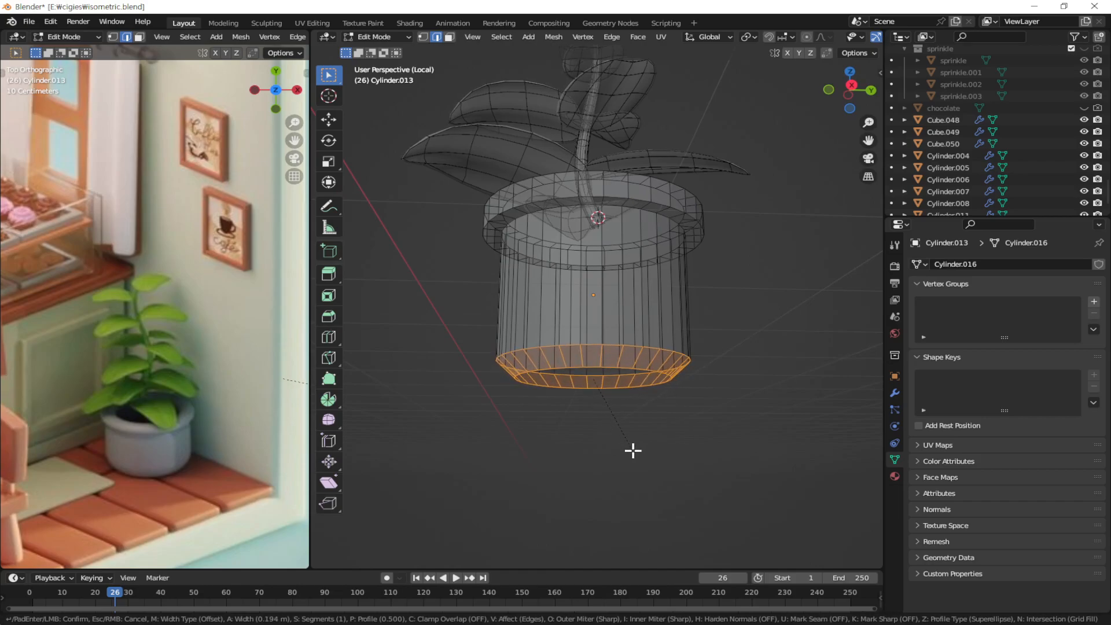
click(637, 454)
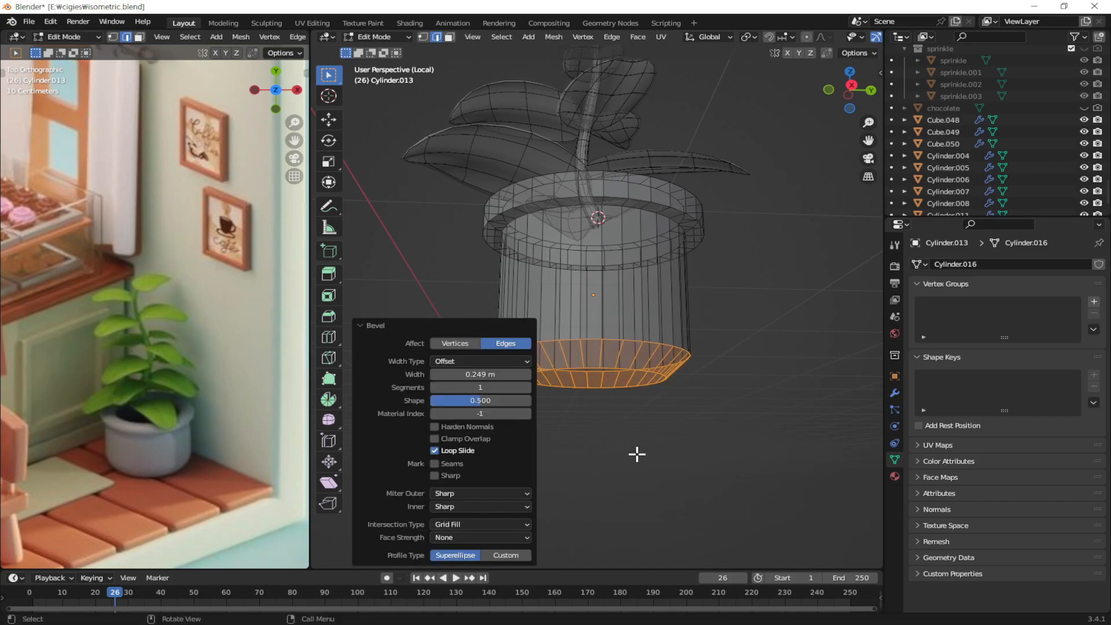
click(528, 388)
click(528, 388)
click(671, 423)
Step: Turn off X-ray display, return to Object Mode and apply smooth shading to the pot
mouse_move(665, 362)
middle_down()
mouse_move(693, 407)
mouse_move(694, 347)
mouse_move(650, 410)
mouse_move(683, 400)
mouse_move(606, 365)
mouse_move(658, 364)
mouse_move(672, 310)
mouse_move(662, 345)
middle_up()
scroll(696, 410, up, 1)
key(alt+z)
key(Tab)
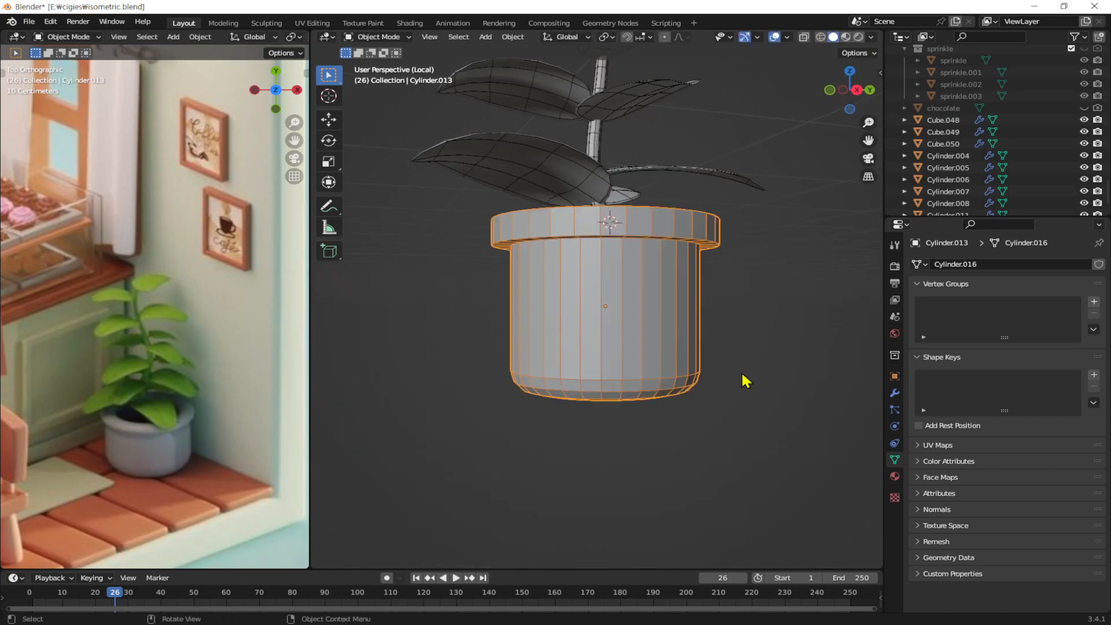
right_click(689, 302)
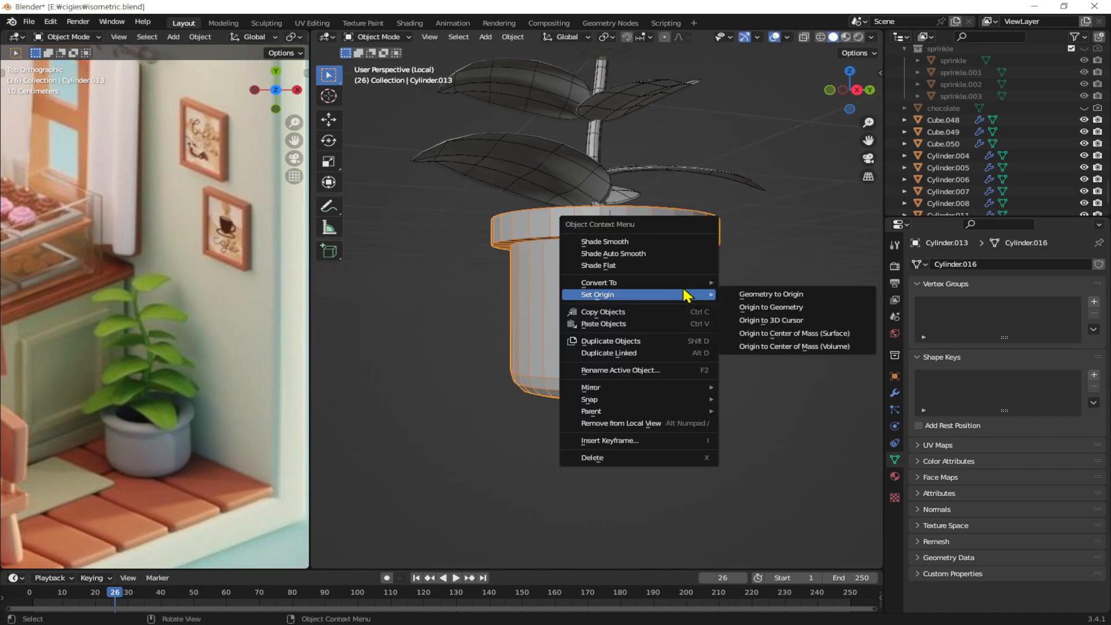
click(656, 239)
click(759, 337)
middle_drag(758, 337, 637, 340)
click(651, 268)
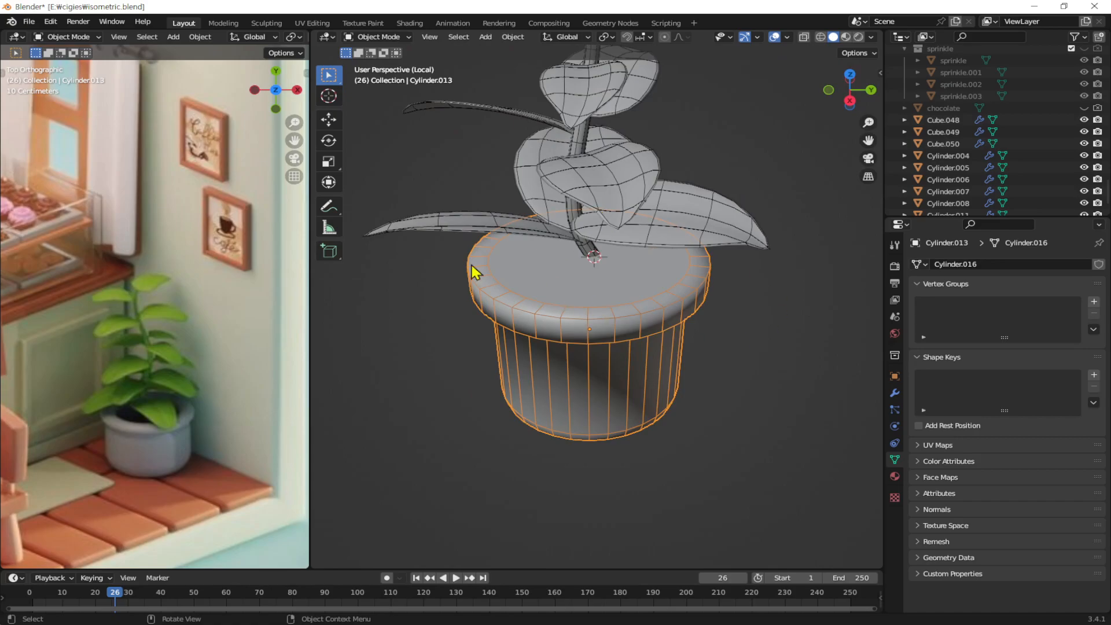
Step: Inset the pot's top face by about 0.087 m and extrude it about 0.02 m downward to hollow the opening
scroll(633, 371, up, 4)
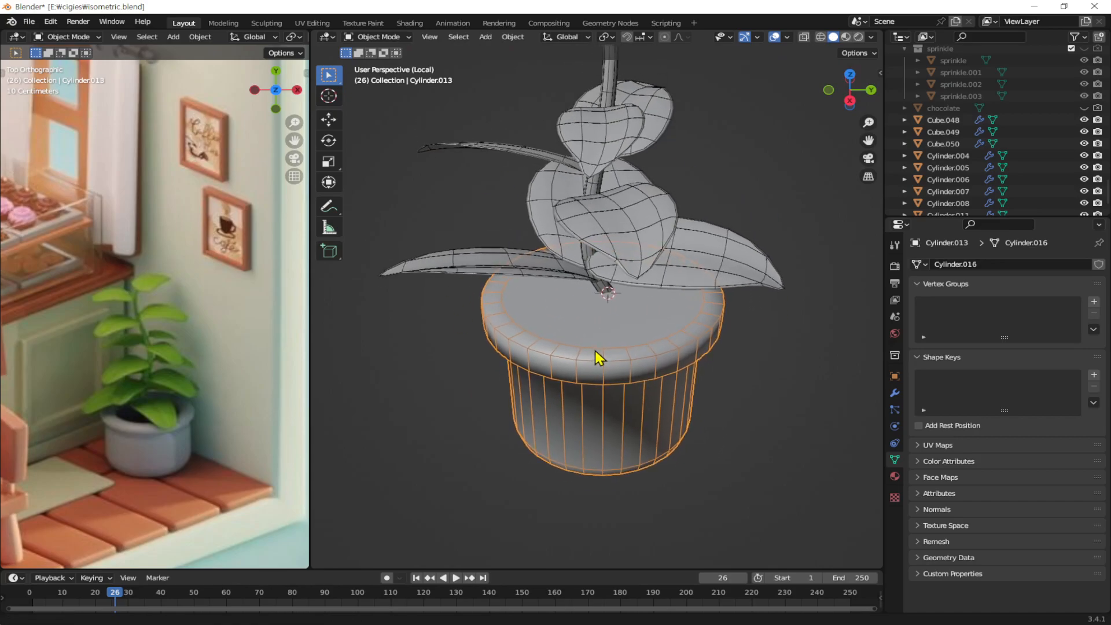
middle_drag(637, 351, 658, 351)
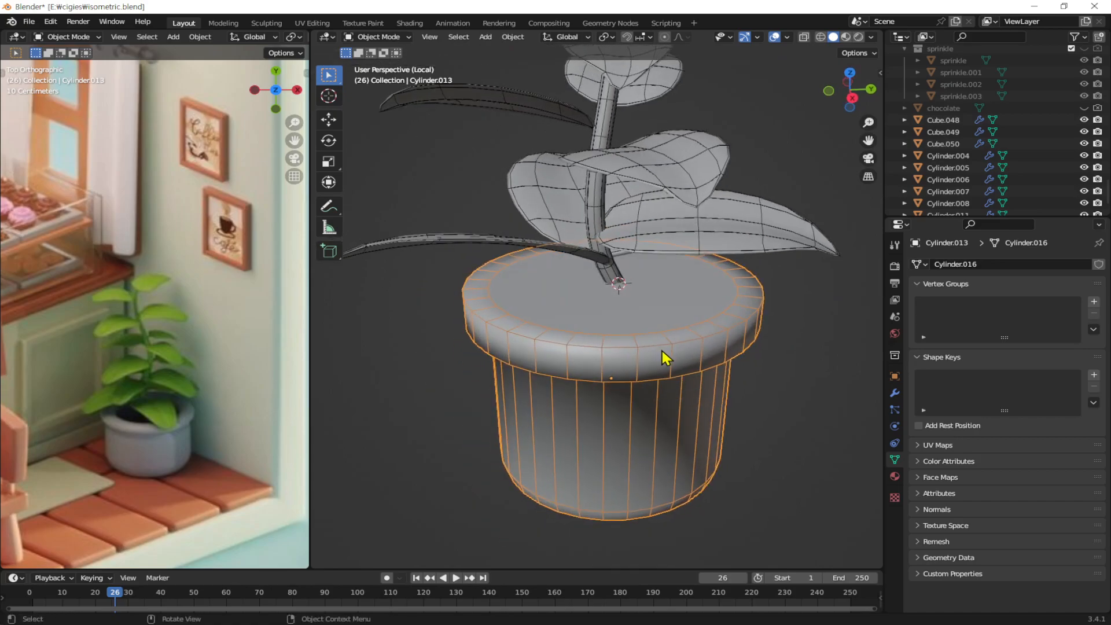
key(Tab)
key(3)
click(667, 309)
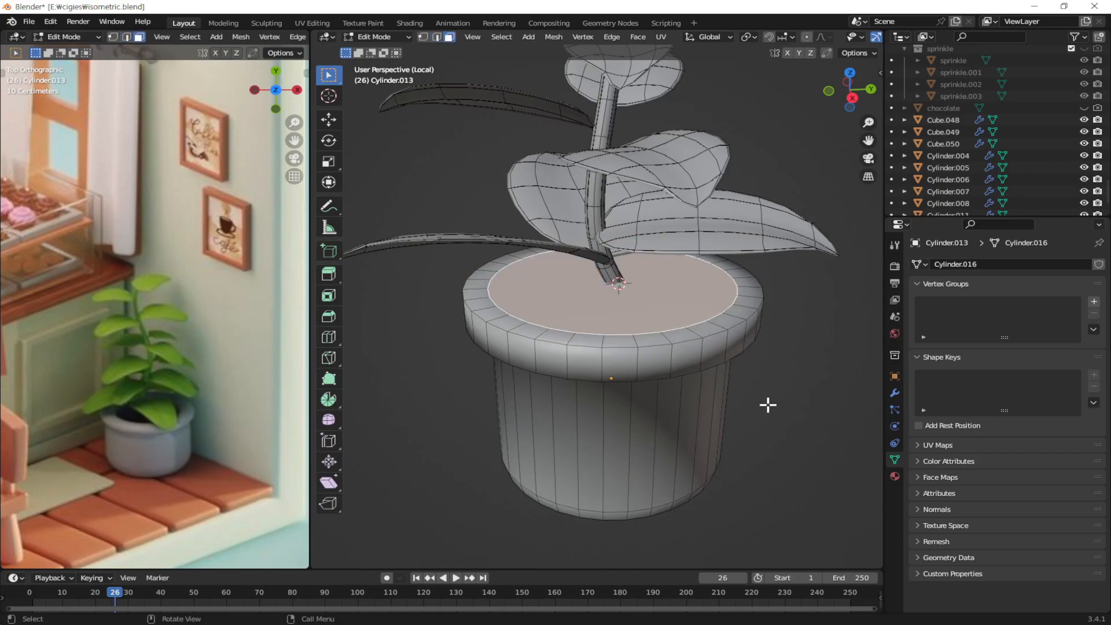
key(i)
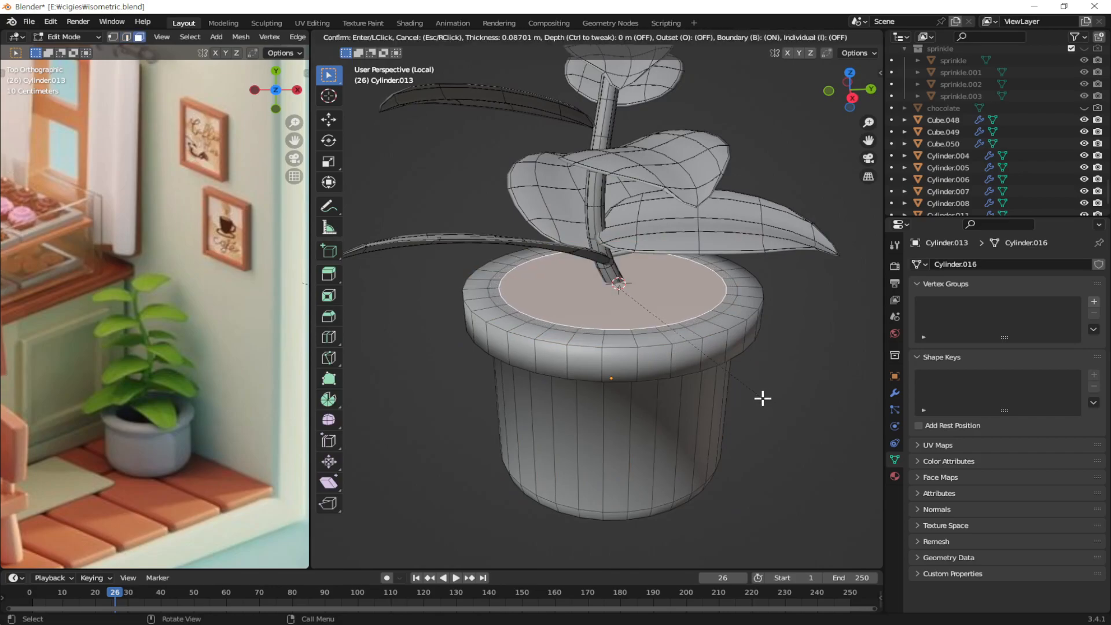
click(763, 398)
key(e)
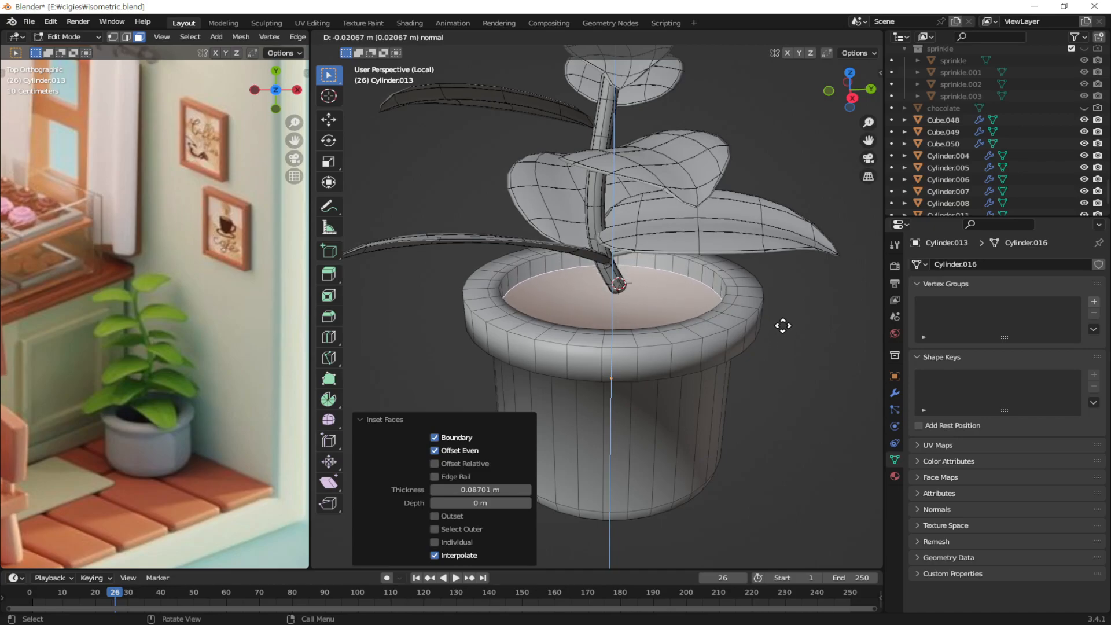
click(786, 332)
key(Tab)
Step: Raise the pot slightly along Z so the stem's base sits inside its opening
middle_drag(781, 427, 686, 321)
click(677, 387)
middle_drag(677, 386, 697, 400)
key(g)
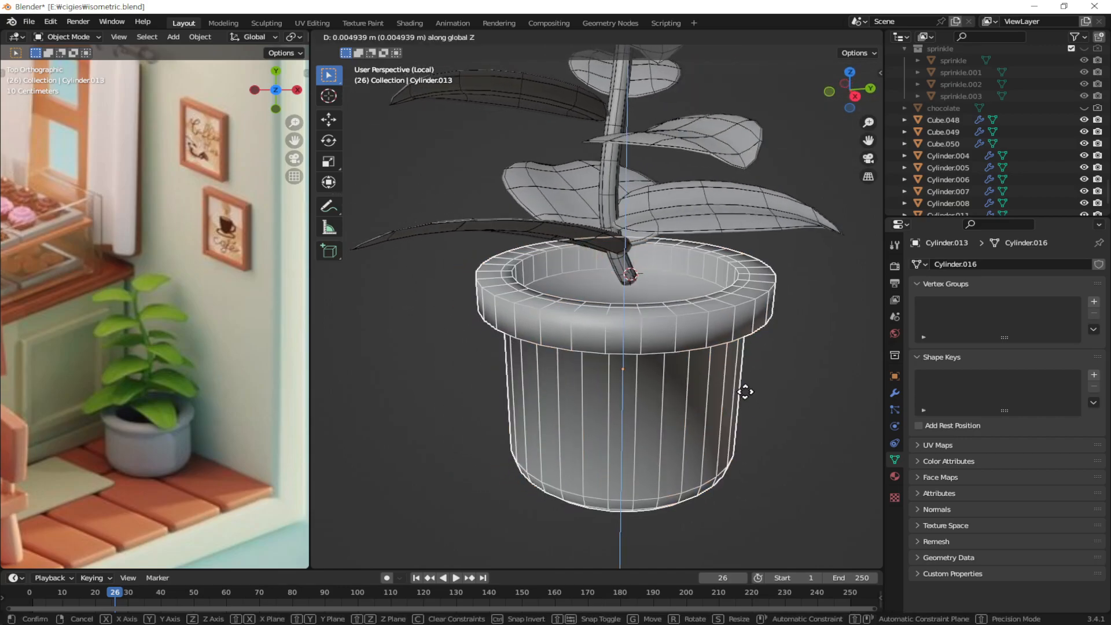
key(z)
click(748, 384)
middle_drag(801, 409, 635, 364)
click(592, 368)
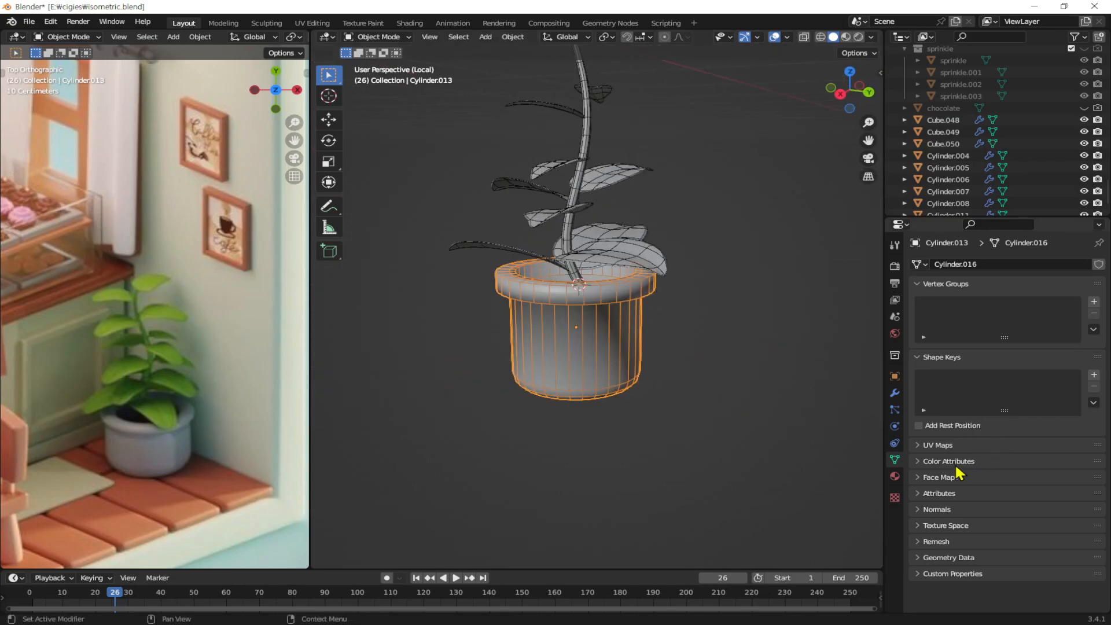
Step: Add a Bevel modifier to the pot and apply its rotation and scale
click(895, 393)
click(955, 265)
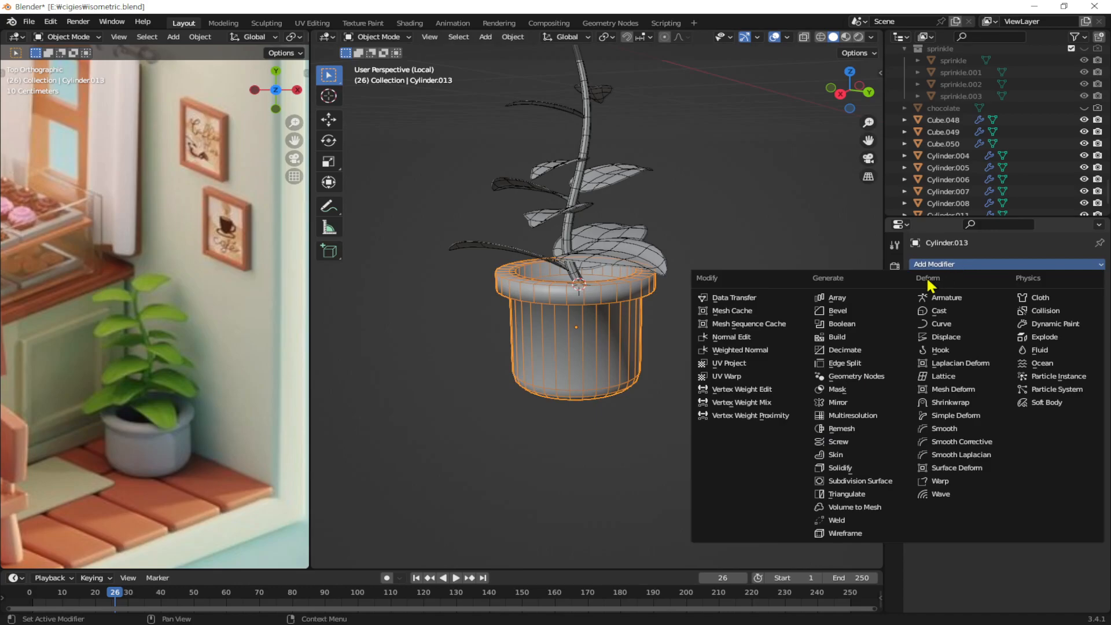
click(810, 311)
scroll(645, 295, up, 5)
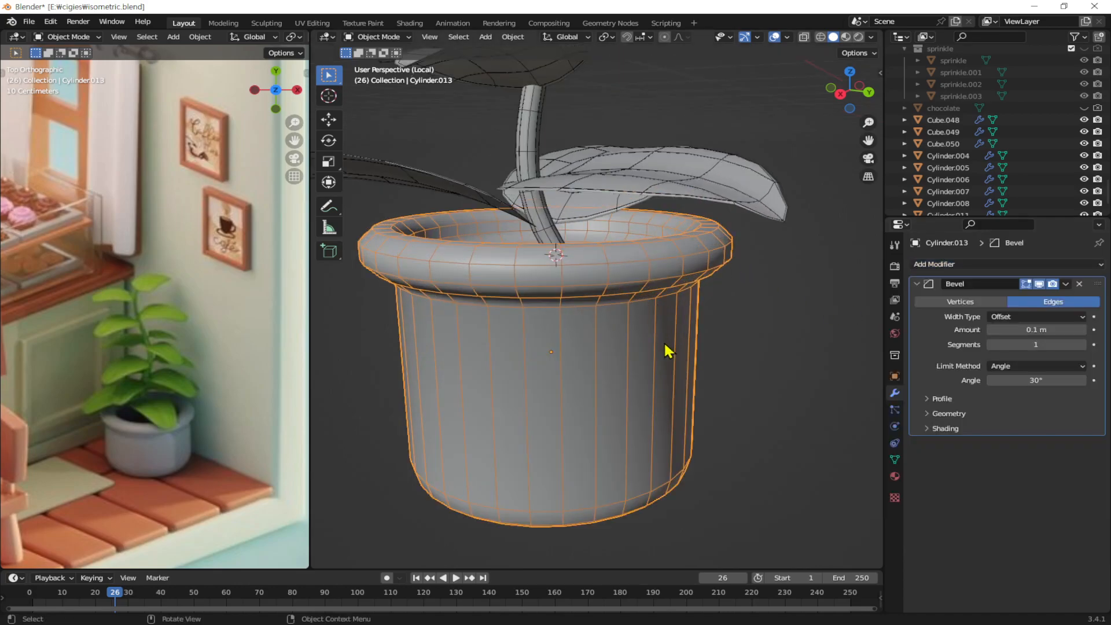
key(ctrl+a)
click(682, 371)
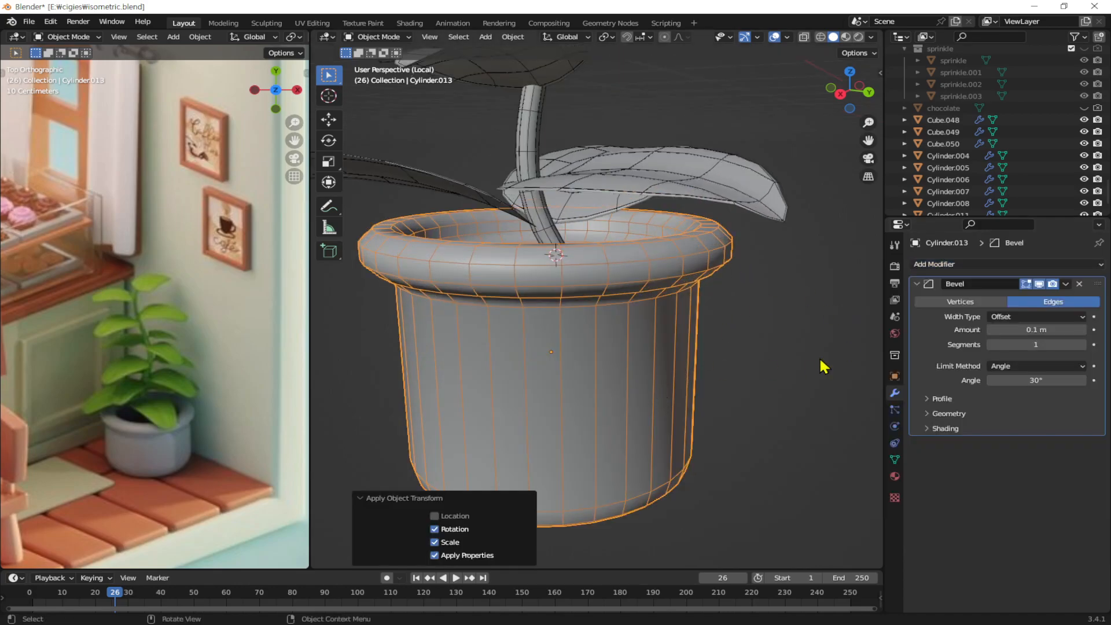
Step: Set the pot's Bevel modifier amount to 0.01 m
click(1037, 329)
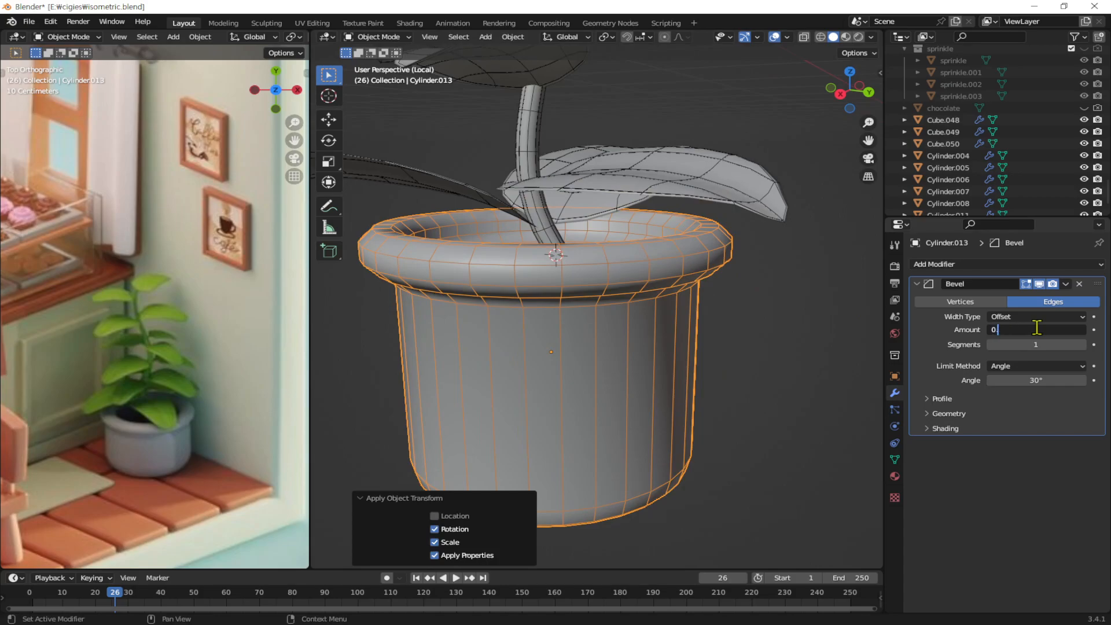
key(Return)
click(1036, 329)
text(0.01)
key(Return)
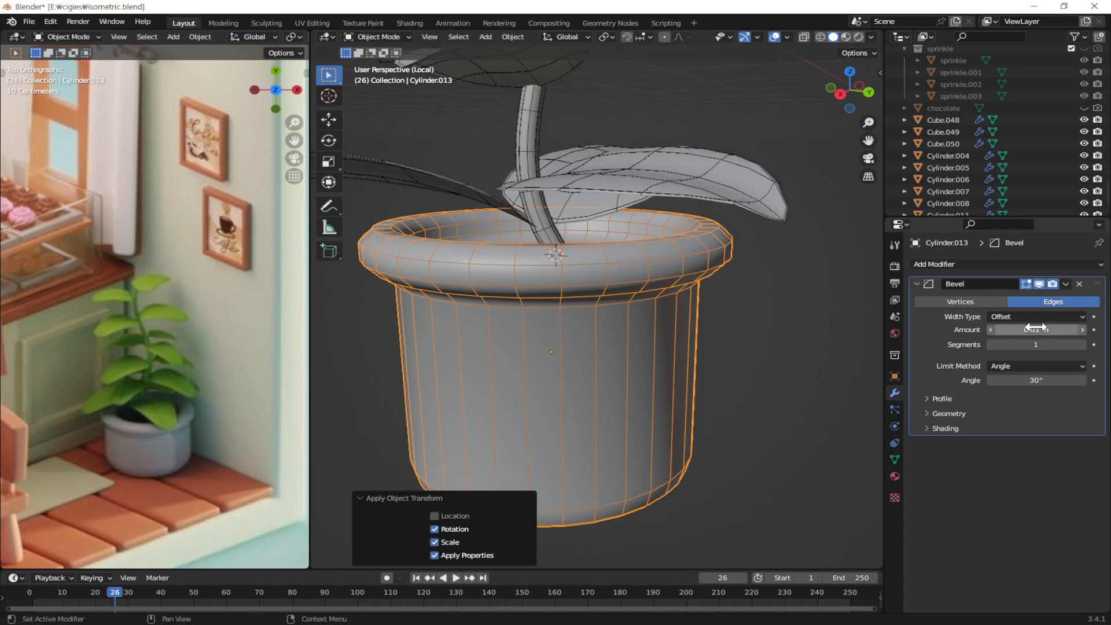
Step: Set the pot's Bevel modifier to an amount of 0.005 m with 3 segments
click(1036, 328)
text(0.00)
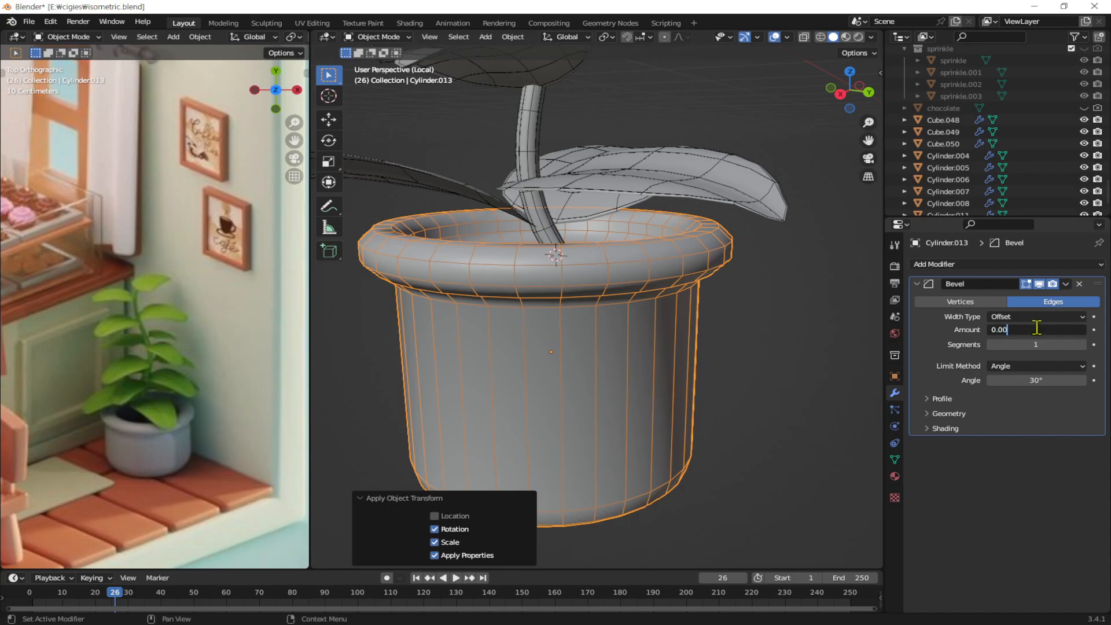
text(5)
key(Return)
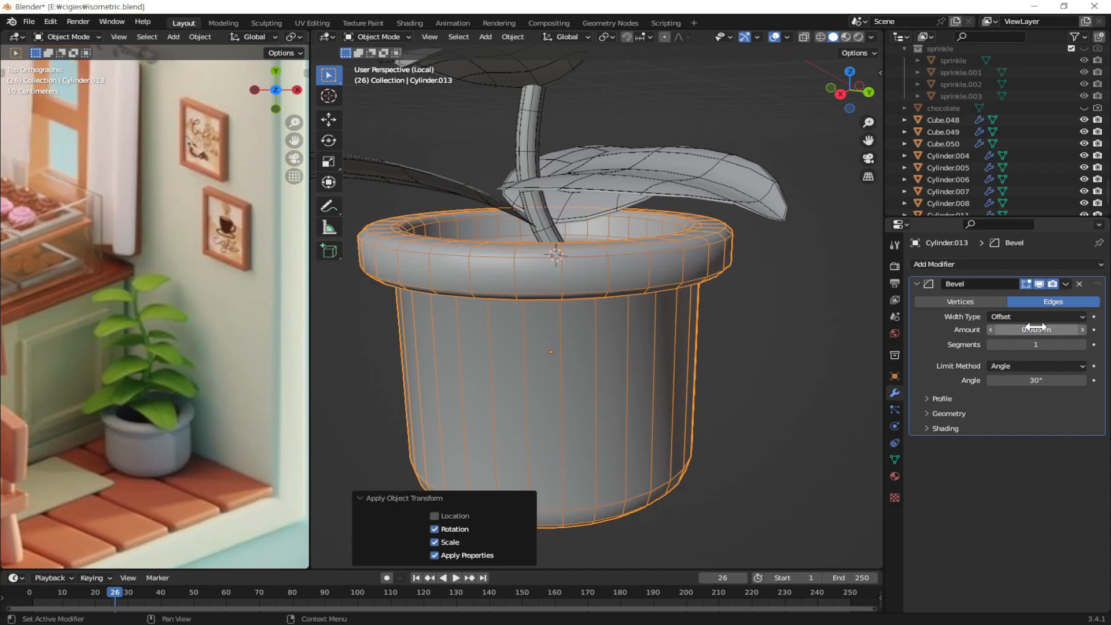
click(1082, 345)
click(1081, 345)
click(782, 398)
Step: Scale the whole pot down uniformly to 0.823
scroll(752, 405, down, 3)
middle_drag(706, 409, 607, 421)
click(599, 432)
key(s)
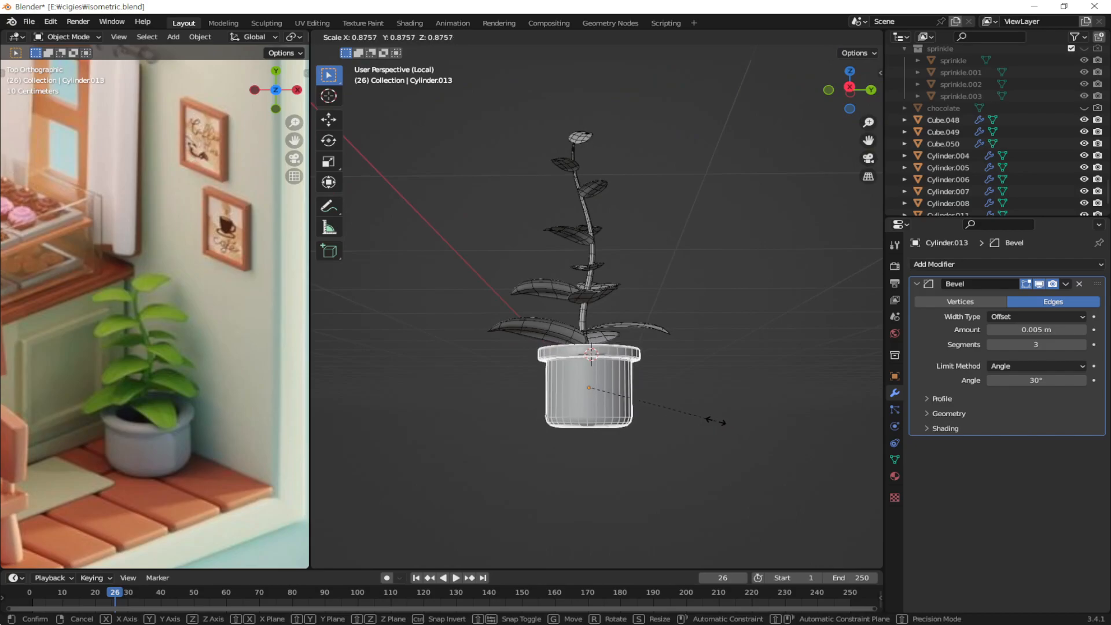
click(701, 423)
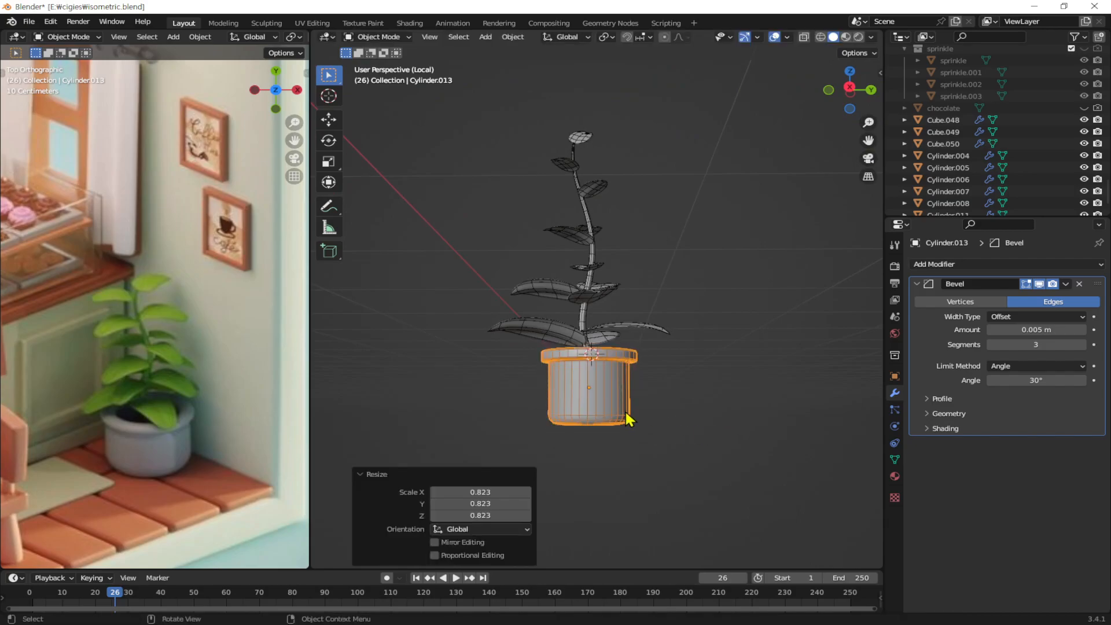
Step: Move the pot up about 0.013 m in Z in right view so its rim meets the stem base
key(KP_3)
scroll(613, 428, up, 2)
scroll(665, 470, up, 2)
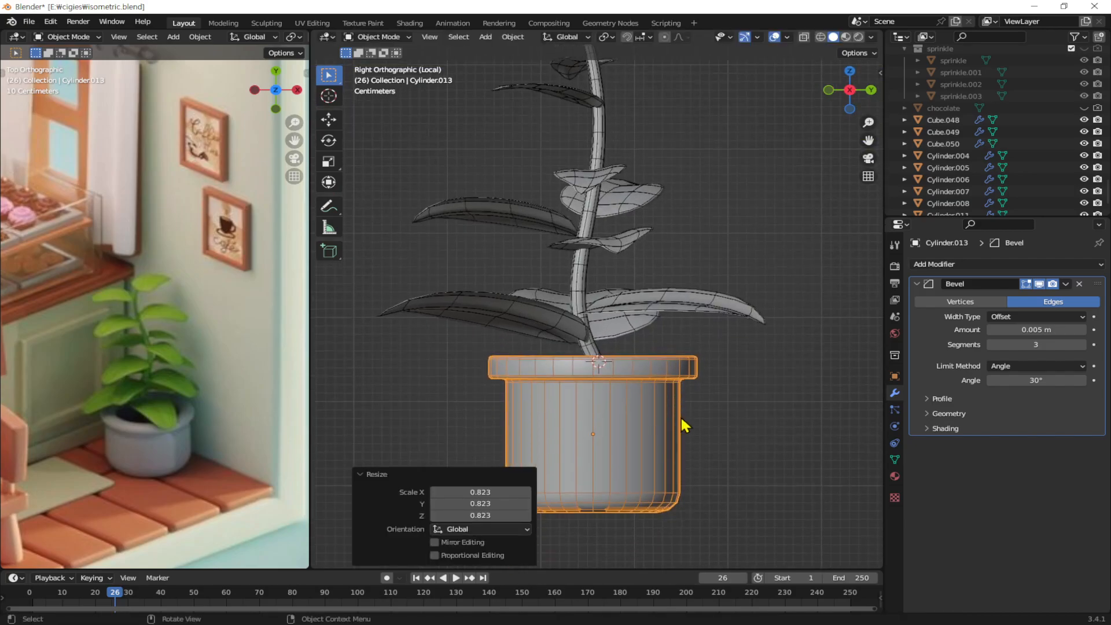
key(g)
key(z)
click(818, 459)
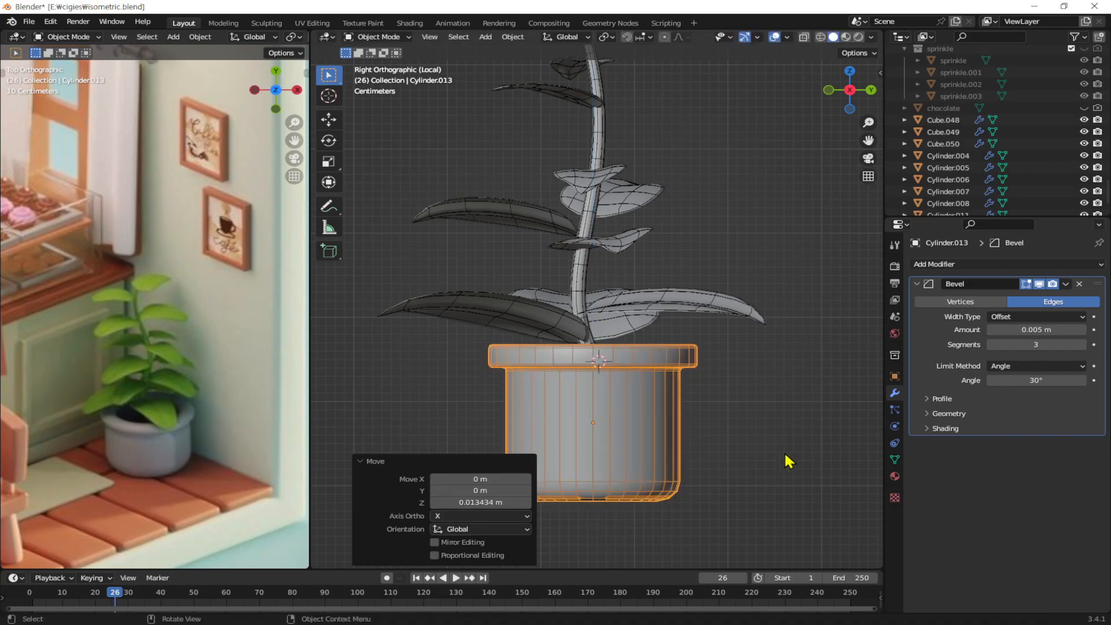
Step: Leave local view to bring back the full café scene around the potted plant
scroll(613, 422, down, 4)
middle_drag(613, 422, 640, 391)
scroll(627, 406, up, 2)
scroll(733, 427, down, 2)
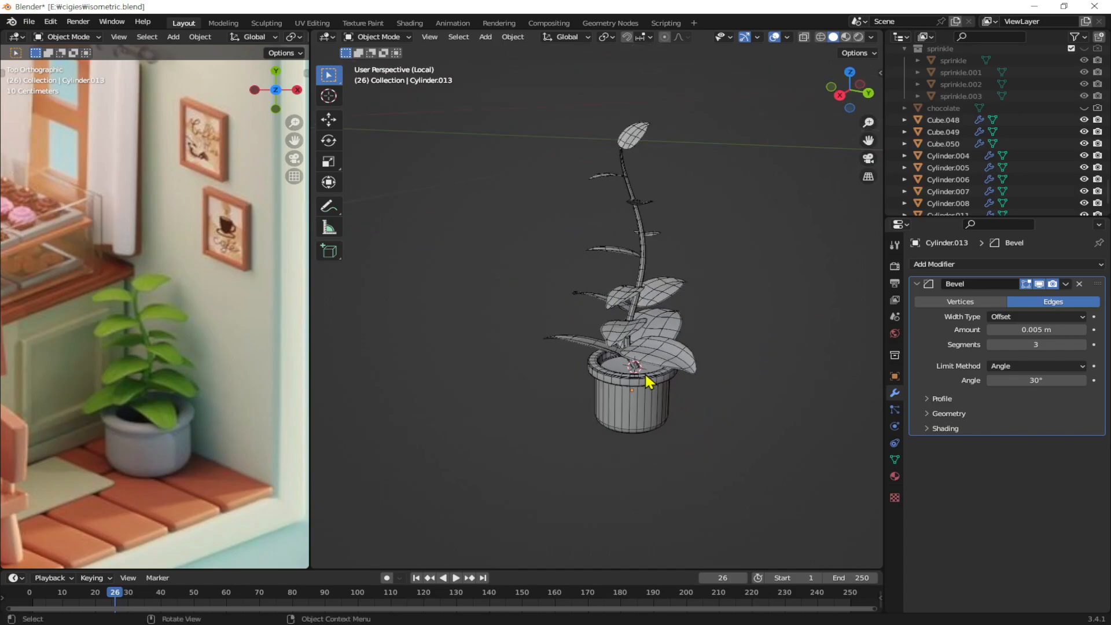
key(KP_Divide)
middle_drag(484, 318, 857, 298)
scroll(495, 415, up, 8)
shift+middle_drag(427, 451, 814, 335)
middle_drag(609, 375, 574, 373)
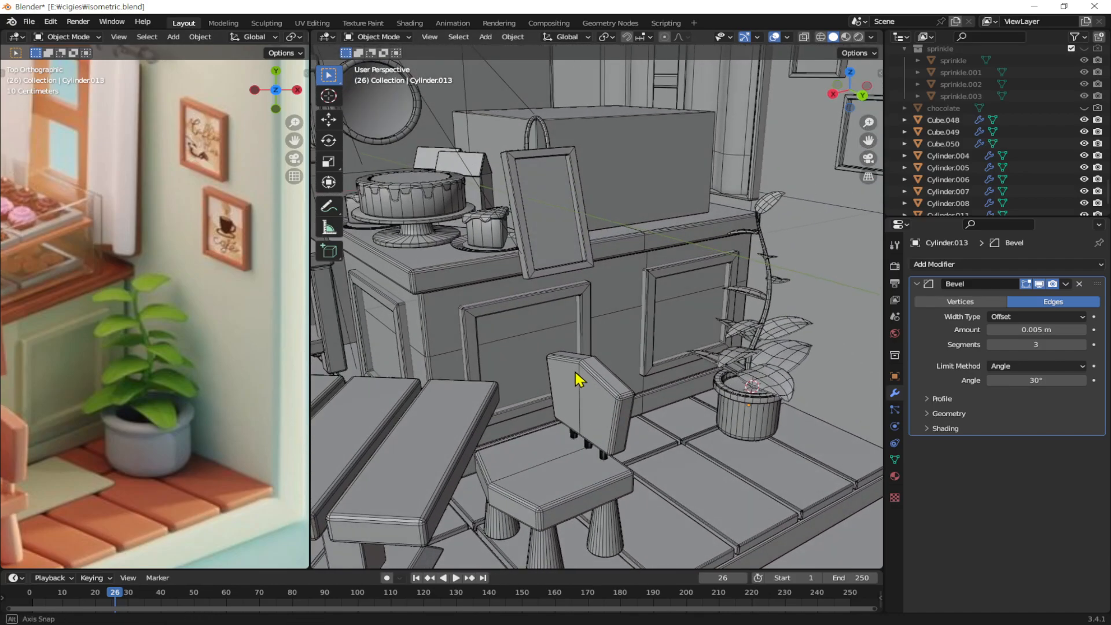
Step: Select the plant and pot together and move them about -0.031 m in X and -0.048 m in Z onto the floor in back view
click(757, 395)
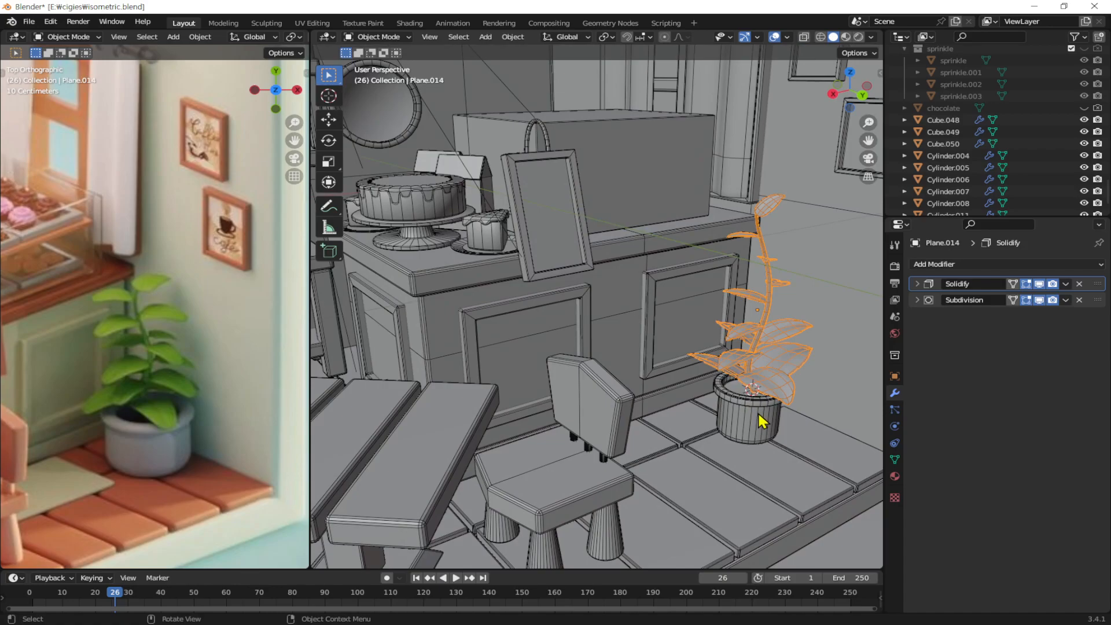
key(KP_Decimal)
mouse_move(602, 400)
middle_down()
mouse_move(549, 377)
mouse_move(589, 413)
middle_up()
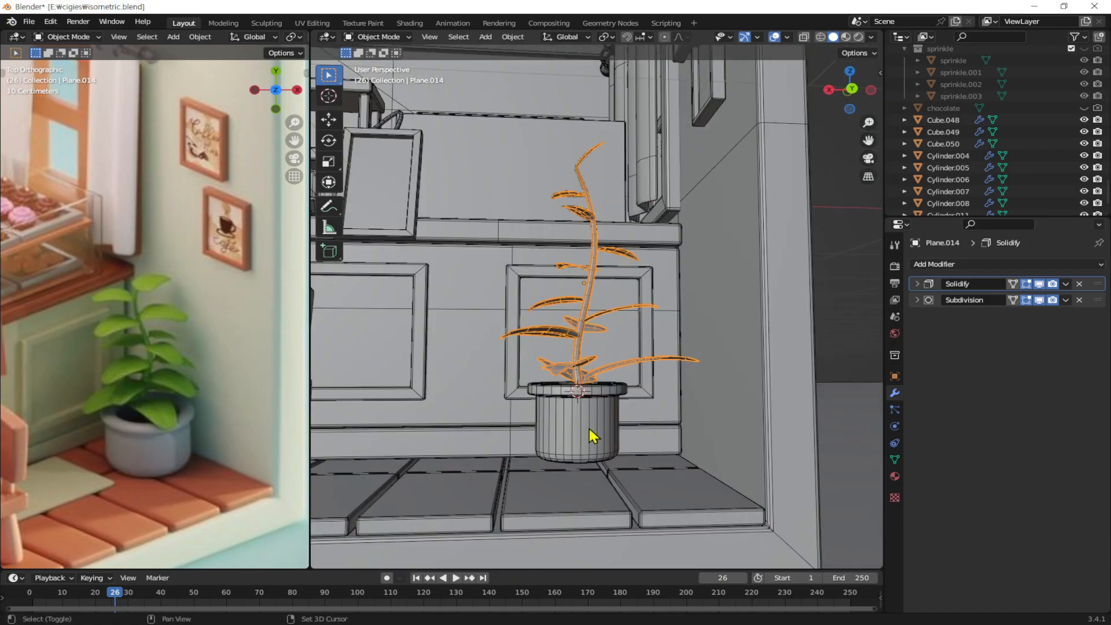
shift+click(590, 430)
middle_drag(621, 456, 615, 447)
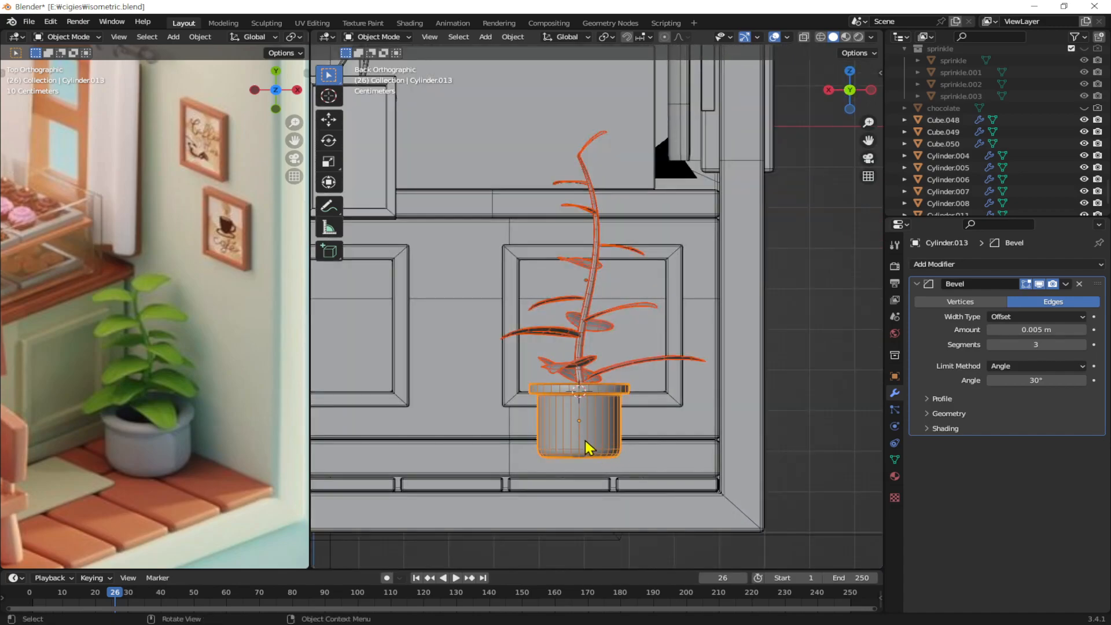
key(g)
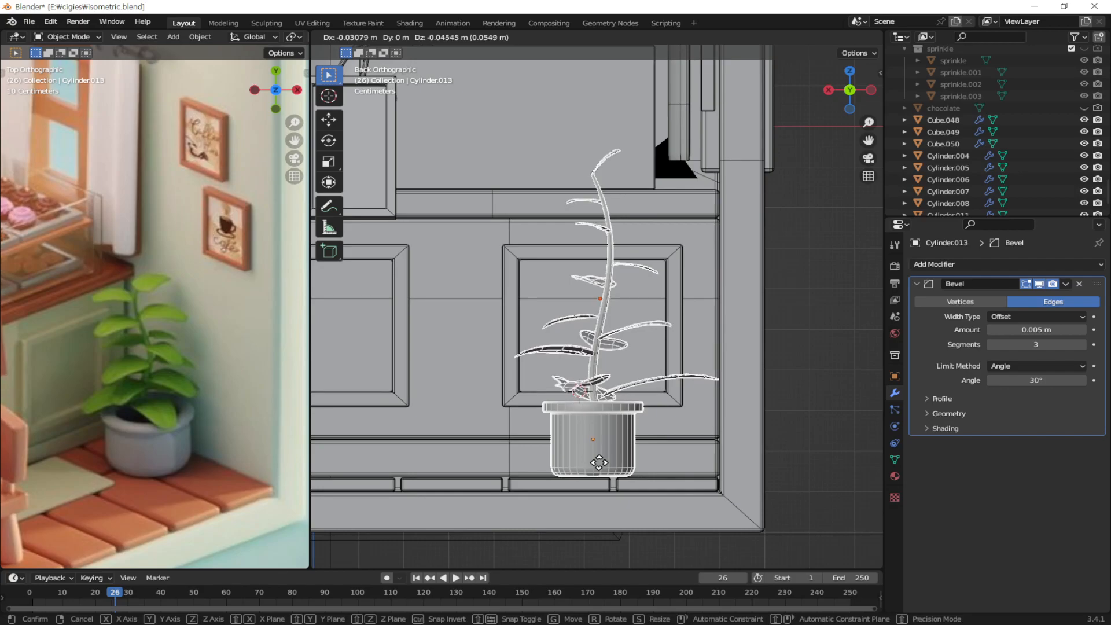
click(599, 463)
Step: Rotate the selected plant and pot about -43.7° around the Z axis
middle_drag(625, 446, 637, 478)
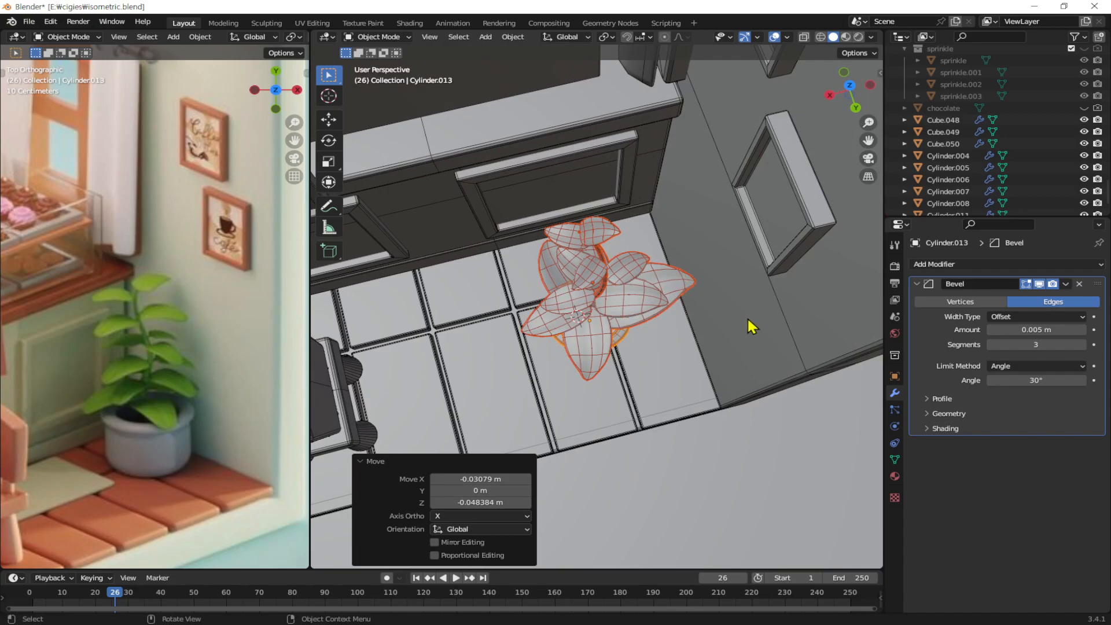
key(r)
key(z)
click(717, 379)
middle_drag(674, 313, 644, 362)
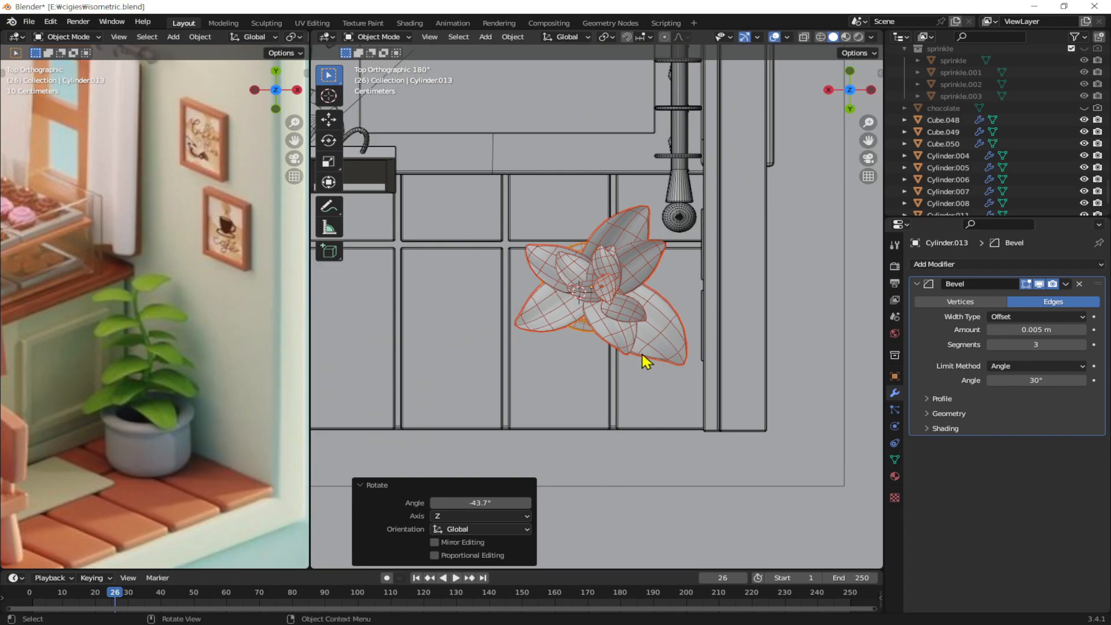
Step: Move the selected plant and pot about -0.032 m in X and -0.062 m in Y toward the wall in top view
key(g)
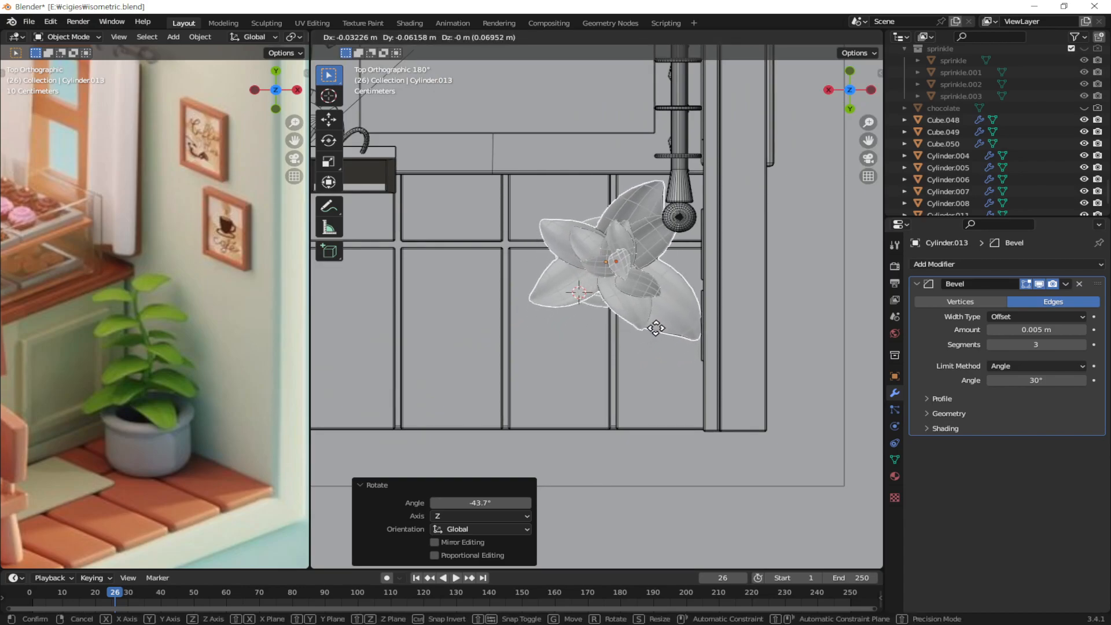
click(656, 326)
middle_drag(650, 422, 701, 311)
scroll(696, 347, down, 3)
click(732, 269)
middle_drag(610, 321, 668, 369)
scroll(643, 361, up, 1)
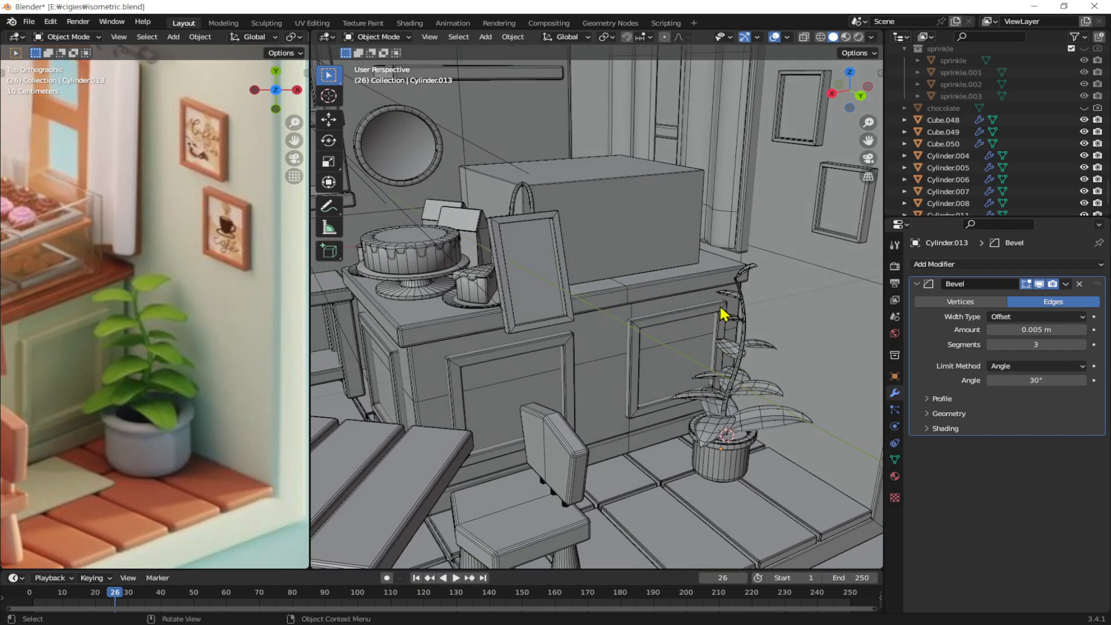
Step: Switch the viewport shading to Material Preview to show the café scene with its materials
key(z)
click(732, 375)
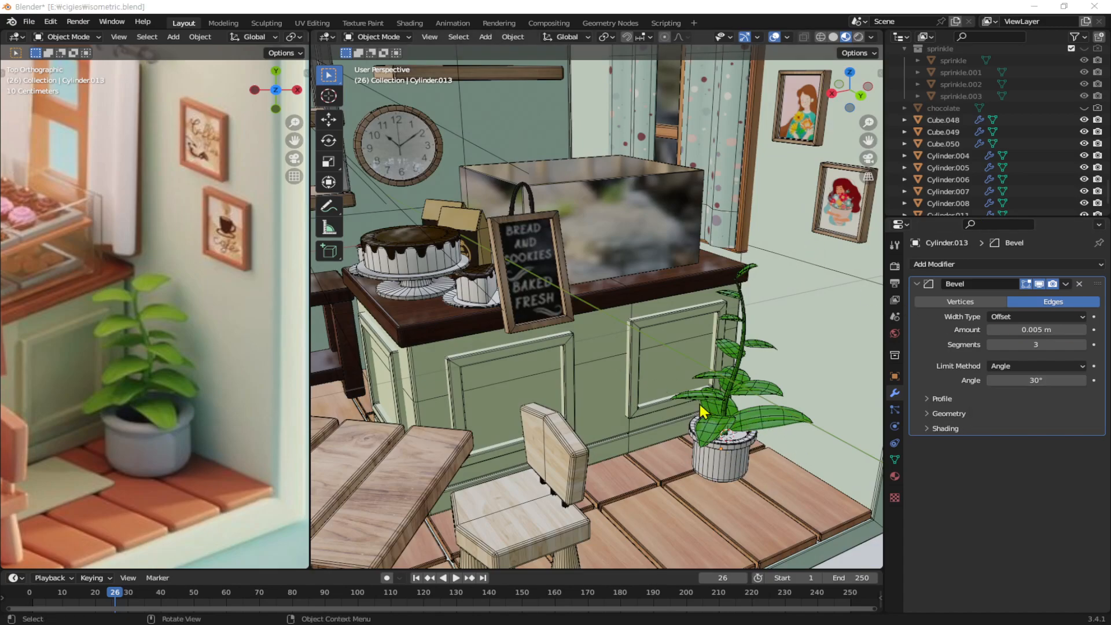
middle_drag(742, 445, 770, 470)
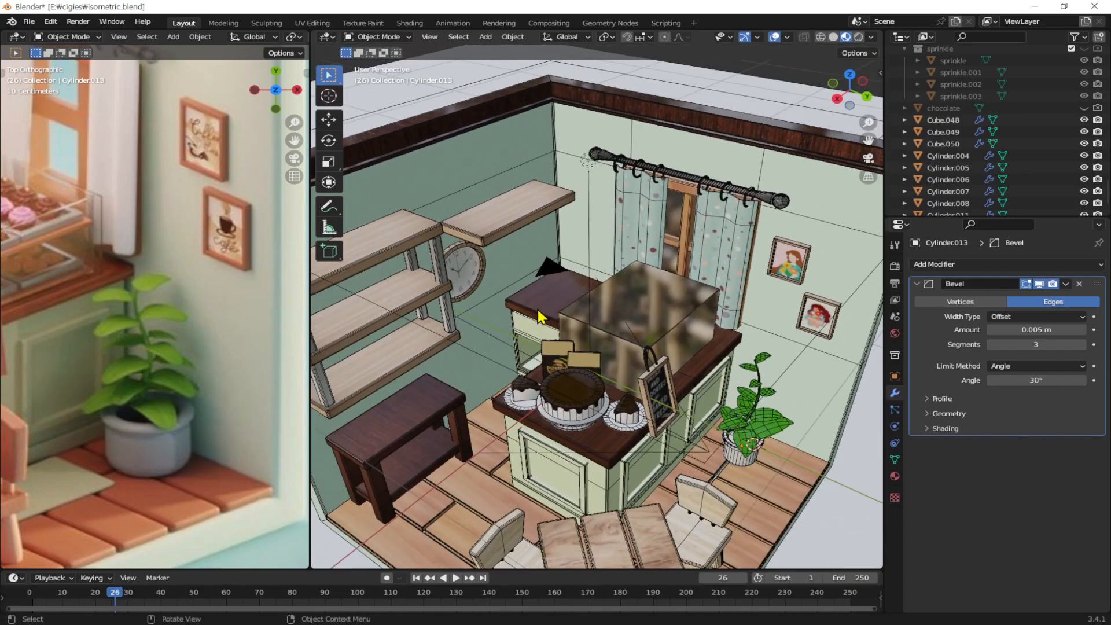
Step: Examine the woven bread basket standing on the back counter in the reference image
shift+middle_drag(50, 287, 231, 391)
shift+middle_drag(98, 261, 179, 330)
scroll(117, 301, up, 2)
scroll(149, 340, down, 5)
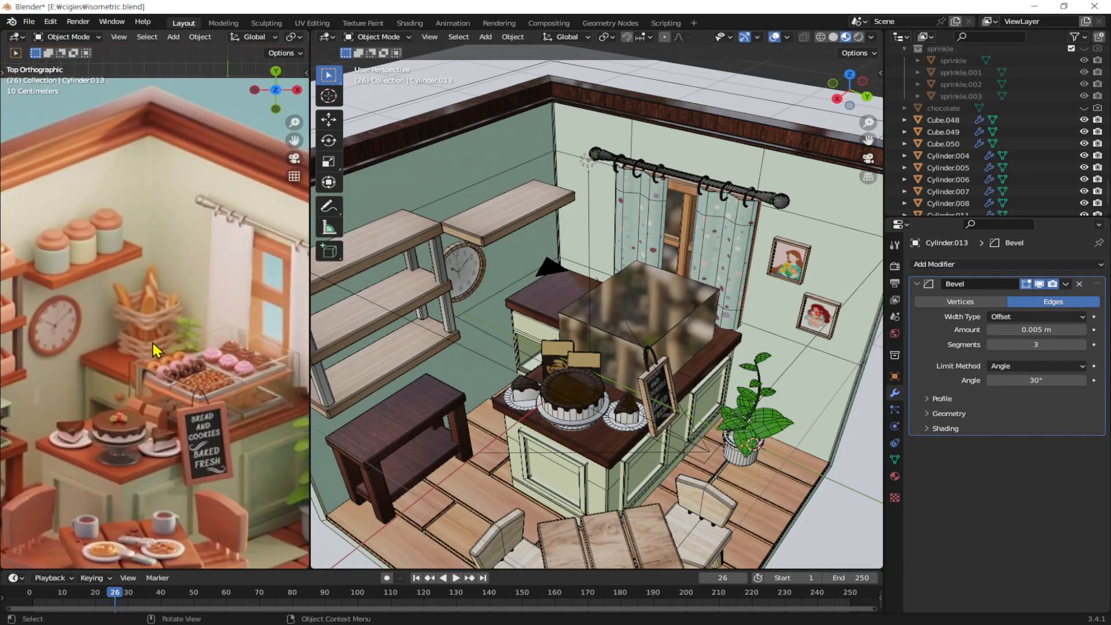
scroll(154, 341, up, 7)
mouse_move(155, 339)
shift+middle_down()
mouse_move(218, 321)
mouse_move(159, 321)
shift+middle_up()
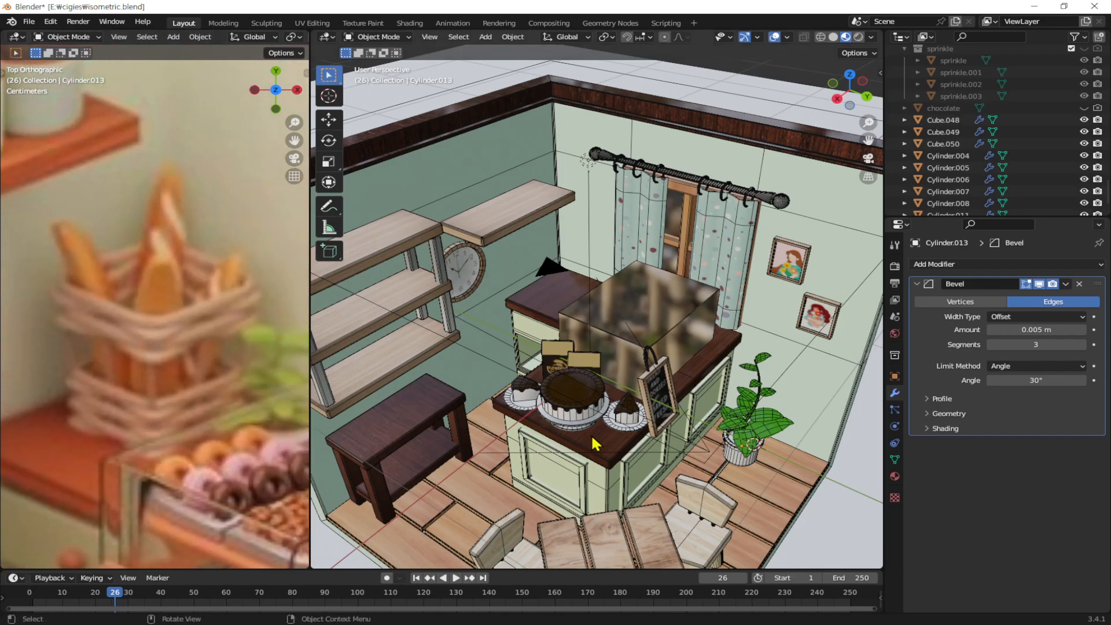
scroll(657, 371, down, 4)
scroll(643, 382, up, 3)
Step: Move the plant and pot about 0.088 m in X and -0.088 m in Y in top view
alt+middle_drag(699, 440, 635, 424)
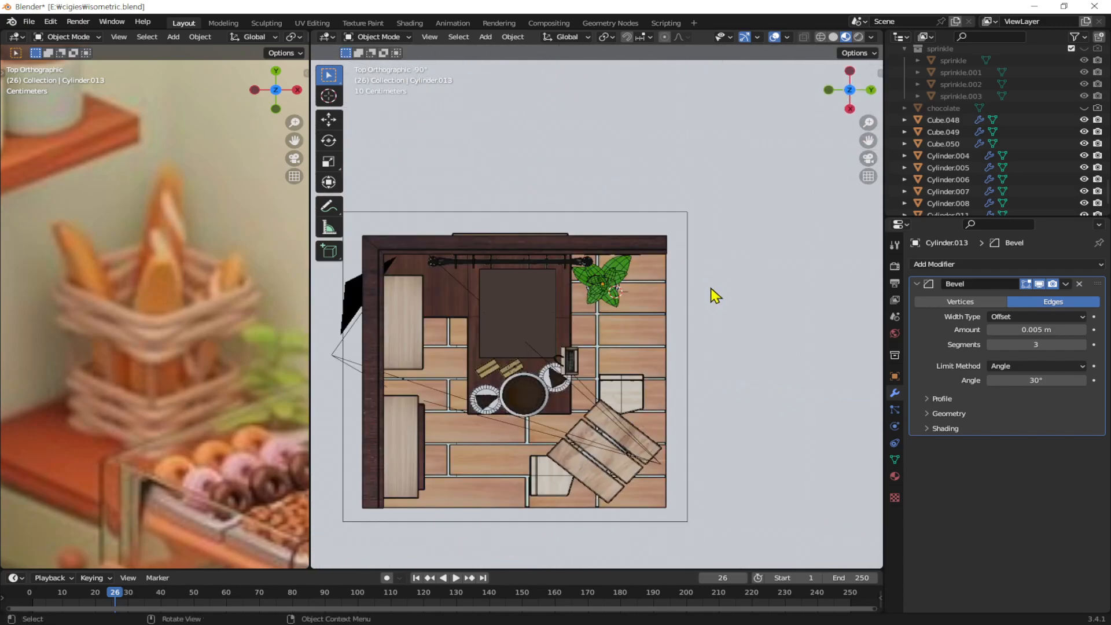
shift+middle_drag(714, 287, 615, 303)
key(g)
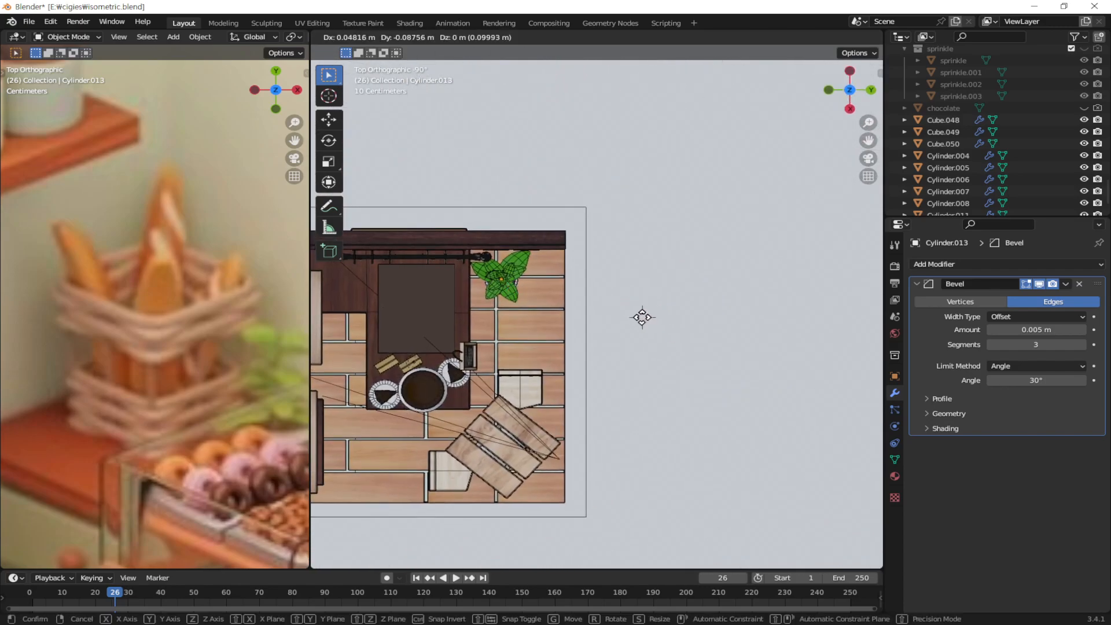
click(741, 324)
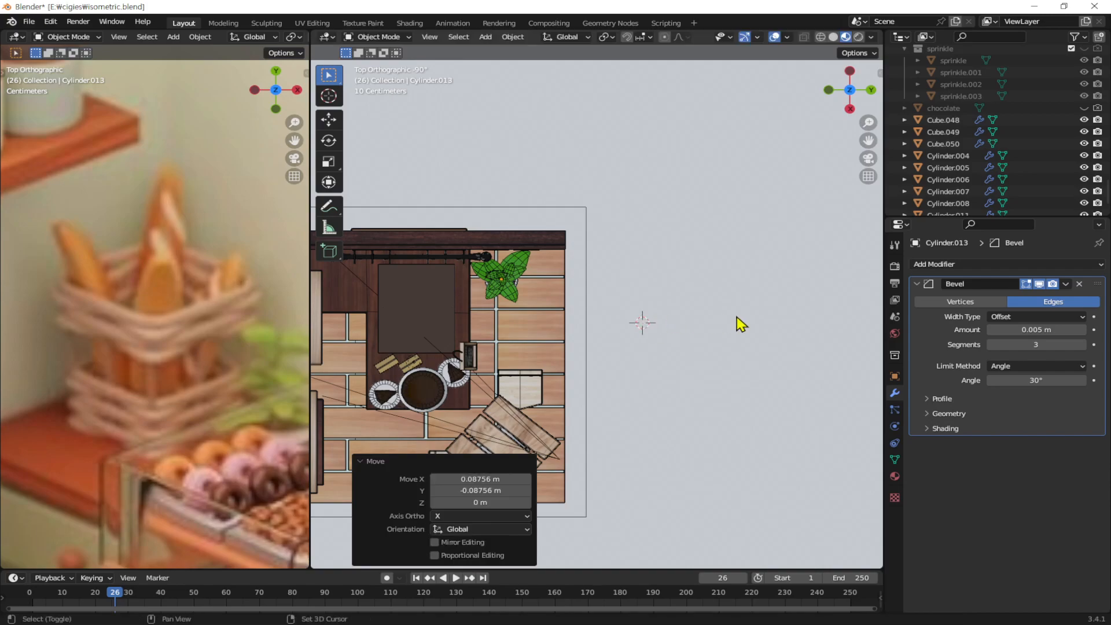
Step: Add a Bezier circle curve in the empty space beside the room and isolate it in local view
key(shift+a)
mouse_move(738, 331)
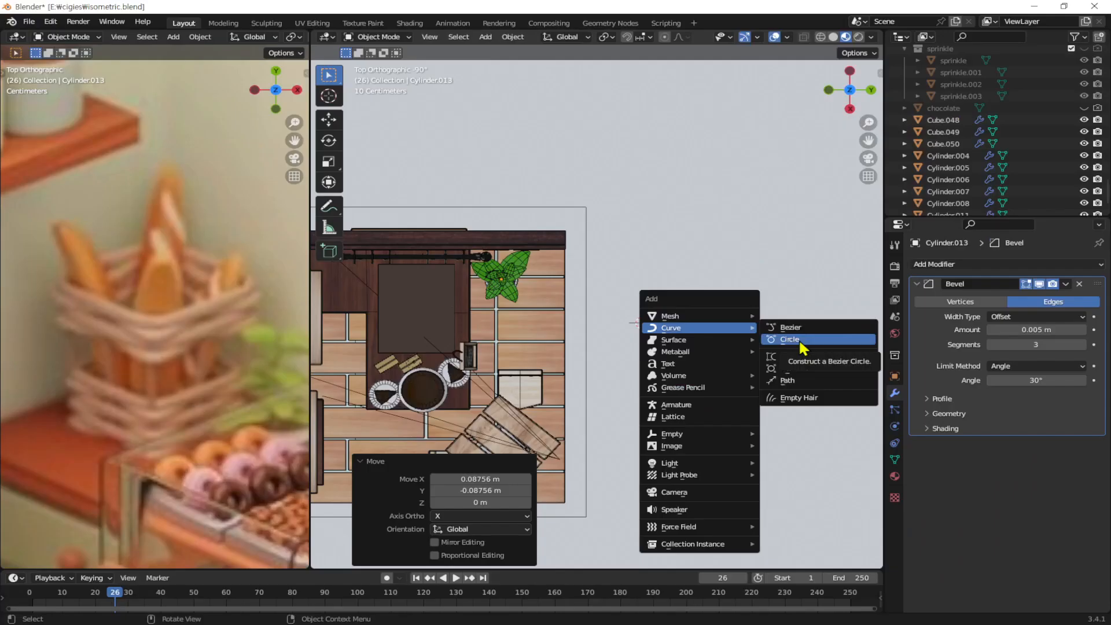
click(790, 346)
middle_drag(792, 350, 555, 341)
scroll(677, 337, down, 6)
middle_drag(707, 372, 657, 405)
key(KP_Divide)
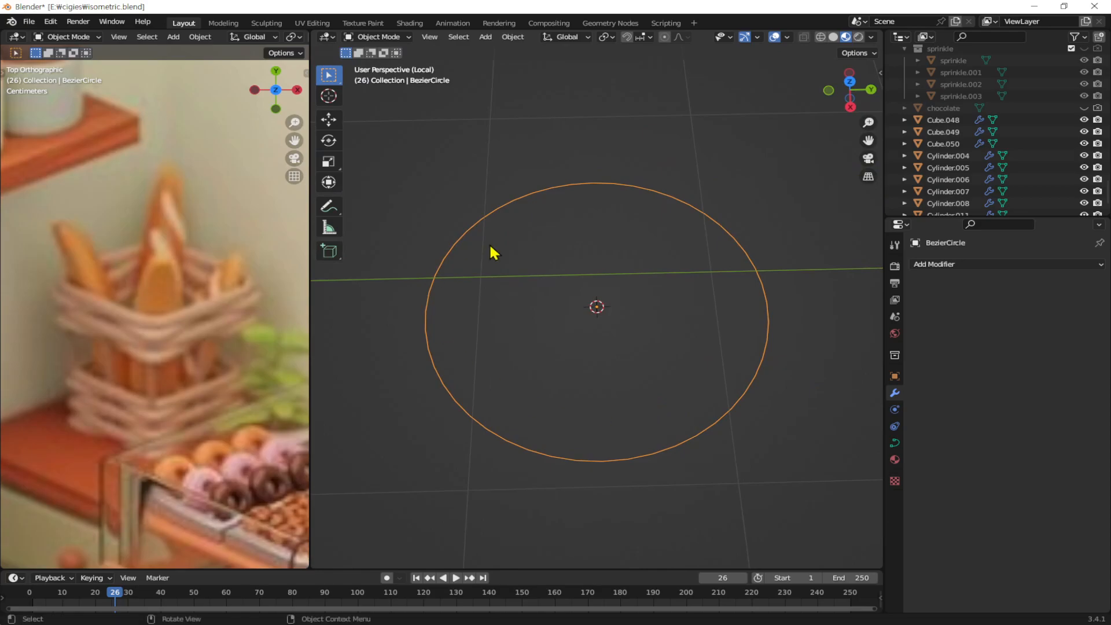
Step: Subdivide all segments of the Bezier circle with one cut in Edit Mode
key(Tab)
middle_drag(673, 300, 723, 318)
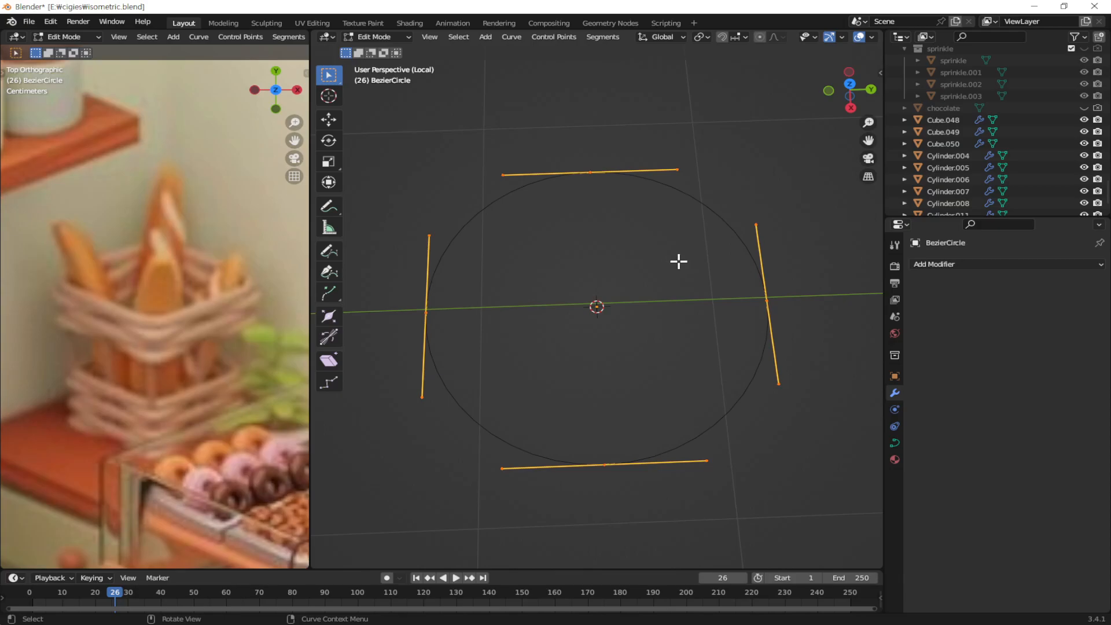
middle_drag(765, 304, 778, 276)
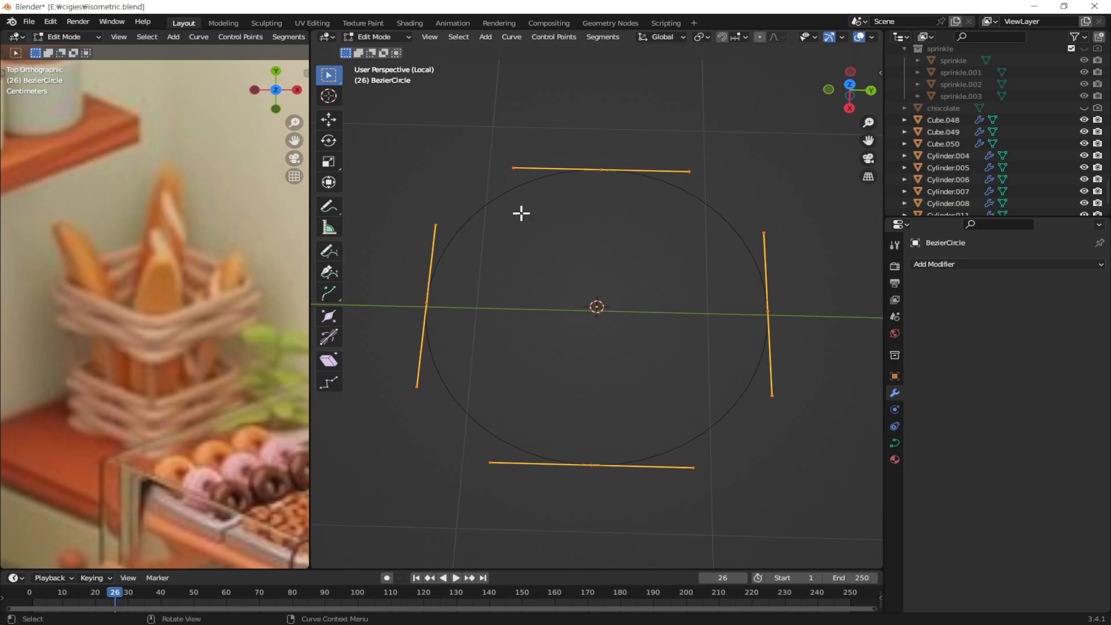
right_click(595, 197)
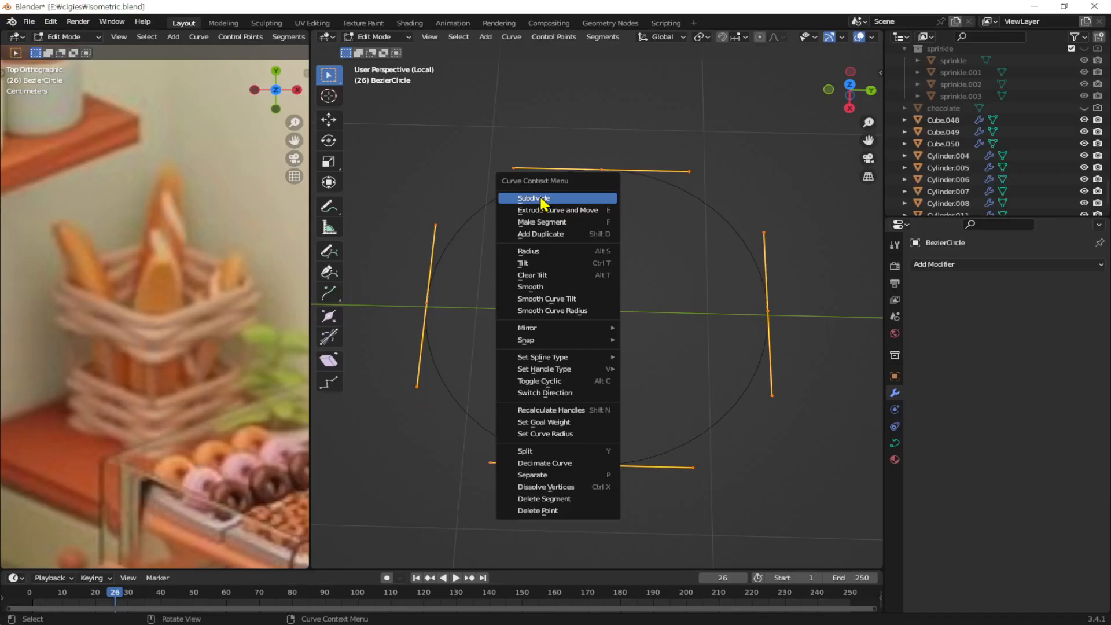
click(517, 196)
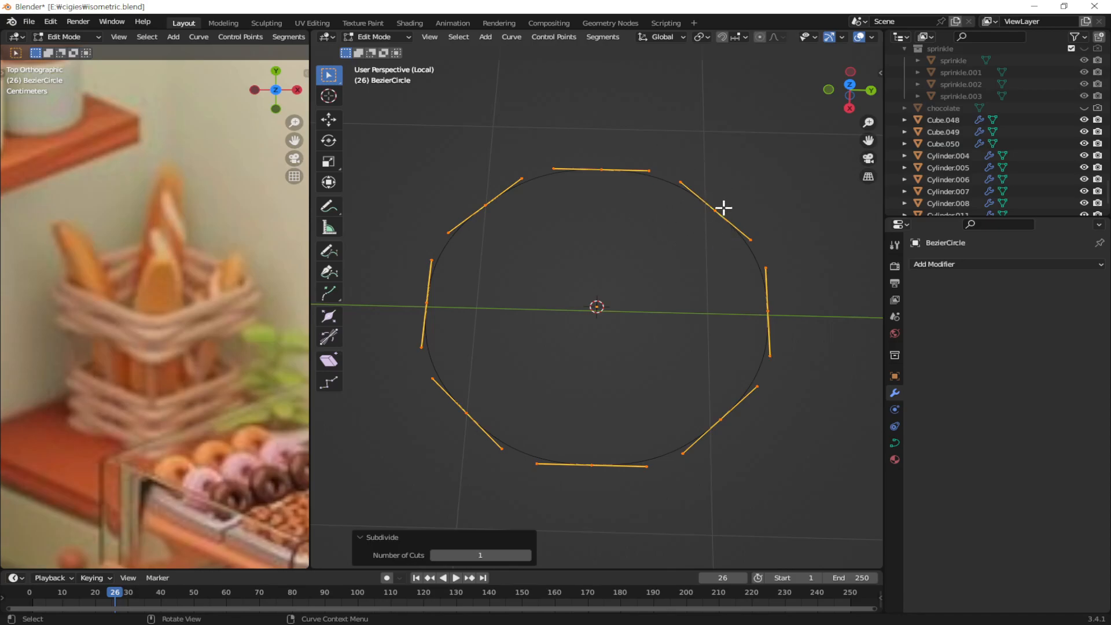
Step: Select the circle's four diagonal points and scale them outward by 1.136 along X and 1.088 along Y
drag(737, 182, 688, 473)
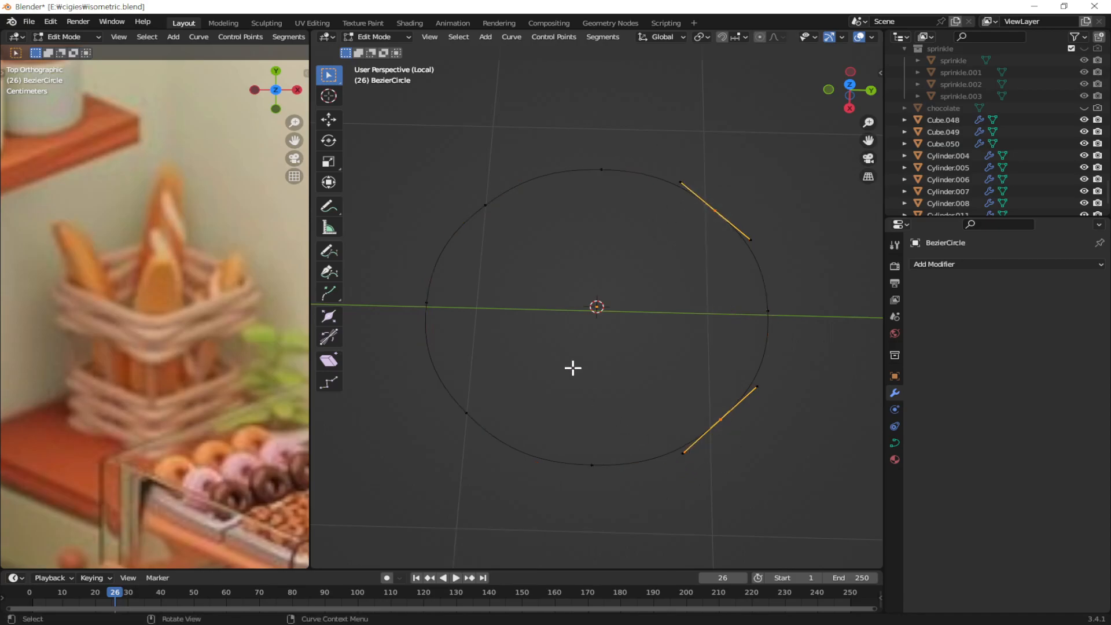
shift+drag(521, 166, 455, 463)
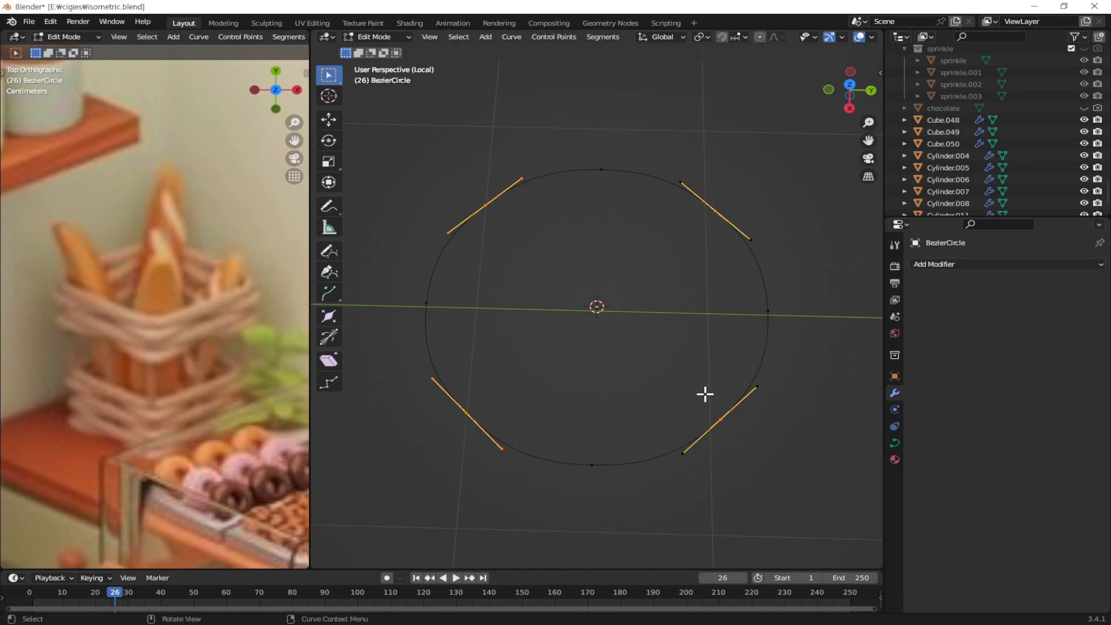
key(s)
key(x)
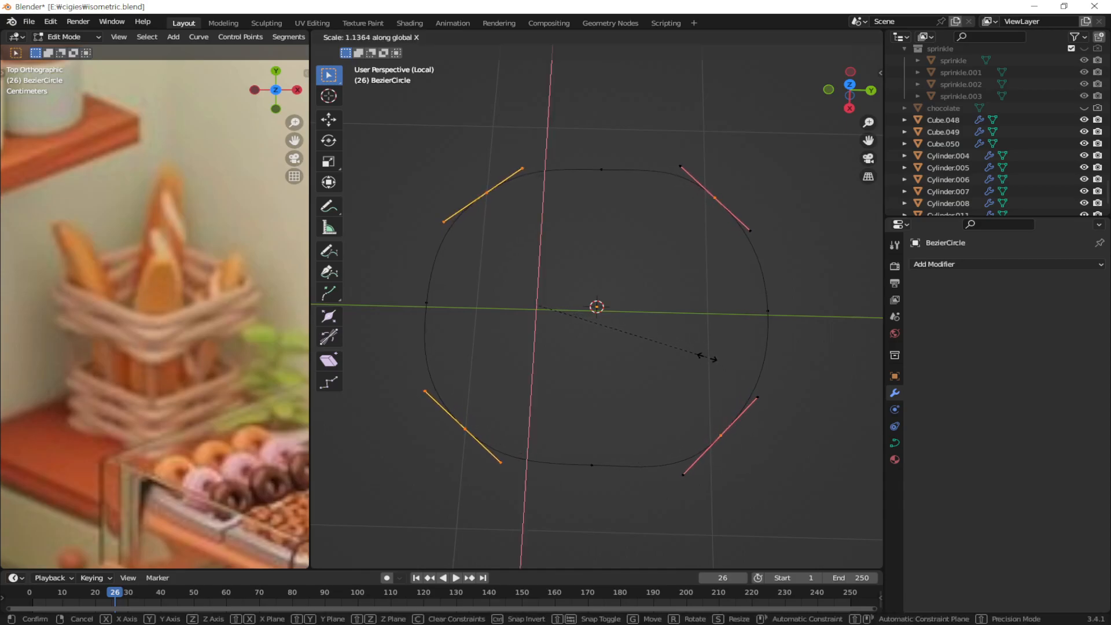
click(707, 357)
key(s)
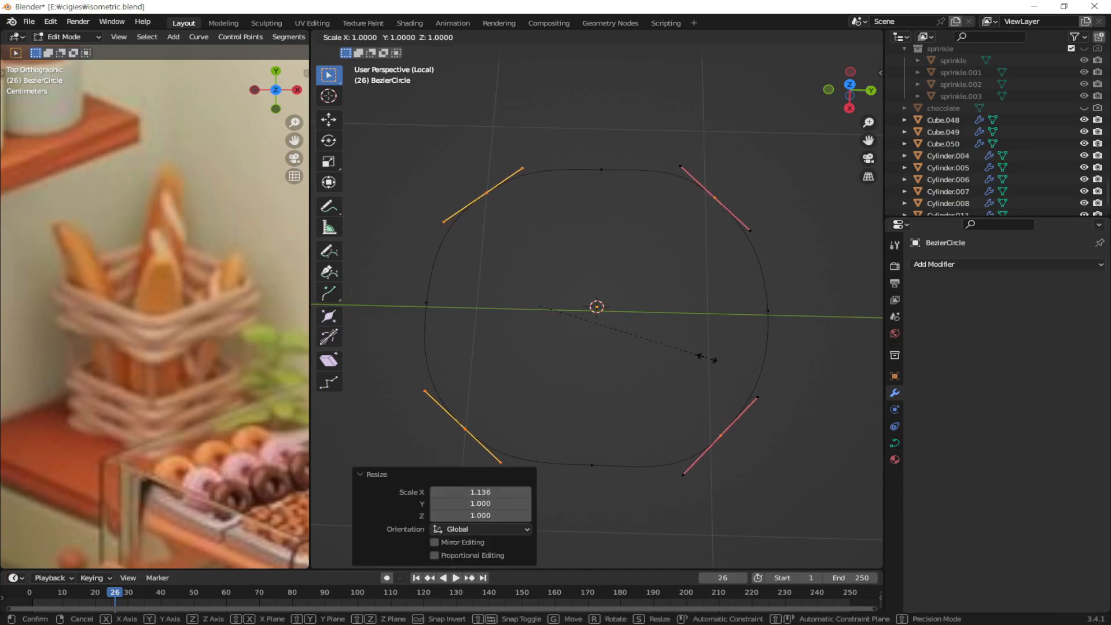
key(y)
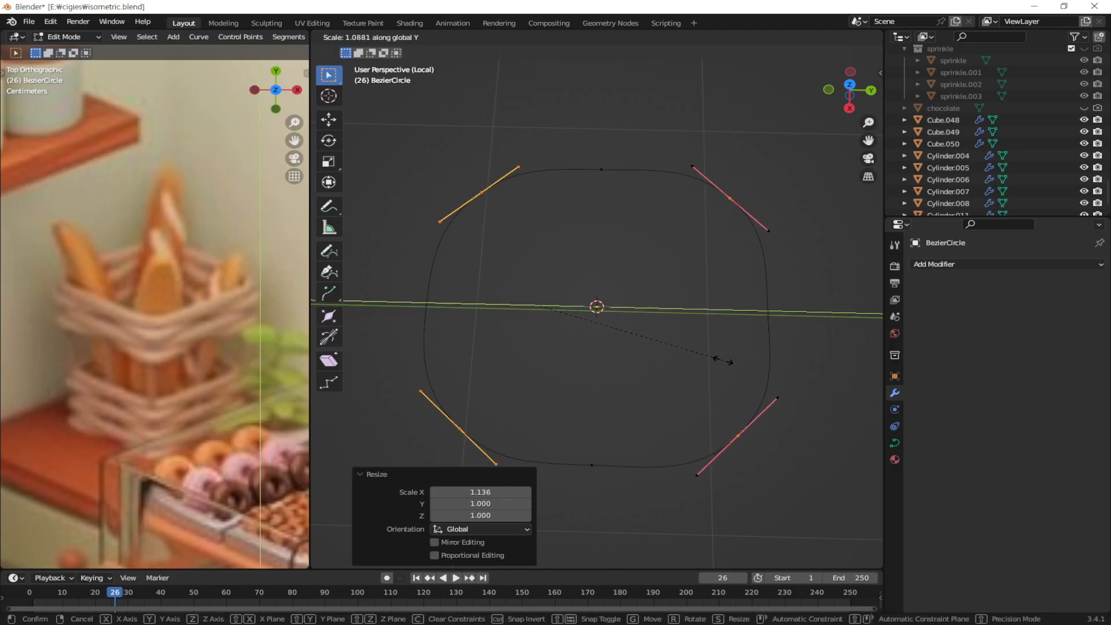
click(723, 360)
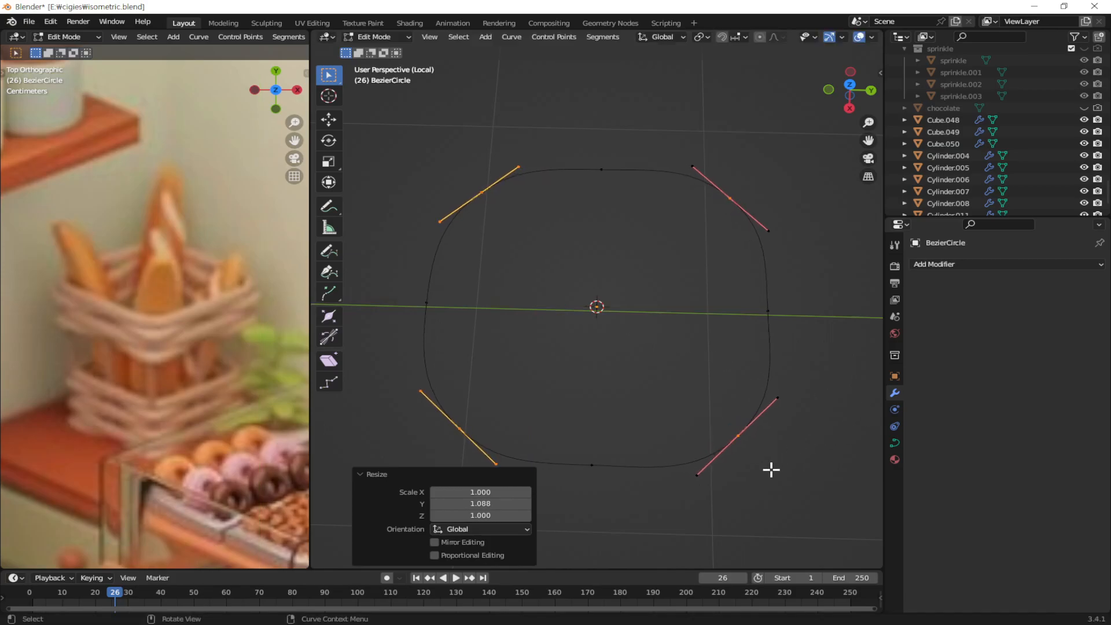
Step: Try to scale the four corner points uniformly to about 0.65 in top view, undo it, and try a curve radius change
shift+middle_drag(703, 397, 720, 380)
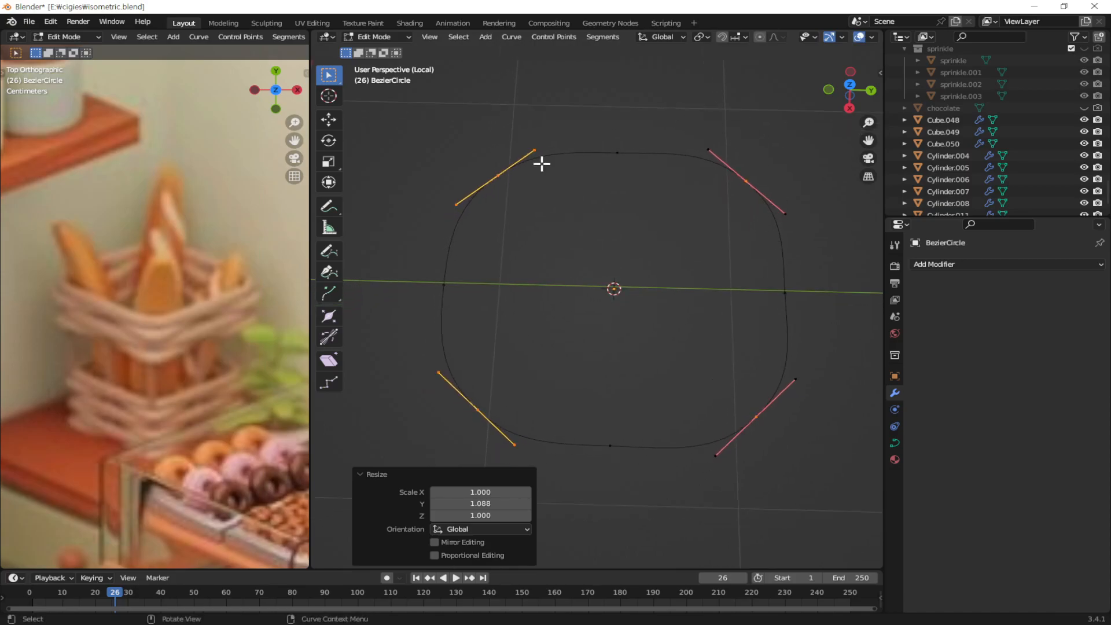
middle_drag(680, 319, 690, 336)
shift+middle_drag(718, 300, 707, 290)
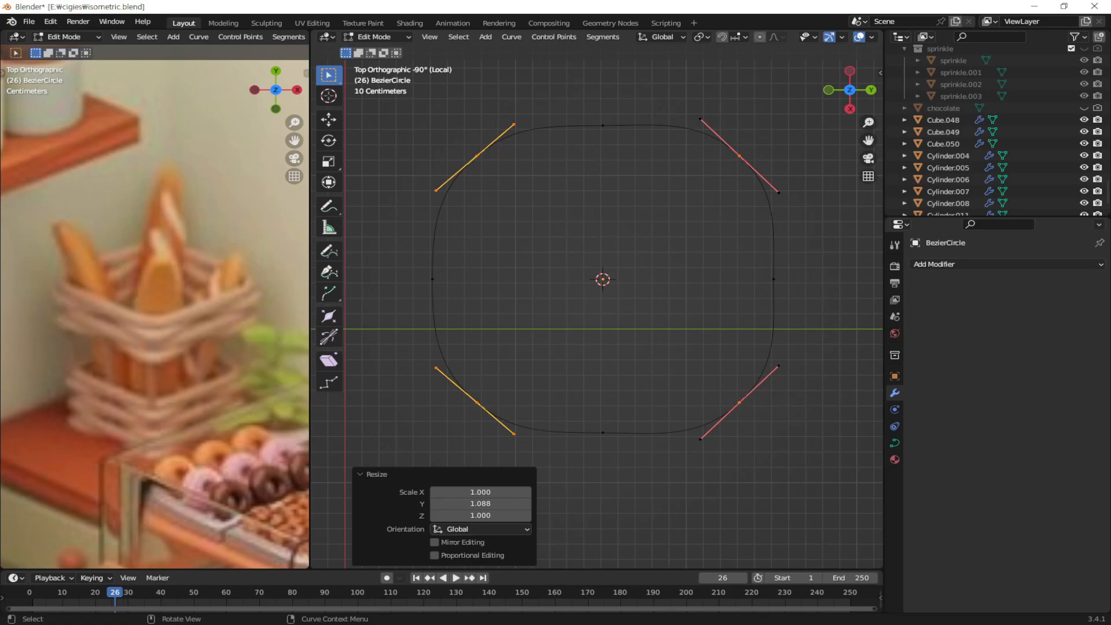
key(s)
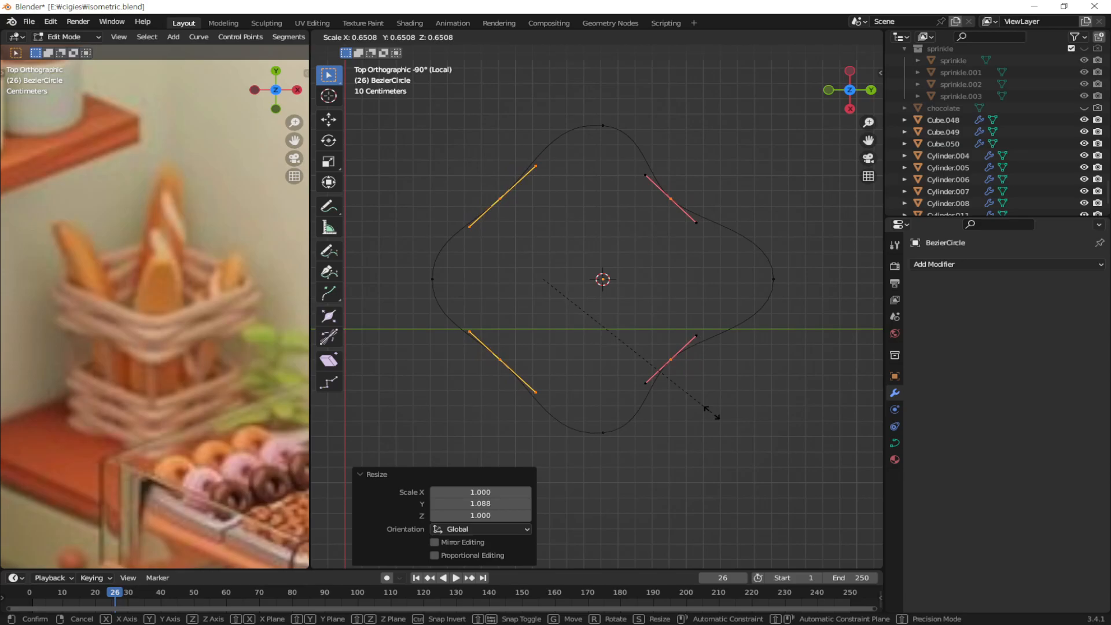
click(712, 413)
key(ctrl+z)
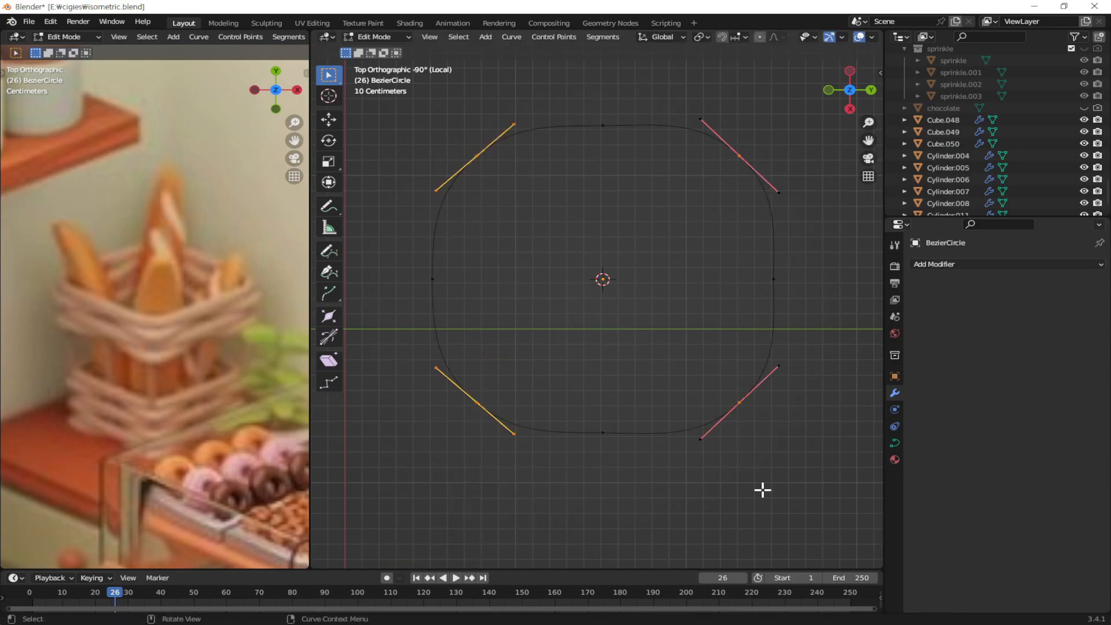
key(alt+s)
click(748, 466)
Step: Set the pivot point to Individual Origins and shrink the four corner handles by 0.320 and again by 0.832
click(709, 38)
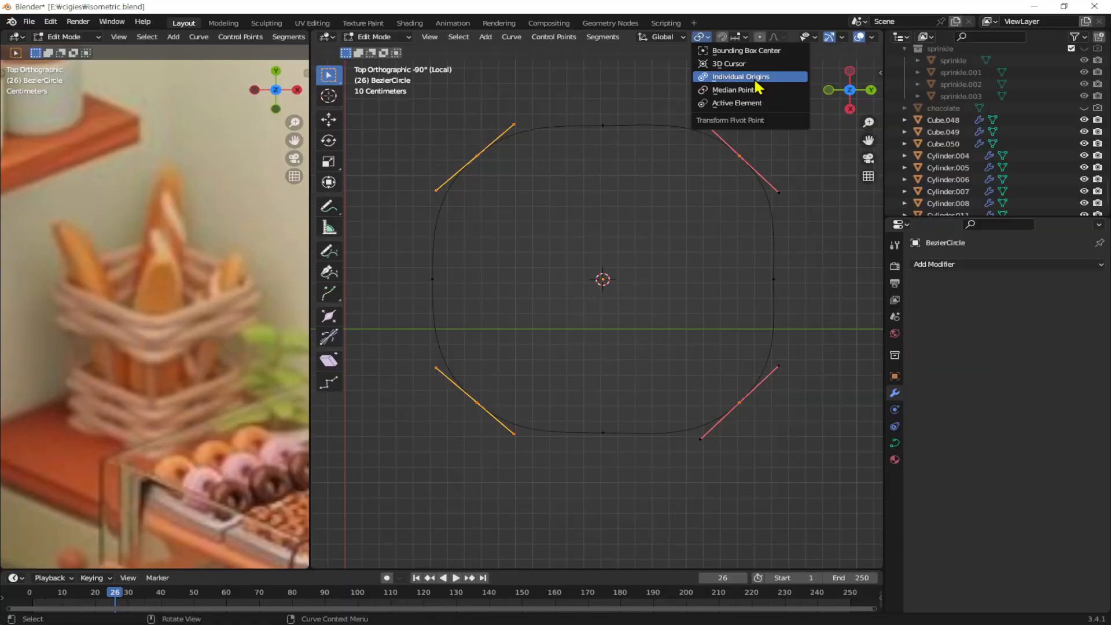
click(756, 81)
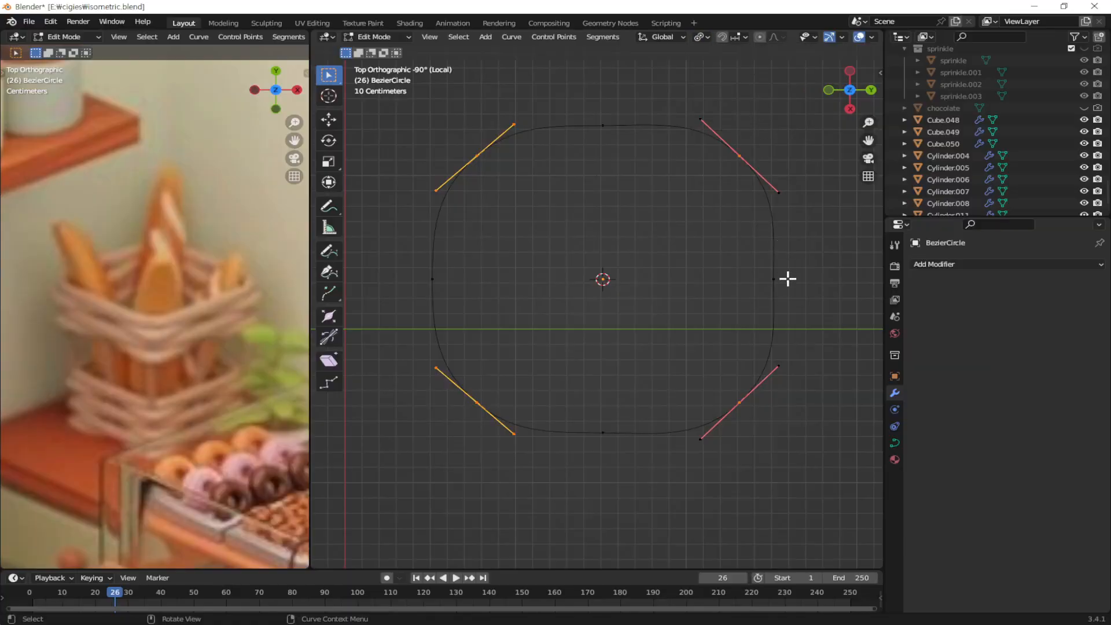
key(s)
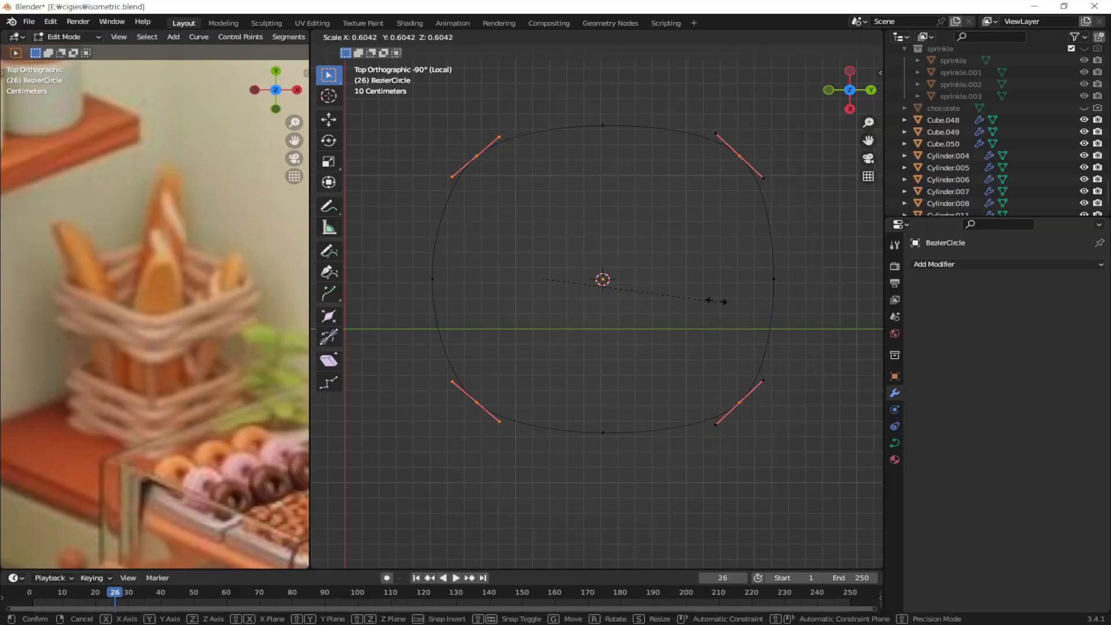
click(635, 276)
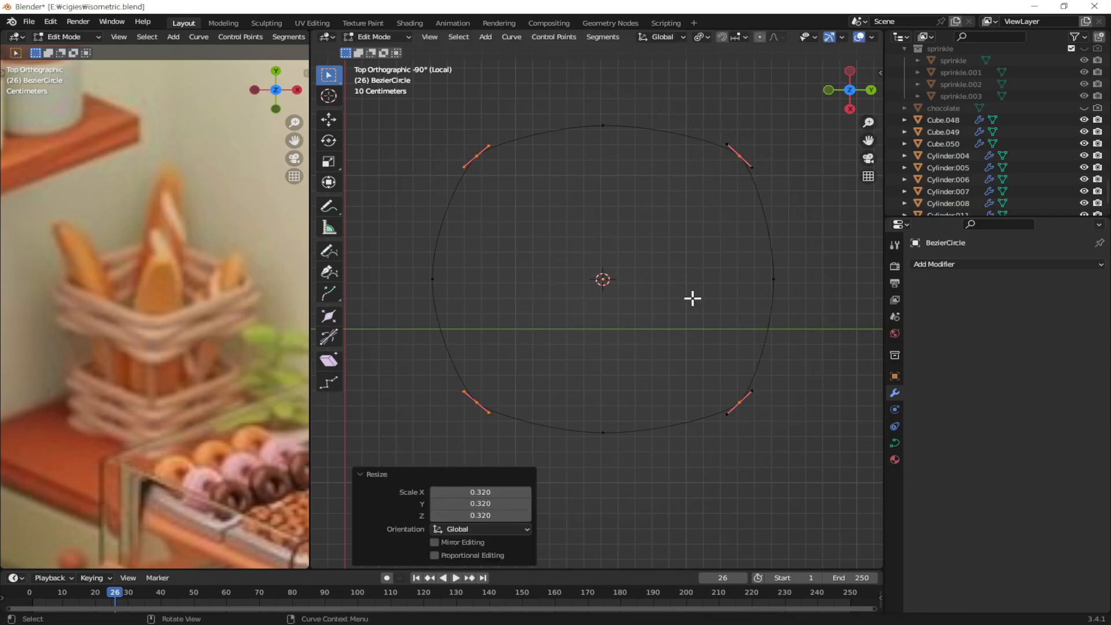
key(s)
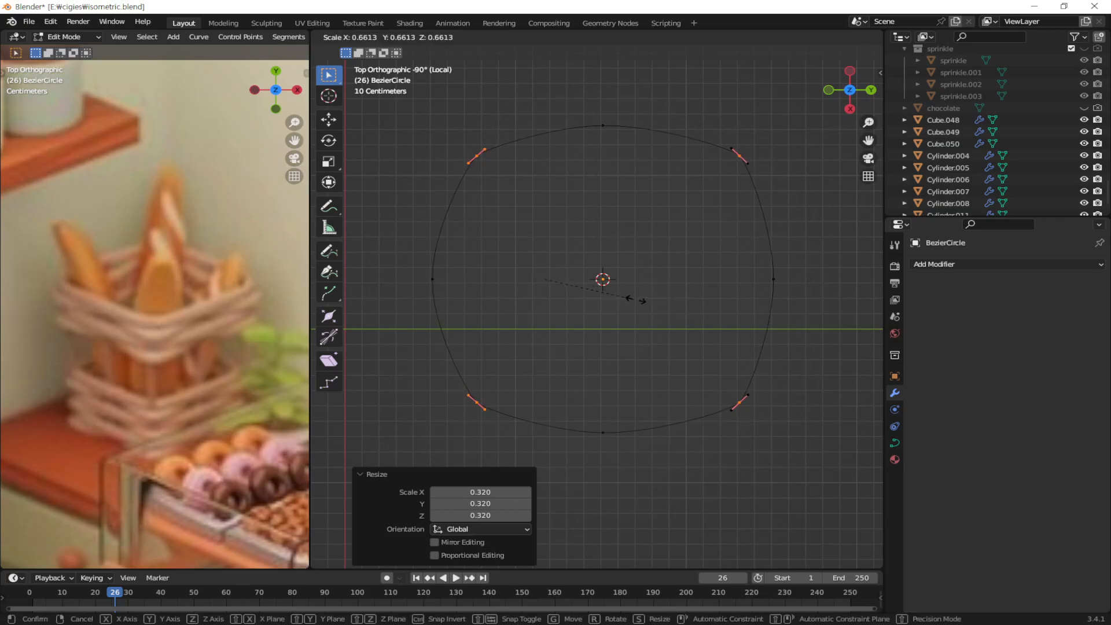
click(659, 301)
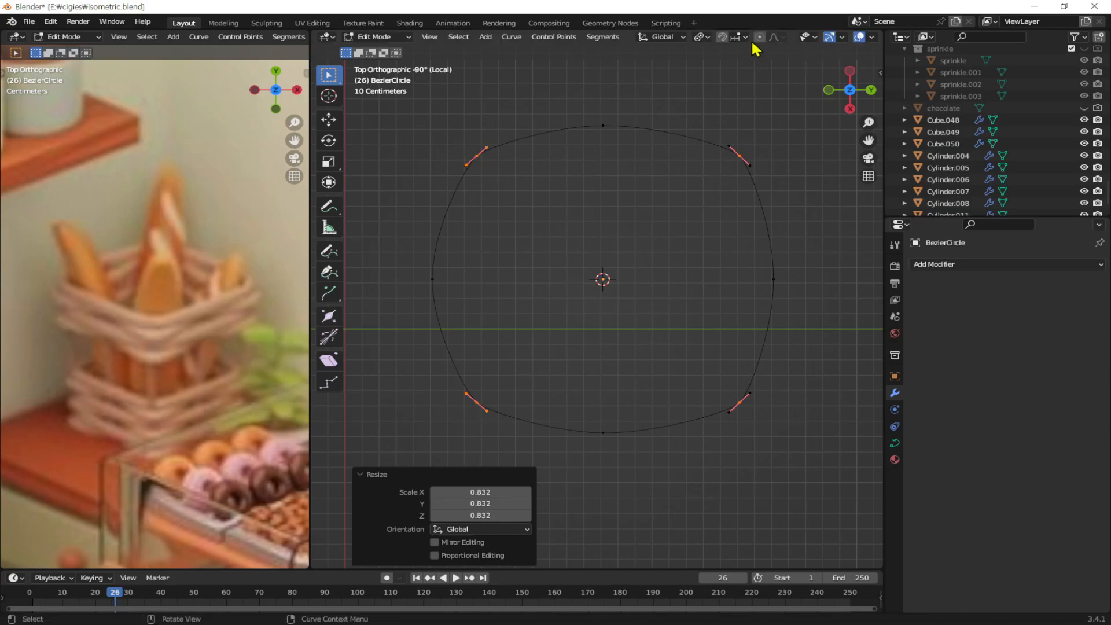
click(703, 37)
key(s)
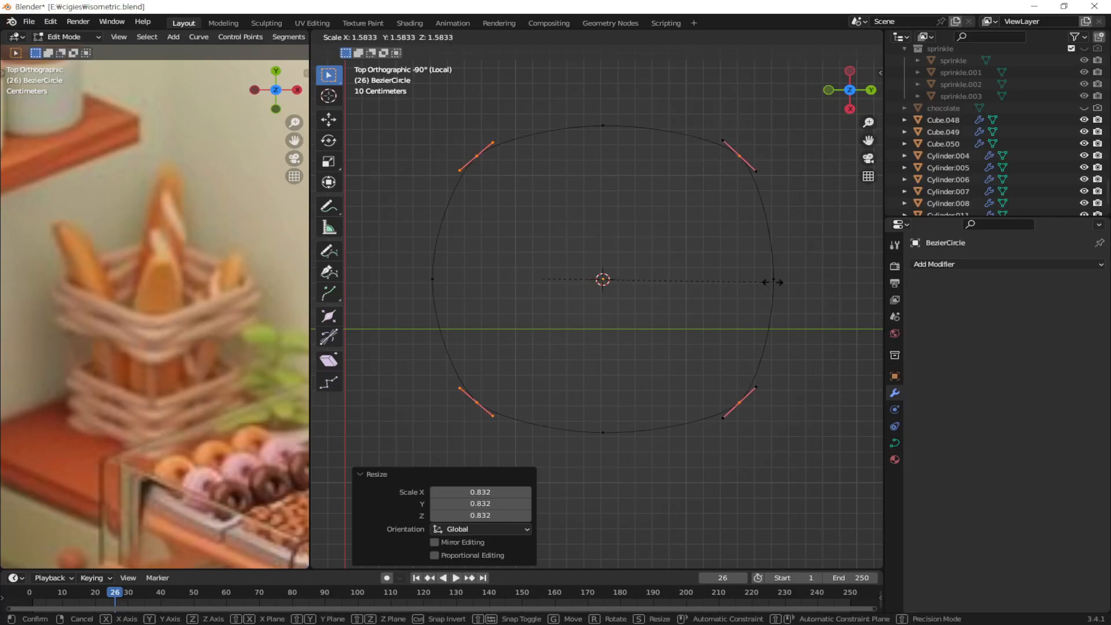
click(689, 280)
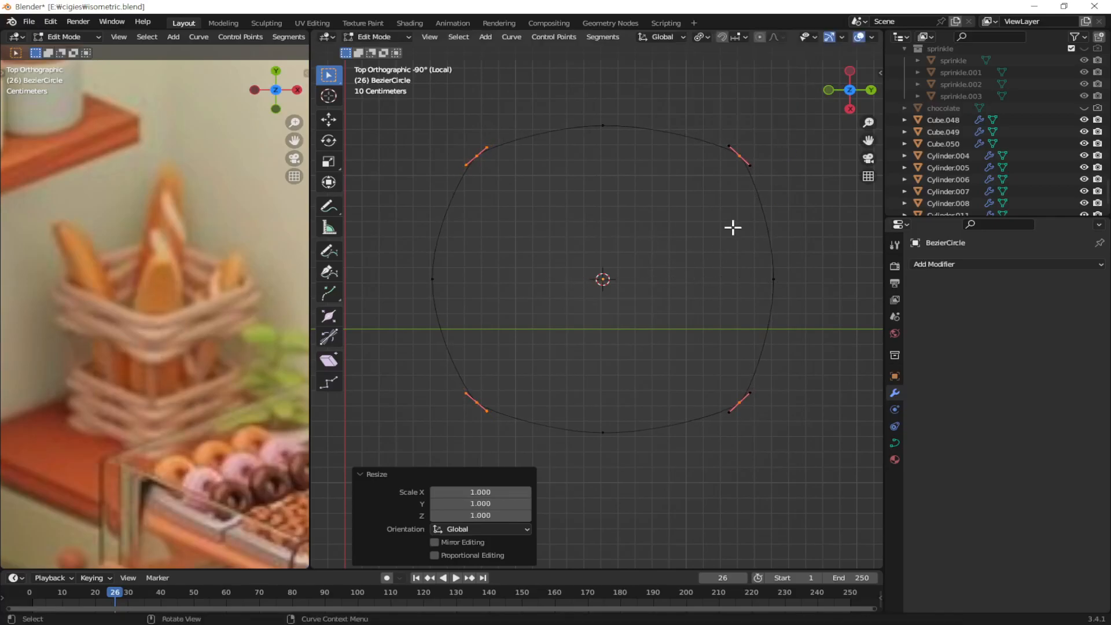
Step: Set the pivot point to Median Point and scale the four corner points outward to make the outline squarer
click(705, 37)
click(720, 89)
key(s)
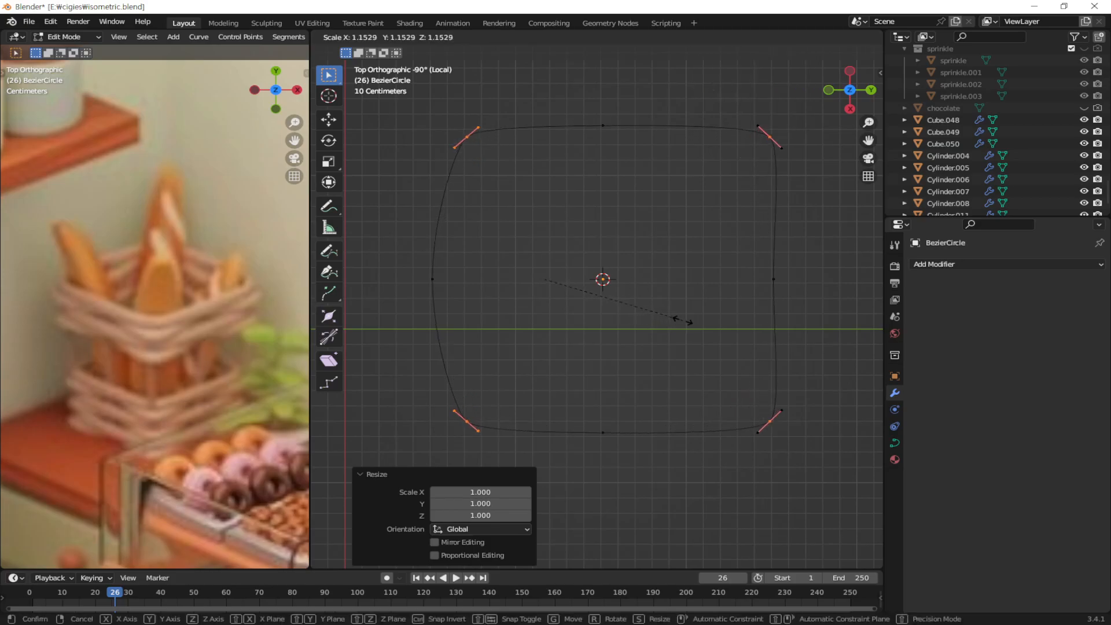
click(710, 349)
Step: Move the two corner points on the curve's negative-Y side by -0.093 m along Y
shift+middle_drag(728, 379, 705, 360)
click(801, 354)
drag(483, 104, 431, 454)
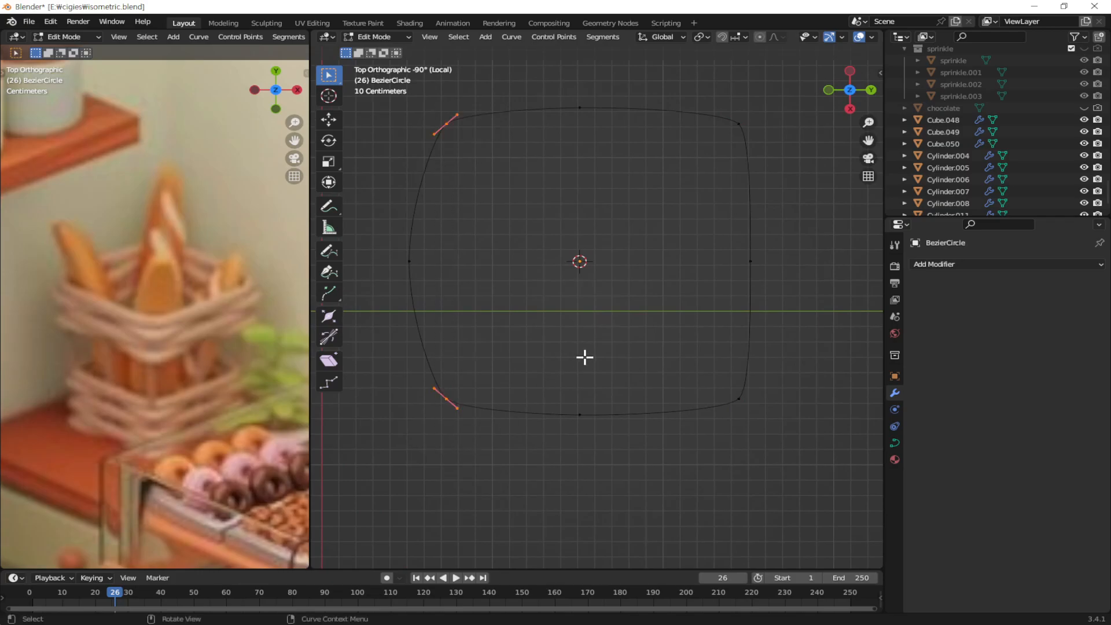
key(g)
key(y)
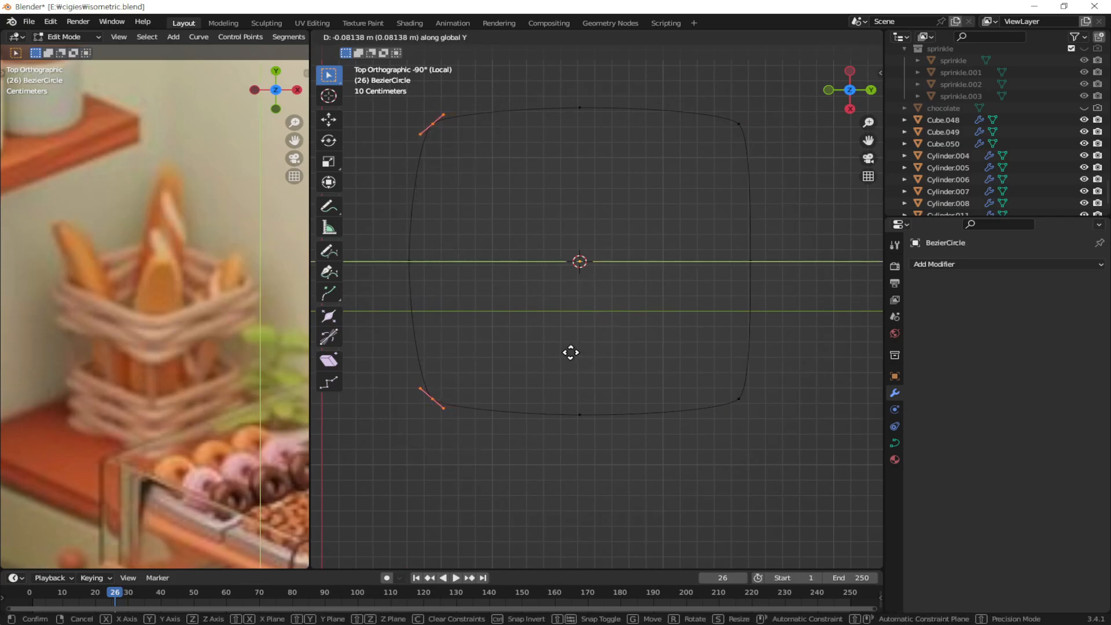
click(569, 352)
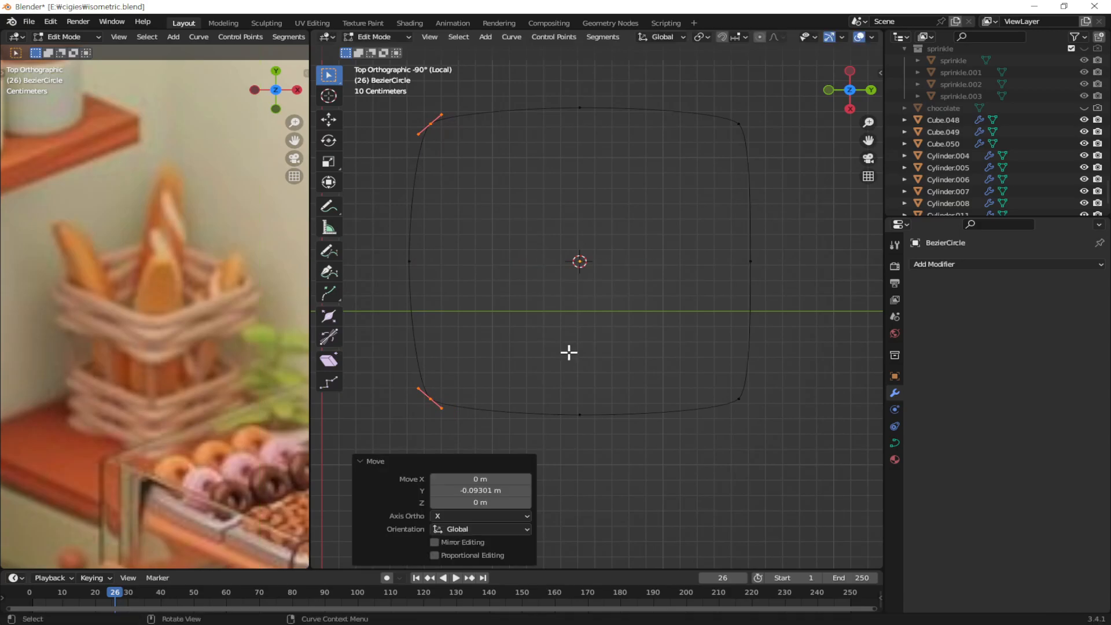
Step: Move the two corner points on the positive-Y side by -0.031 m along Y and scale the pair slightly along X
click(732, 470)
mouse_move(626, 367)
middle_down()
mouse_move(665, 268)
mouse_move(613, 231)
mouse_move(629, 99)
mouse_move(625, 370)
middle_up()
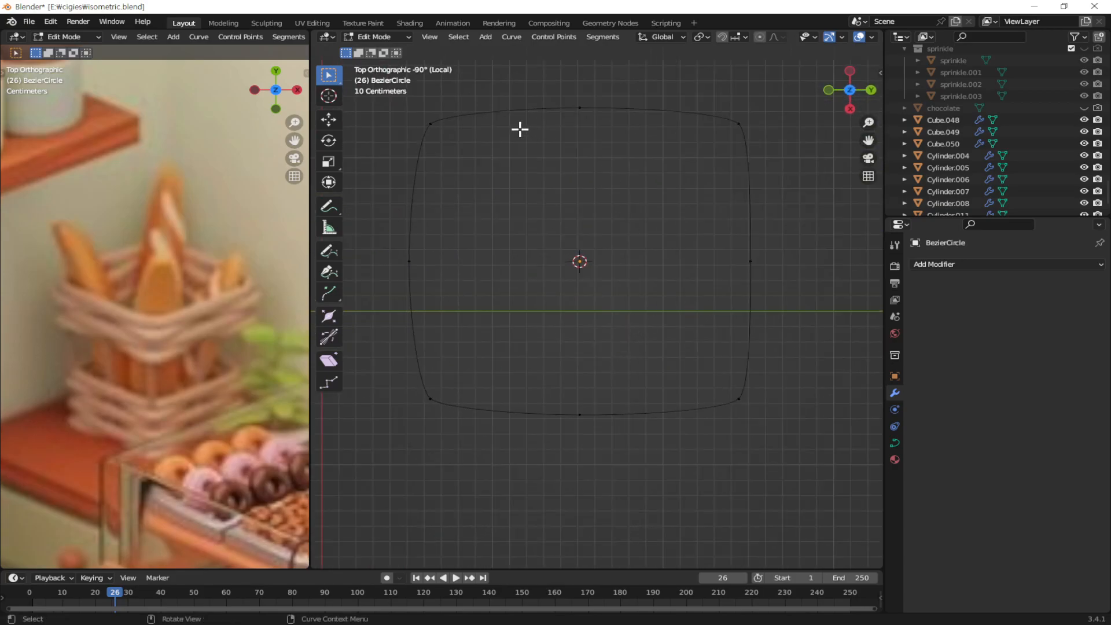
drag(458, 111, 547, 365)
drag(702, 94, 778, 185)
shift+drag(778, 381, 702, 450)
key(g)
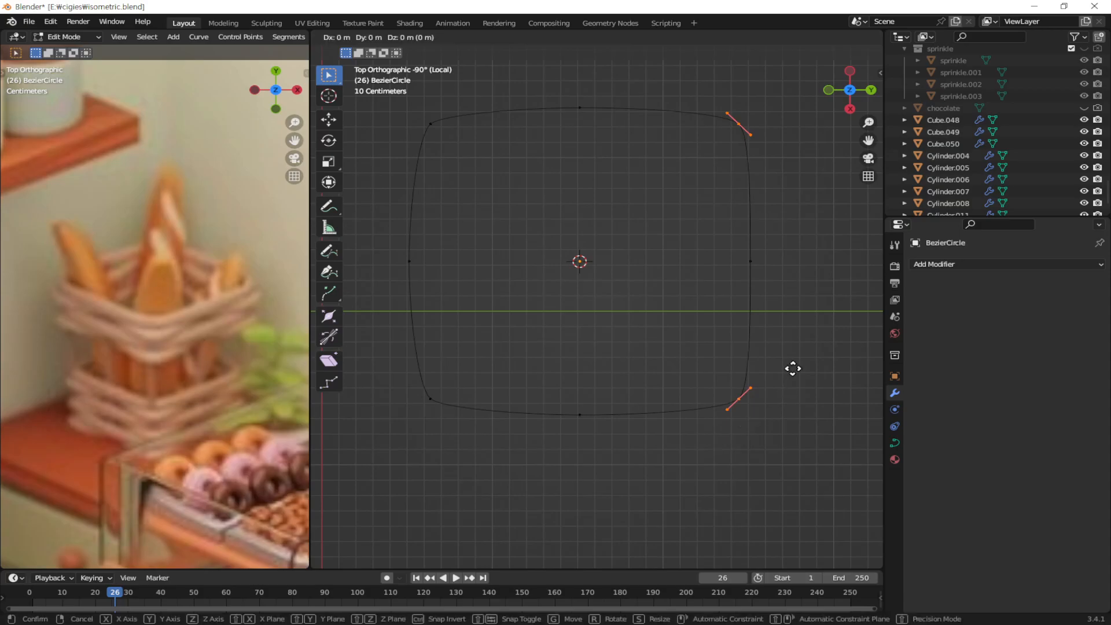
key(y)
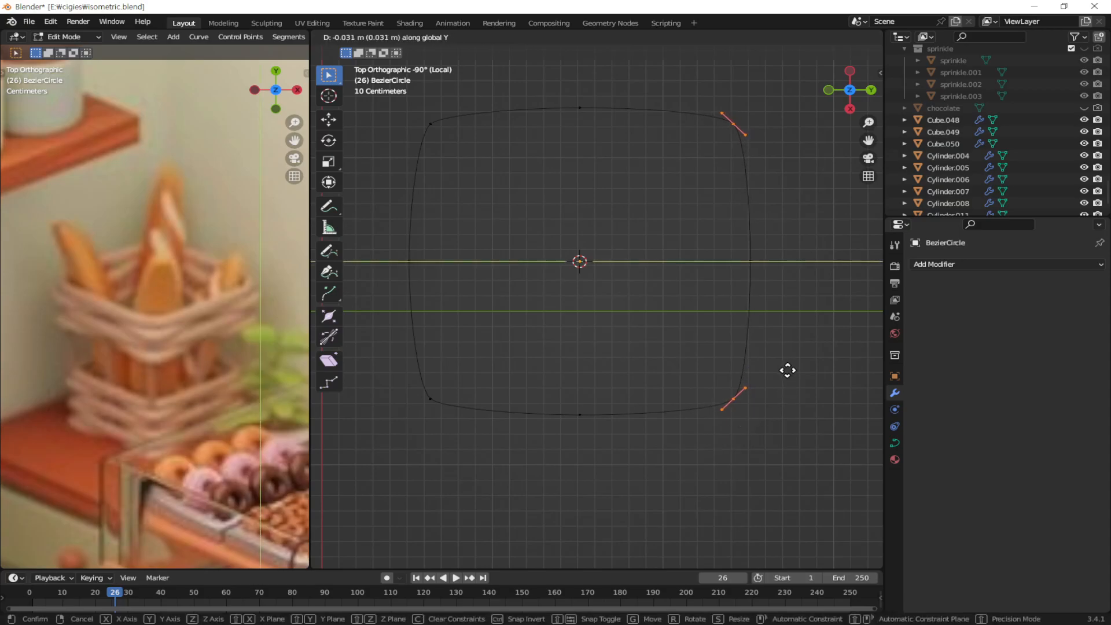
click(788, 370)
key(s)
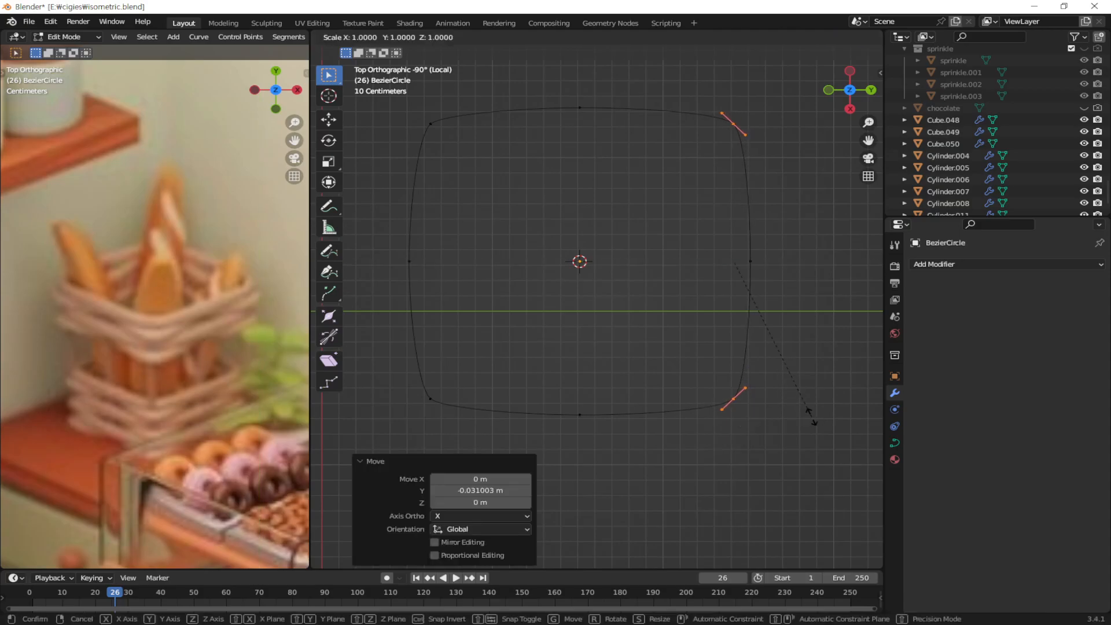
key(x)
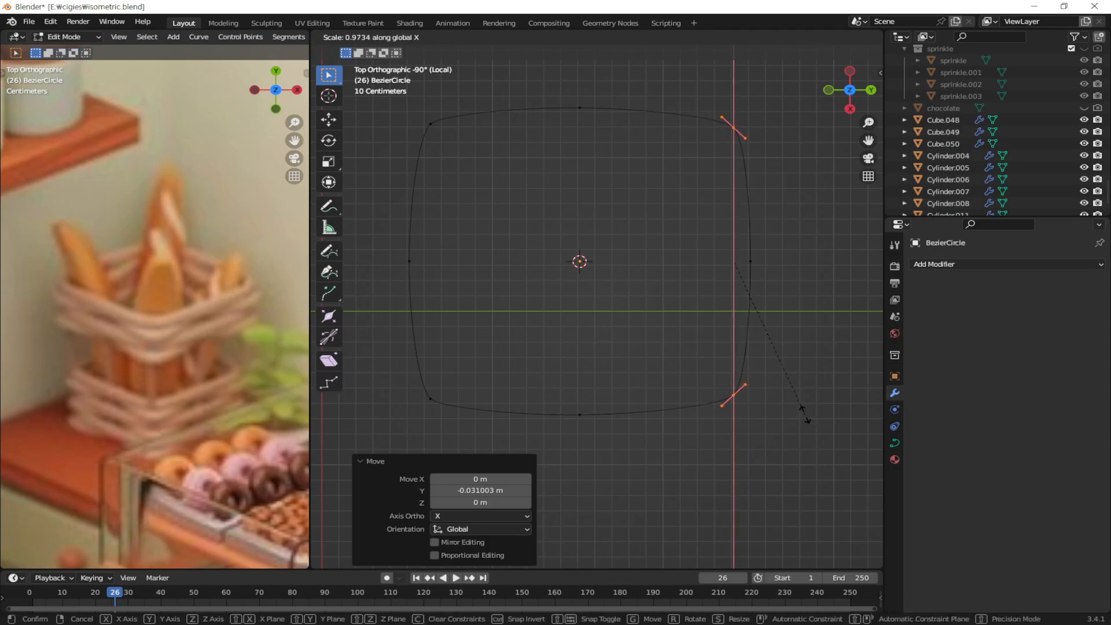
click(810, 422)
Step: Leave Edit Mode and set the rounded-square curve's preview resolution to 4
key(Tab)
click(803, 433)
drag(770, 368, 696, 462)
click(895, 445)
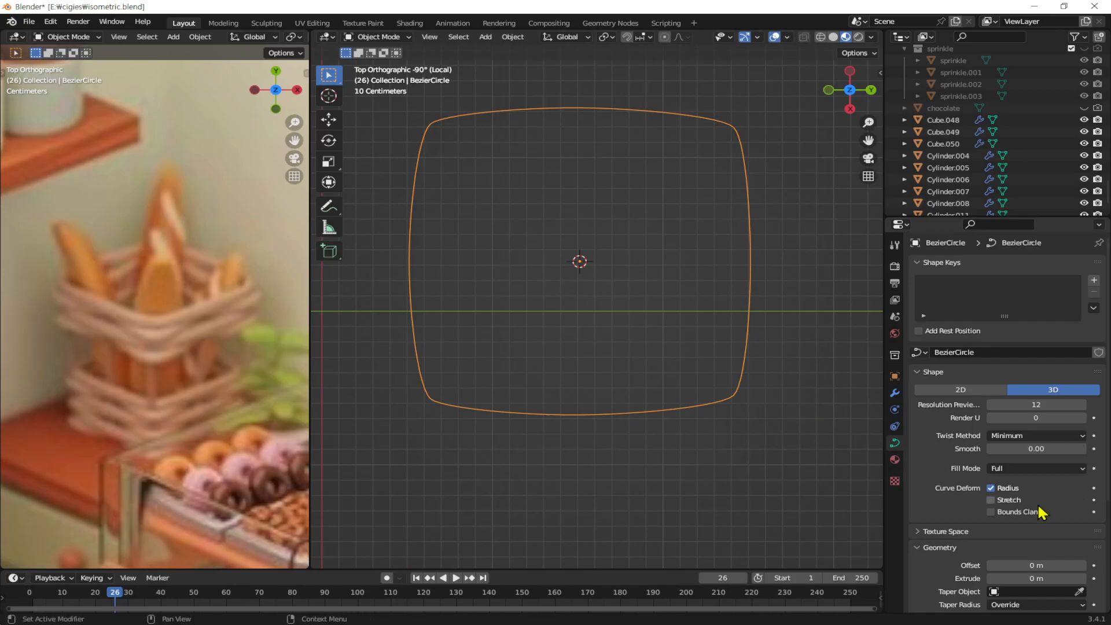
click(1031, 405)
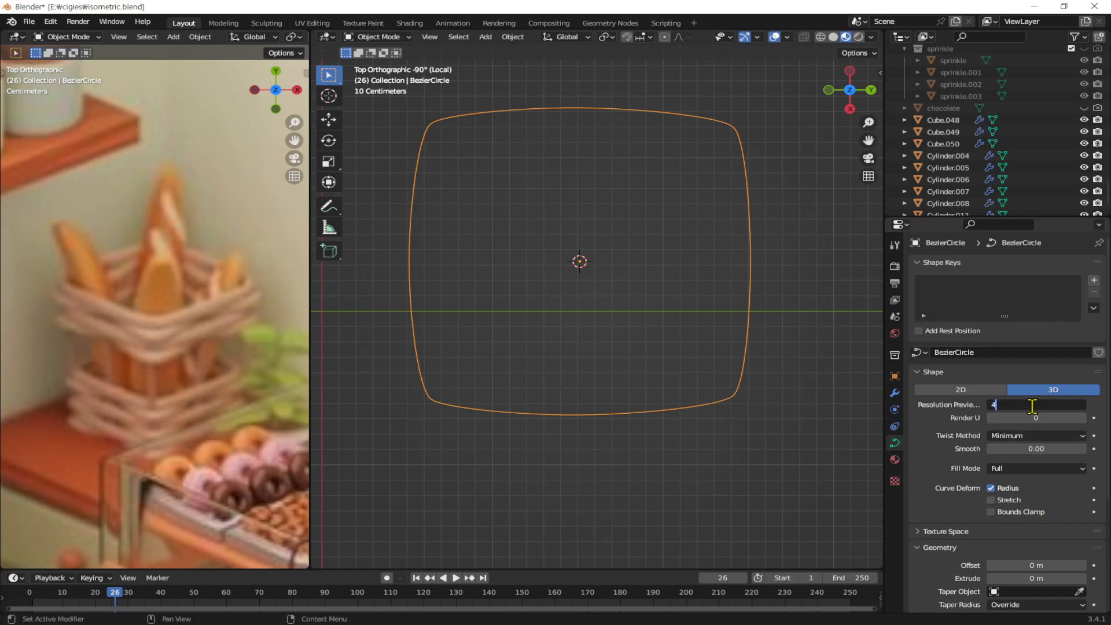
text(4)
key(Return)
scroll(1071, 515, down, 6)
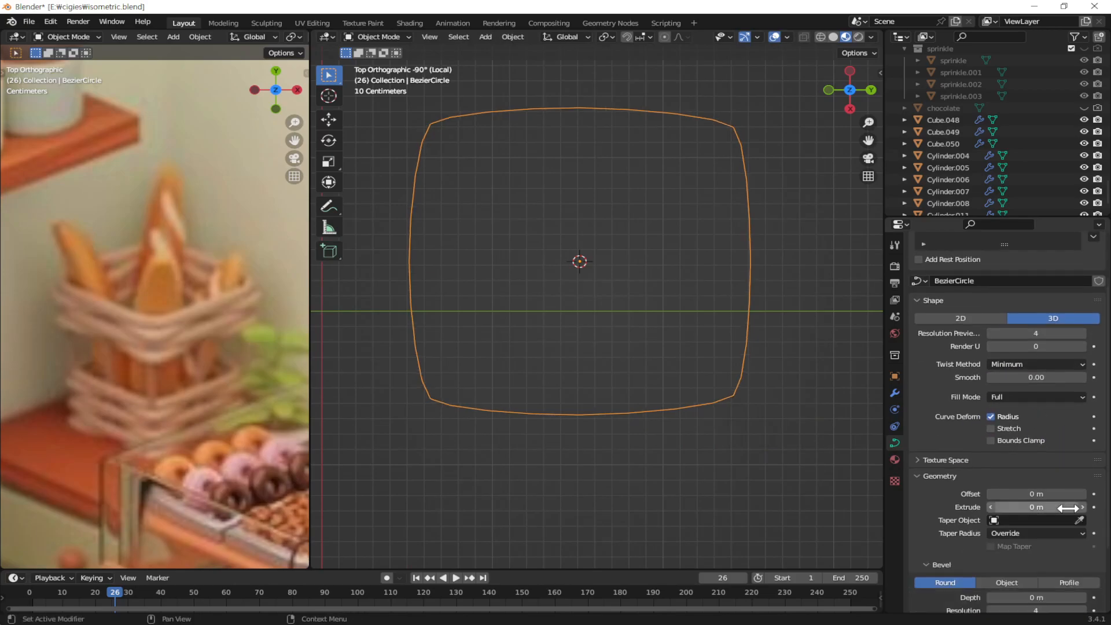
Step: Give the curve a round bevel with resolution 2 and depth 0.2 m
click(1054, 539)
text(2)
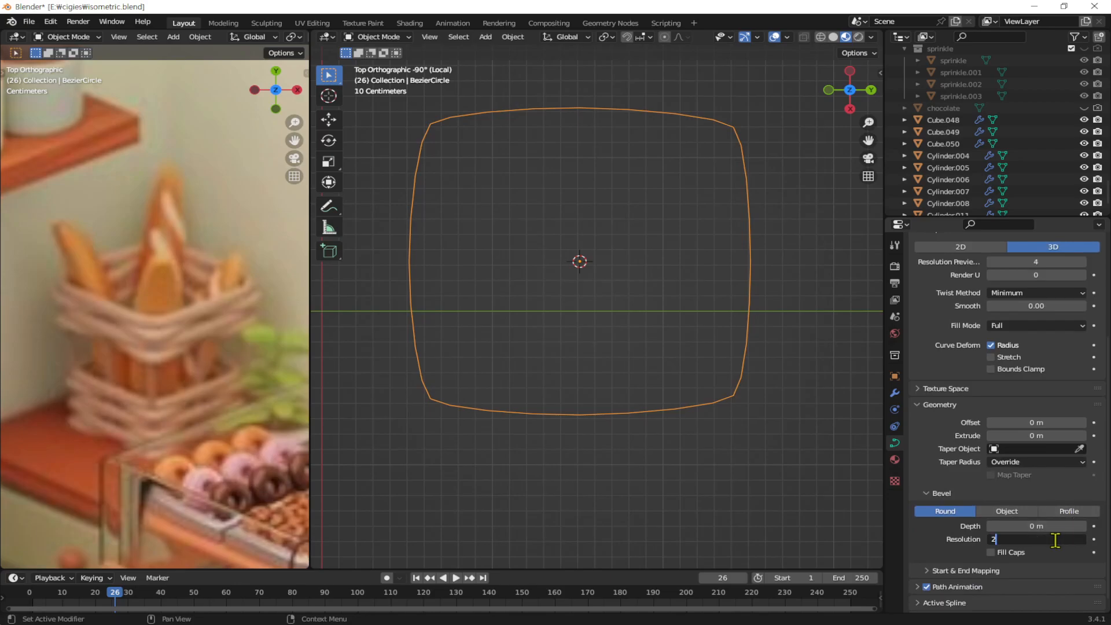
key(Return)
click(1058, 525)
text(0.2)
key(Return)
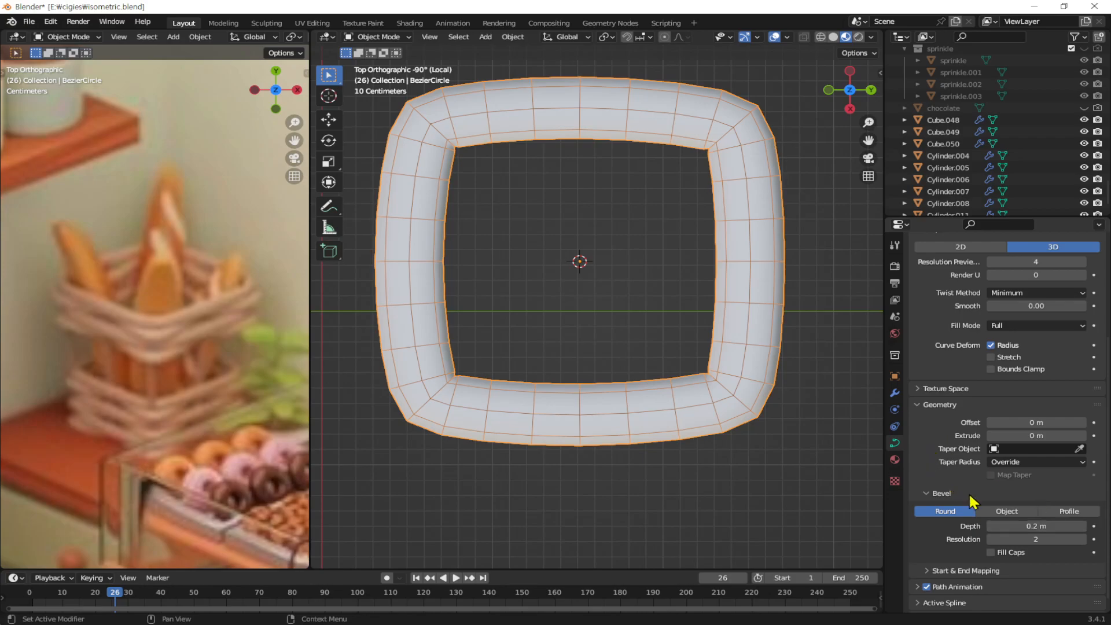
Step: Reduce the curve's bevel depth to 0.08 m
click(992, 526)
click(991, 526)
click(992, 526)
click(991, 526)
click(992, 526)
click(991, 526)
click(992, 526)
click(991, 526)
click(991, 526)
click(991, 527)
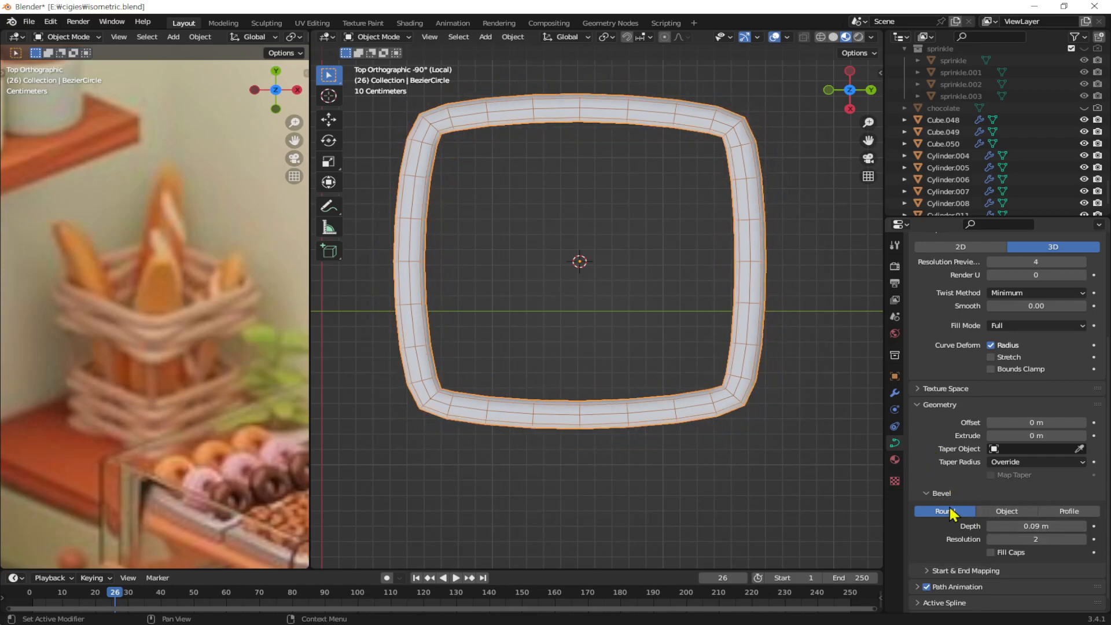
middle_drag(642, 450, 602, 417)
drag(1002, 525, 983, 528)
Step: Duplicate the ring and place the copy about 0.17 m below the original along Z
middle_drag(818, 446, 558, 416)
shift+middle_drag(701, 400, 698, 400)
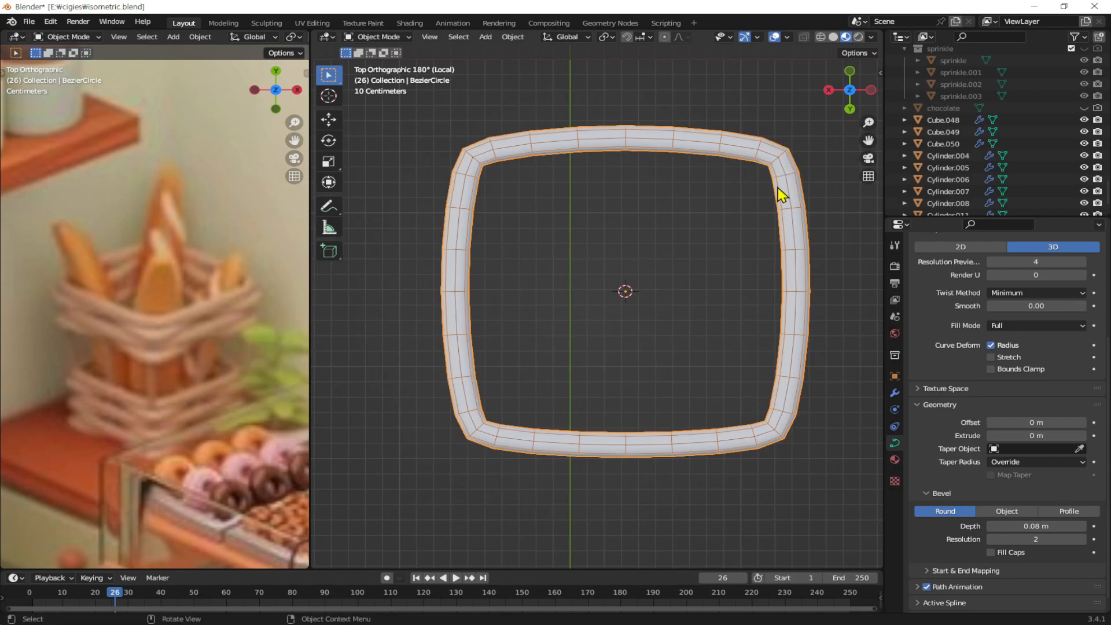
middle_drag(797, 334, 759, 342)
key(shift+d)
key(z)
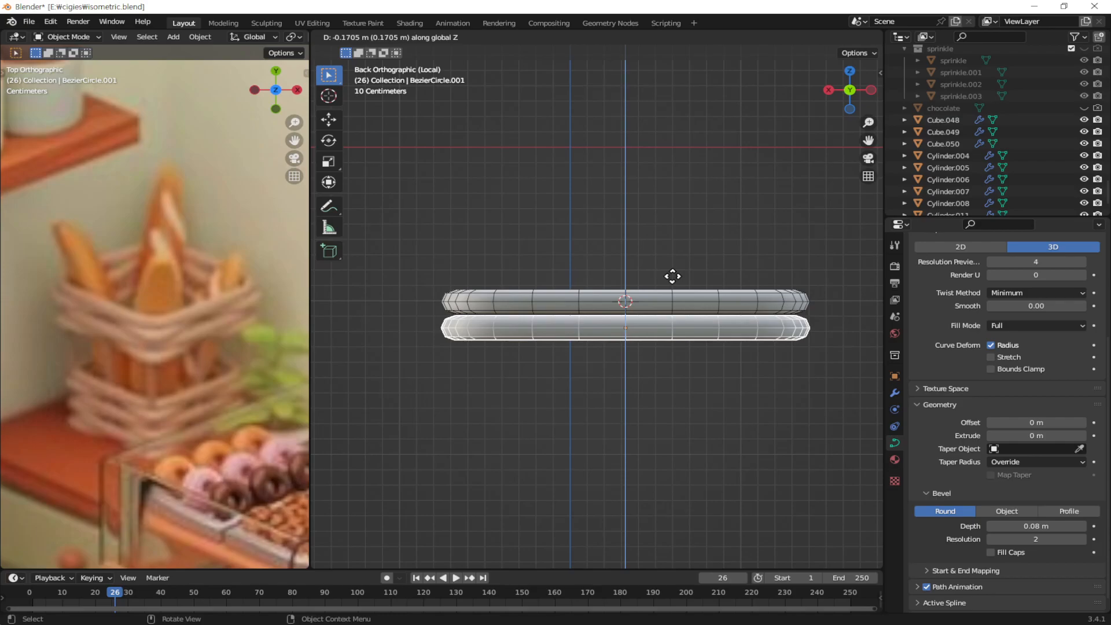
click(671, 276)
Step: Select the four corner points of the lower ring in Edit Mode from the top view
middle_drag(675, 285, 734, 487)
key(Tab)
scroll(712, 387, down, 2)
middle_drag(709, 382, 698, 349)
key(KP_7)
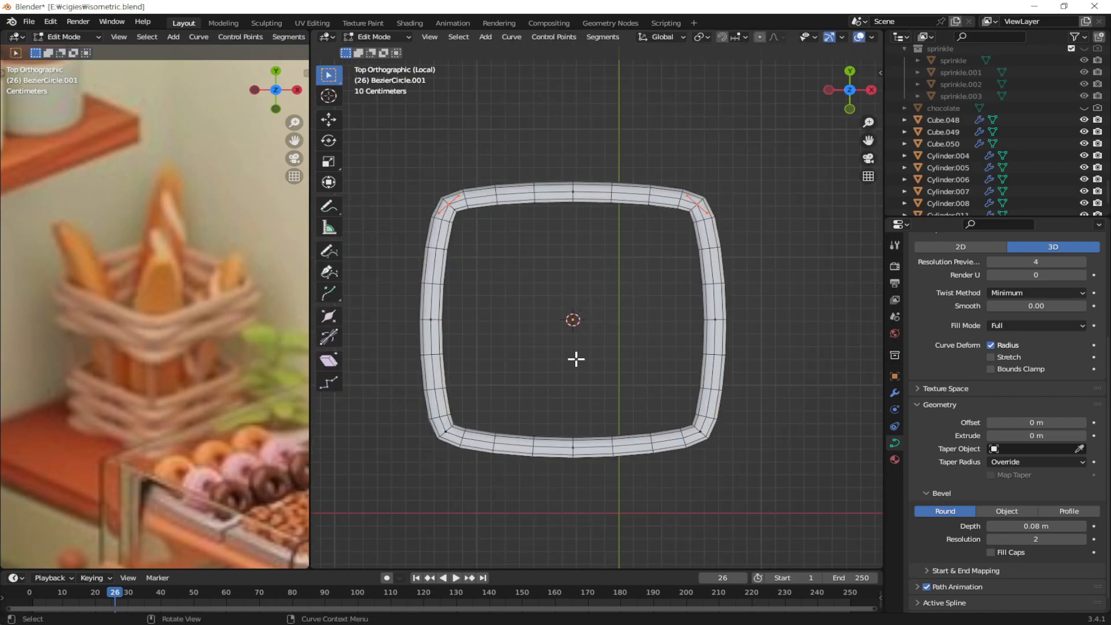
drag(474, 157, 421, 227)
shift+drag(747, 167, 678, 234)
shift+drag(736, 427, 678, 464)
shift+drag(495, 414, 436, 459)
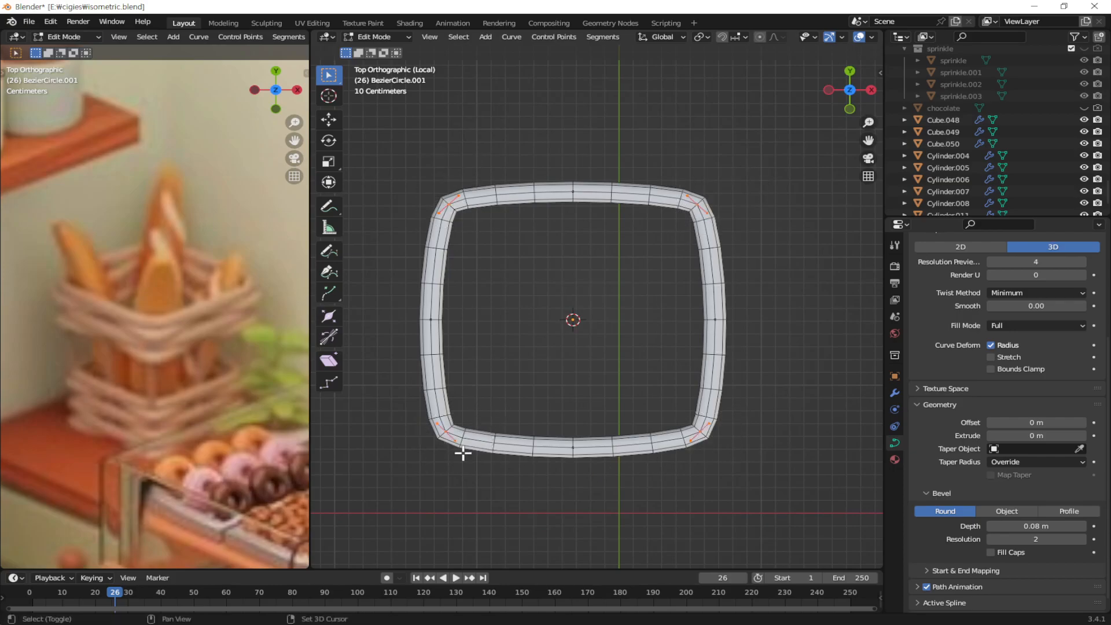
key(s)
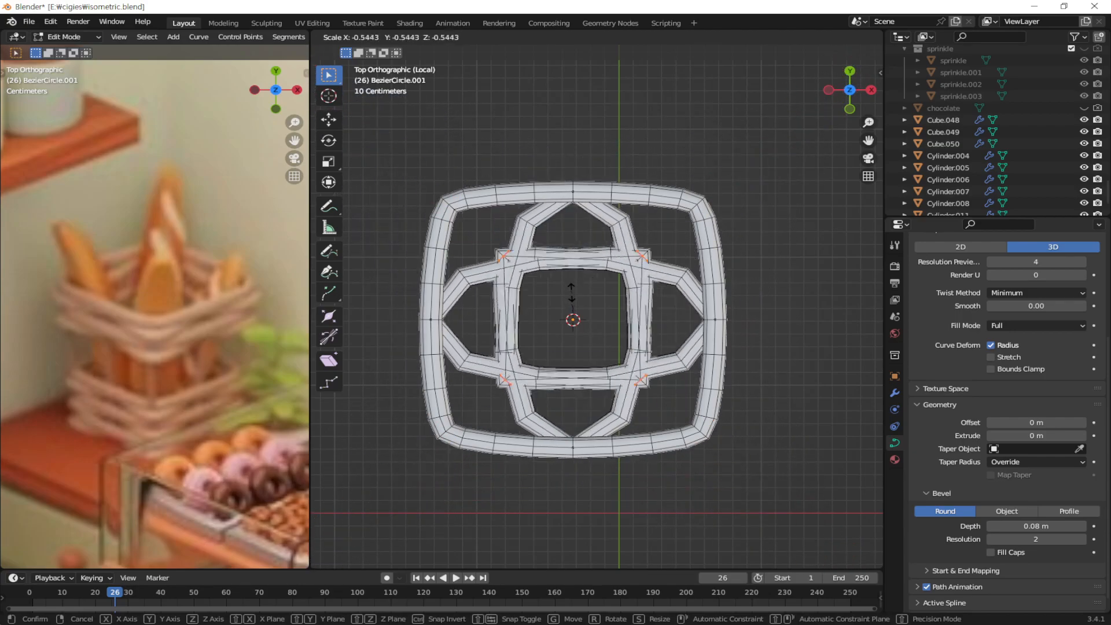
click(552, 332)
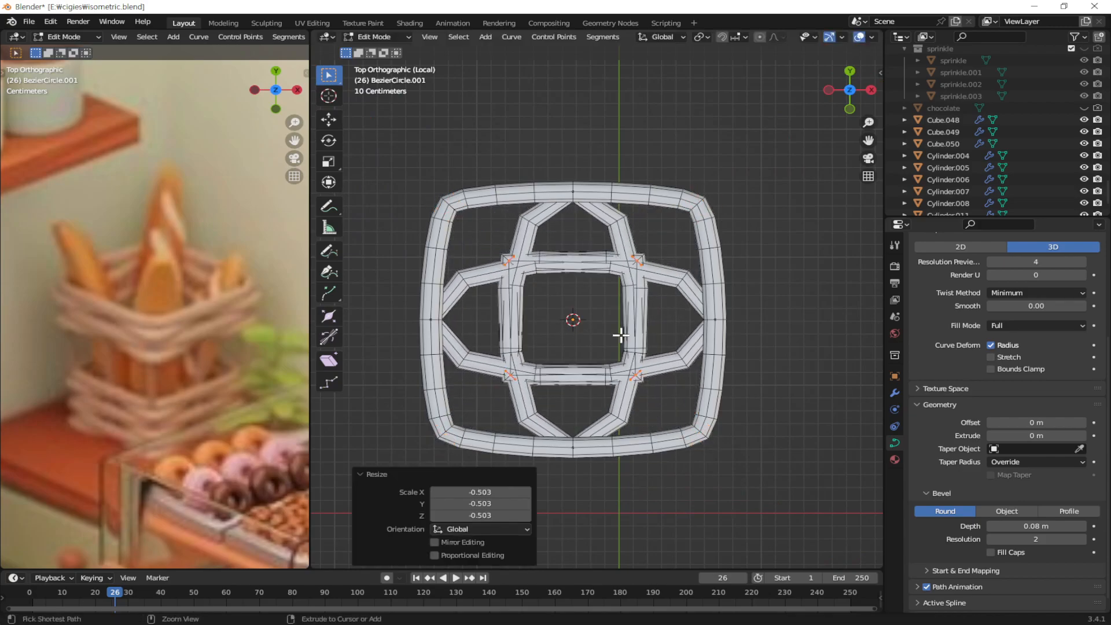
key(ctrl+z)
key(s)
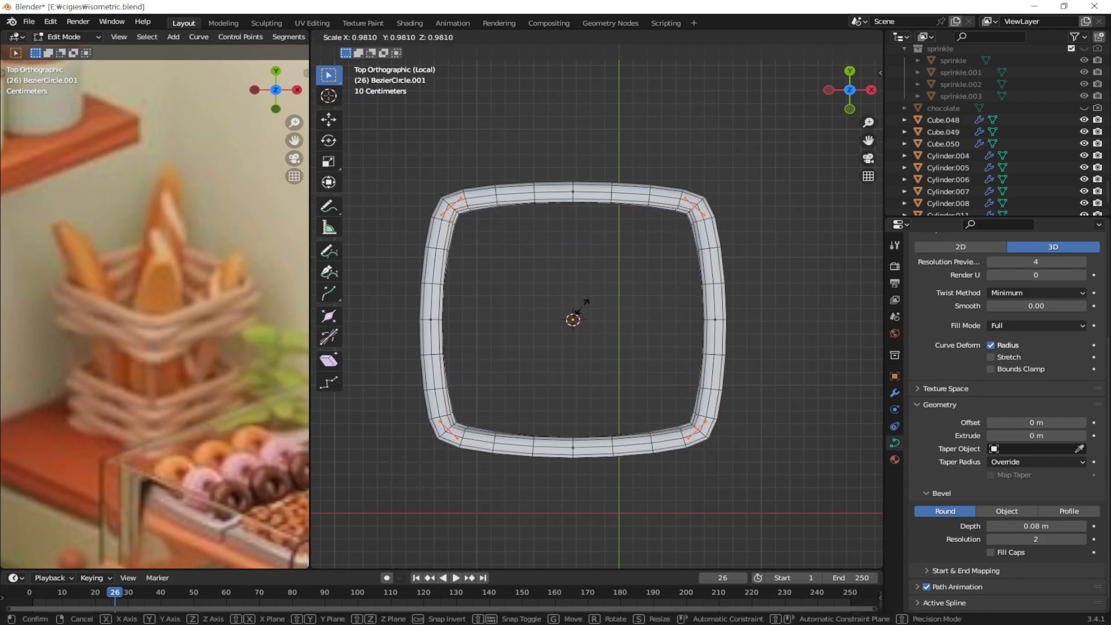
key(Escape)
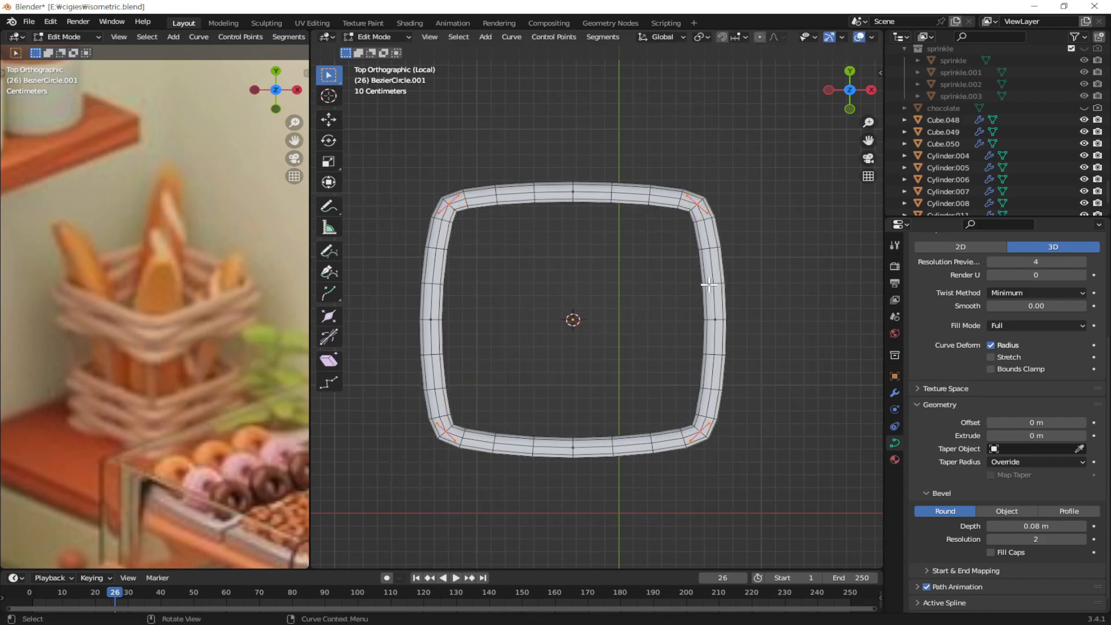
Step: Scale the lower ring's four corner points outward by 1.118 and its four side midpoints inward by 0.903
key(s)
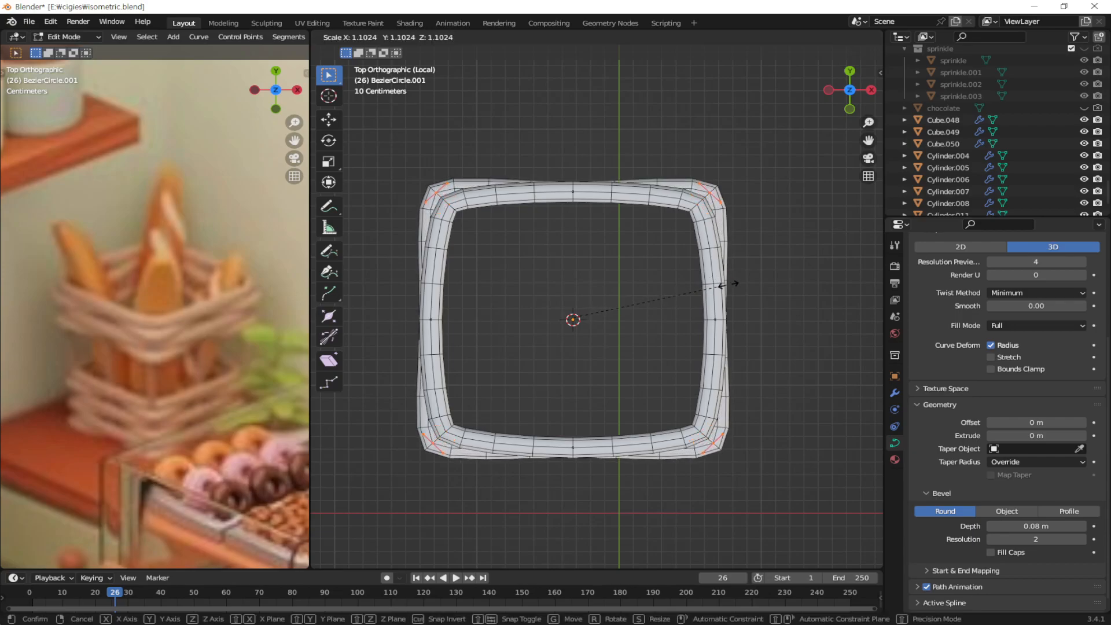
click(722, 286)
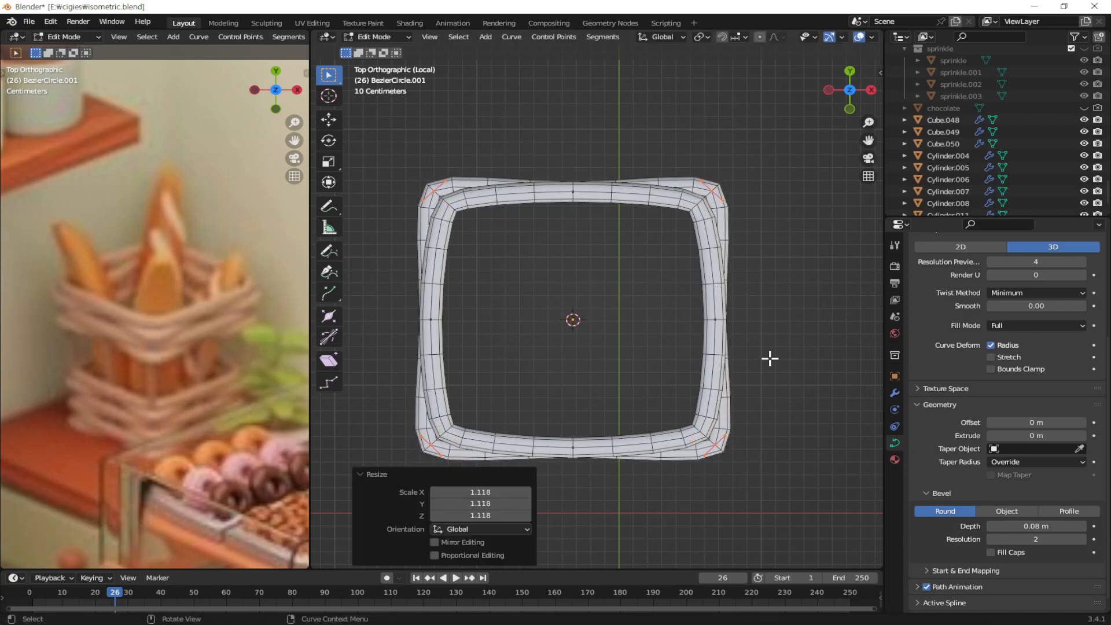
drag(609, 142, 558, 510)
shift+drag(779, 279, 362, 356)
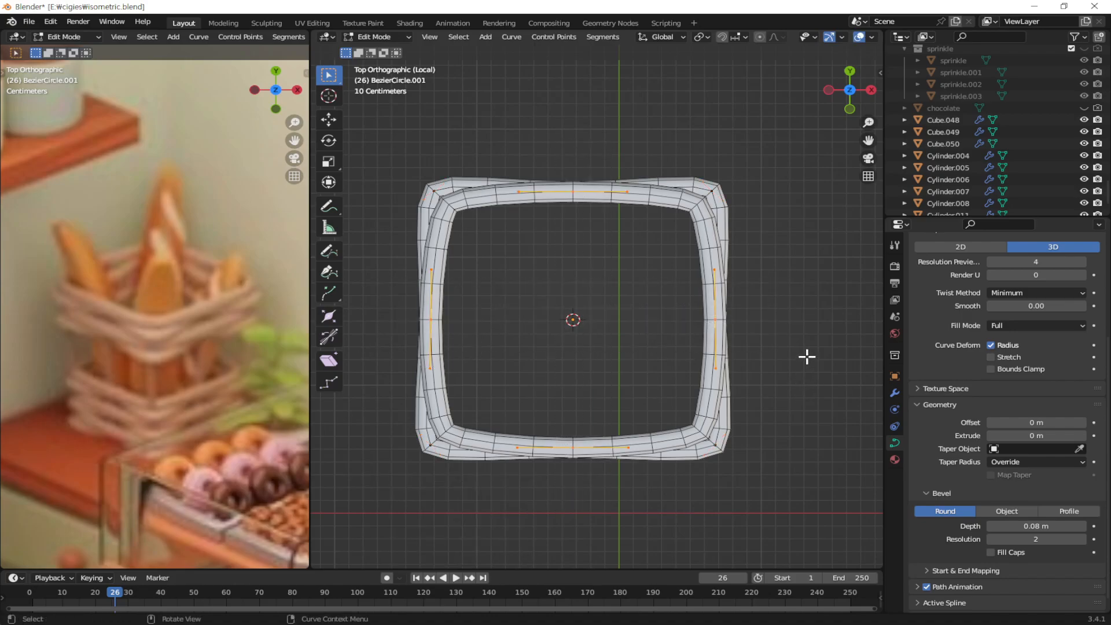
key(s)
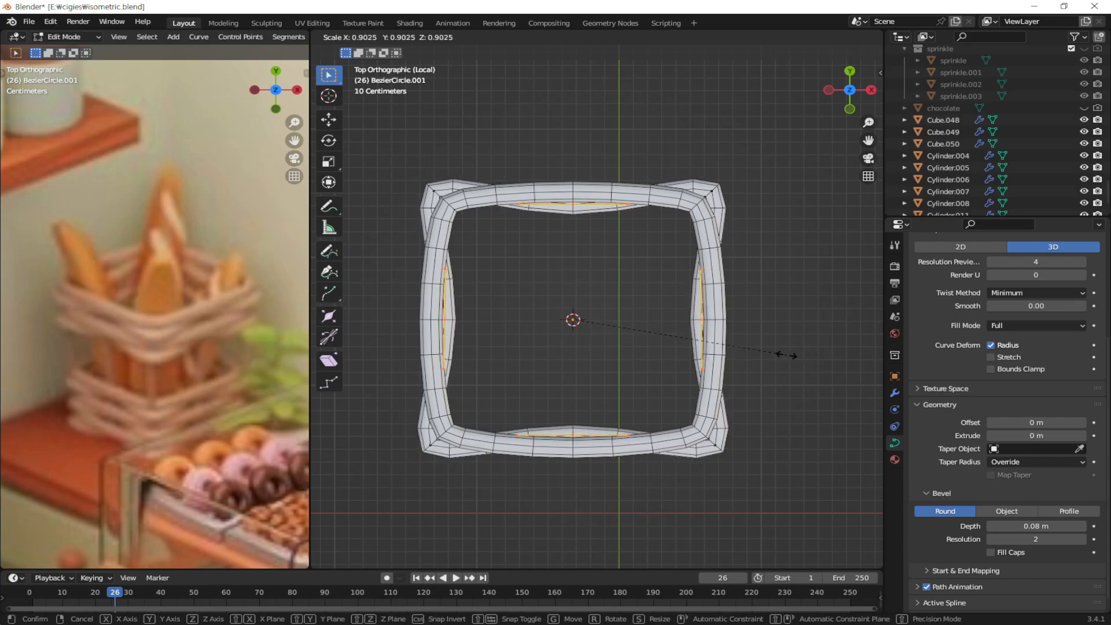
click(787, 354)
Step: Reselect the lower ring's four corner points and scale them inward by 0.959
middle_drag(721, 443, 823, 405)
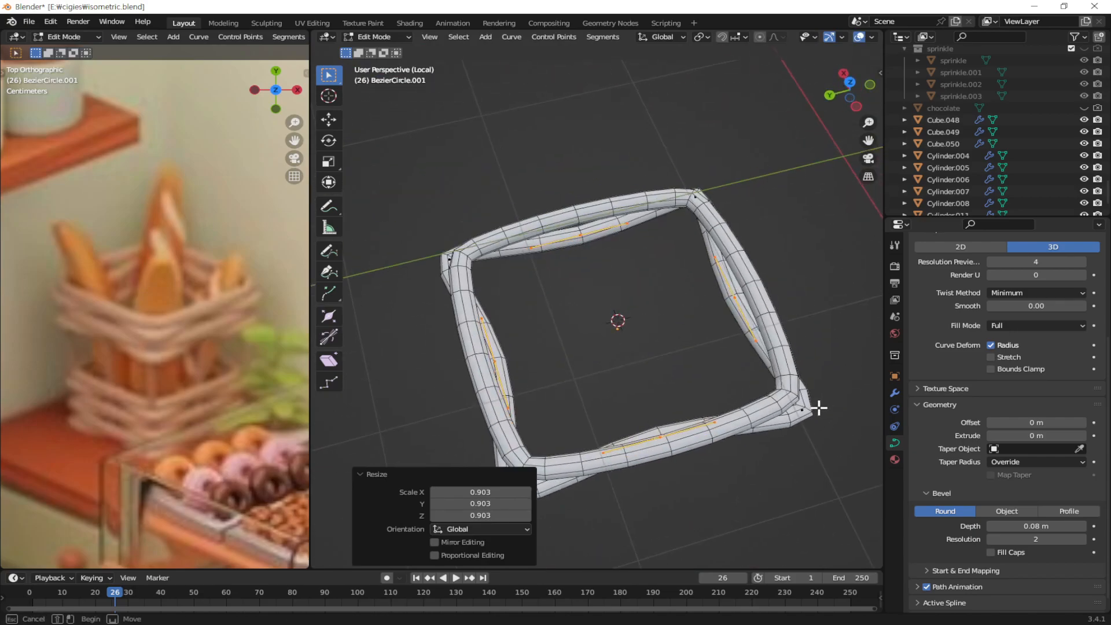
drag(831, 398, 777, 444)
shift+drag(481, 236, 424, 282)
shift+drag(753, 173, 681, 226)
shift+drag(545, 481, 484, 528)
mouse_move(727, 459)
middle_down()
mouse_move(752, 377)
mouse_move(737, 362)
mouse_move(739, 477)
mouse_move(718, 498)
middle_up()
key(s)
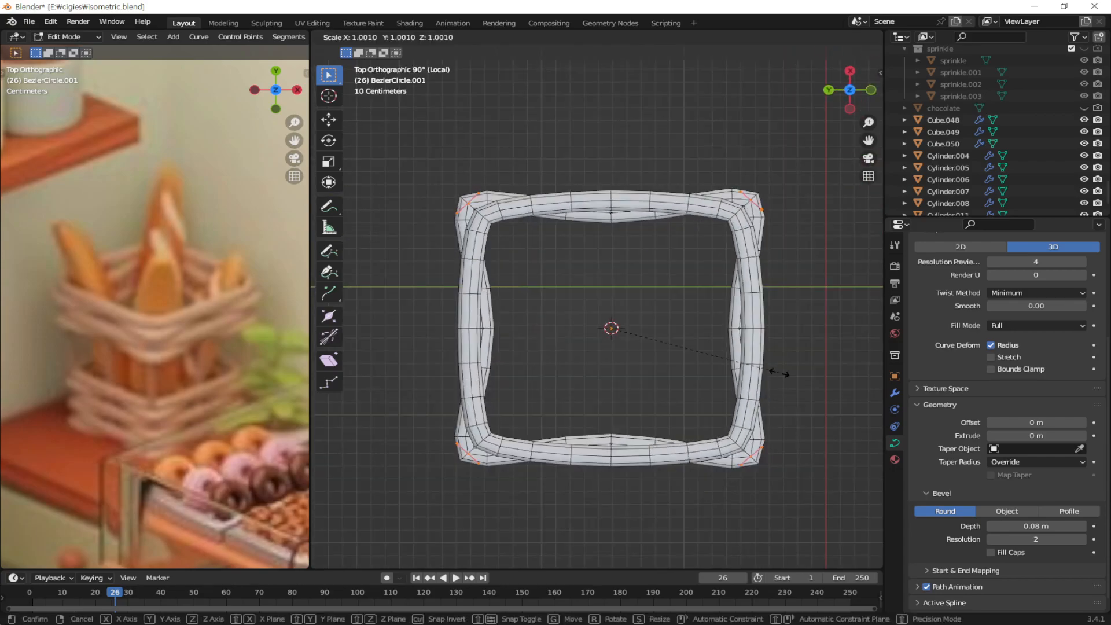
click(771, 373)
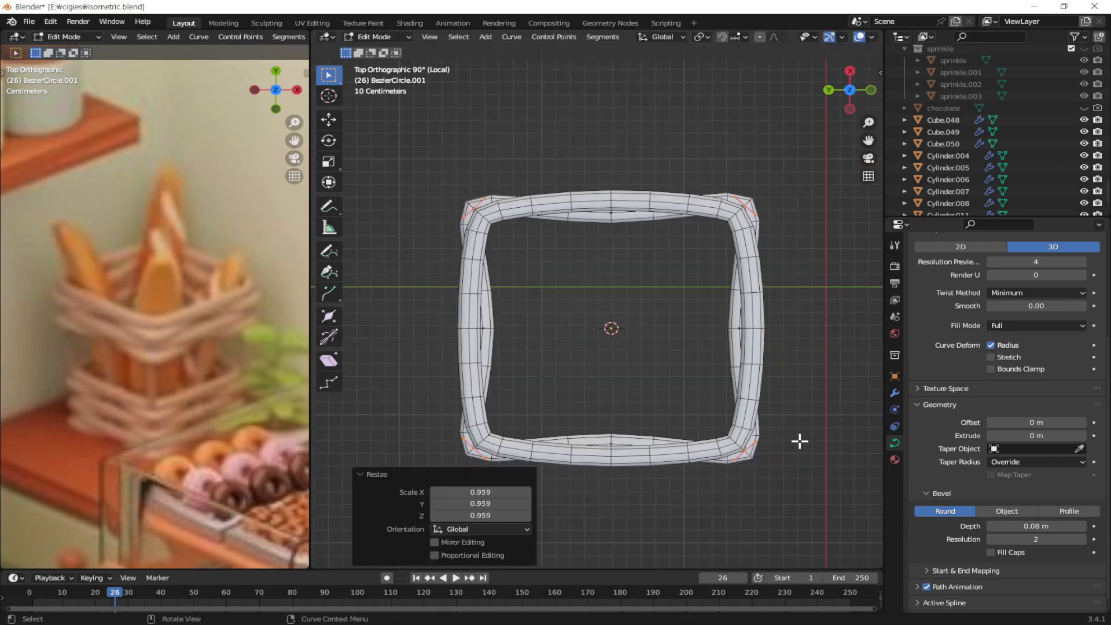
Step: Leave Edit Mode and raise the lower ring about 0.018 m along Z towards the upper ring
key(Tab)
key(alt+a)
middle_drag(810, 440, 699, 324)
click(699, 351)
mouse_move(708, 377)
middle_down()
mouse_move(711, 367)
mouse_move(716, 377)
middle_up()
scroll(710, 383, up, 3)
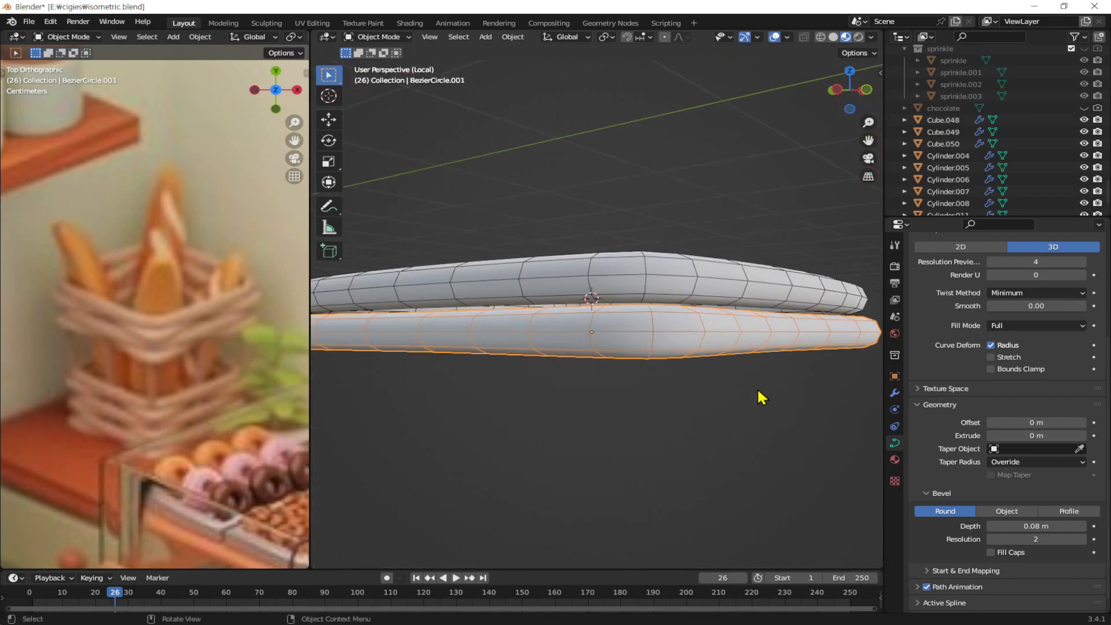
key(g)
key(z)
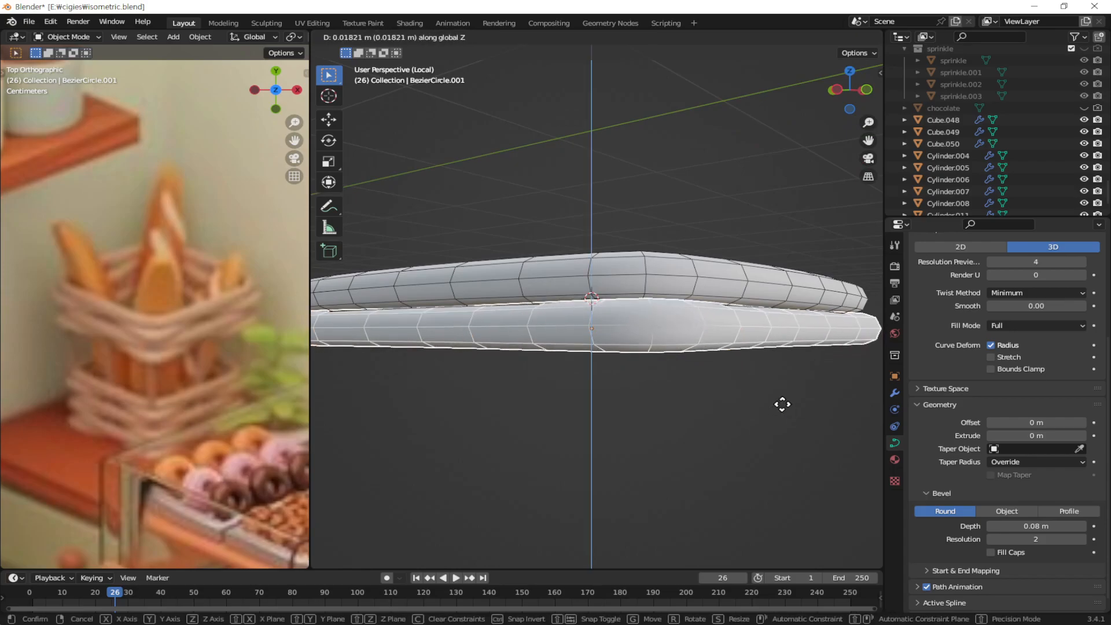
click(782, 404)
Step: Convert the upper ring from a curve to a mesh and select the lower ring
middle_drag(790, 416, 724, 344)
scroll(742, 355, down, 3)
drag(747, 289, 702, 375)
middle_drag(702, 375, 705, 335)
scroll(721, 281, up, 3)
middle_drag(722, 282, 705, 229)
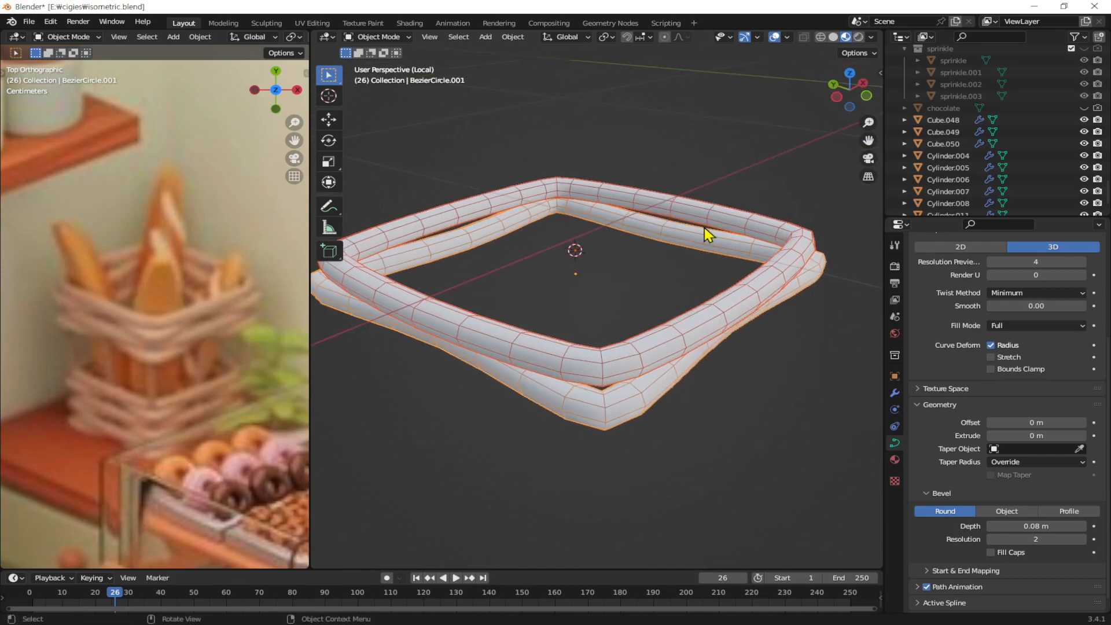
click(763, 400)
click(763, 299)
right_click(767, 272)
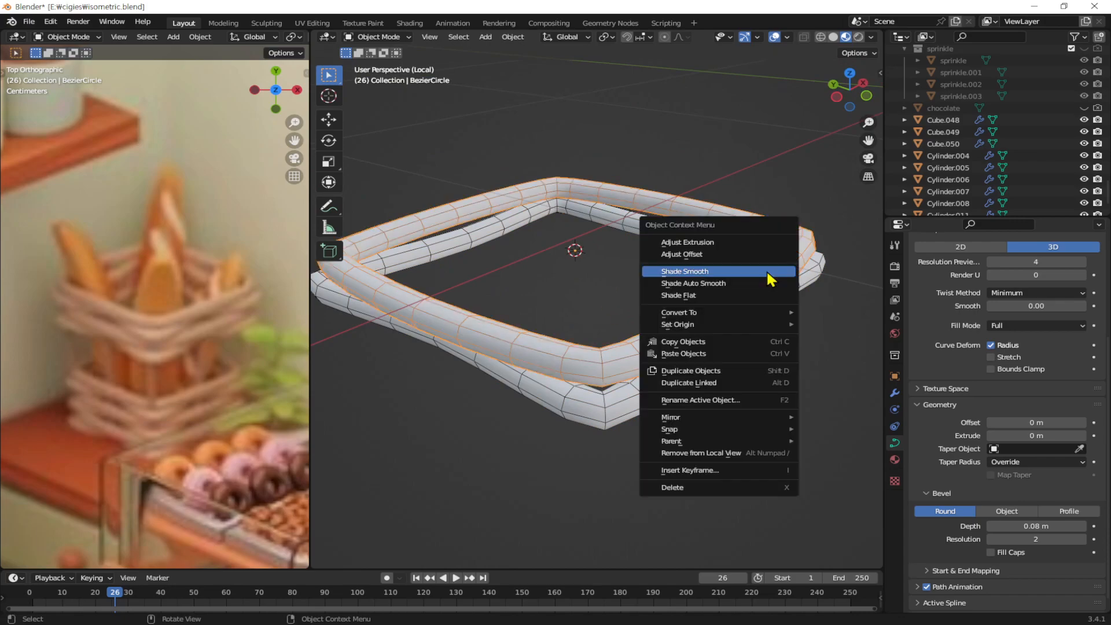
mouse_move(776, 313)
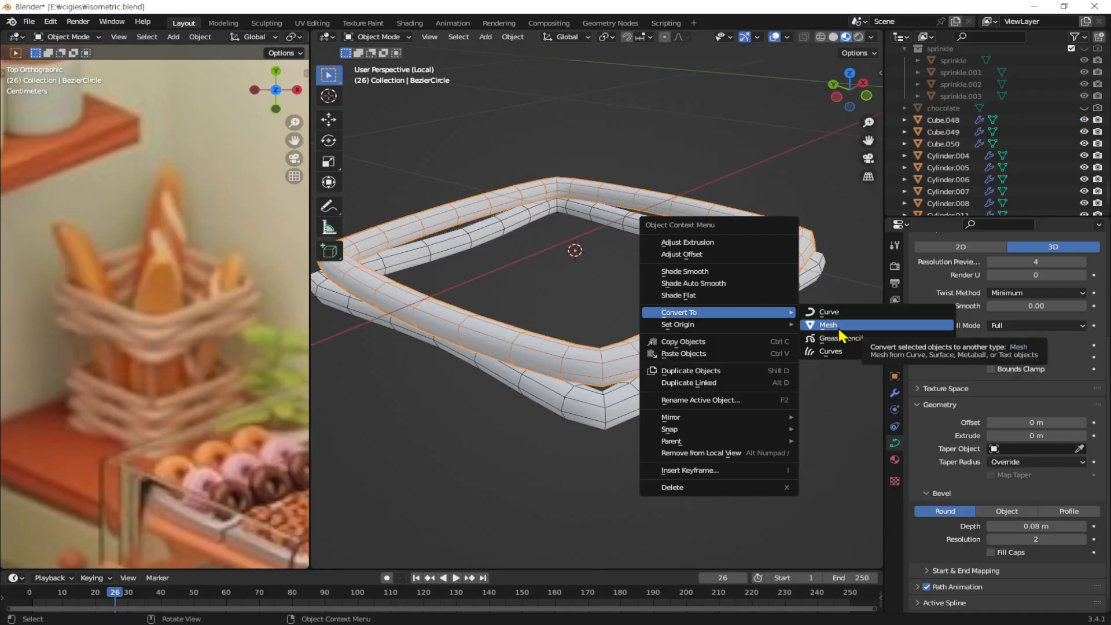
click(796, 331)
click(822, 273)
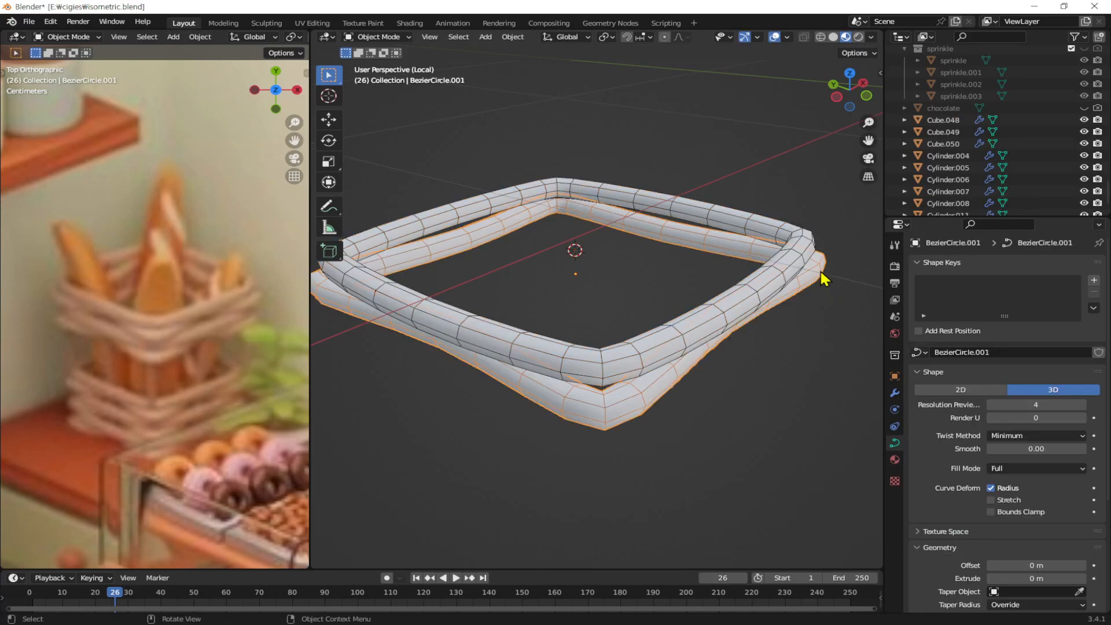
Step: Convert the lower ring to a mesh and join it with the upper ring into one object
key(shift+r)
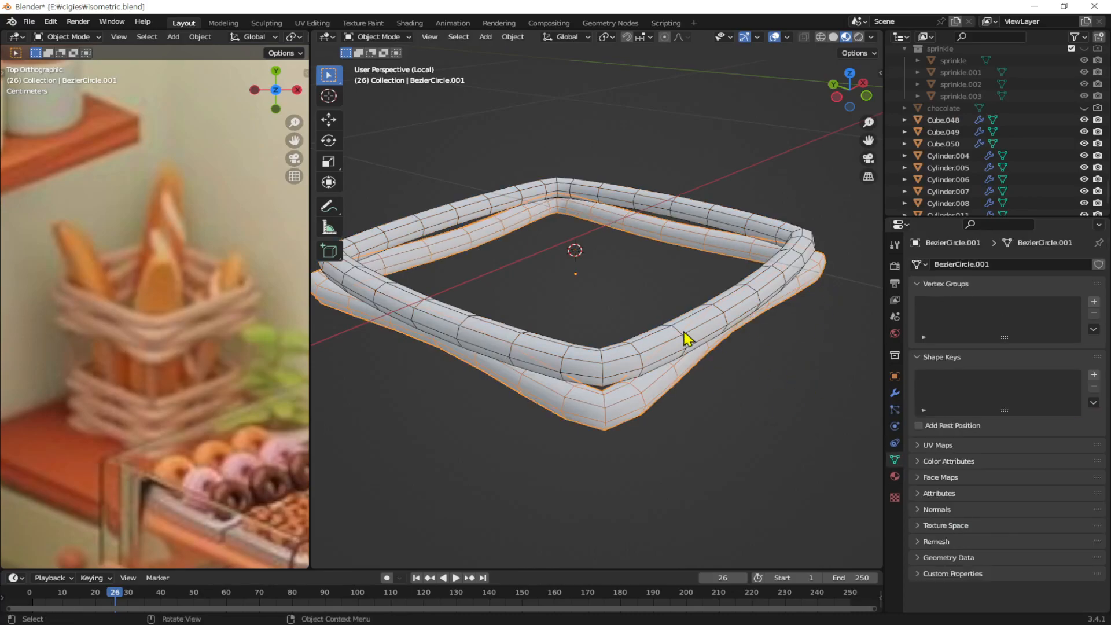
click(786, 353)
click(801, 265)
shift+click(814, 286)
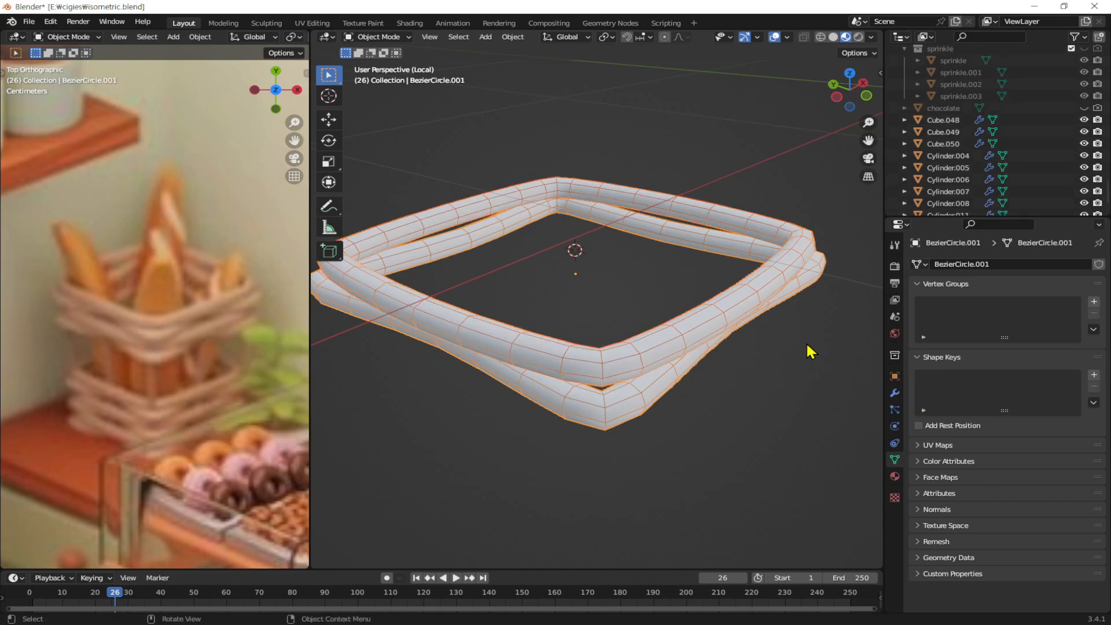
Step: Duplicate the ring pair and place the copy 0.318 m directly below the original along Z
middle_drag(695, 388, 634, 324)
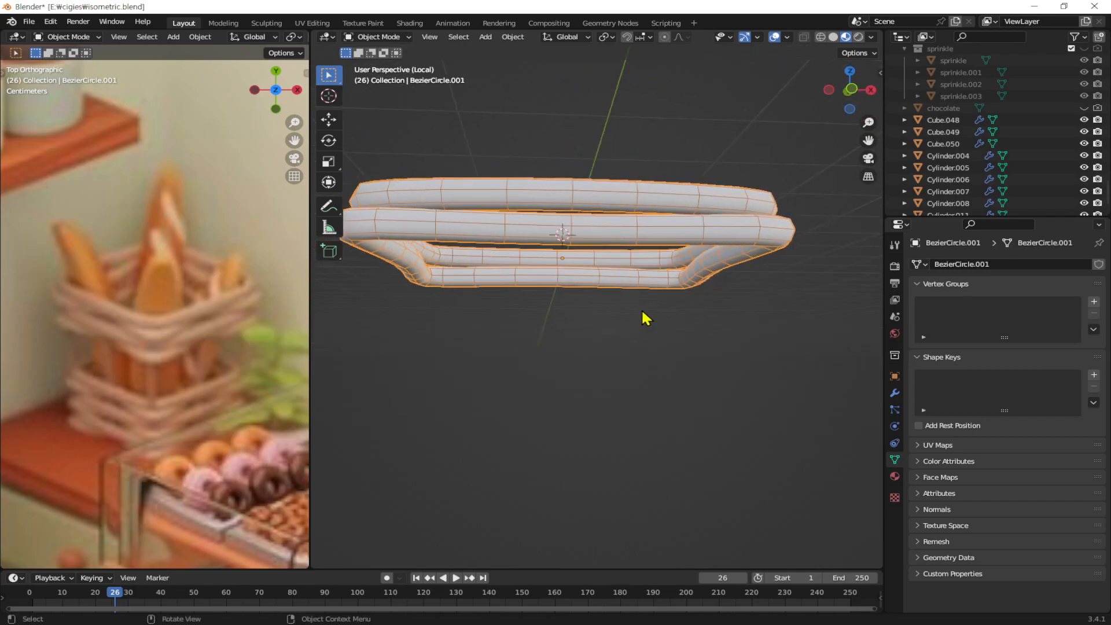
middle_drag(696, 246, 647, 239)
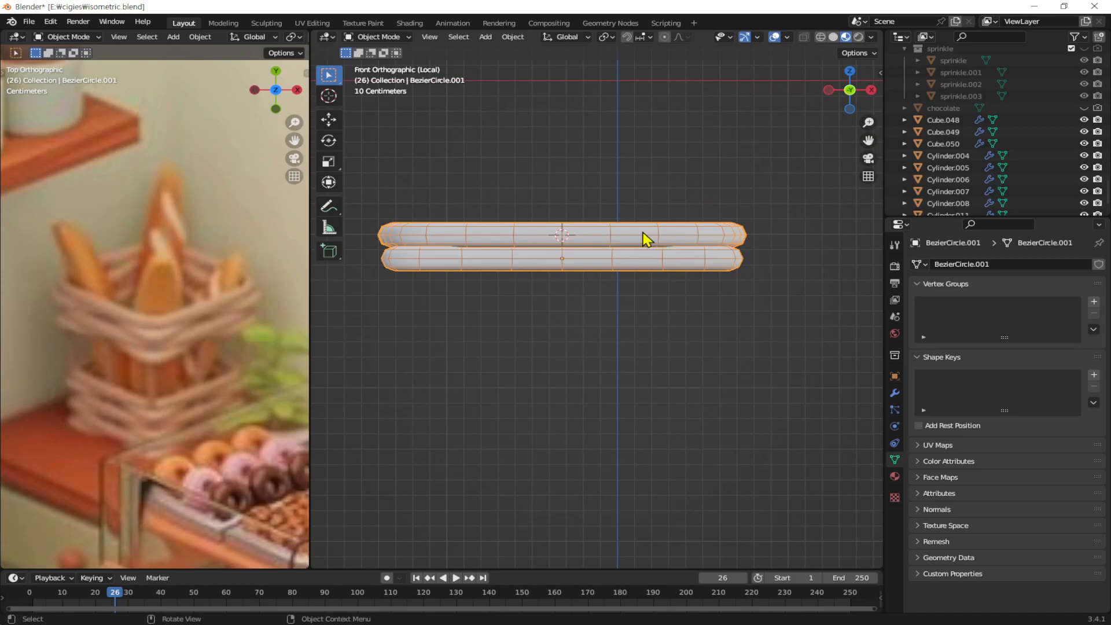
key(shift+d)
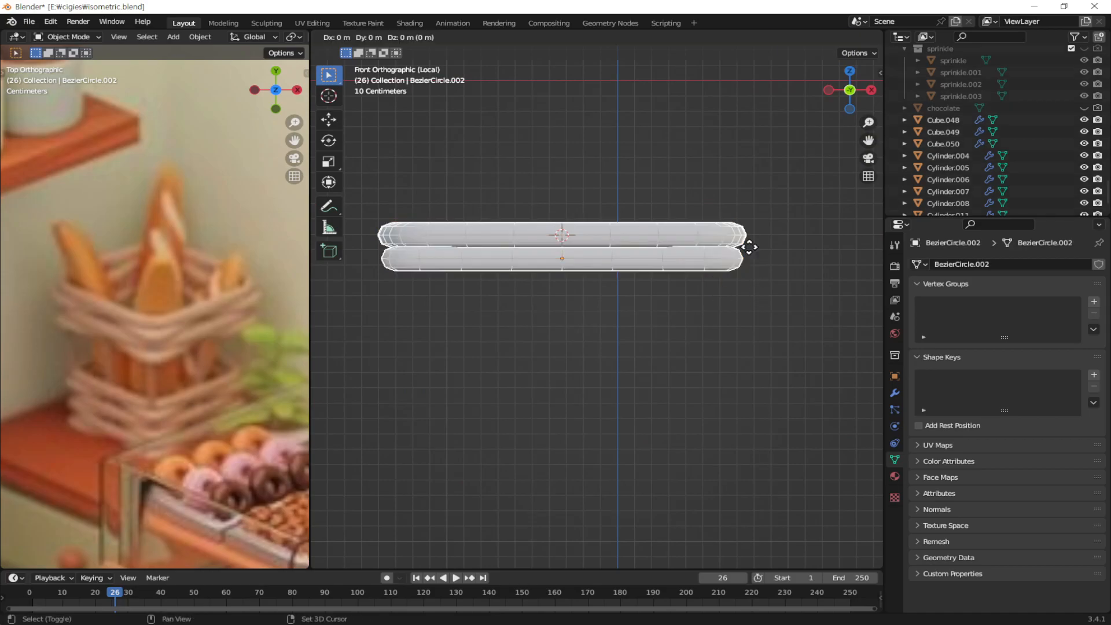
key(z)
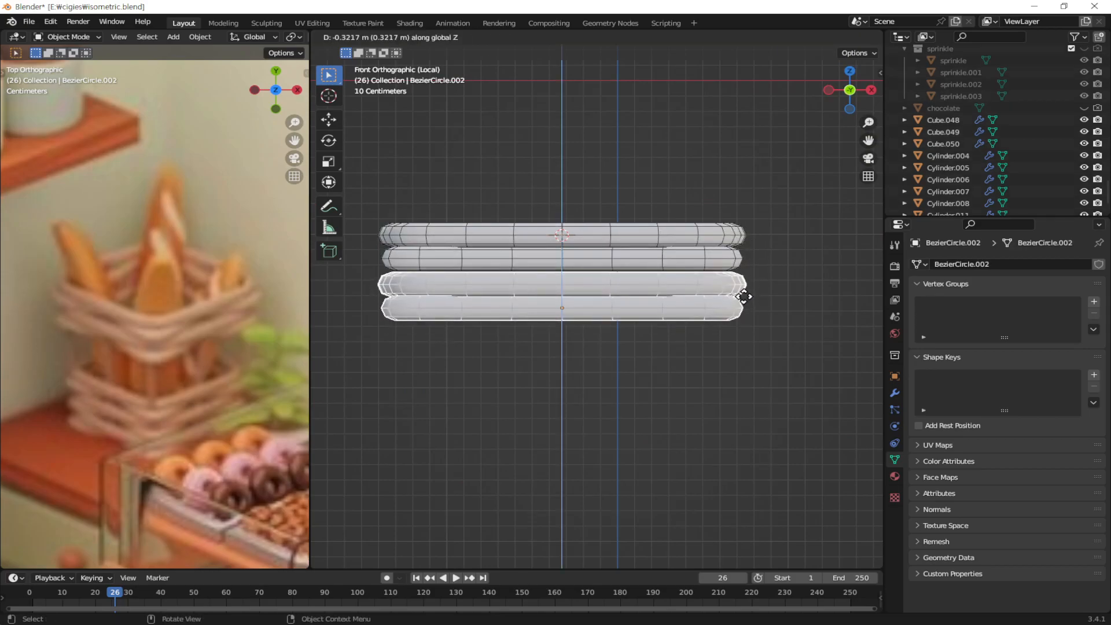
click(743, 296)
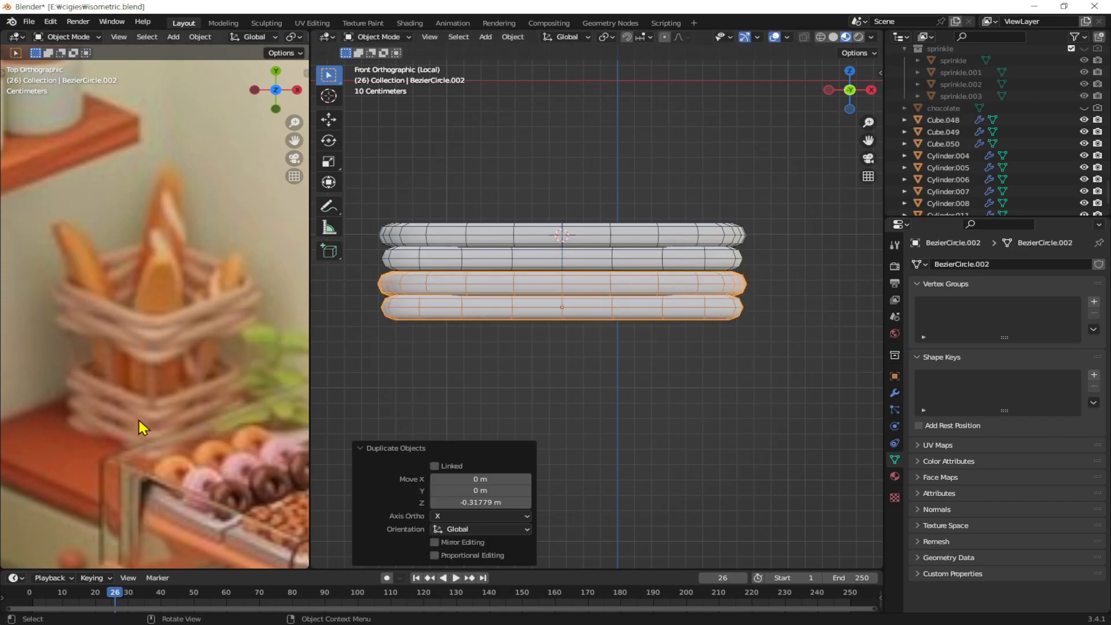
Step: Select both ring pairs and duplicate them 1.2835 m down along Z to start the lower basket section
shift+middle_drag(740, 390, 757, 344)
drag(808, 155, 683, 254)
shift+middle_drag(722, 362, 726, 325)
scroll(727, 325, down, 2)
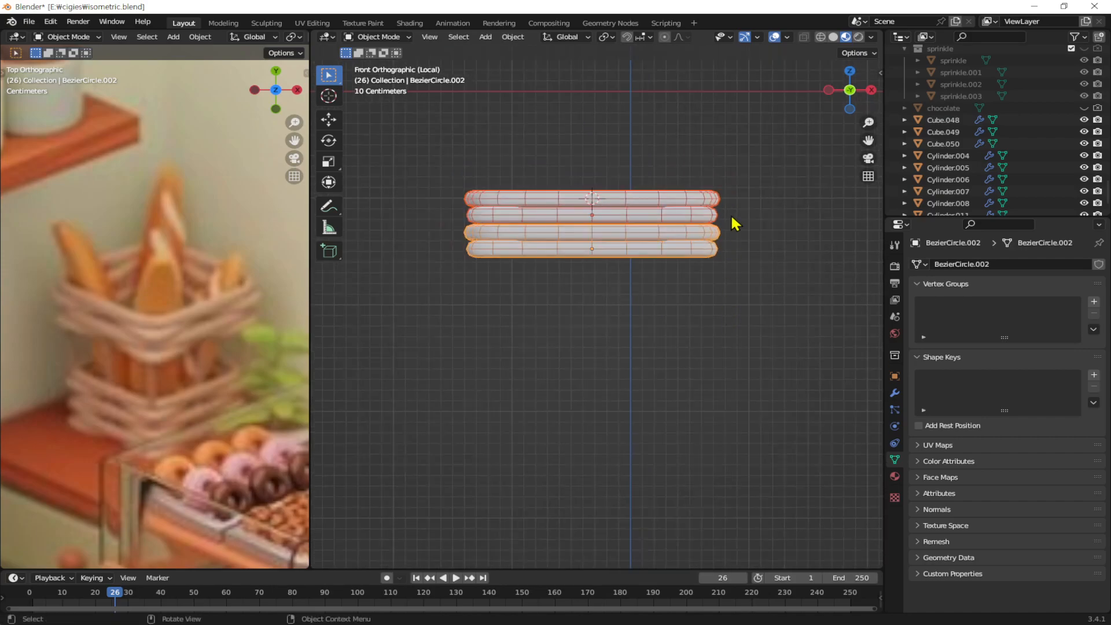
key(shift+d)
key(z)
click(728, 327)
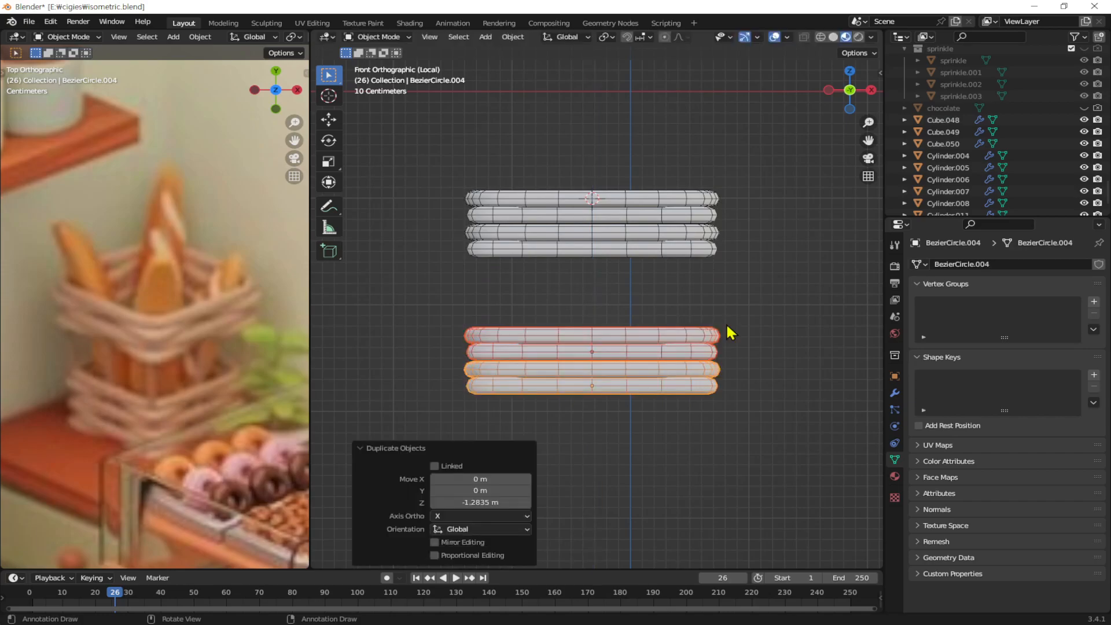
Step: Duplicate the lowest ring pair about 0.318 m down along Z, then deselect it
click(647, 374)
shift+middle_drag(712, 444, 708, 380)
key(shift+d)
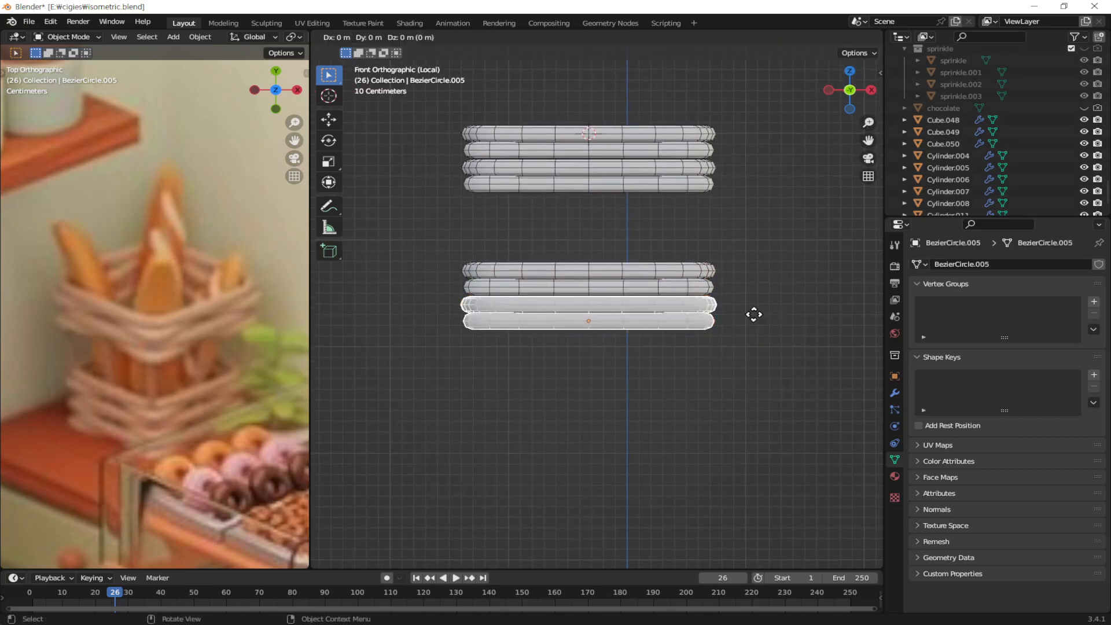
key(z)
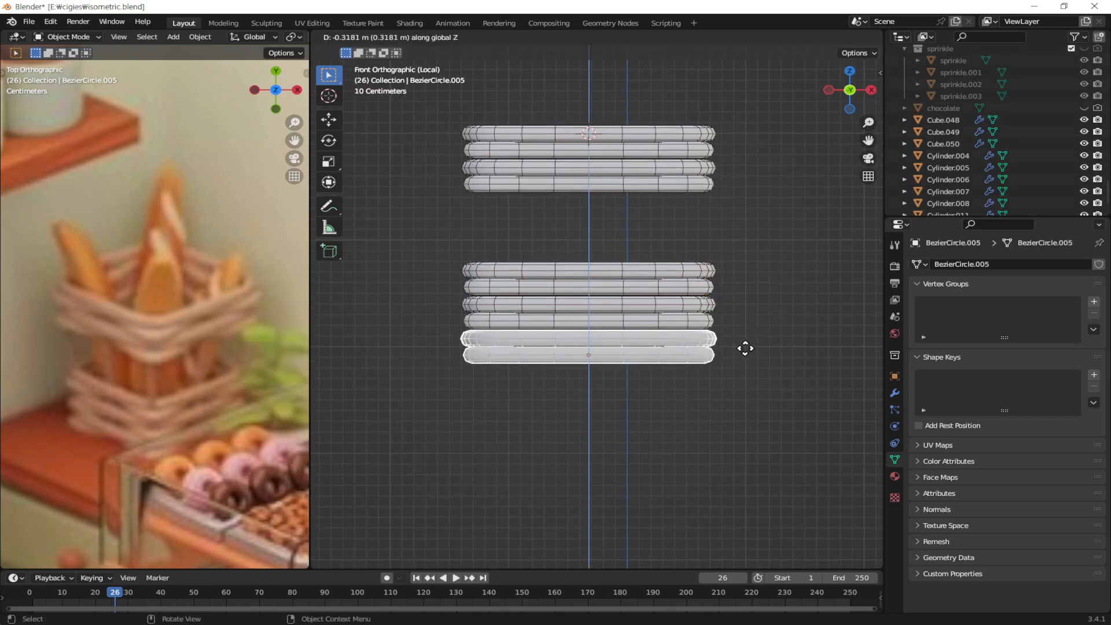
click(746, 348)
middle_drag(744, 355, 665, 399)
click(741, 418)
scroll(665, 402, up, 3)
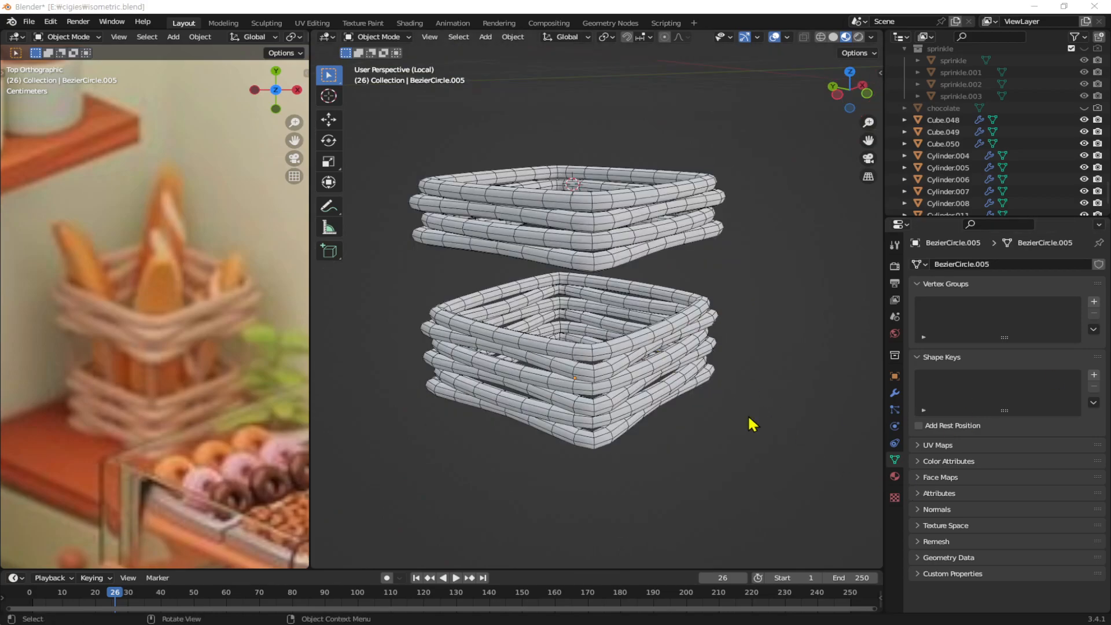
Step: Add a 32-vertex cylinder at the 3D cursor and scale it uniformly to 0.052
click(628, 352)
key(shift+a)
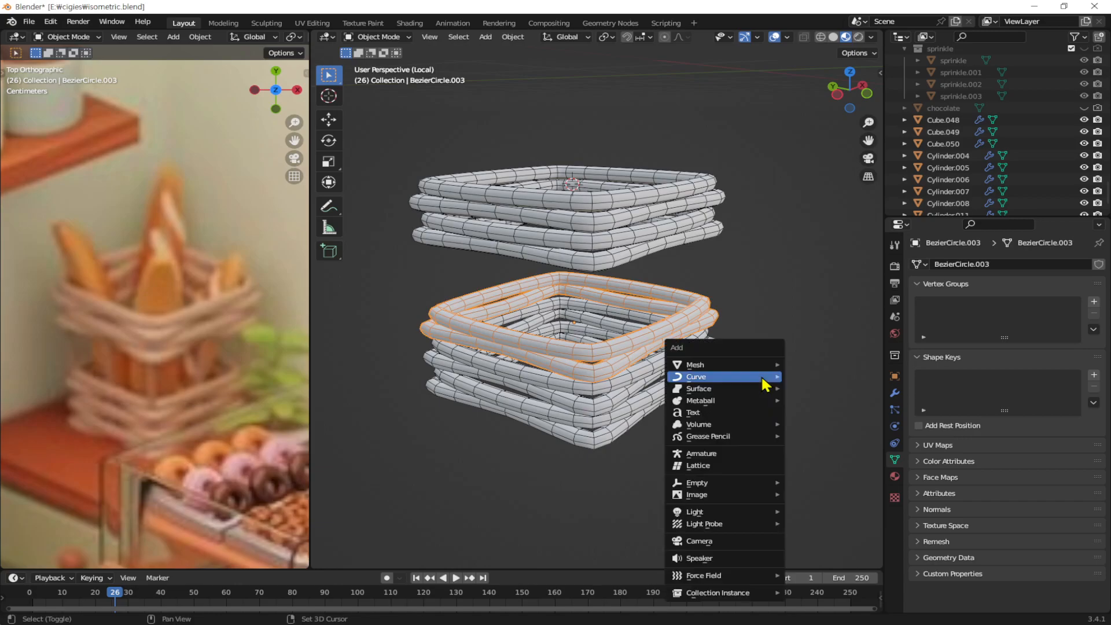
mouse_move(781, 368)
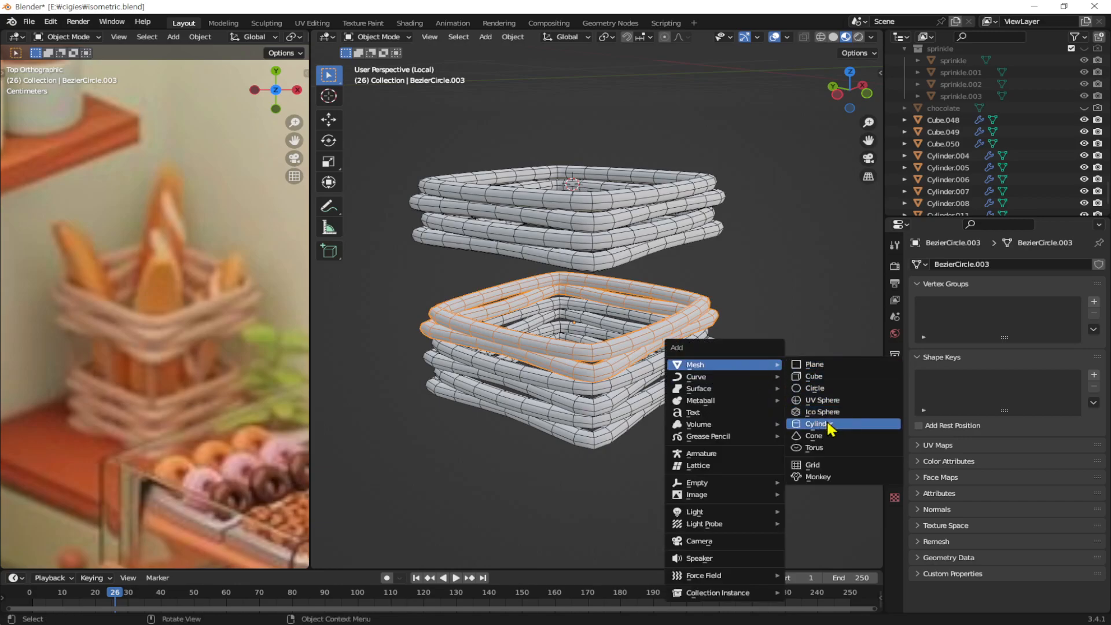
click(819, 424)
key(s)
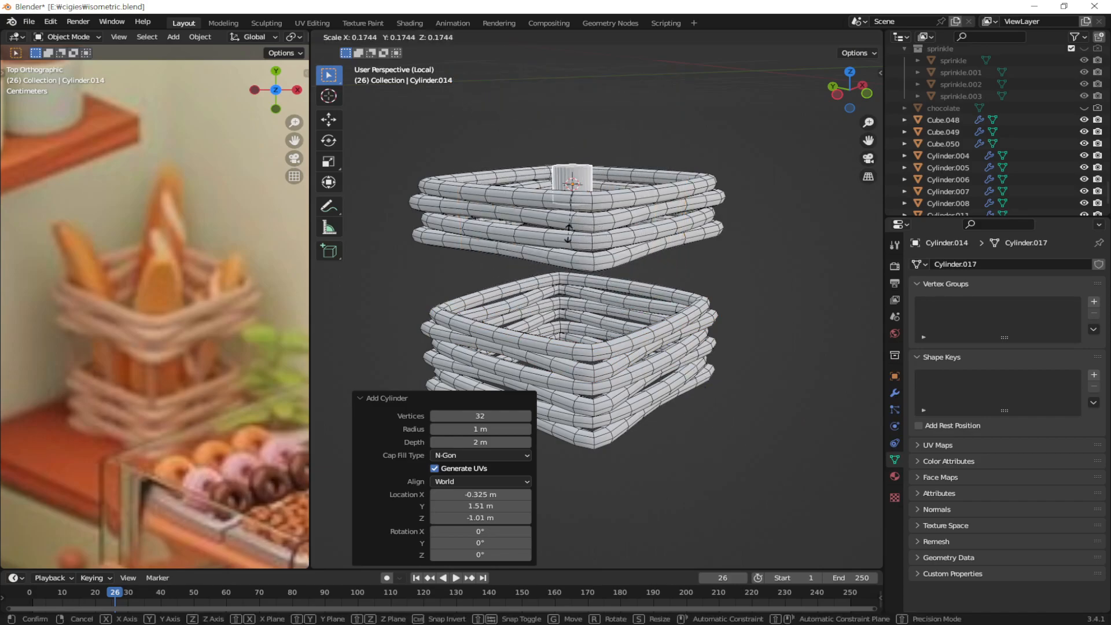
click(575, 197)
Step: Move the cylinder about 0.93 m down between the two ring sections and stretch it 8.131 times along Z
middle_drag(602, 384, 726, 311)
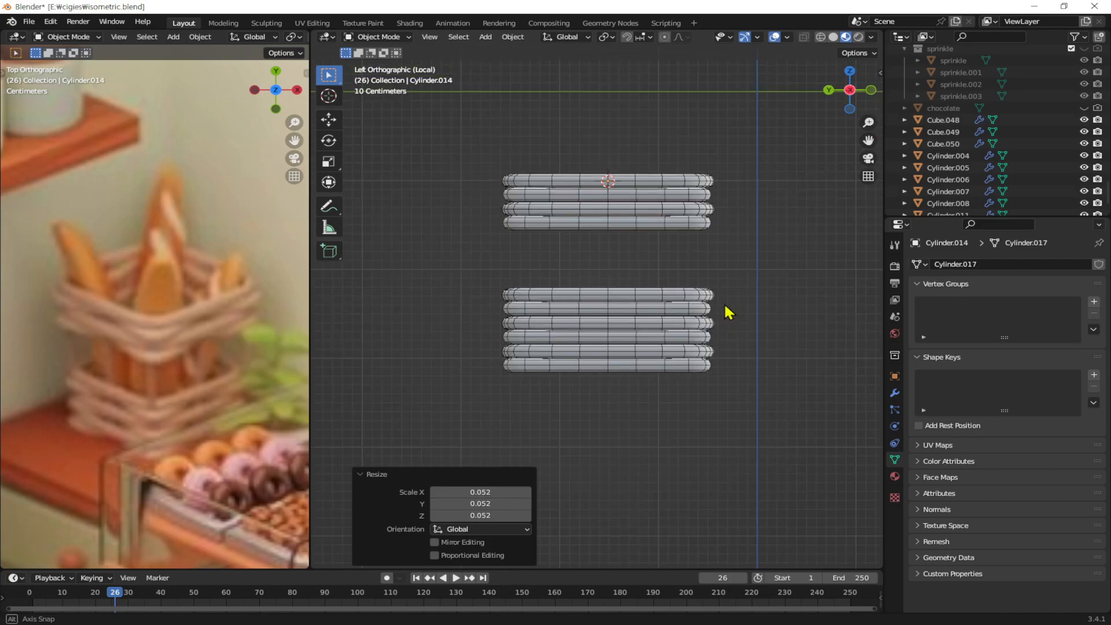
key(g)
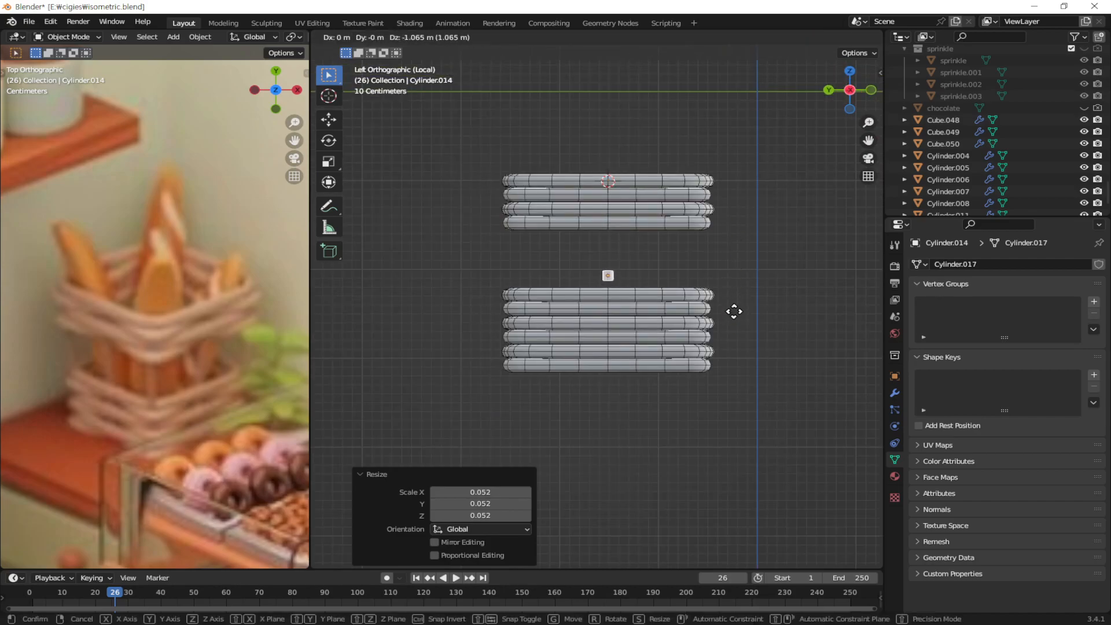
click(734, 300)
key(s)
key(z)
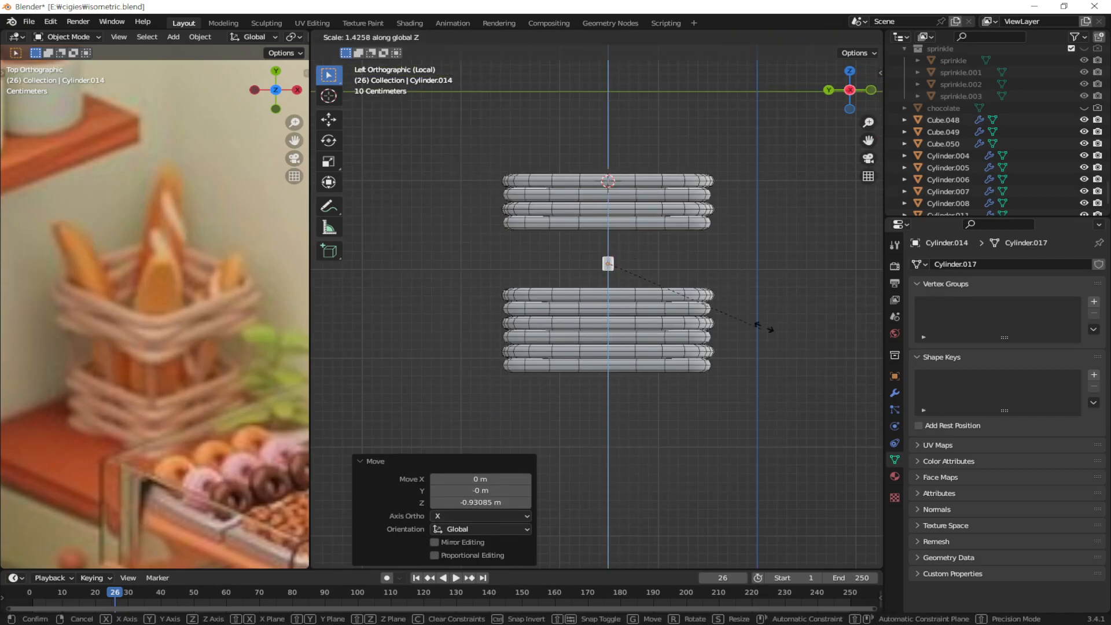
click(430, 306)
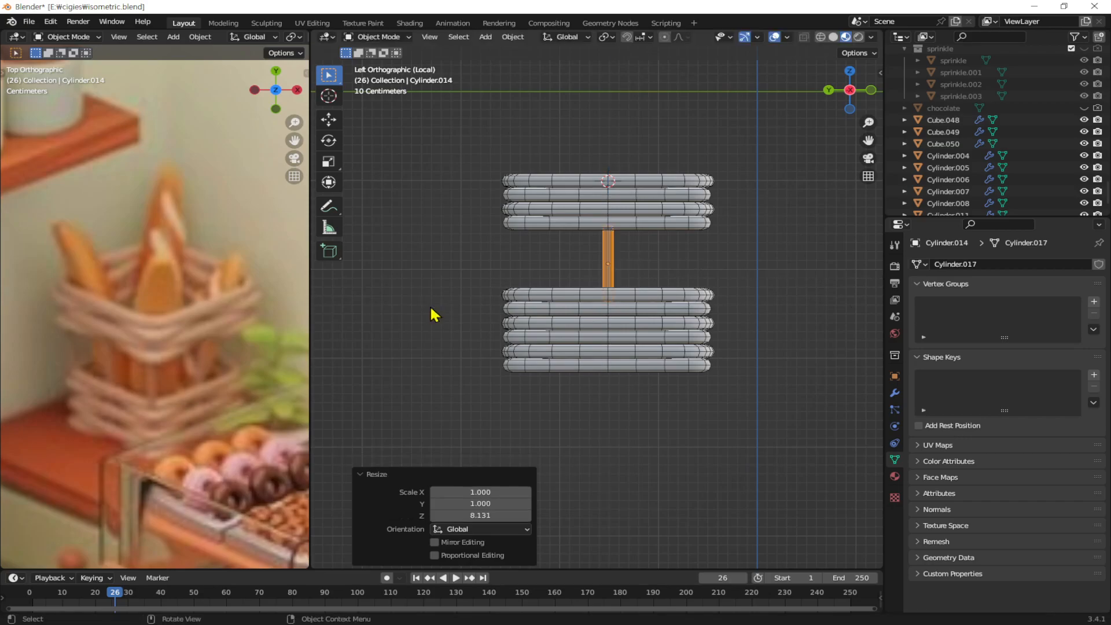
Step: Thin the post to 0.42 in X and Y only, and raise it about 0.059 m to bridge the gap
key(s)
key(shift+z)
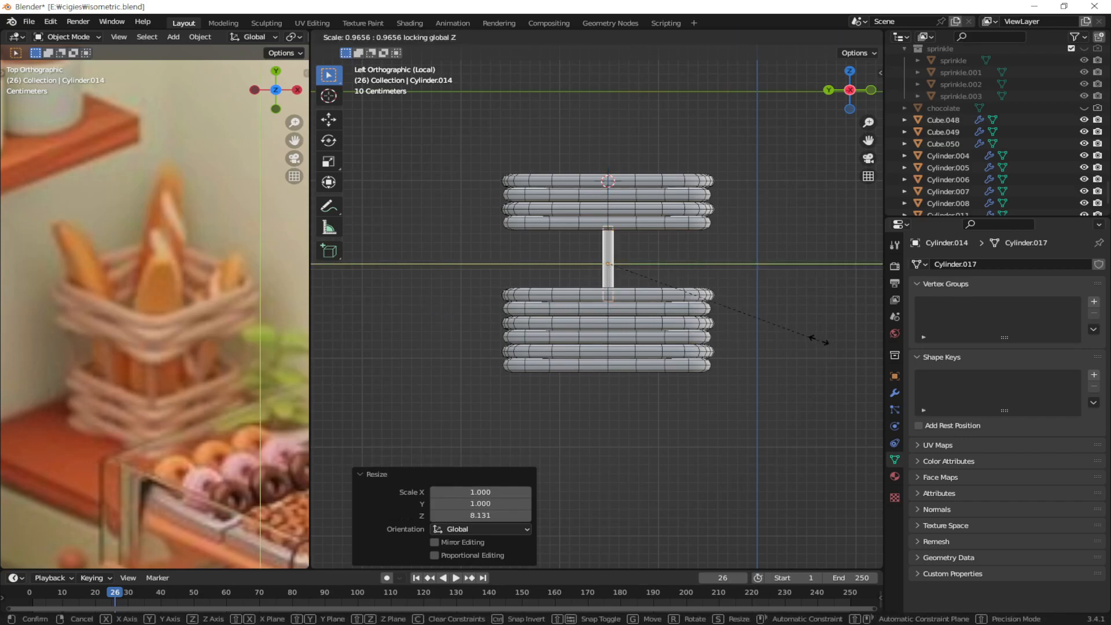
click(699, 303)
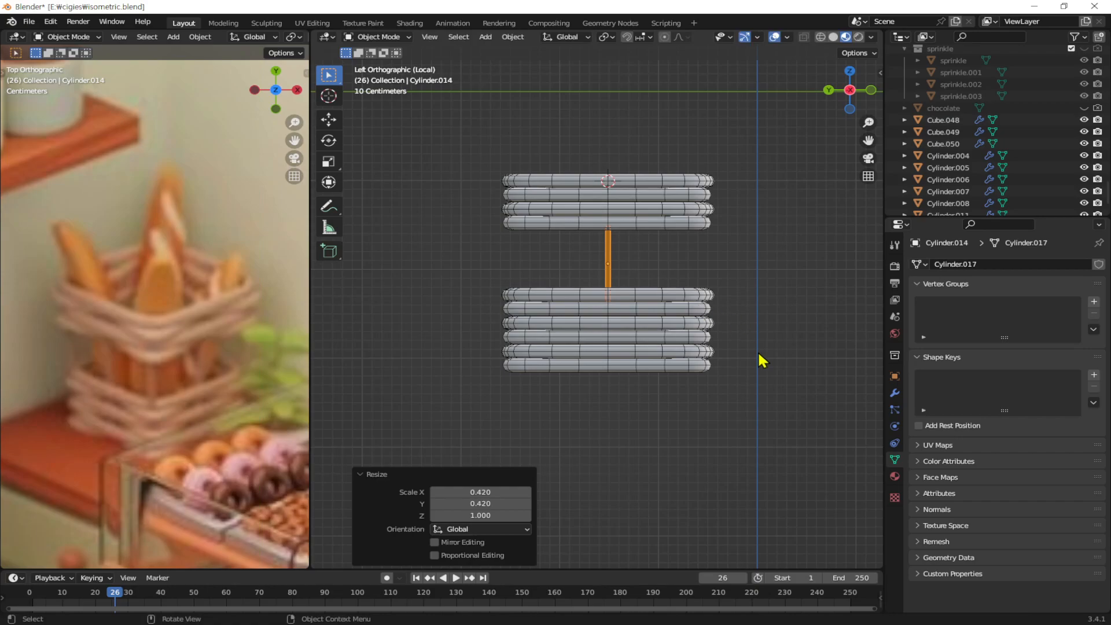
key(g)
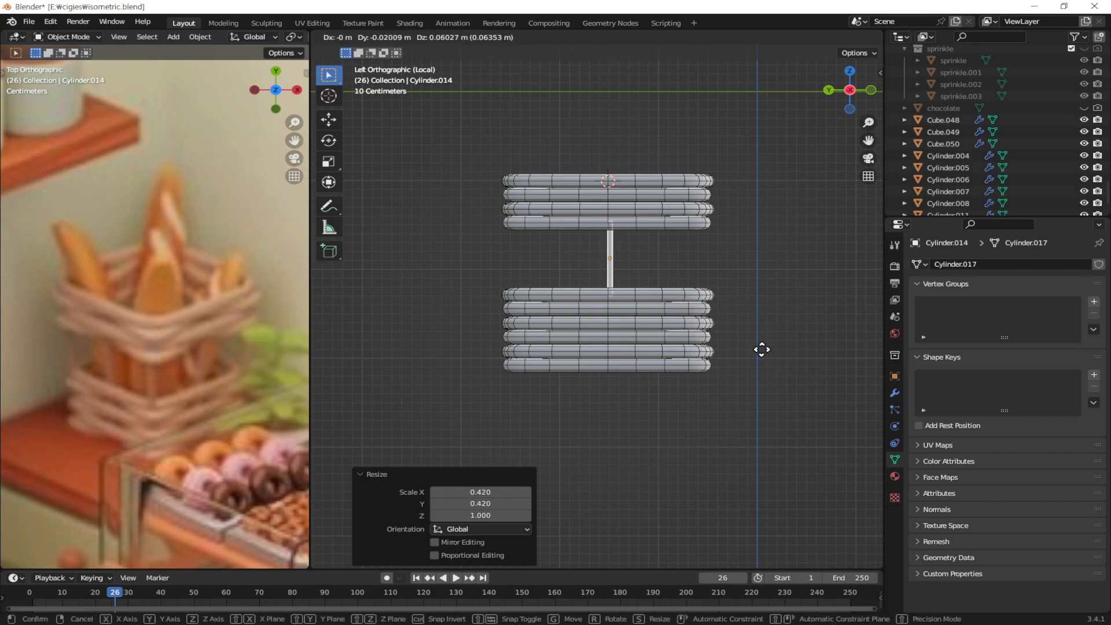
click(742, 349)
Step: Move the post about 0.971 m along negative X to the basket's side and switch to see-through solid shading
middle_drag(665, 234, 548, 253)
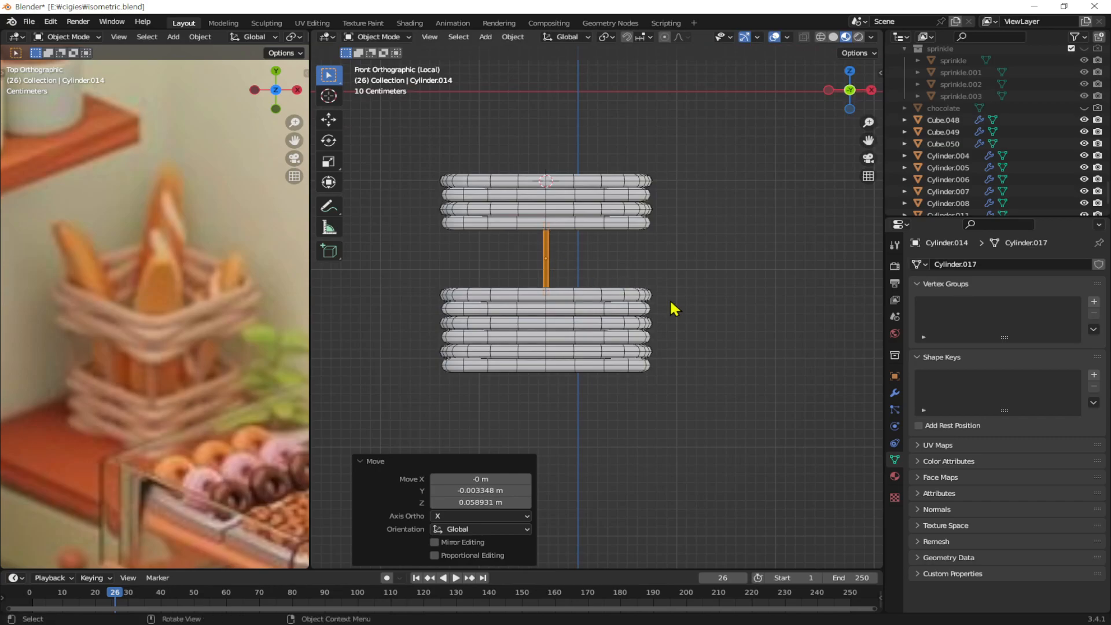
key(g)
key(x)
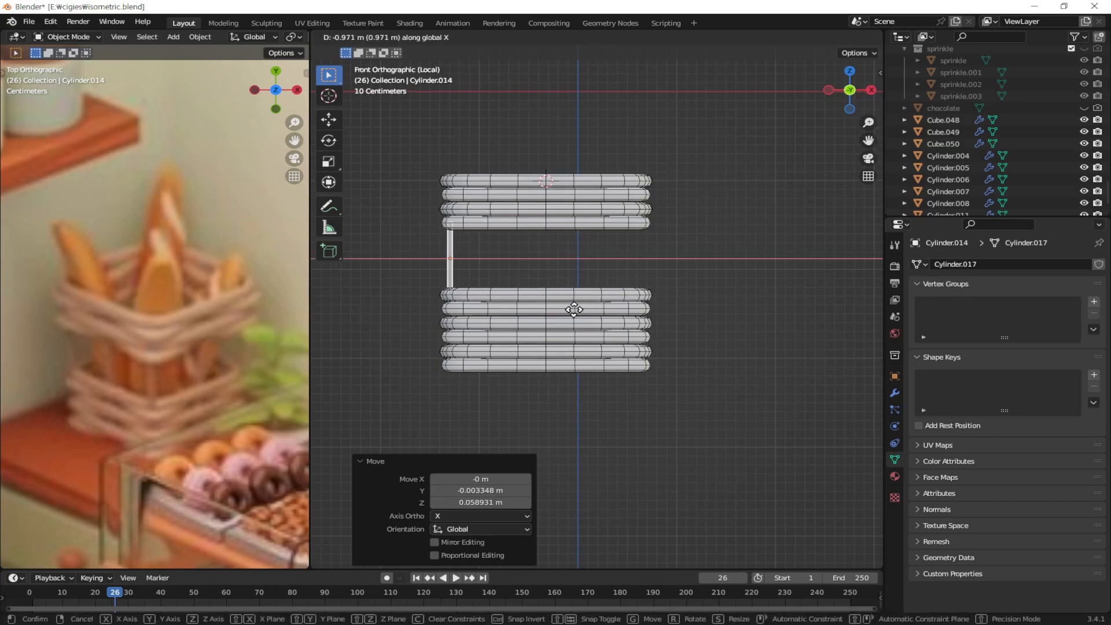
click(574, 310)
mouse_move(476, 287)
middle_down()
mouse_move(650, 422)
mouse_move(625, 405)
mouse_move(709, 446)
mouse_move(703, 330)
middle_up()
scroll(702, 330, up, 2)
key(z)
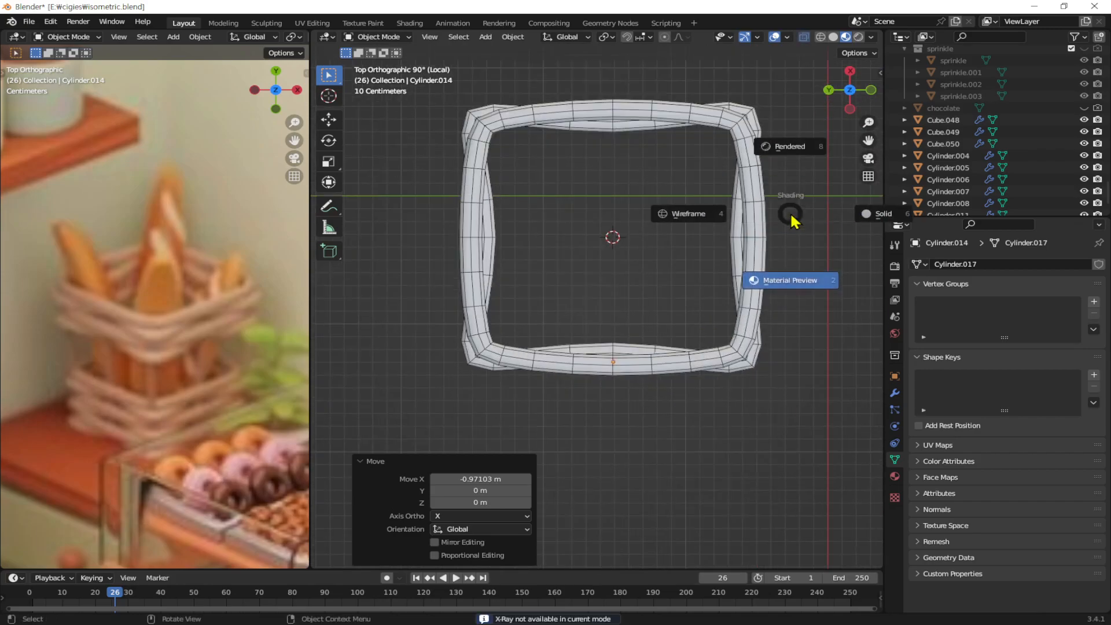
click(881, 212)
Step: Duplicate the post in top view to the adjacent corner, the middle of the neighbouring side, and its far corner
shift+middle_drag(746, 288, 711, 307)
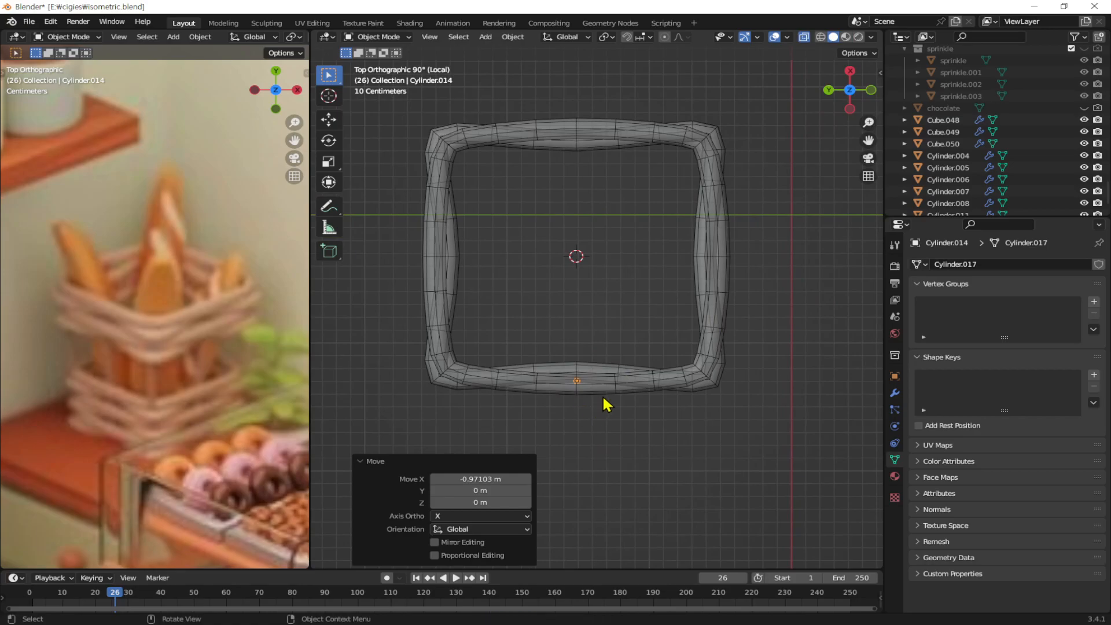
key(shift+d)
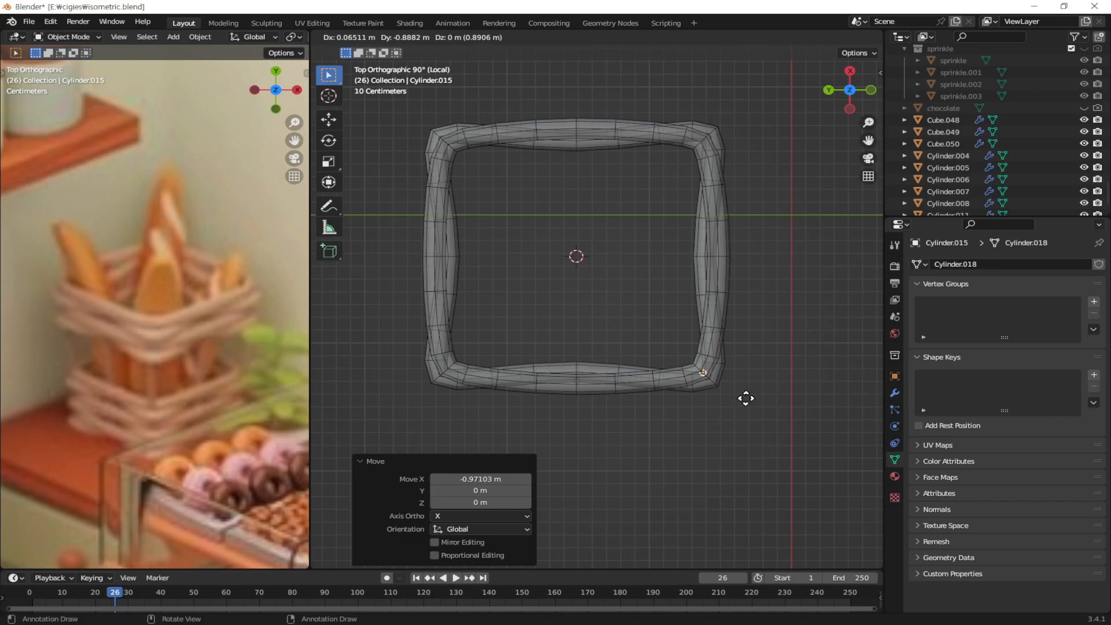
click(753, 404)
key(shift+d)
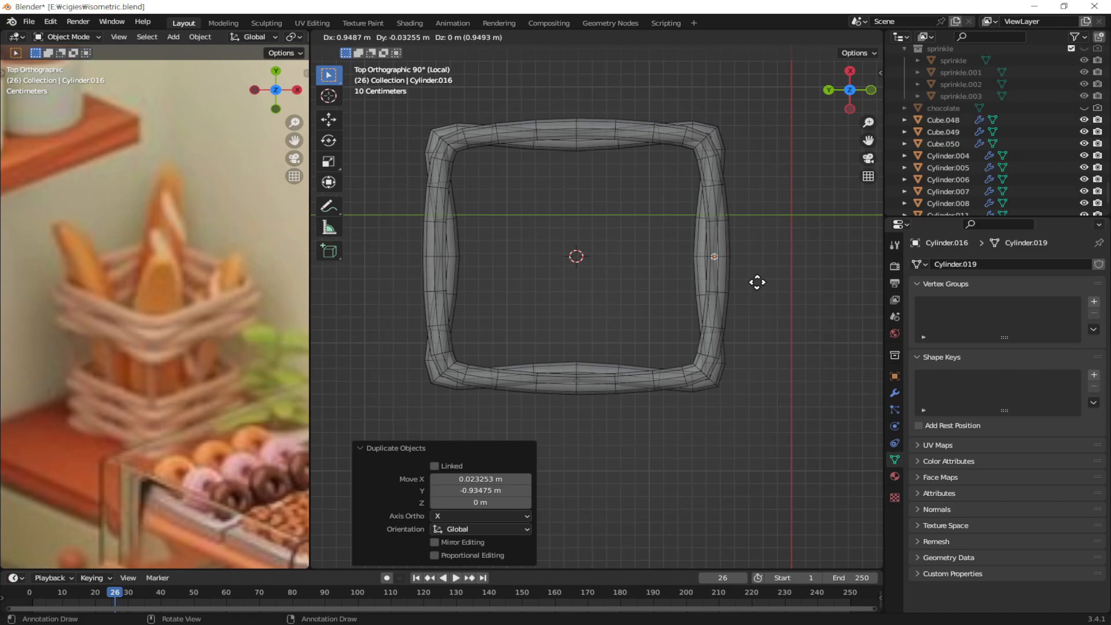
click(750, 289)
key(shift+d)
click(765, 182)
Step: Duplicate the post four more times to fill the remaining side midpoints and corners around the basket
key(shift+d)
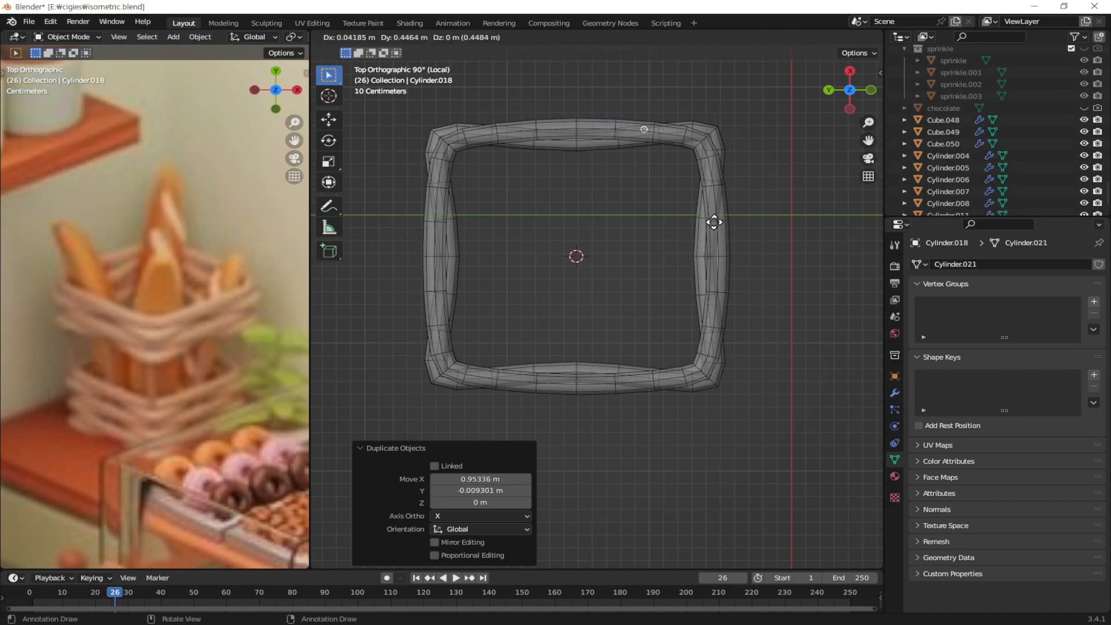
click(653, 233)
key(shift+d)
click(572, 253)
key(shift+d)
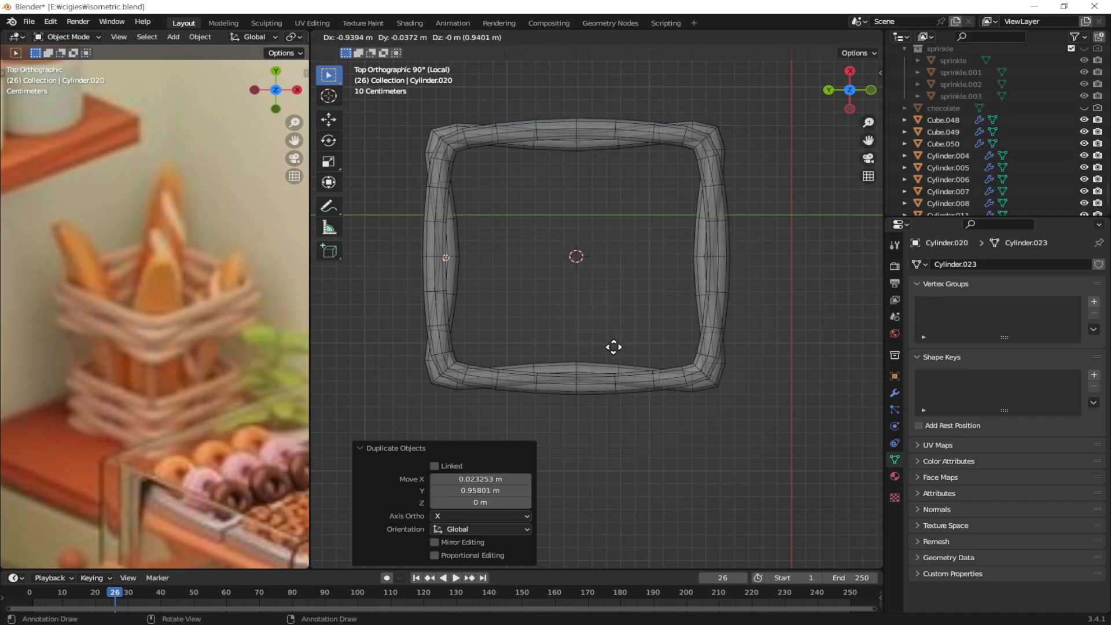
click(616, 345)
key(shift+d)
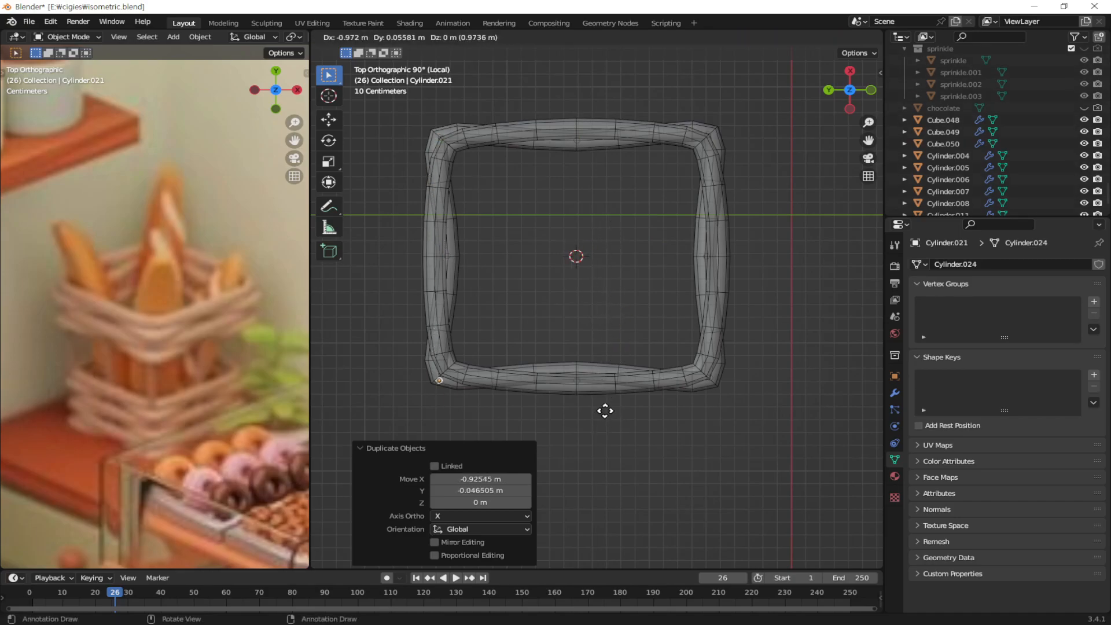
click(604, 408)
Step: Shift the original side-midpoint post about 0.07 m along X towards the basket's centre, then deselect it
middle_drag(625, 426, 630, 351)
click(587, 336)
middle_drag(699, 322, 686, 360)
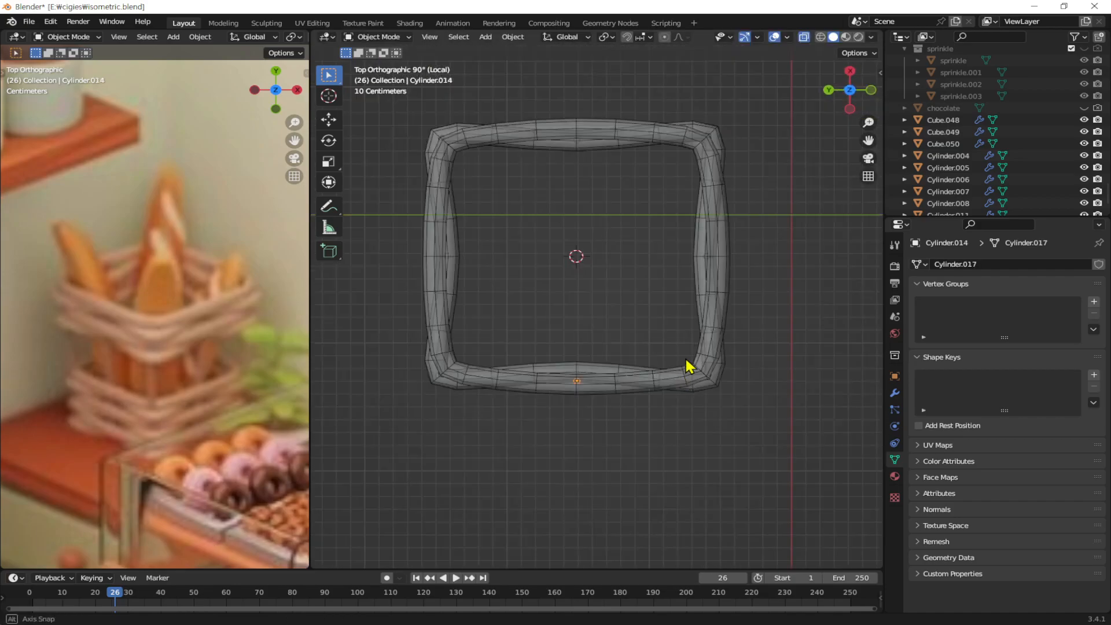
key(g)
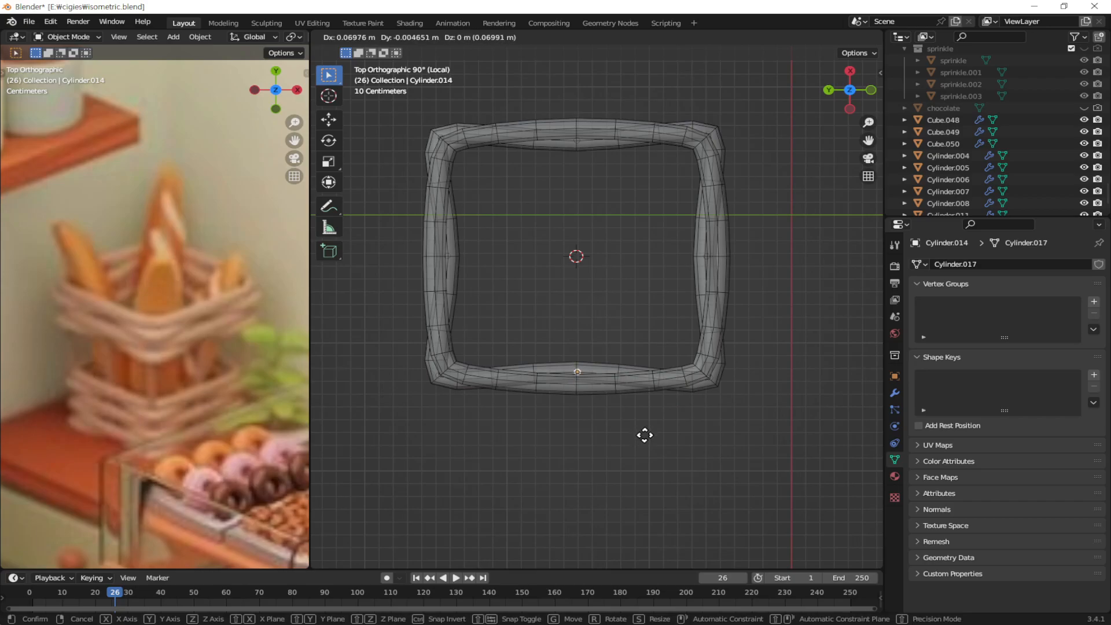
click(649, 437)
middle_drag(652, 446, 794, 158)
click(737, 307)
Step: Select all of the basket's rings and posts and leave local view to show the full café scene
drag(816, 118, 512, 420)
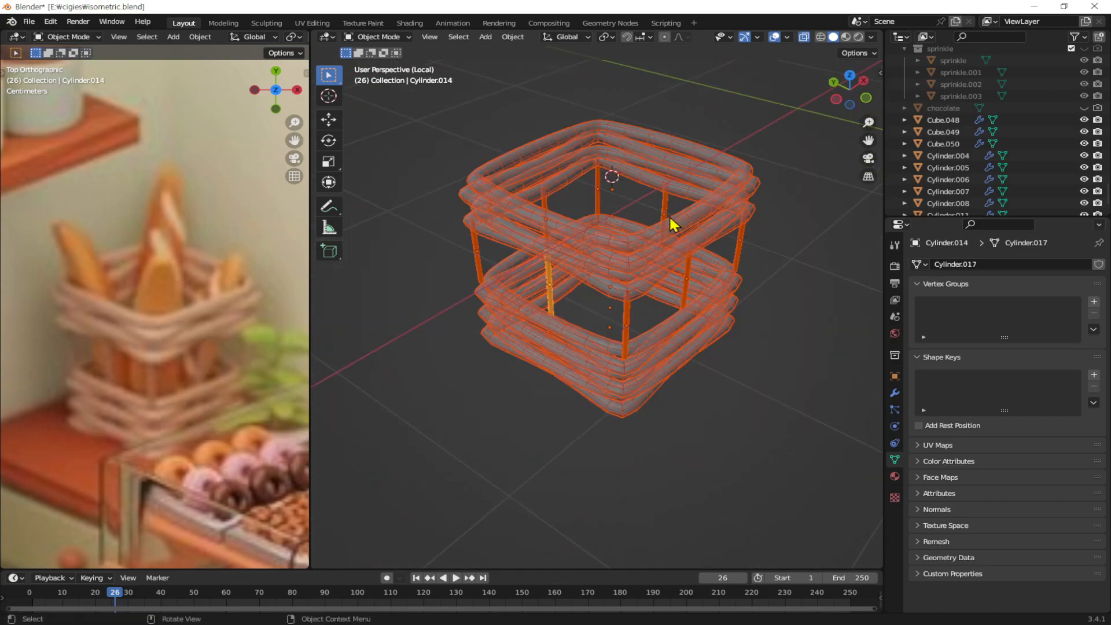
middle_drag(549, 288, 640, 417)
key(KP_Divide)
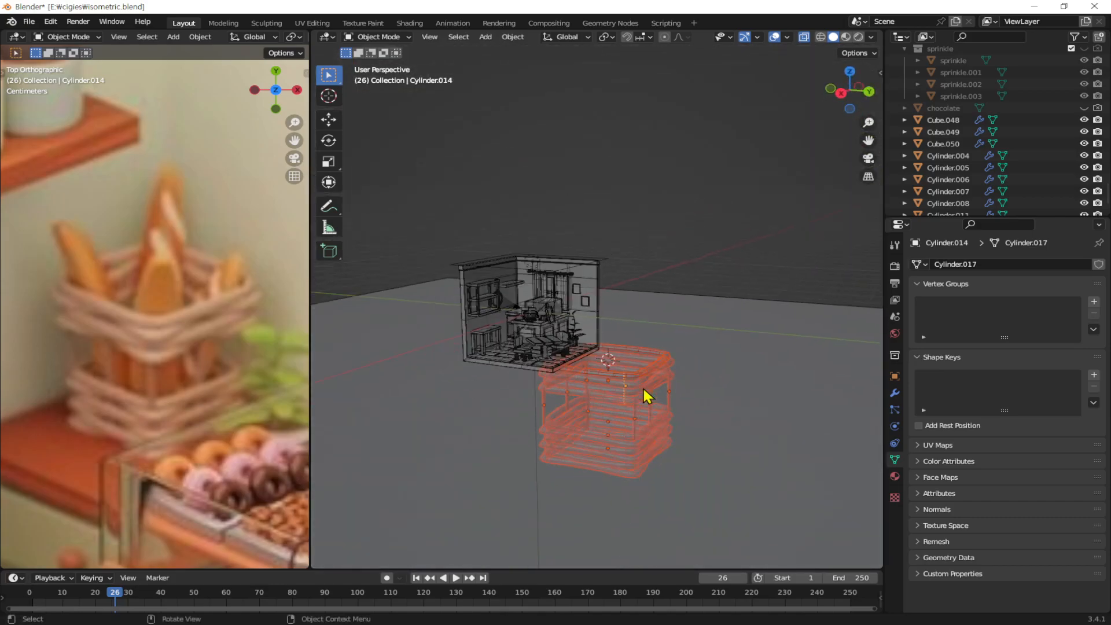
Step: Scale the whole basket down to fit the room, then move it in right view about -2.09 m in Y and 2.09 m in Z
key(s)
click(626, 435)
alt+middle_drag(670, 440, 700, 423)
key(Left)
key(g)
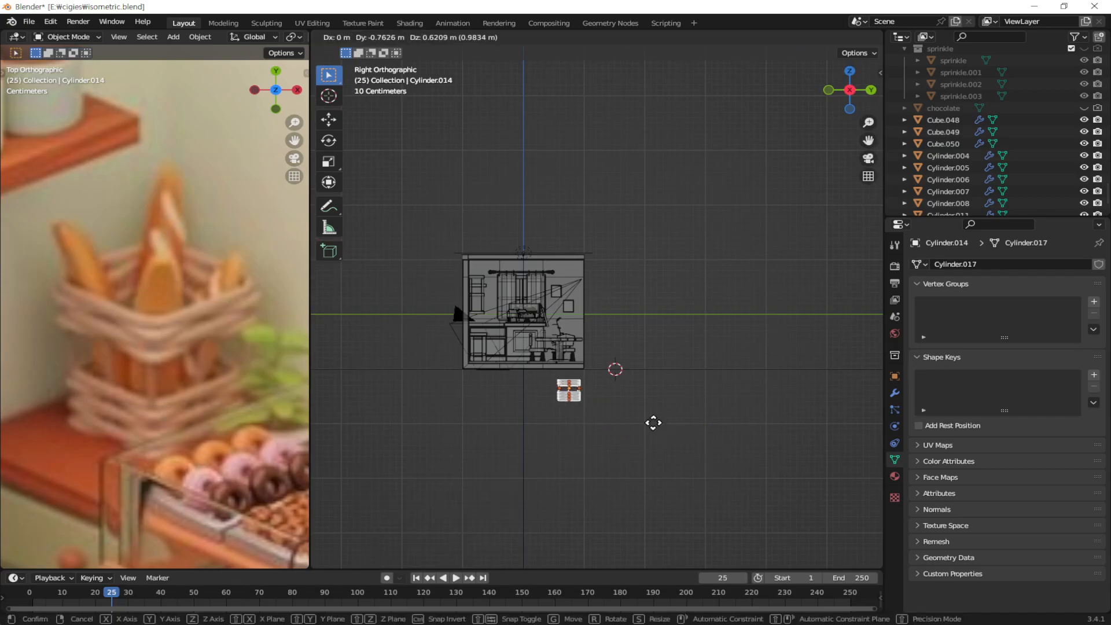
click(593, 357)
middle_drag(536, 318, 425, 350)
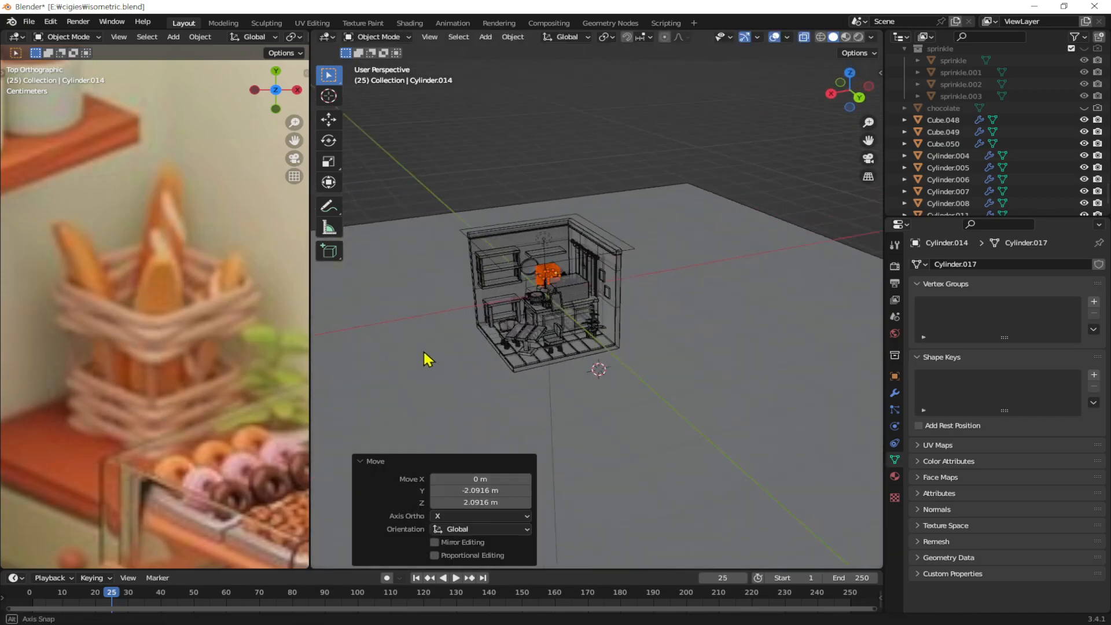
Step: Move the basket in right view about -0.109 m in Y and -0.052 m in Z, towards the back counter
scroll(551, 285, up, 4)
middle_drag(551, 276, 646, 276)
shift+middle_drag(460, 389, 807, 320)
key(g)
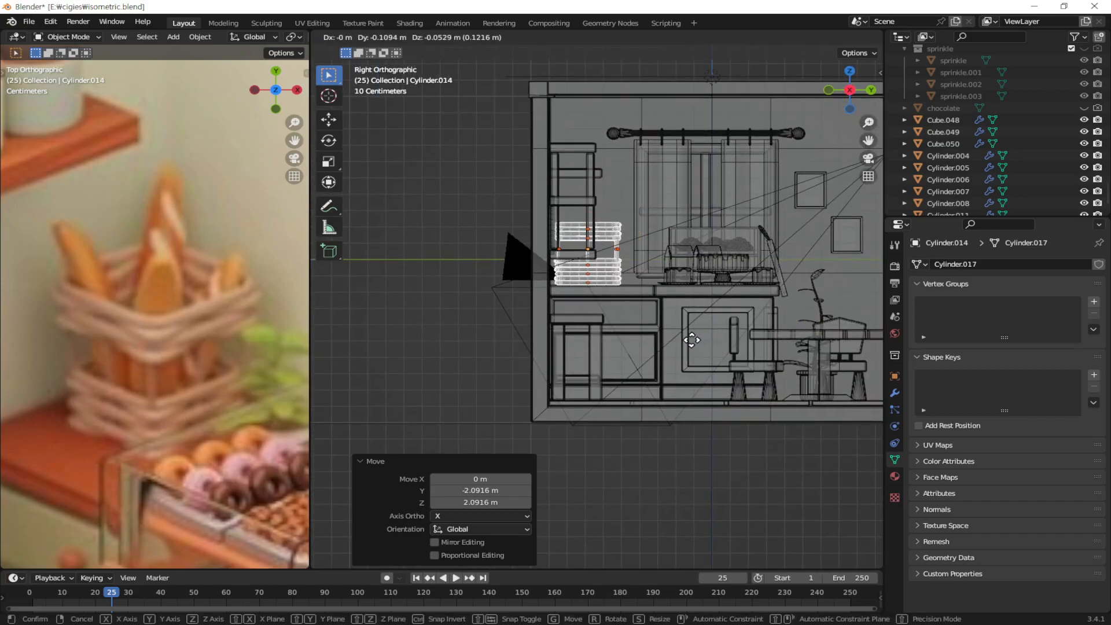
click(697, 346)
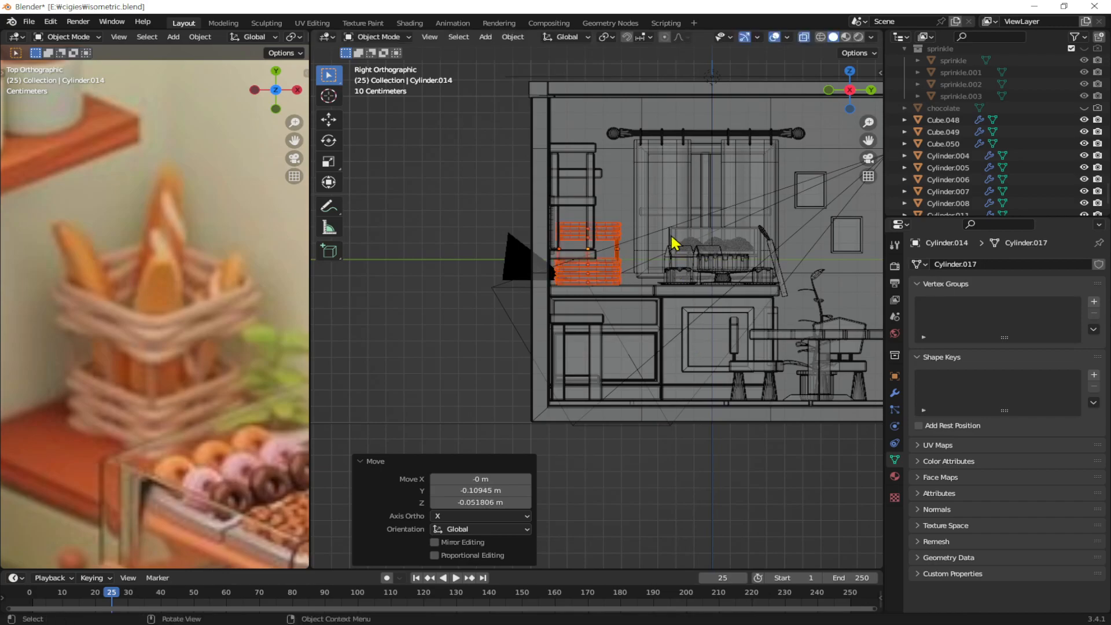
Step: Turn off X-ray and move the basket about -0.326 m along X, over the corner counter
key(KP_Decimal)
middle_drag(683, 265, 683, 353)
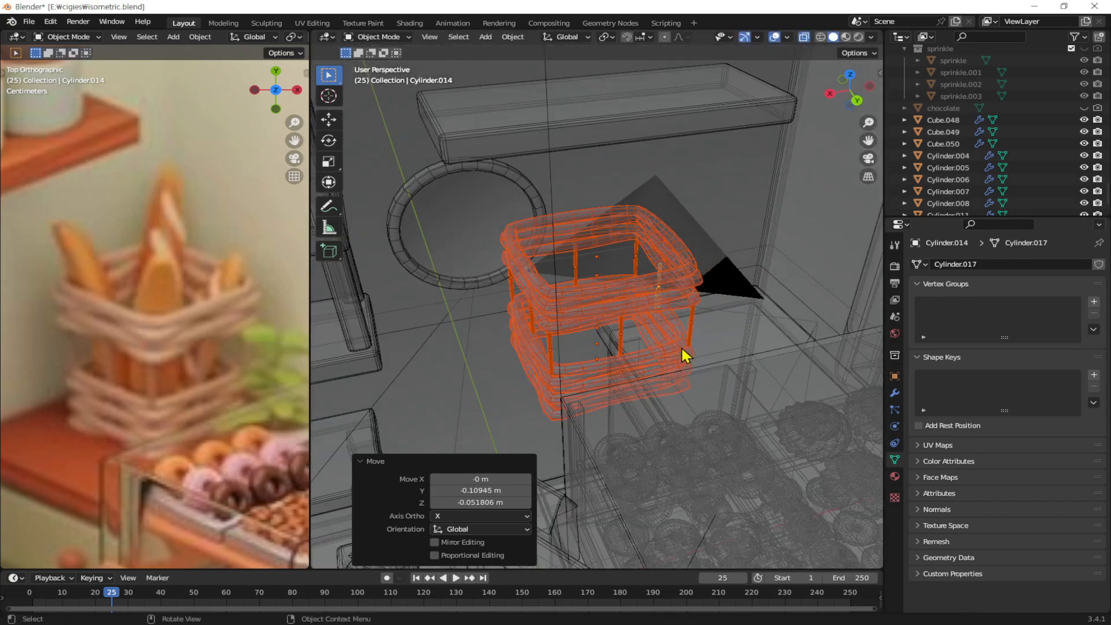
key(alt+z)
mouse_move(759, 350)
middle_down()
mouse_move(704, 397)
mouse_move(709, 382)
middle_up()
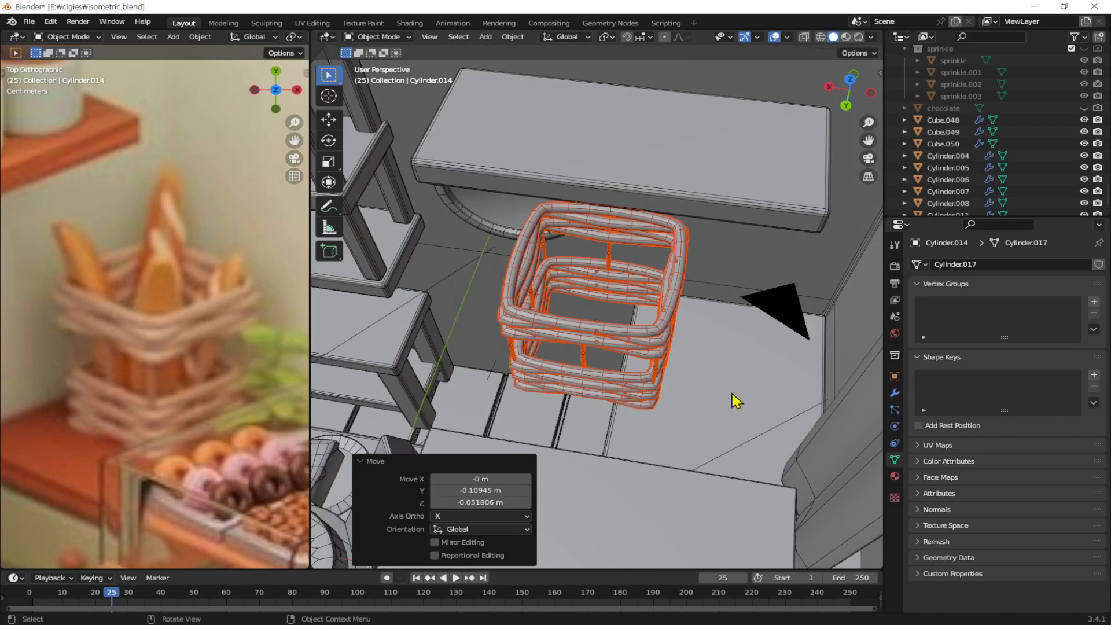
key(g)
key(x)
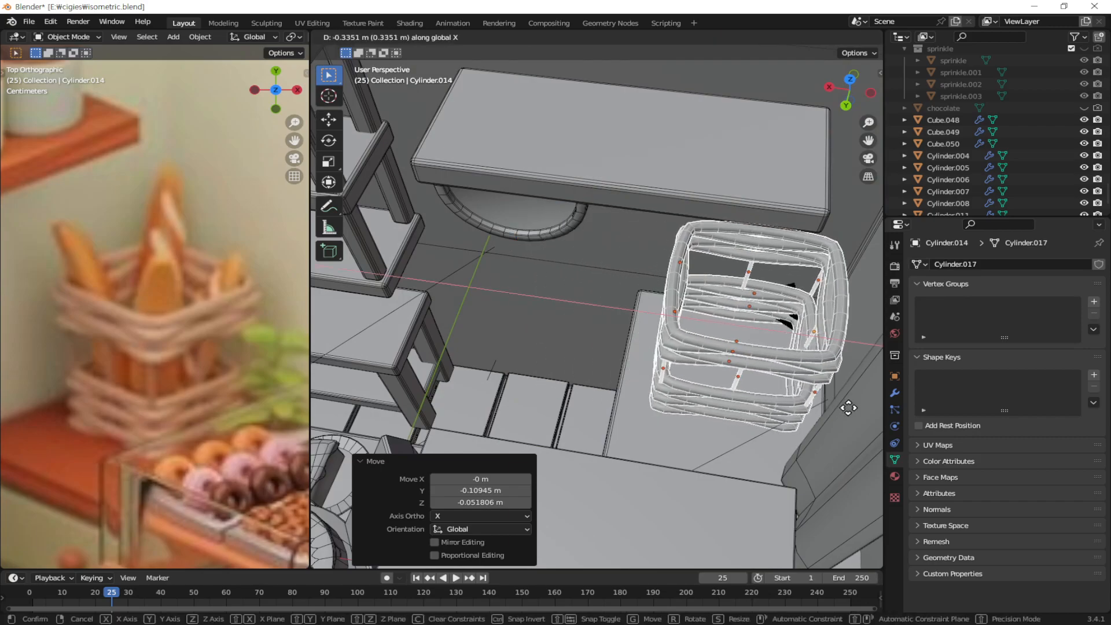
click(844, 408)
Step: Scale the basket down uniformly in two passes, the second by a factor of 0.975
middle_drag(720, 442, 826, 397)
key(s)
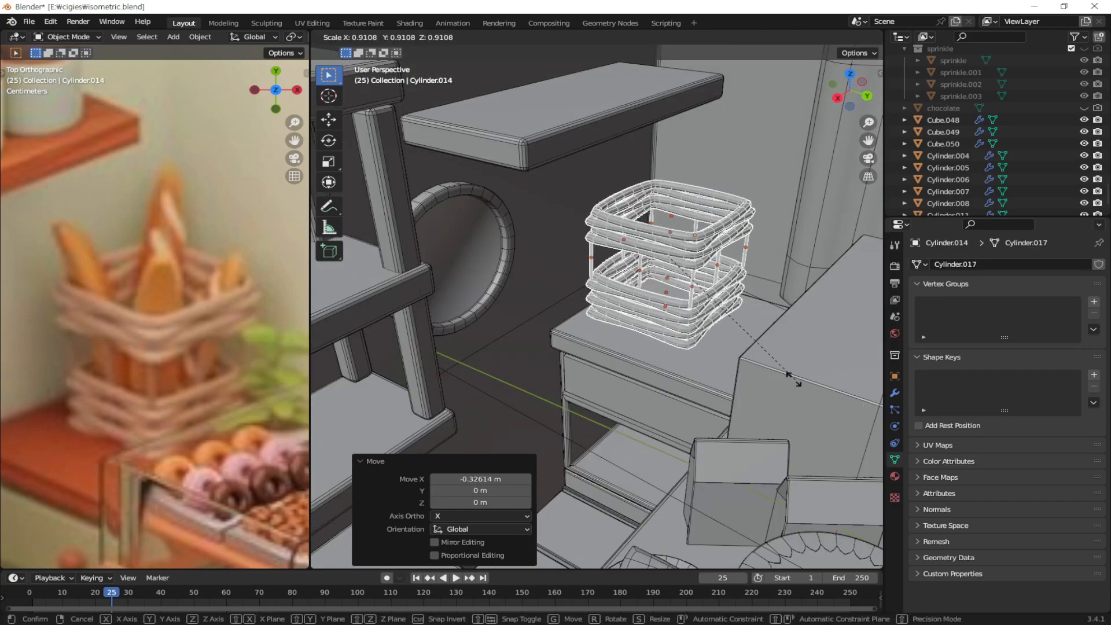
click(776, 356)
middle_drag(779, 355, 826, 278)
key(s)
click(784, 315)
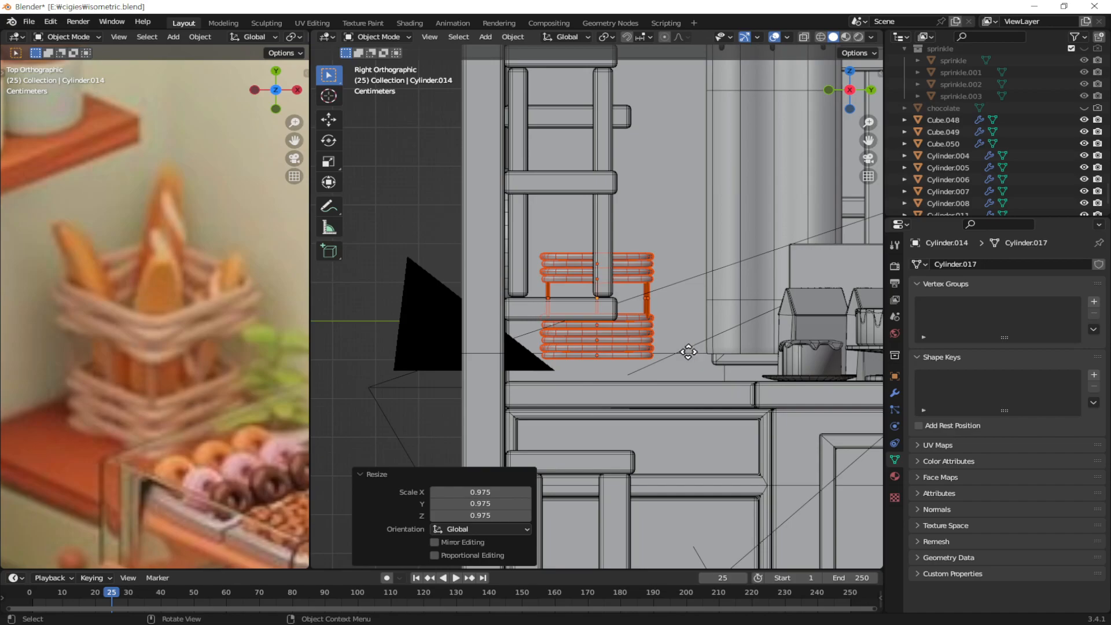
Step: Lower the basket onto the counter by about -0.065 m in Y and -0.057 m in Z, then shift it about -0.1 m along X
key(g)
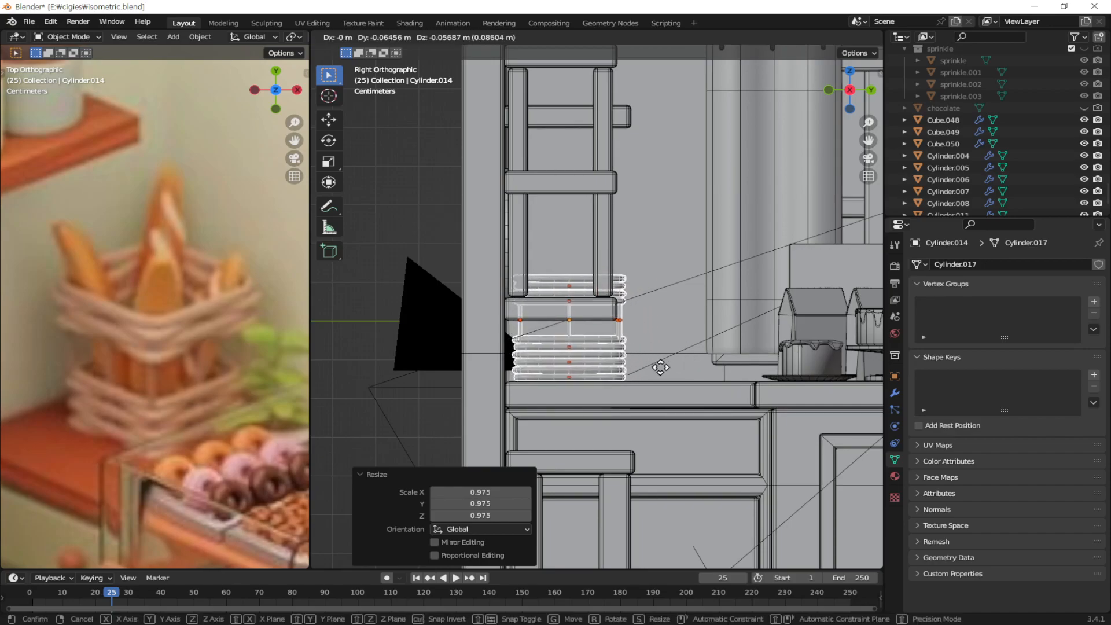
click(660, 364)
middle_drag(740, 303, 630, 397)
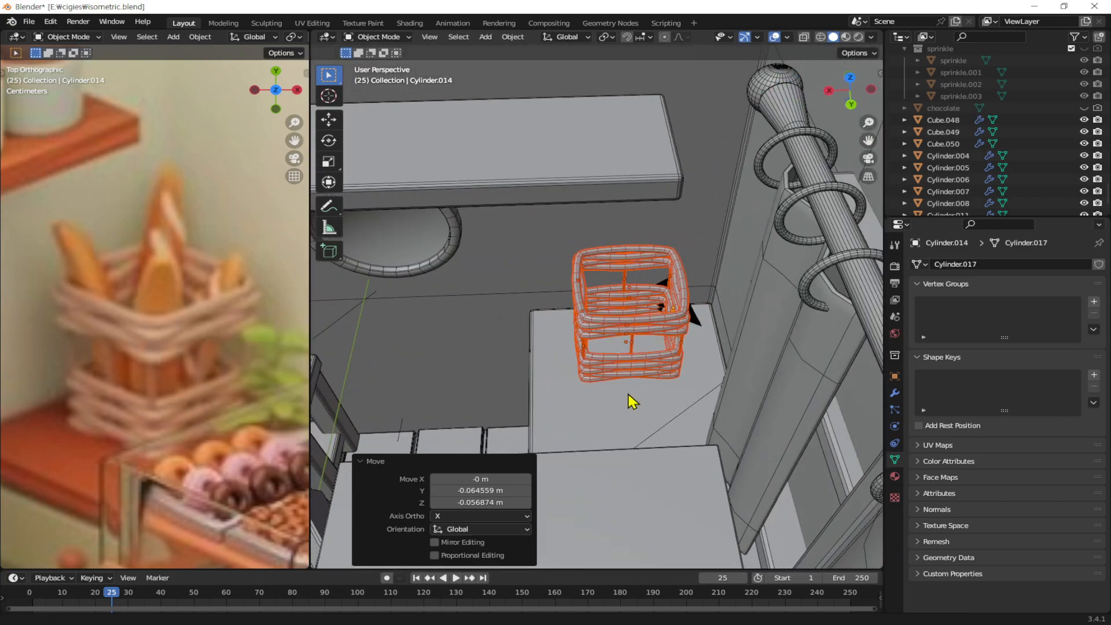
key(g)
key(x)
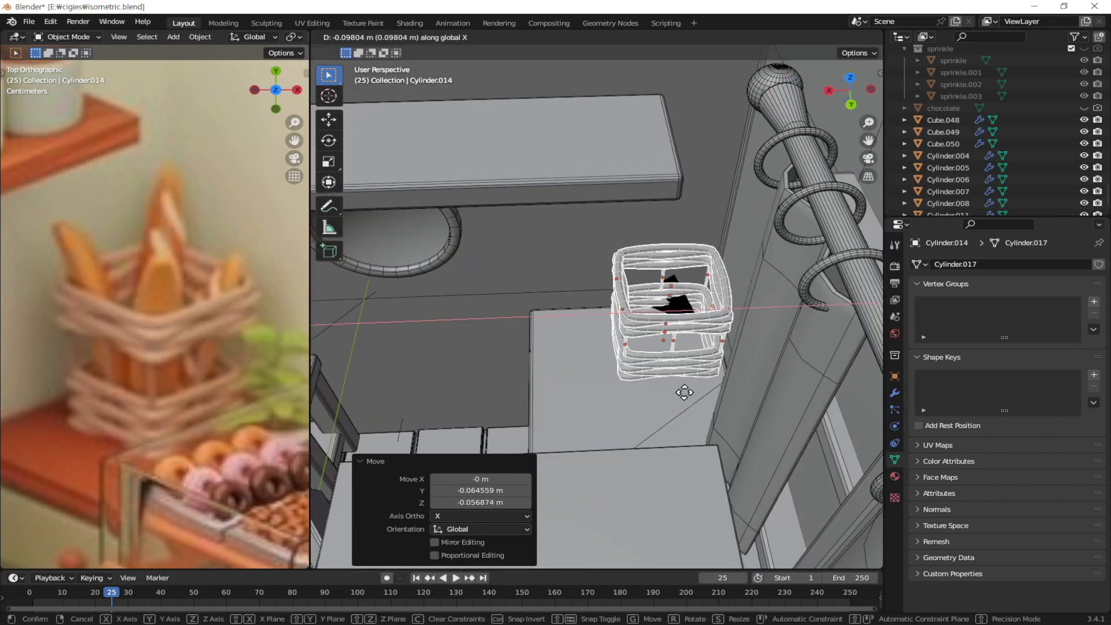
click(686, 399)
Step: Adjust the basket's position on the corner counter along Y and deselect it
middle_drag(685, 400, 690, 368)
key(g)
key(y)
click(707, 363)
scroll(724, 372, down, 4)
click(720, 84)
Step: Duplicate the floor plant with its pot in right view, offset about -1.017 m in Y and 0.754 m in Z, above the counter
middle_drag(719, 308, 642, 325)
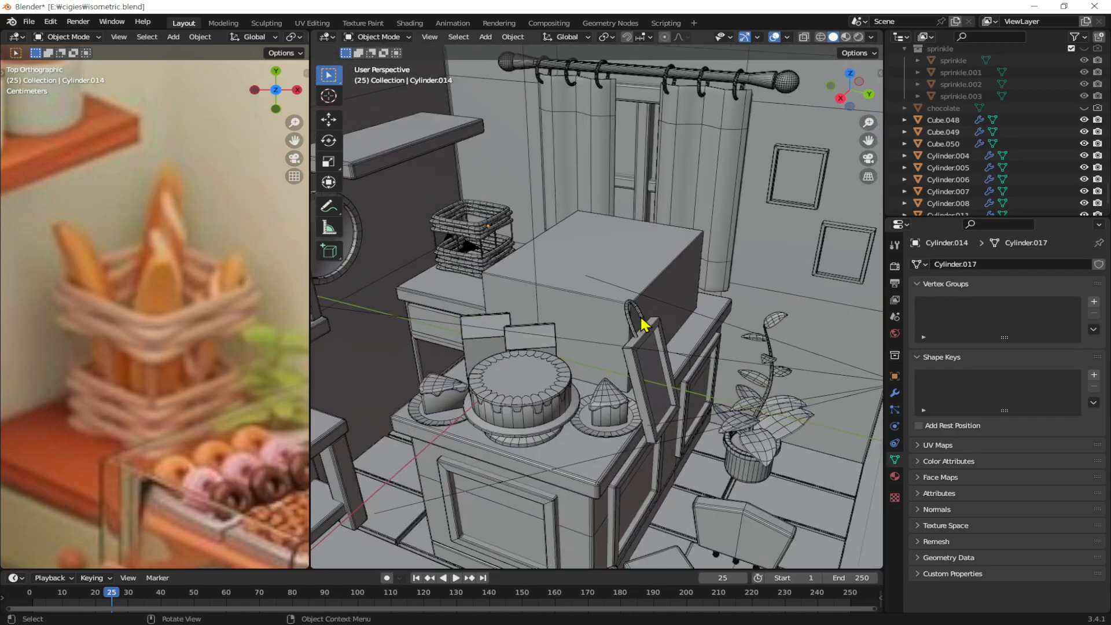
click(754, 428)
click(759, 451)
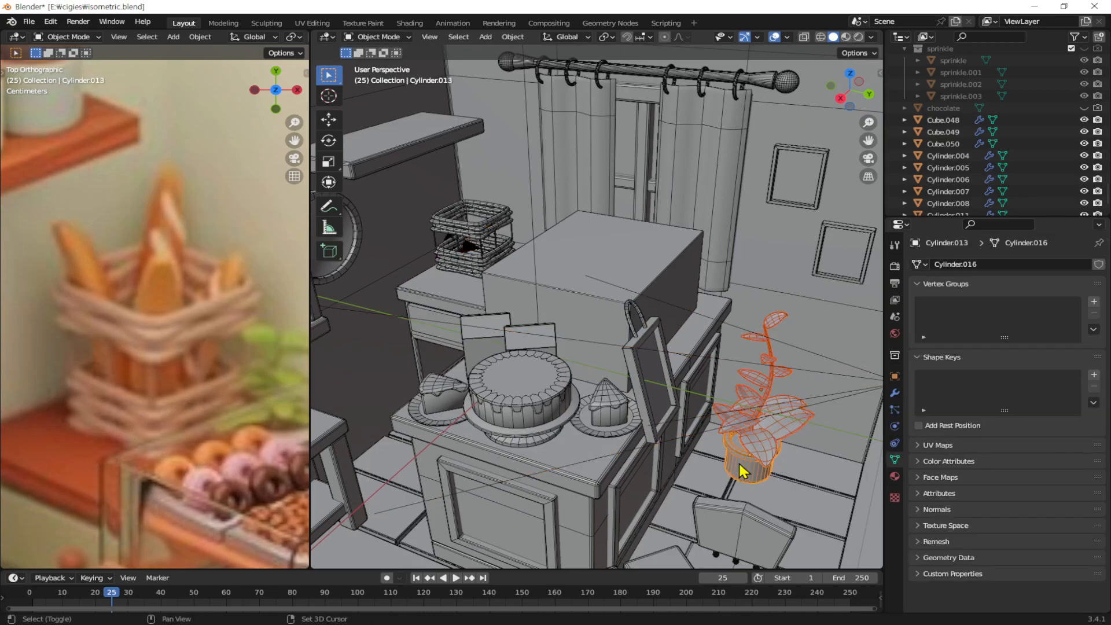
alt+middle_drag(649, 379, 696, 340)
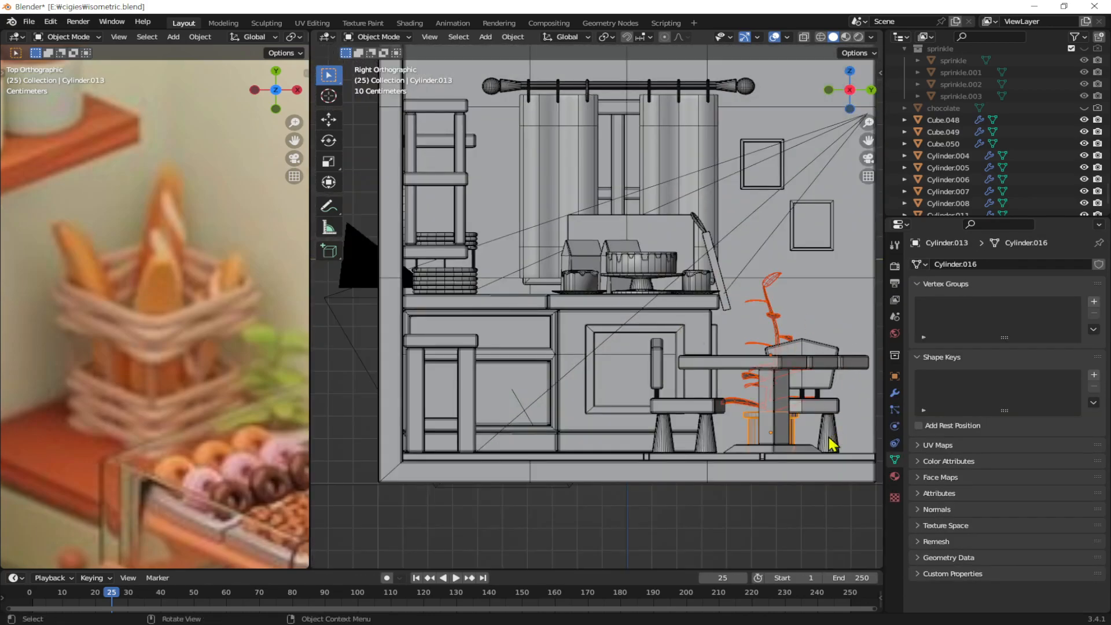
key(shift+d)
click(524, 308)
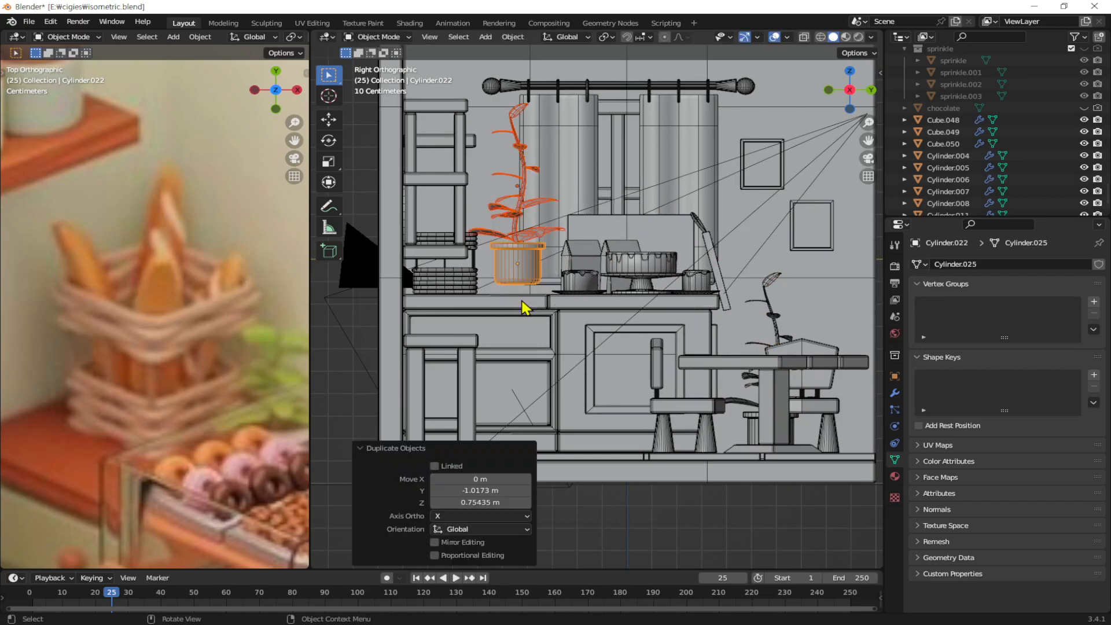
Step: Scale the duplicated potted plant to 0.323 and lower it about 0.22 m onto the counter beside the basket
key(s)
click(588, 286)
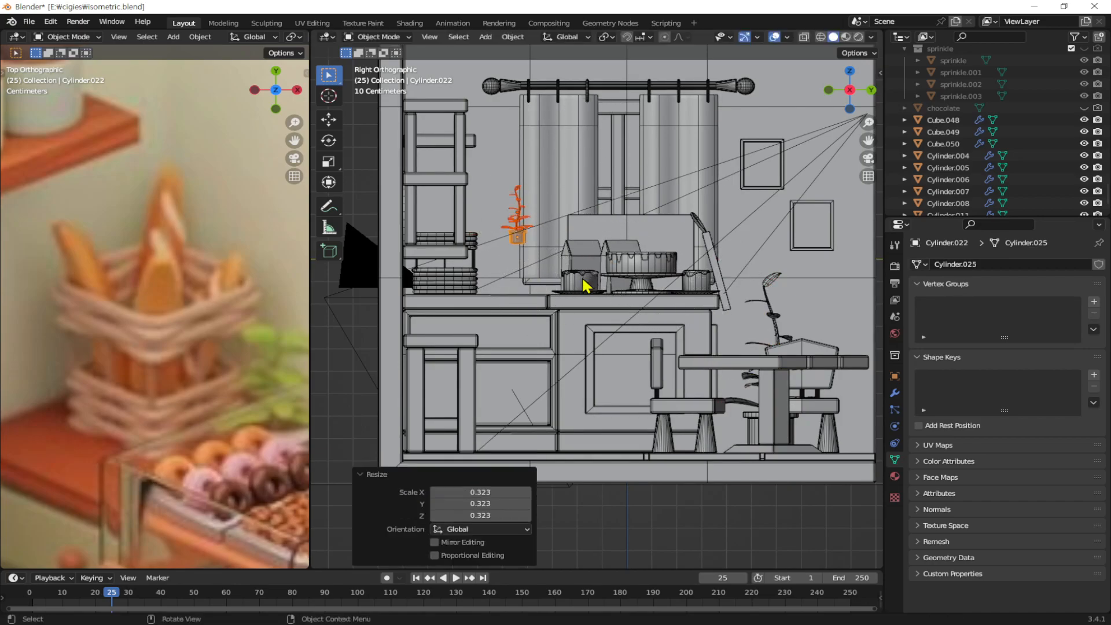
key(g)
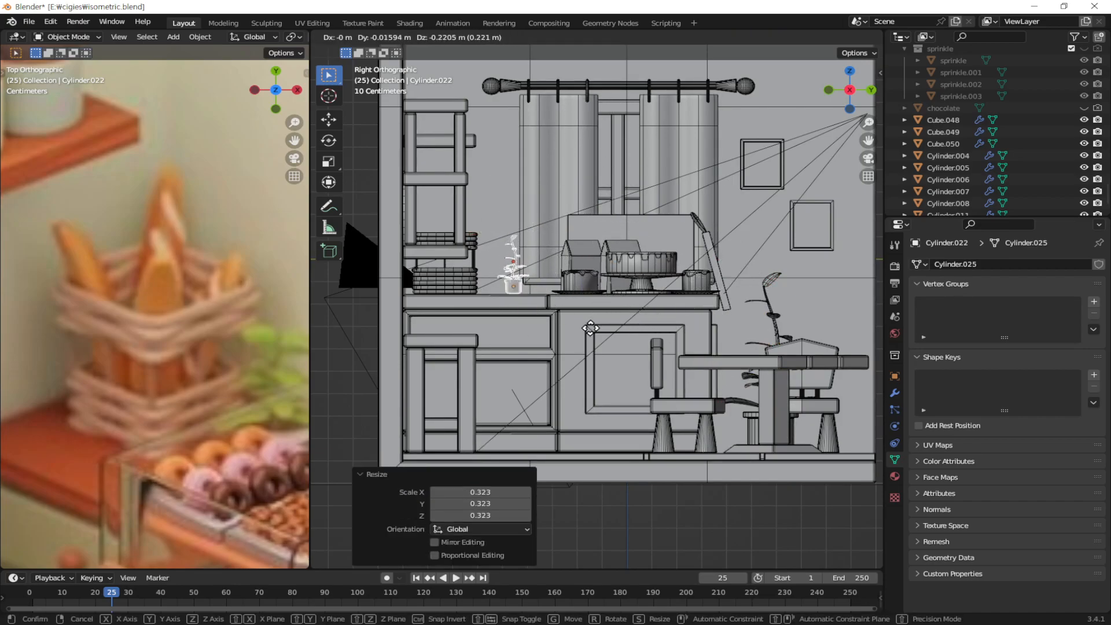
click(591, 328)
Step: Enlarge the small potted plant by 1.217 and raise it about 0.018 m so it rests on the counter
key(s)
click(611, 340)
key(g)
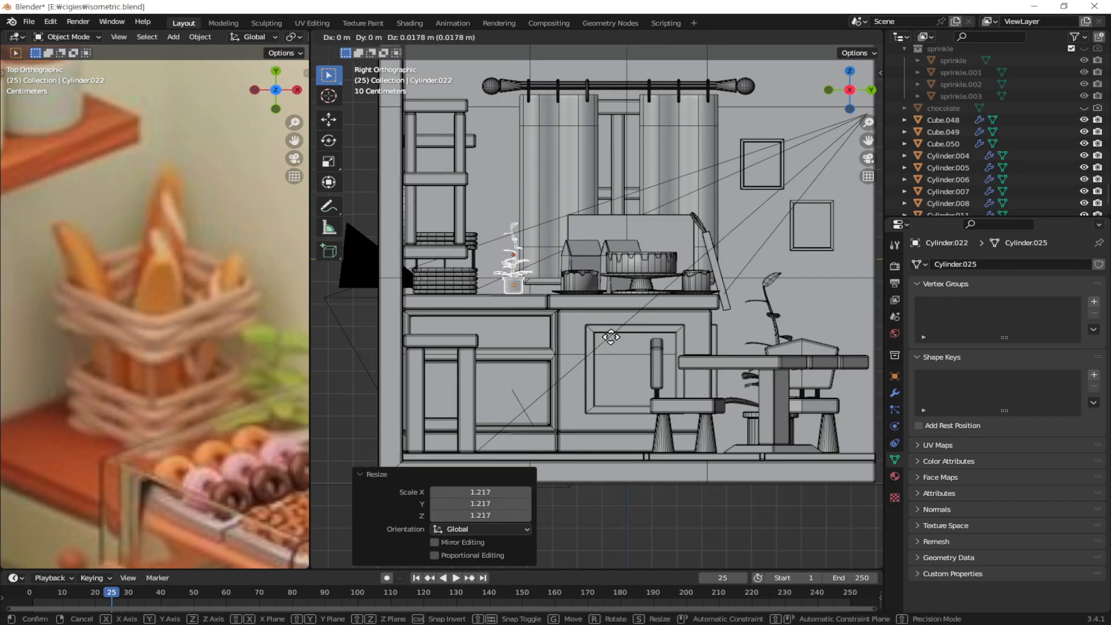
click(613, 335)
Step: Move the small potted plant horizontally about -0.027 m in X and 0.06 m in Y, with Z locked
middle_drag(620, 330, 627, 367)
key(g)
key(shift+z)
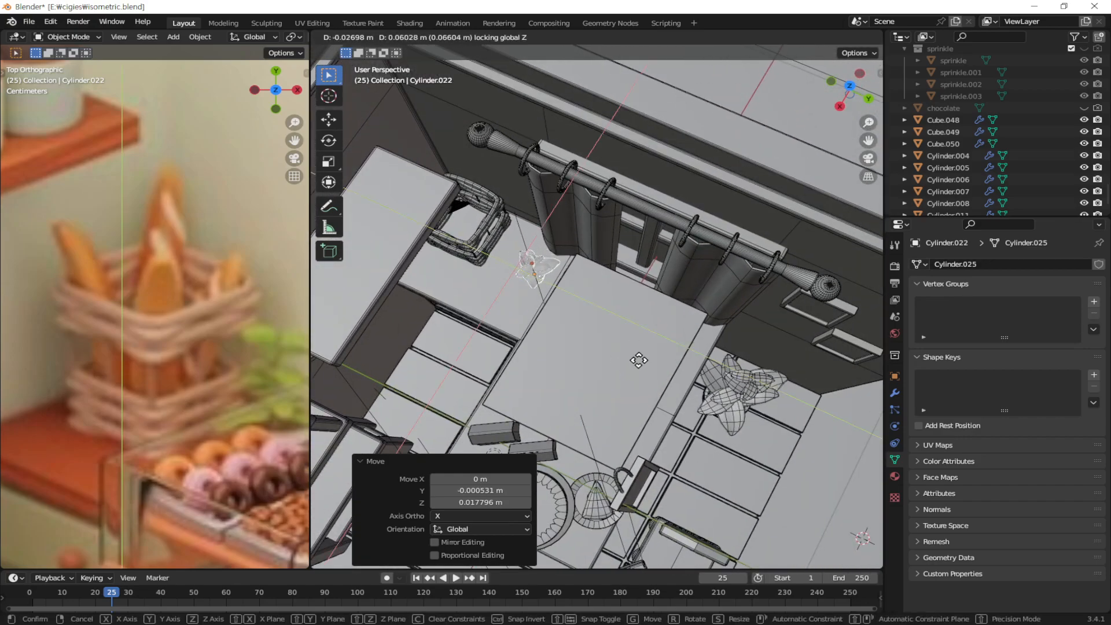
click(639, 360)
middle_drag(657, 389, 688, 365)
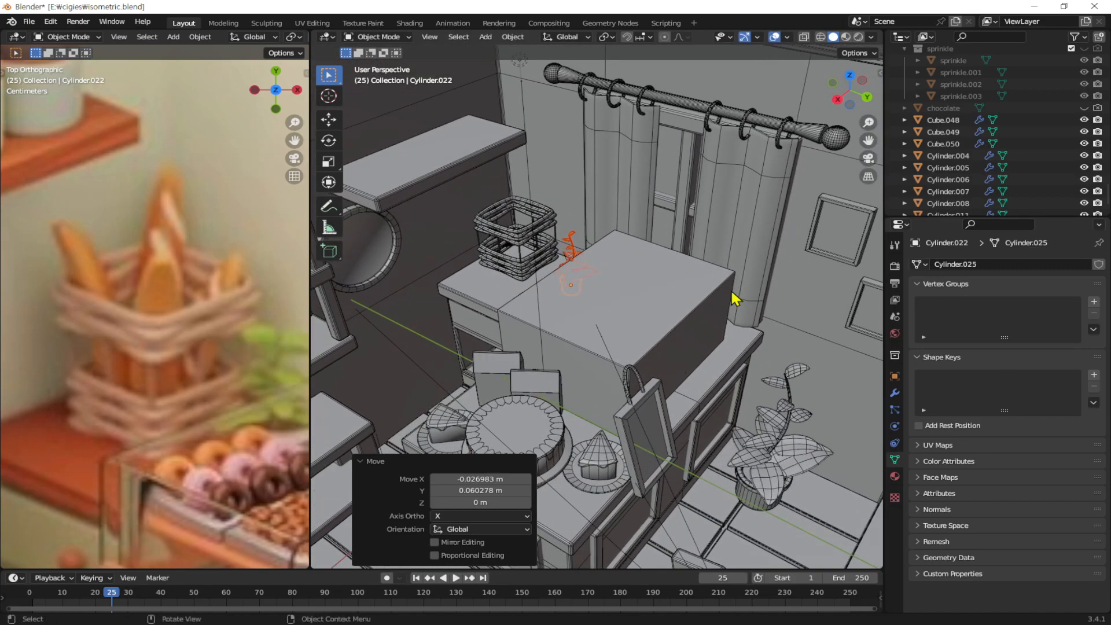
scroll(734, 299, down, 3)
scroll(617, 288, up, 4)
scroll(617, 287, down, 1)
click(648, 507)
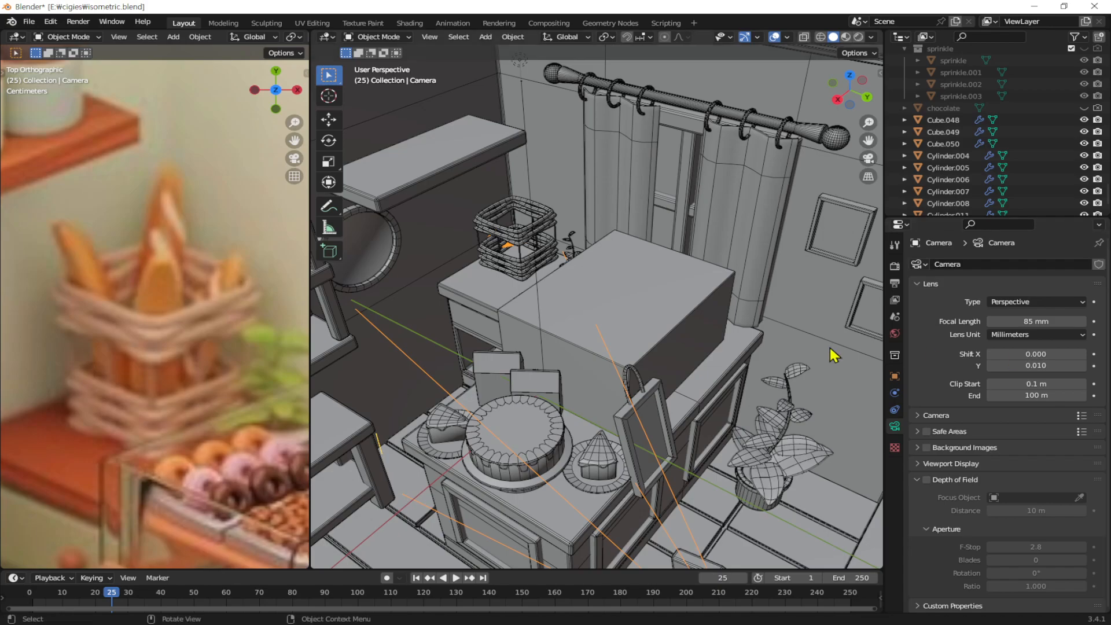
middle_drag(657, 455, 661, 416)
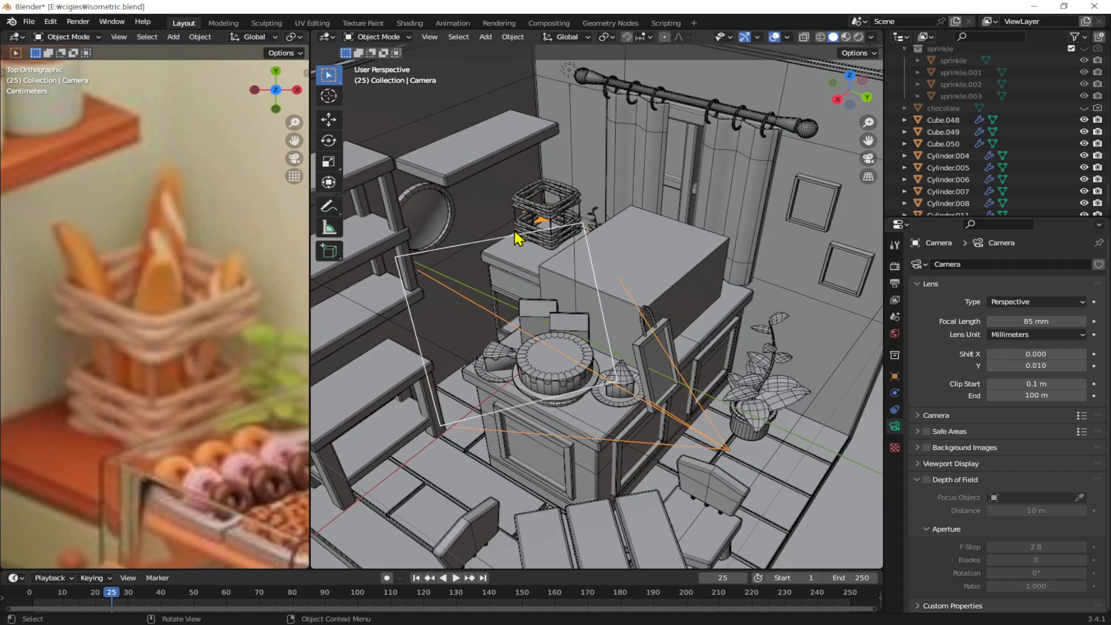
shift+middle_drag(730, 400, 678, 432)
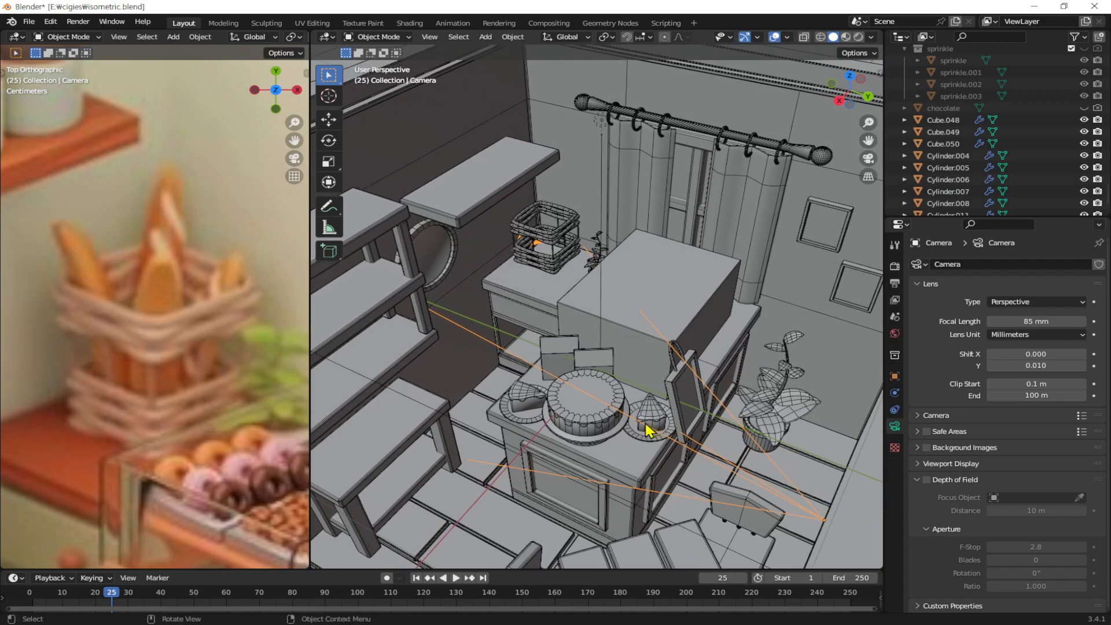
scroll(659, 426, up, 2)
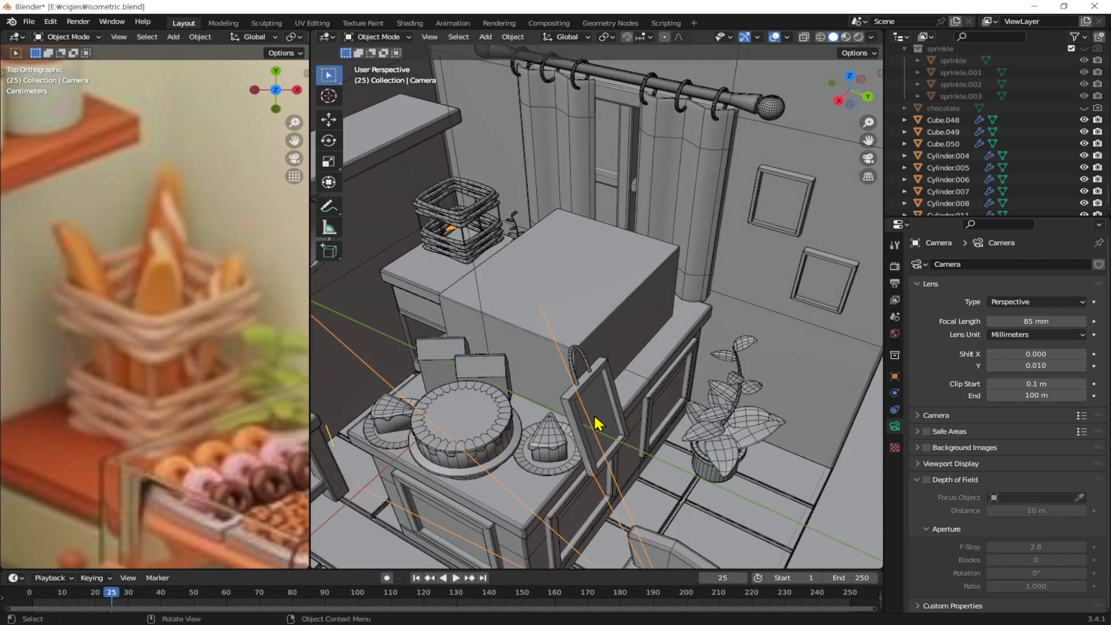